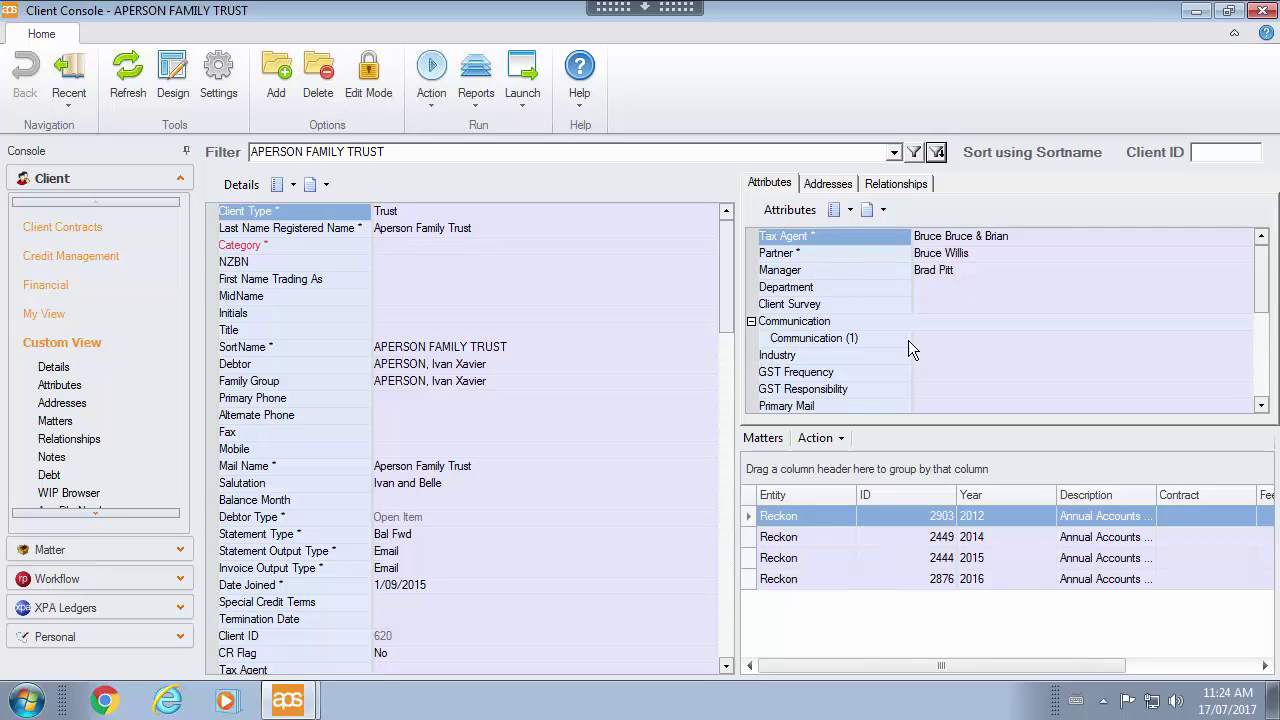
Widen the Description column in the Matters list and display the APERSON FAMILY TRUST client's relationships
{"action": "left_click_drag", "start_coordinate": [1158, 495], "coordinate": [1218, 494]}
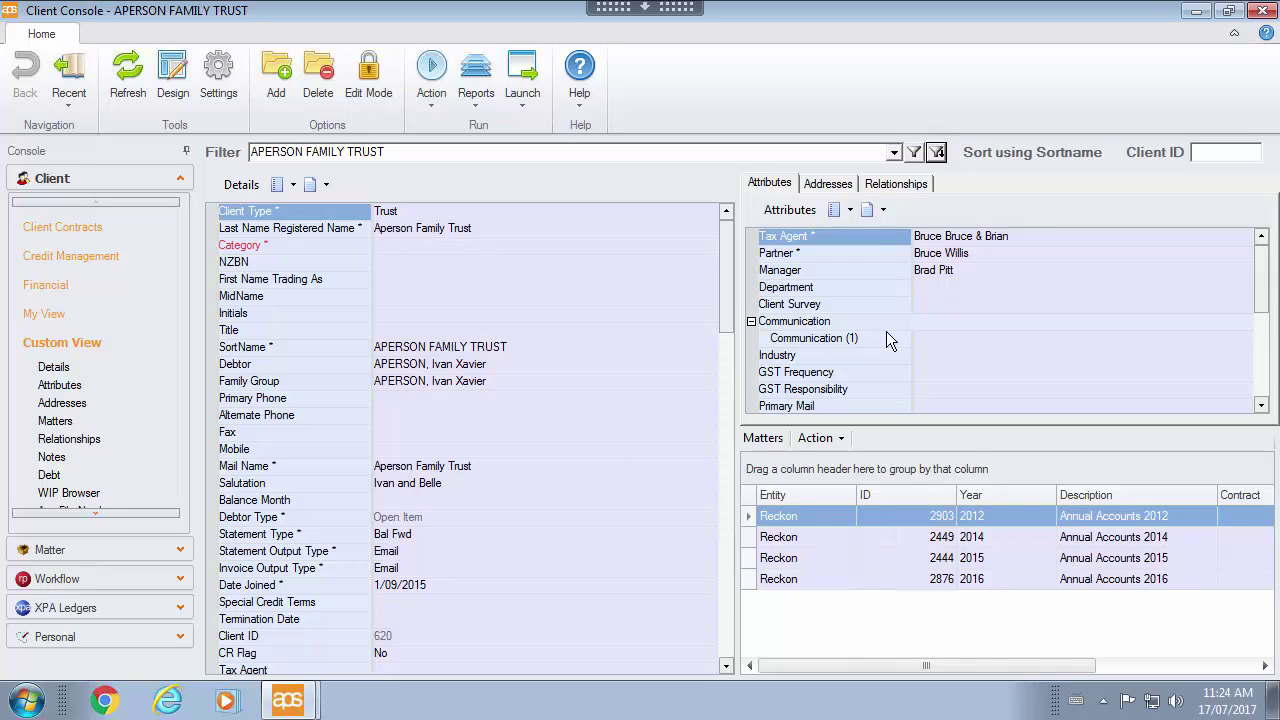
{"action": "left_click", "coordinate": [900, 186]}
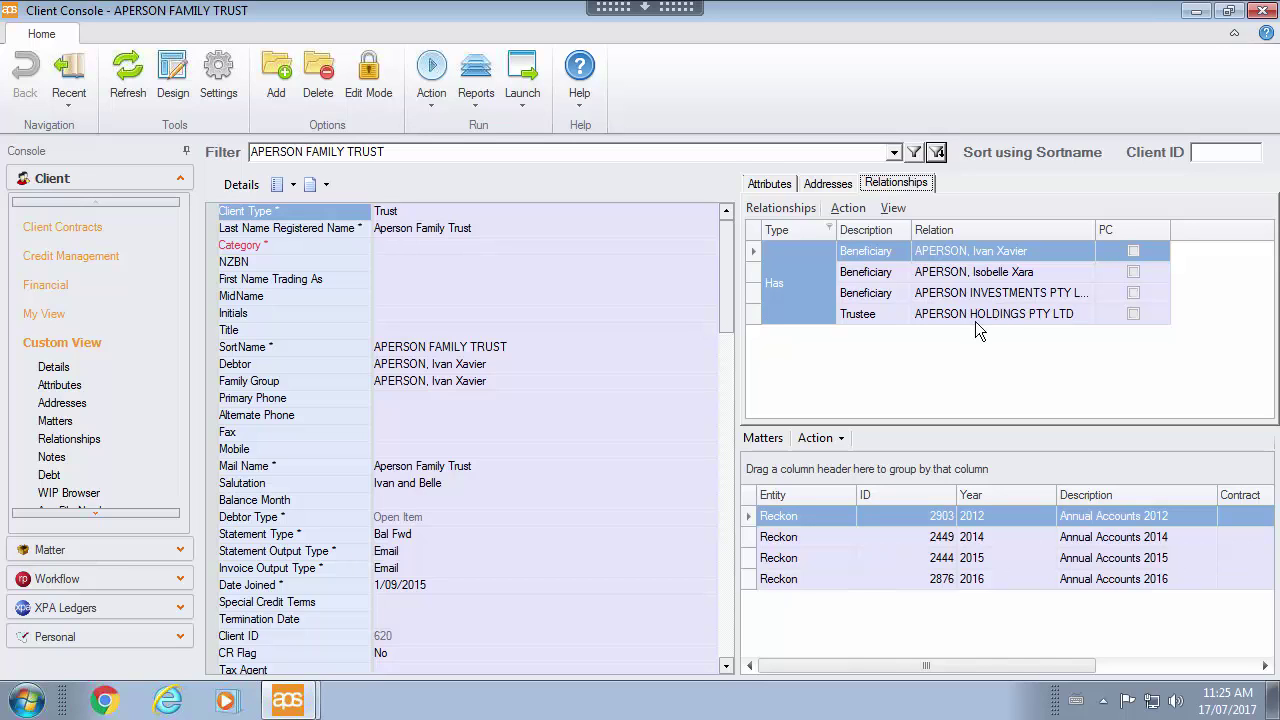
{"action": "left_click", "coordinate": [414, 155]}
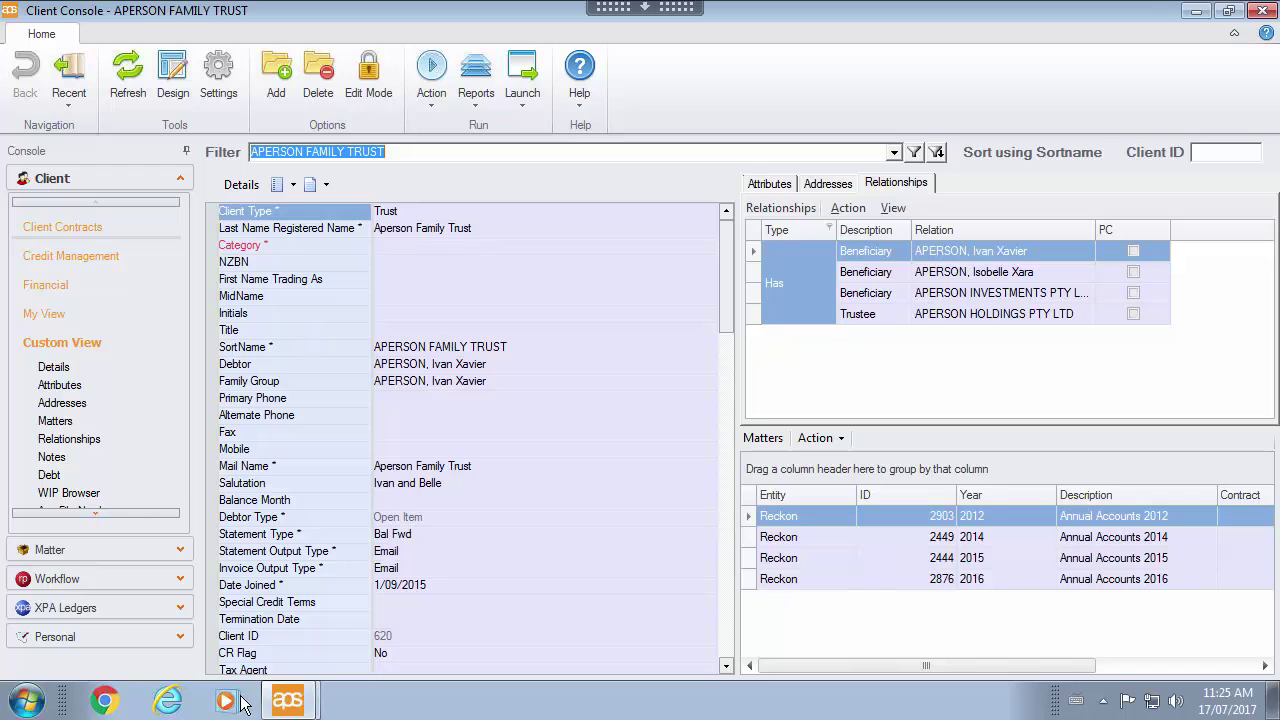
Open the XPA Ledgers console for APERSON FAMILY TRUST and turn on edit mode
{"action": "left_click", "coordinate": [179, 607]}
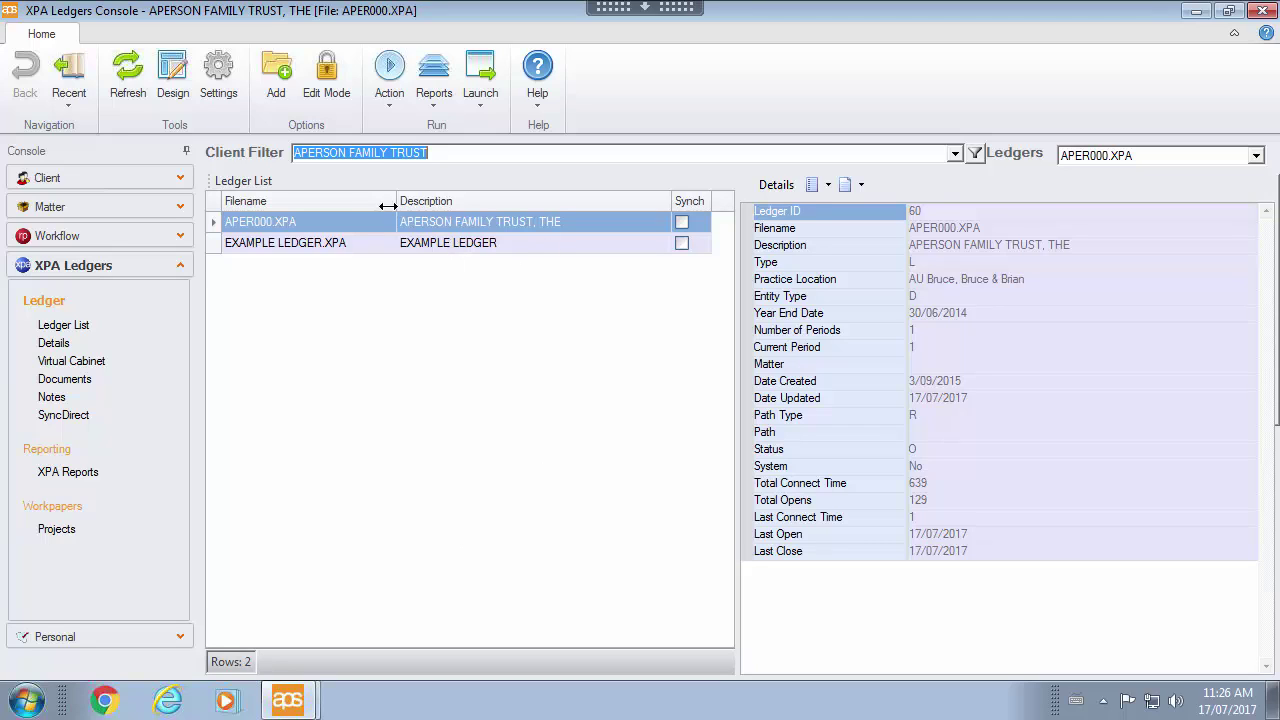
{"action": "left_click", "coordinate": [327, 88]}
Find APER000.XPA by the description APERSON among existing files to link to the client, and cancel without linking it
{"action": "right_click", "coordinate": [340, 272]}
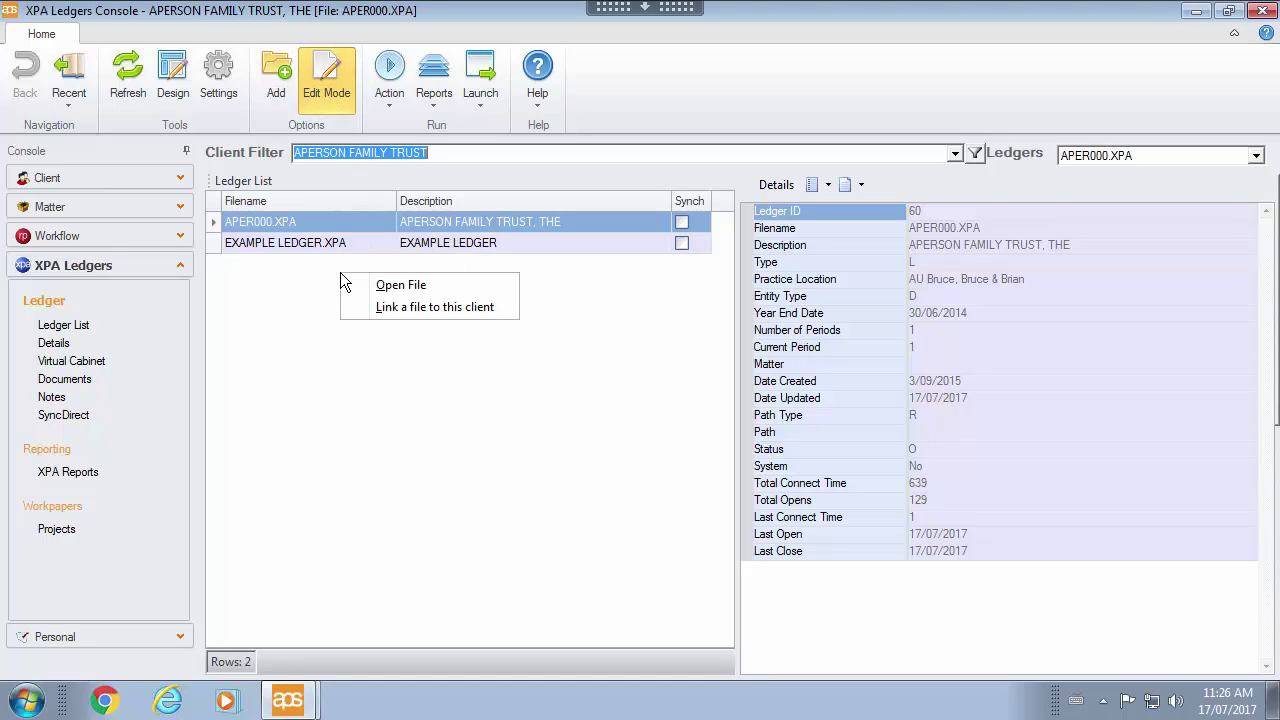
{"action": "left_click", "coordinate": [498, 307]}
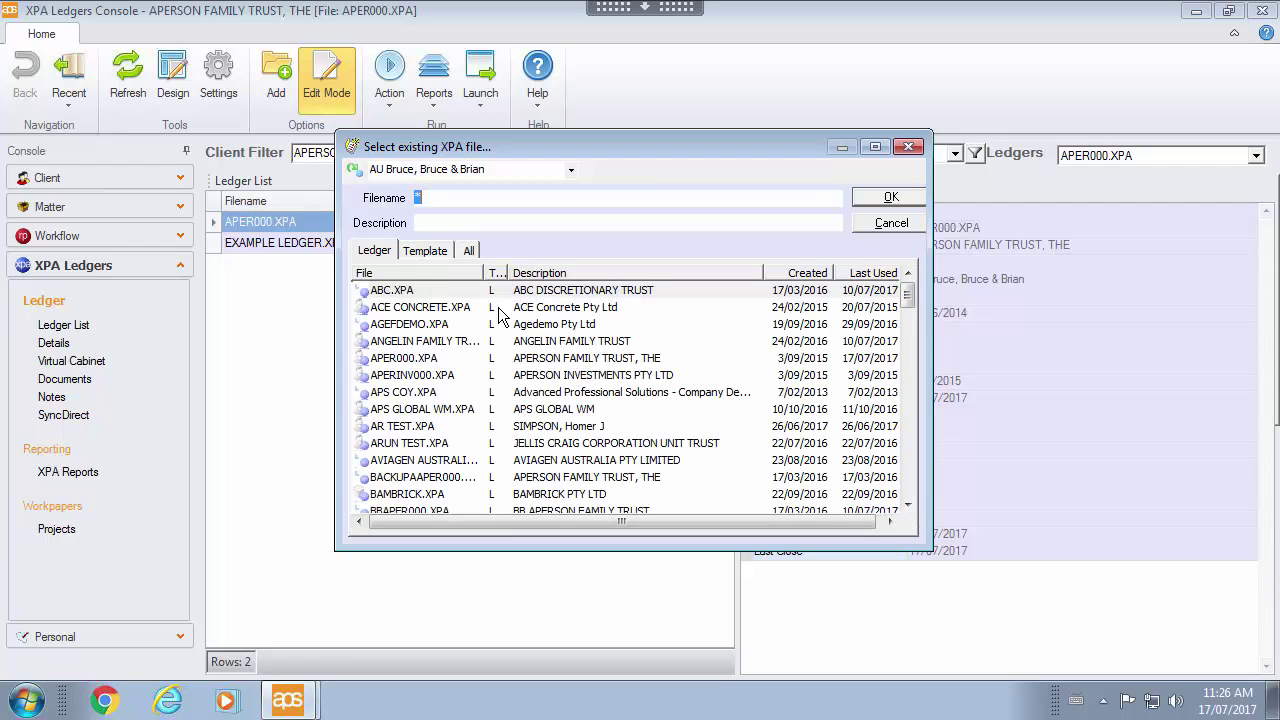
{"action": "left_click", "coordinate": [569, 172]}
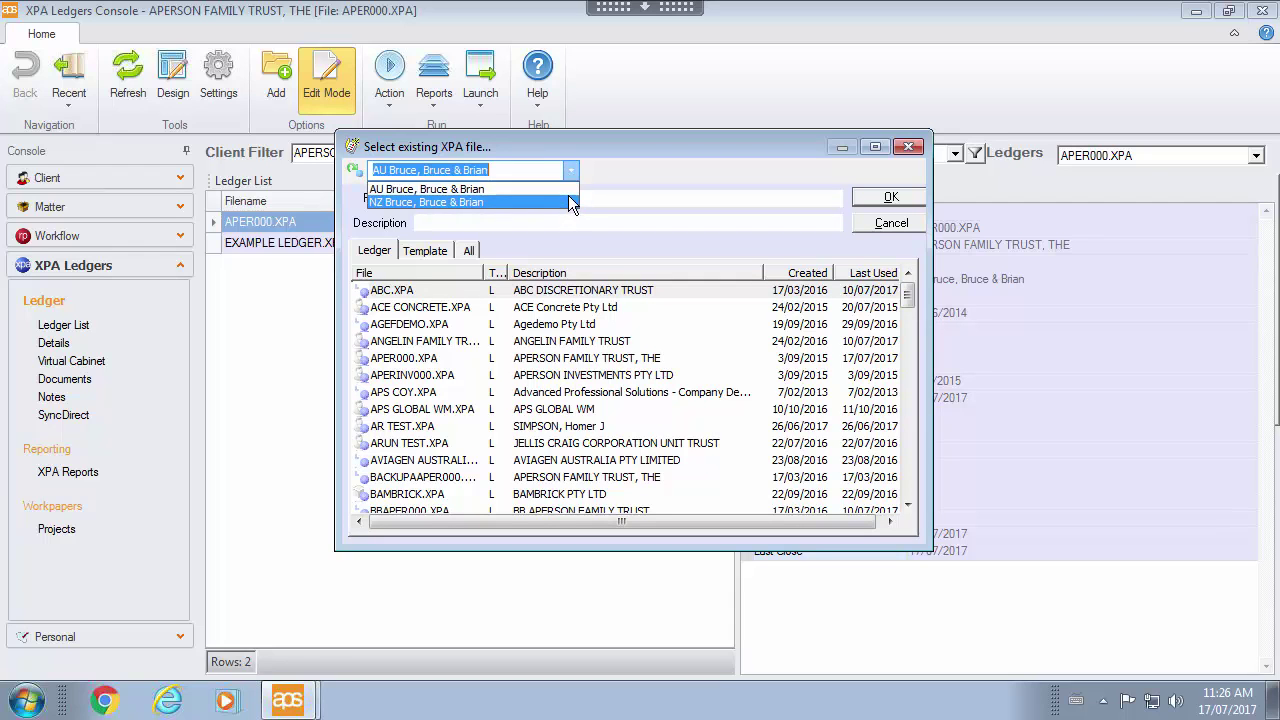
{"action": "left_click", "coordinate": [589, 170]}
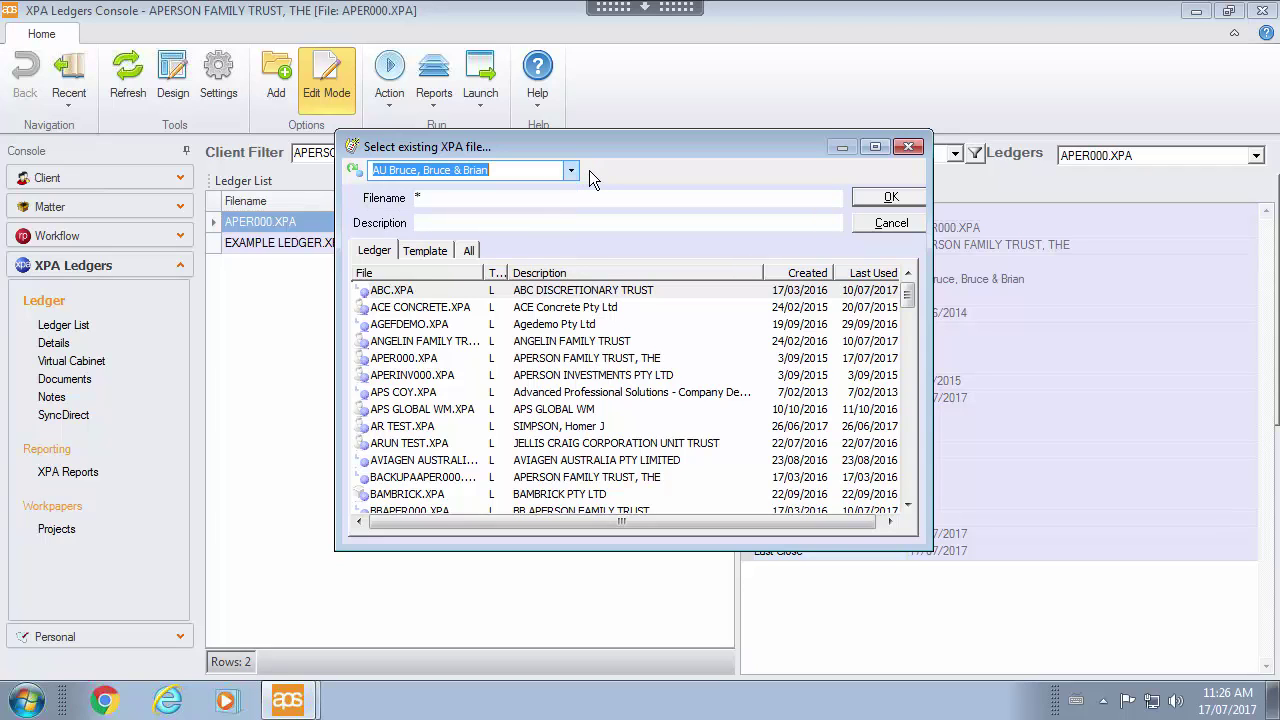
{"action": "left_click", "coordinate": [456, 223]}
{"action": "type", "text": "A"}
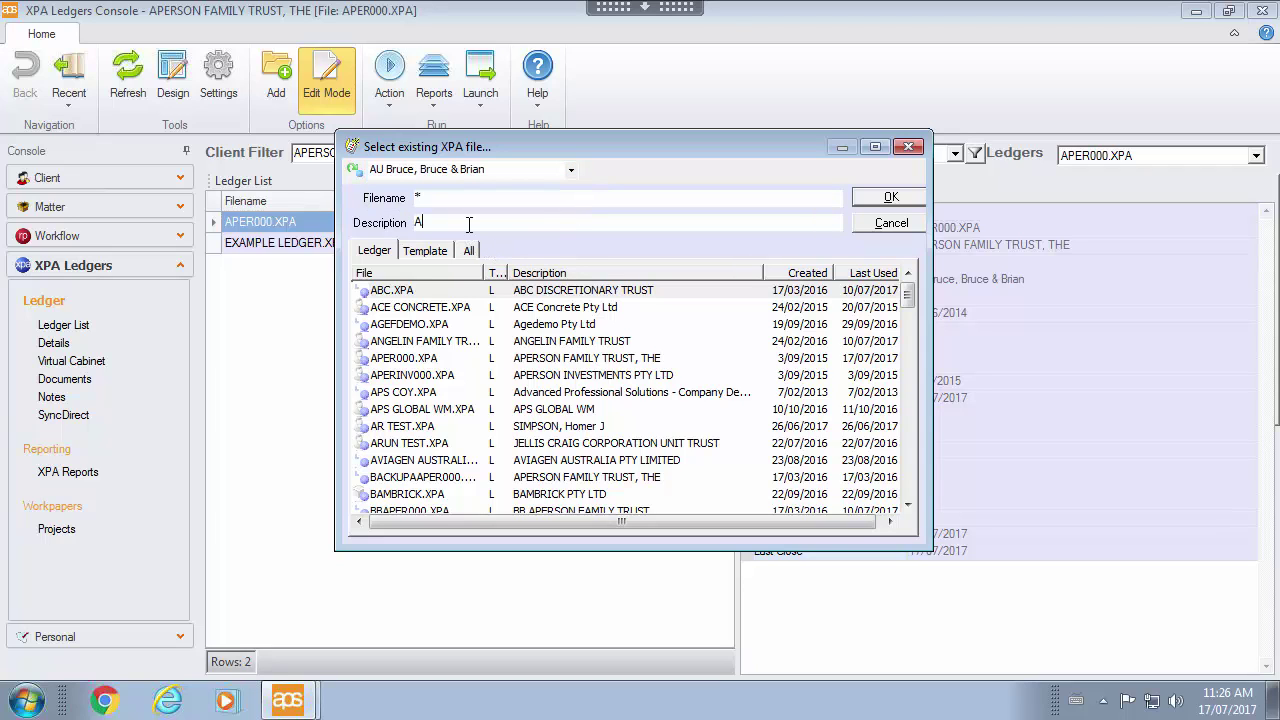
{"action": "type", "text": "PERSON"}
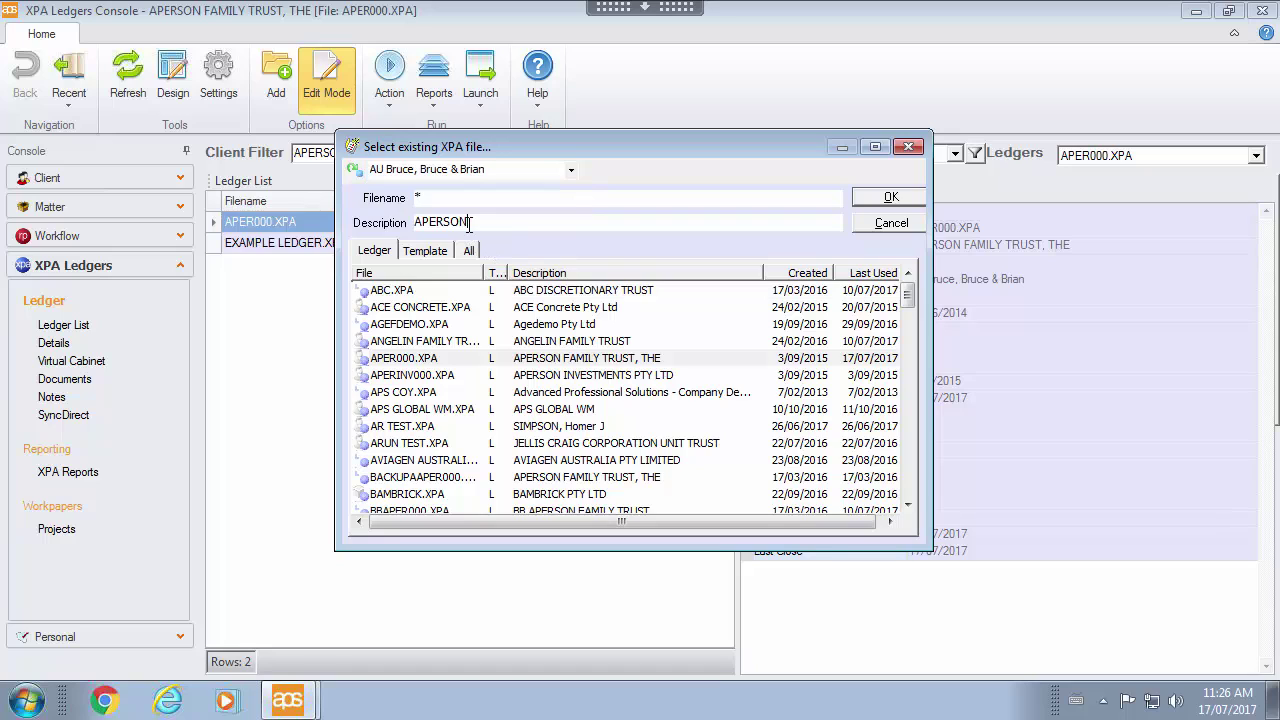
{"action": "left_click", "coordinate": [664, 362]}
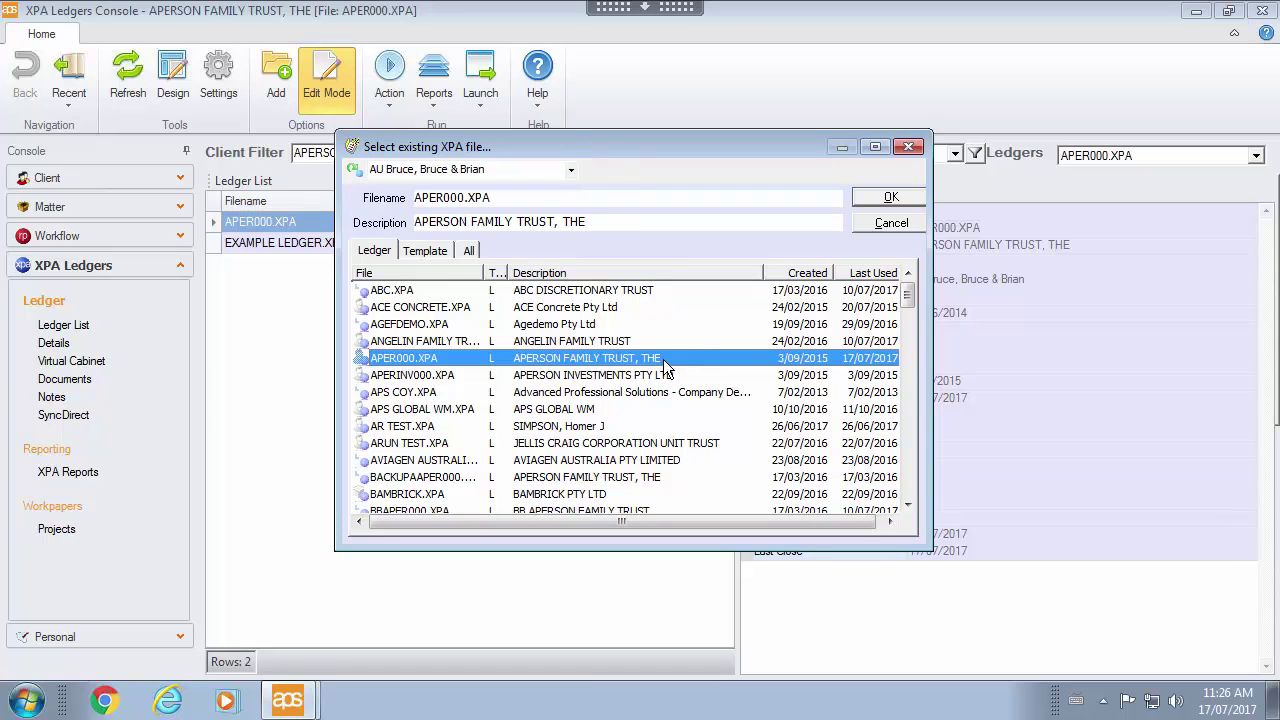
{"action": "left_click", "coordinate": [905, 223]}
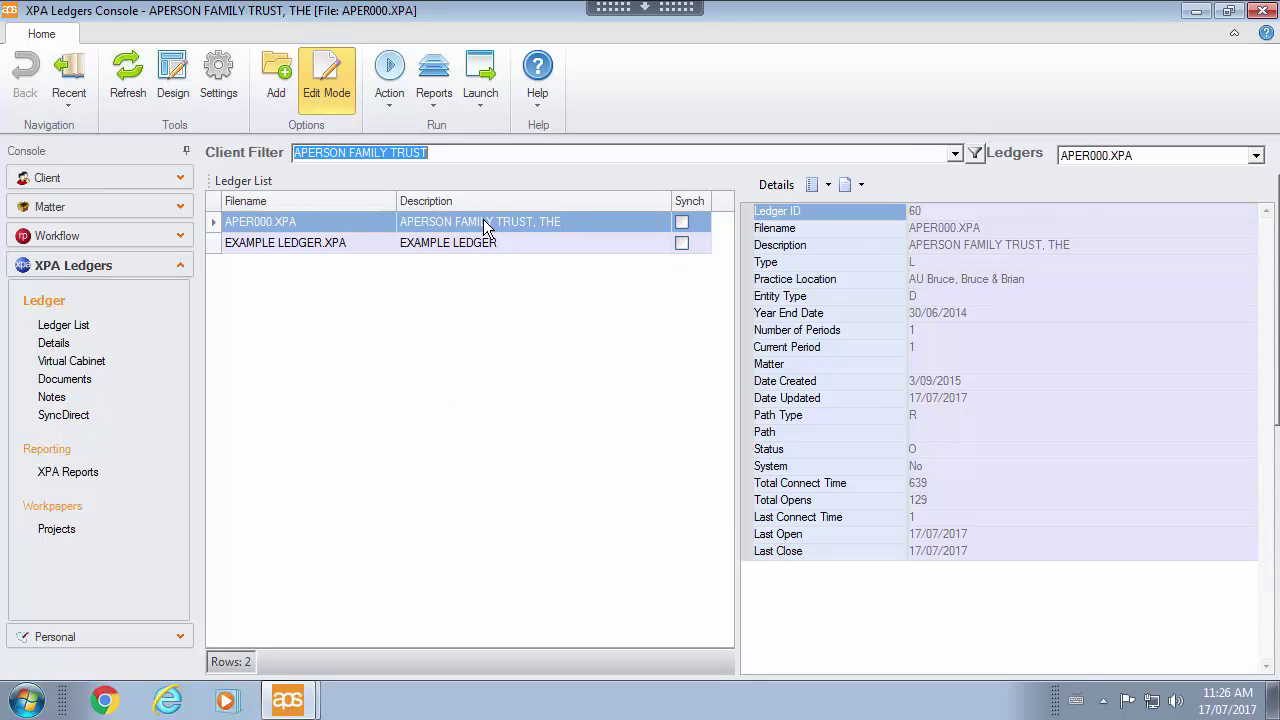
{"action": "right_click", "coordinate": [483, 220]}
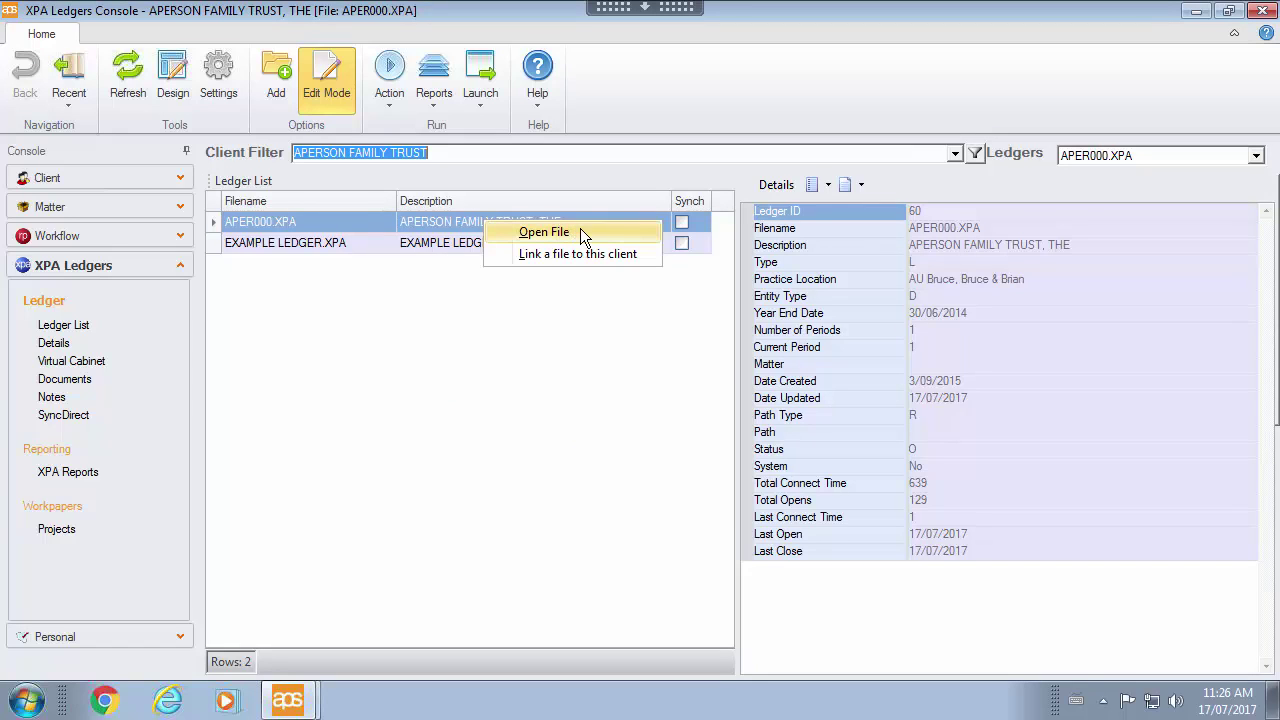
{"action": "left_click", "coordinate": [534, 348]}
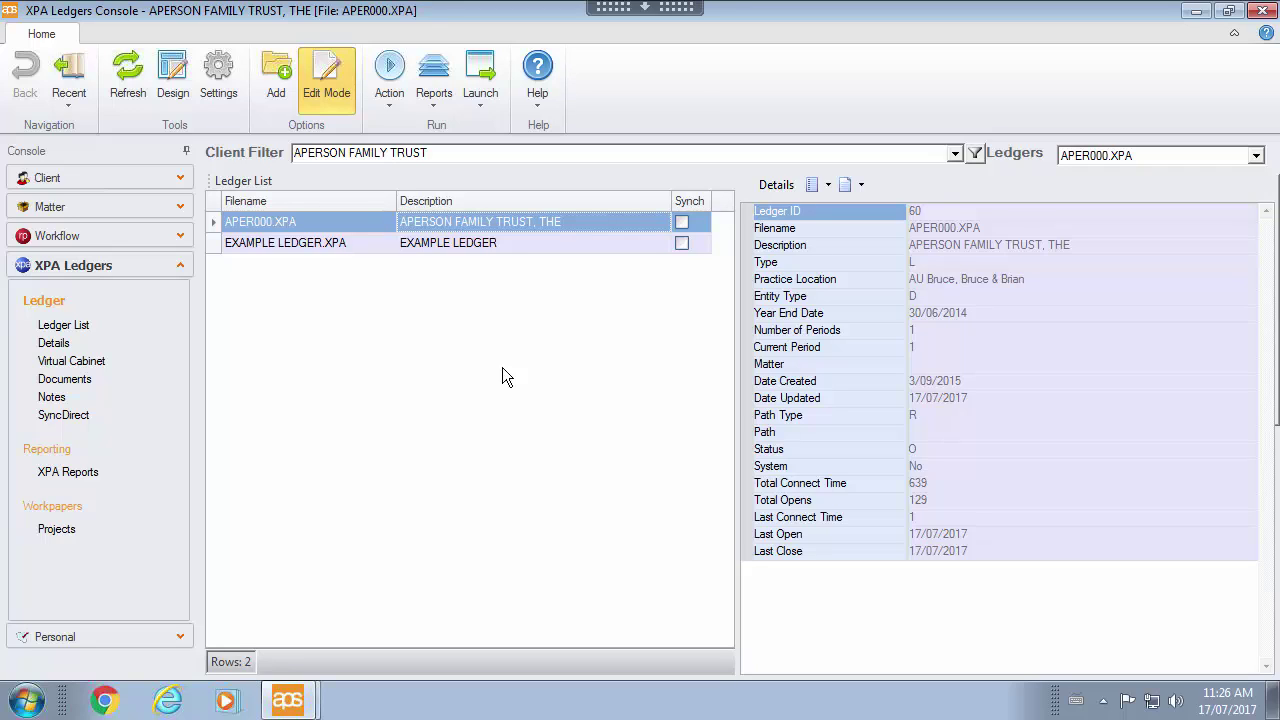
Generate the Trial Balance report for the APER000.XPA ledger in XPA Reports
{"action": "left_click", "coordinate": [92, 472]}
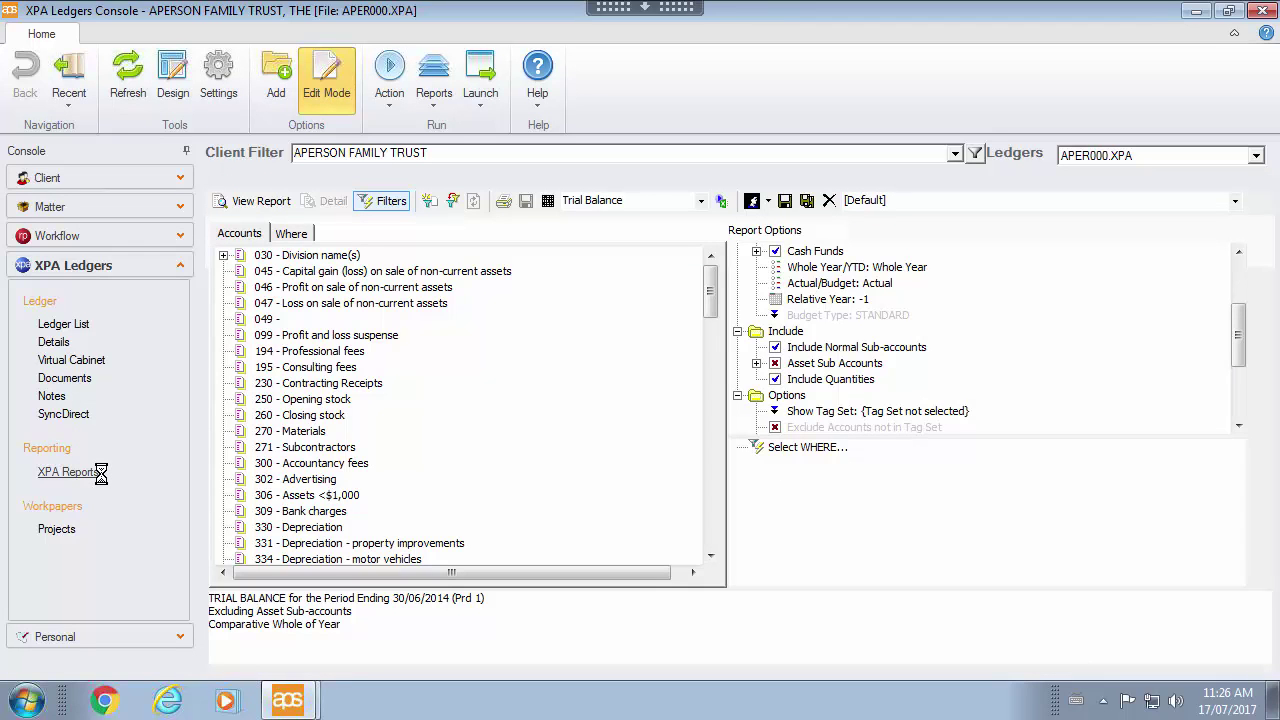
{"action": "left_click", "coordinate": [700, 201]}
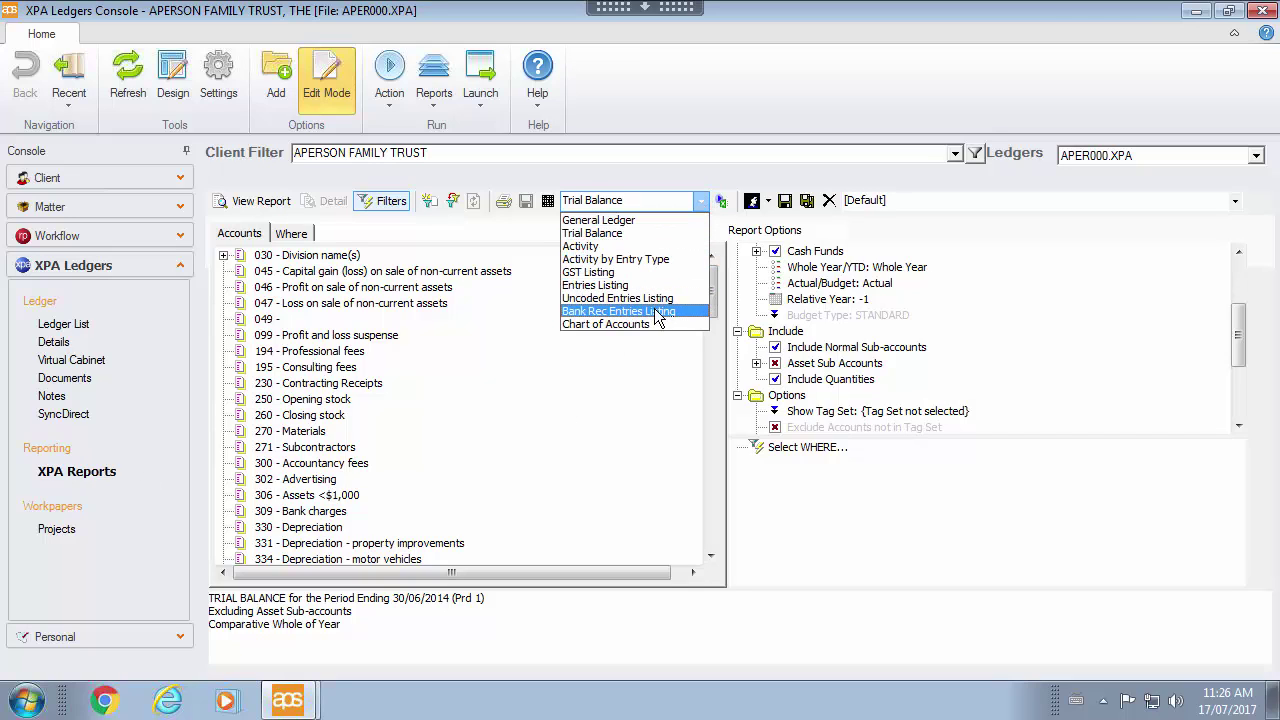
{"action": "left_click", "coordinate": [622, 235]}
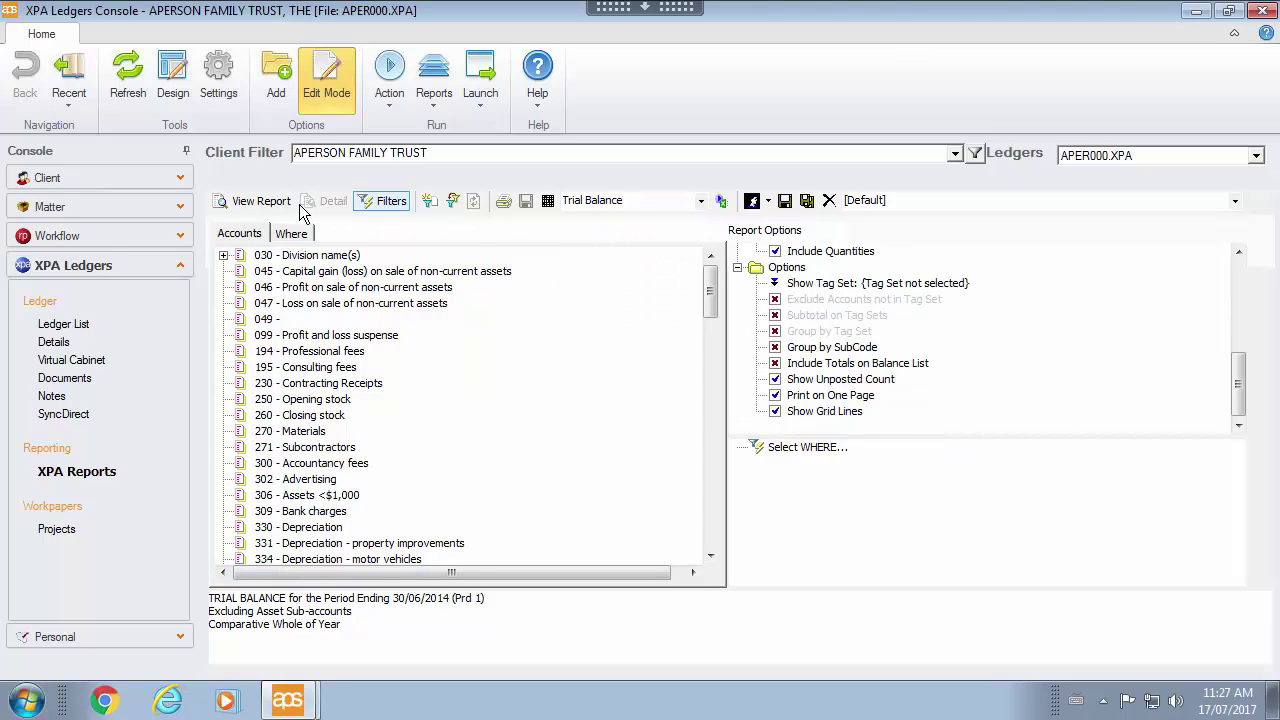
{"action": "left_click", "coordinate": [262, 202]}
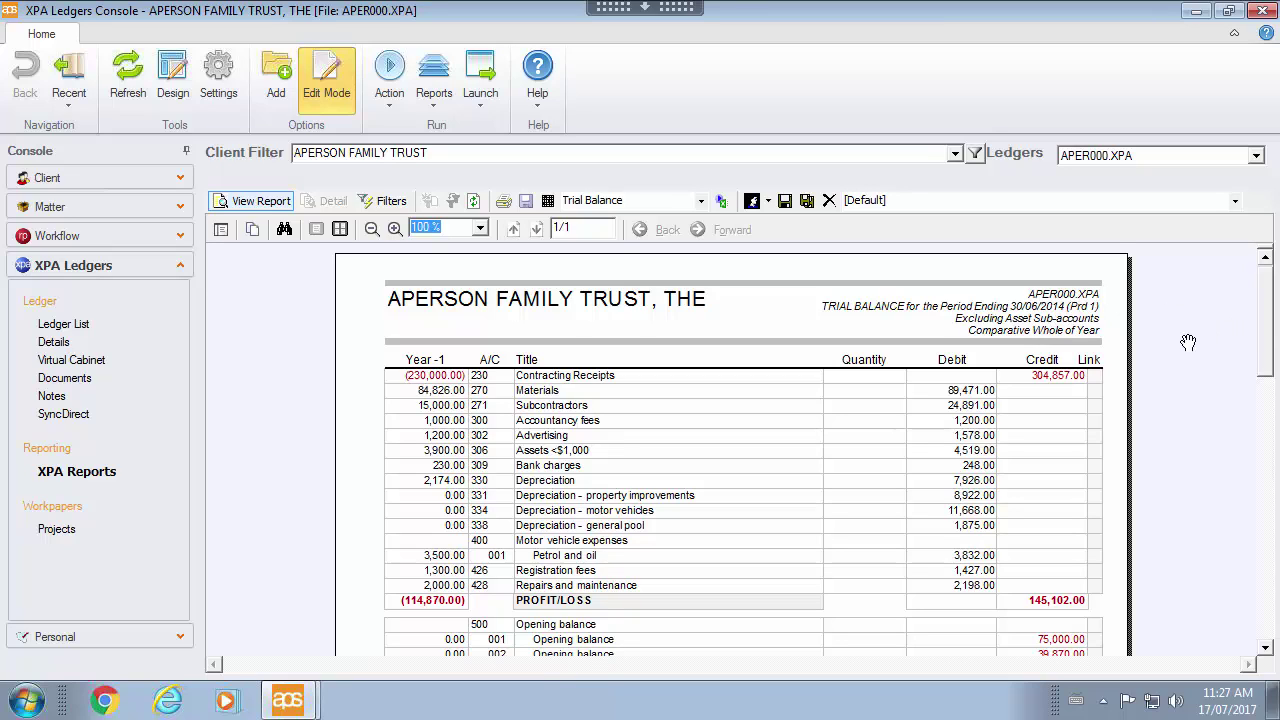
Examine the transactions behind the Contracting Receipts credit, and return to the trial balance to review its totals and profit summary
{"action": "left_click", "coordinate": [1046, 378]}
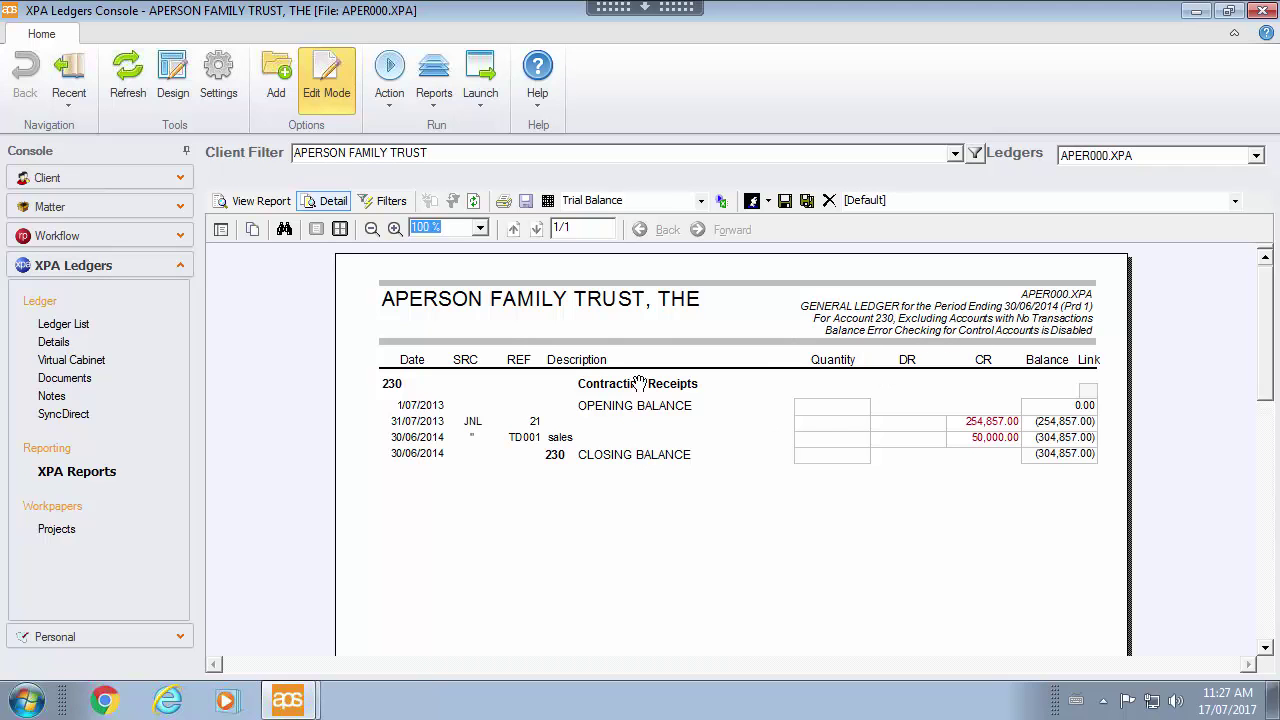
{"action": "left_click", "coordinate": [262, 201]}
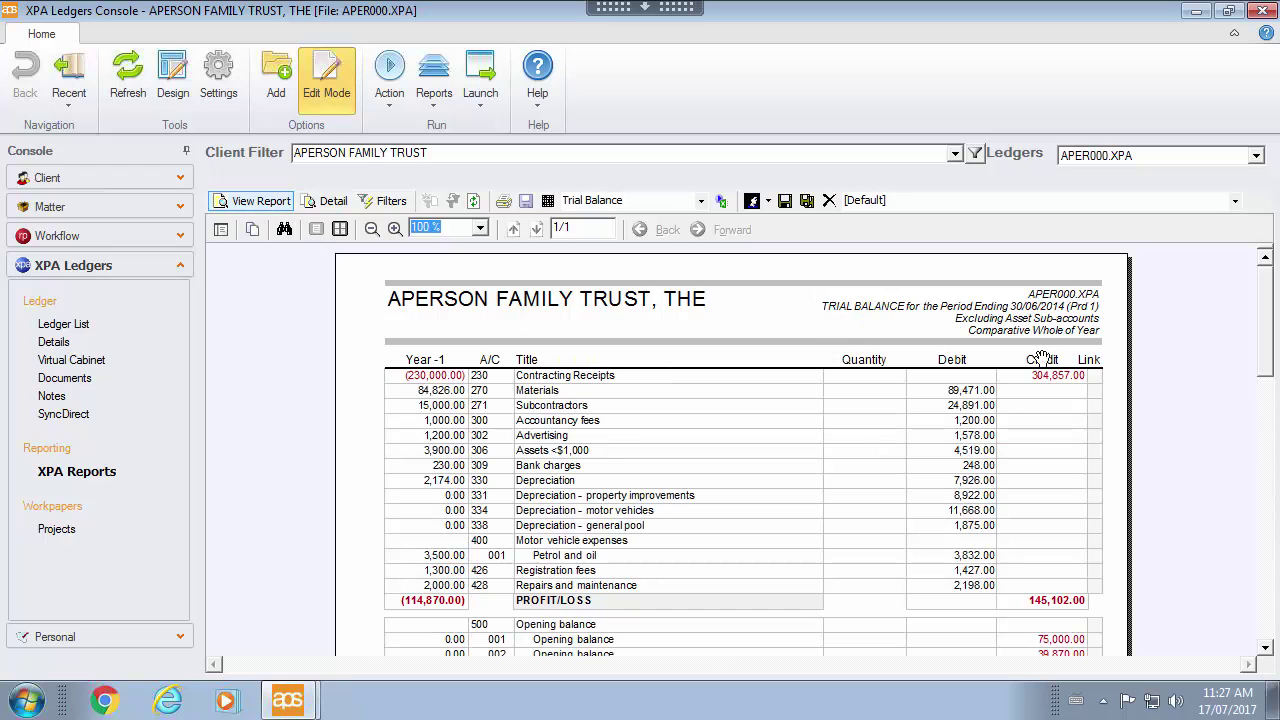
{"action": "left_click_drag", "start_coordinate": [1266, 333], "coordinate": [1241, 516]}
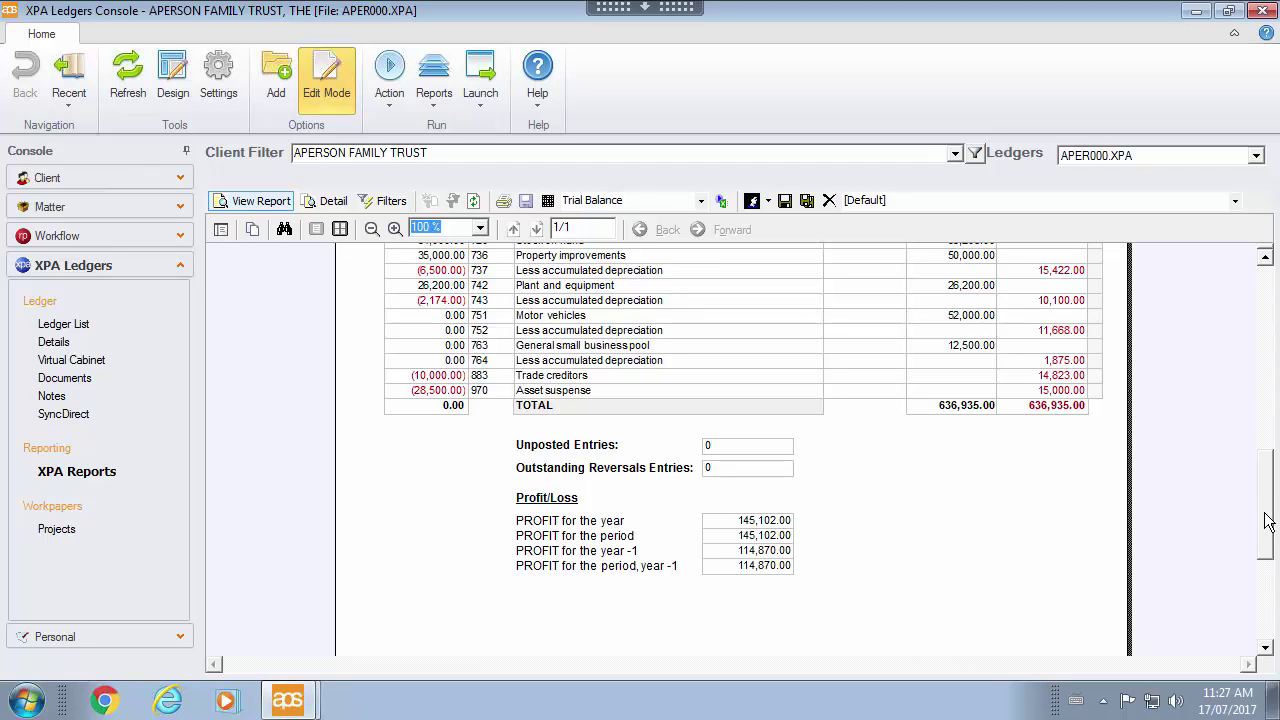
{"action": "left_click_drag", "start_coordinate": [1268, 520], "coordinate": [1270, 330]}
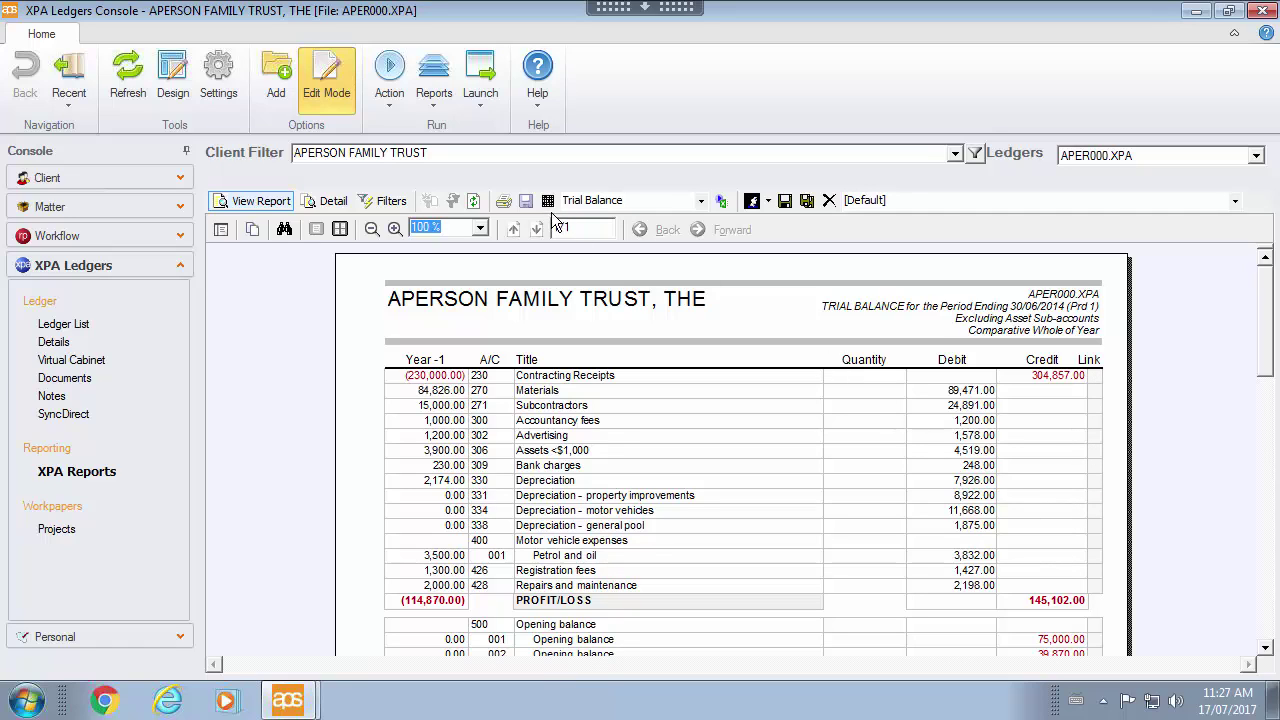
Open Xcede Jobstream from the trial balance and load the MANAGETST jobstream with Template as the source
{"action": "left_click", "coordinate": [721, 203]}
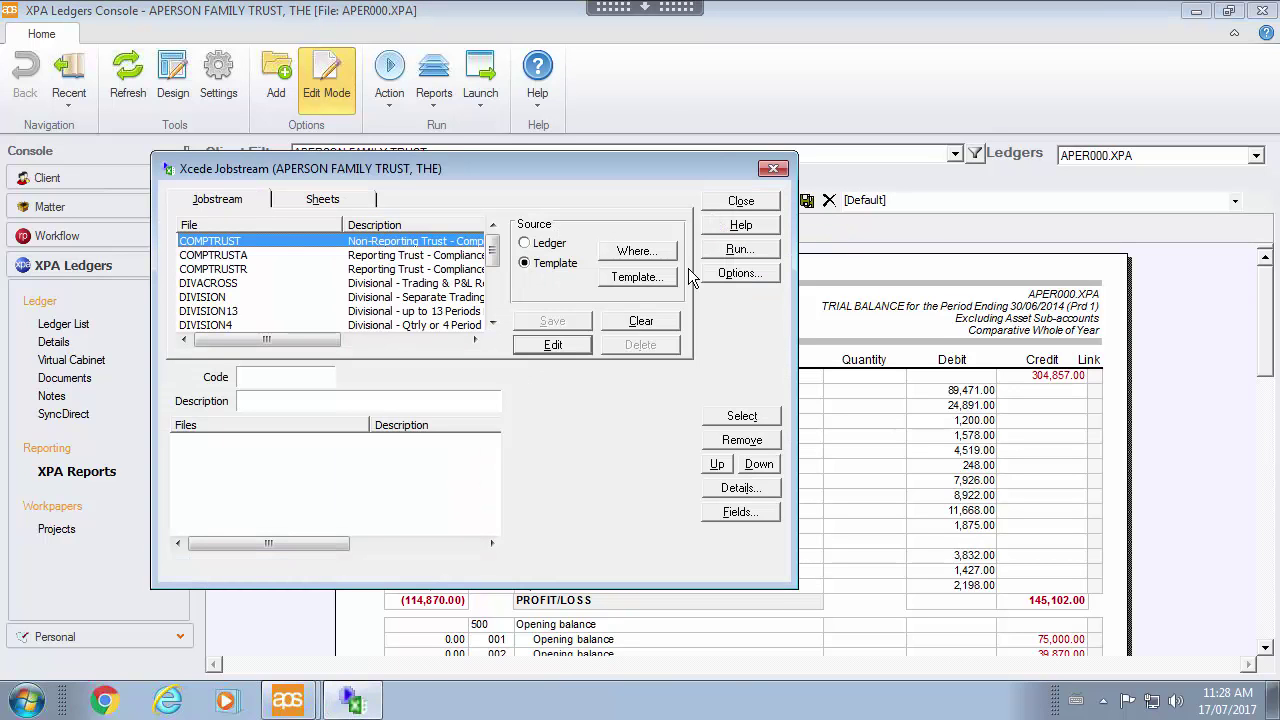
{"action": "left_click", "coordinate": [549, 263]}
{"action": "left_click", "coordinate": [492, 323]}
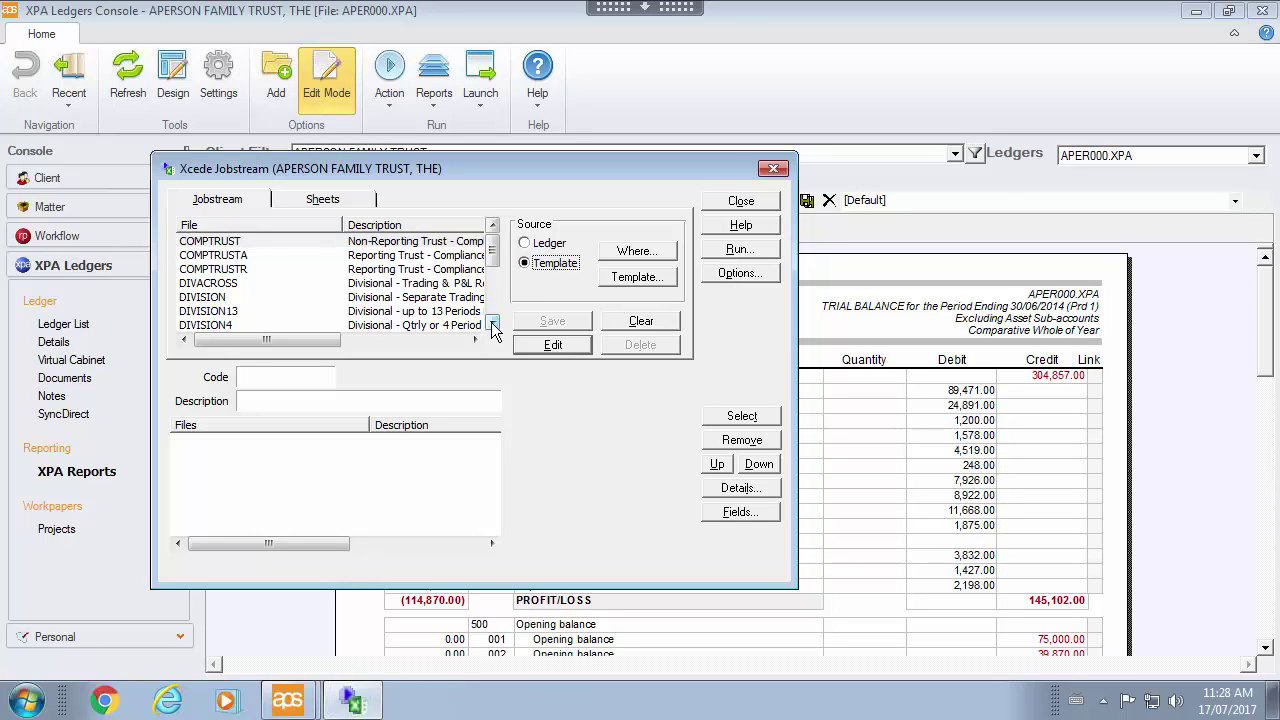
{"action": "left_click", "coordinate": [492, 323]}
{"action": "left_click", "coordinate": [492, 323]}
{"action": "left_click", "coordinate": [492, 323]}
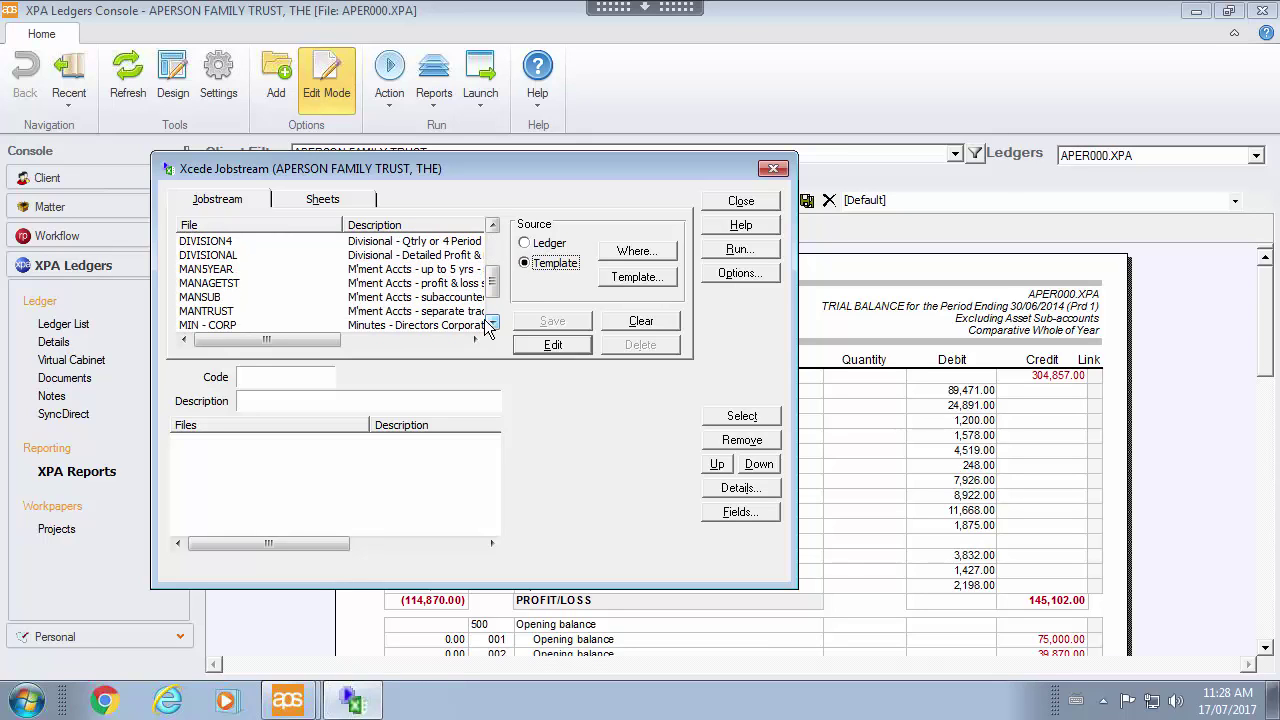
{"action": "left_click", "coordinate": [258, 286]}
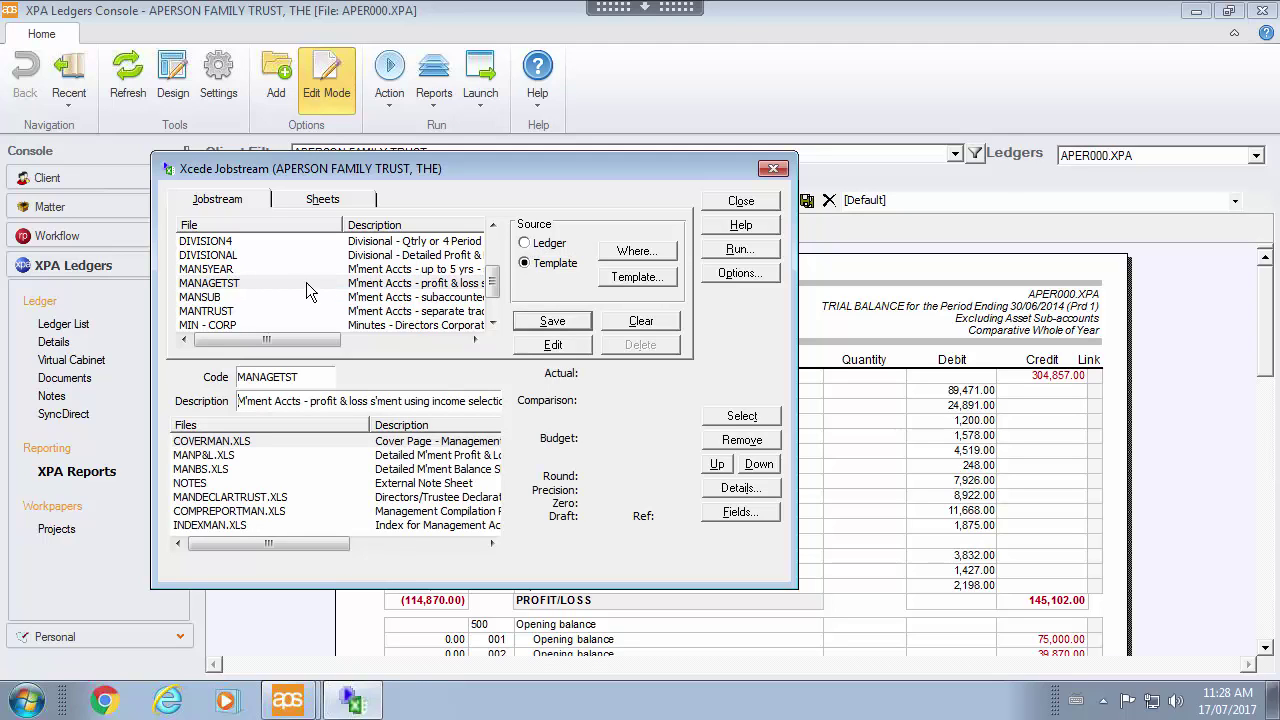
Narrow the file name columns in both jobstream lists to reveal the descriptions, and select the COVERMAN.XLS sheet
{"action": "left_click_drag", "start_coordinate": [342, 226], "coordinate": [257, 229]}
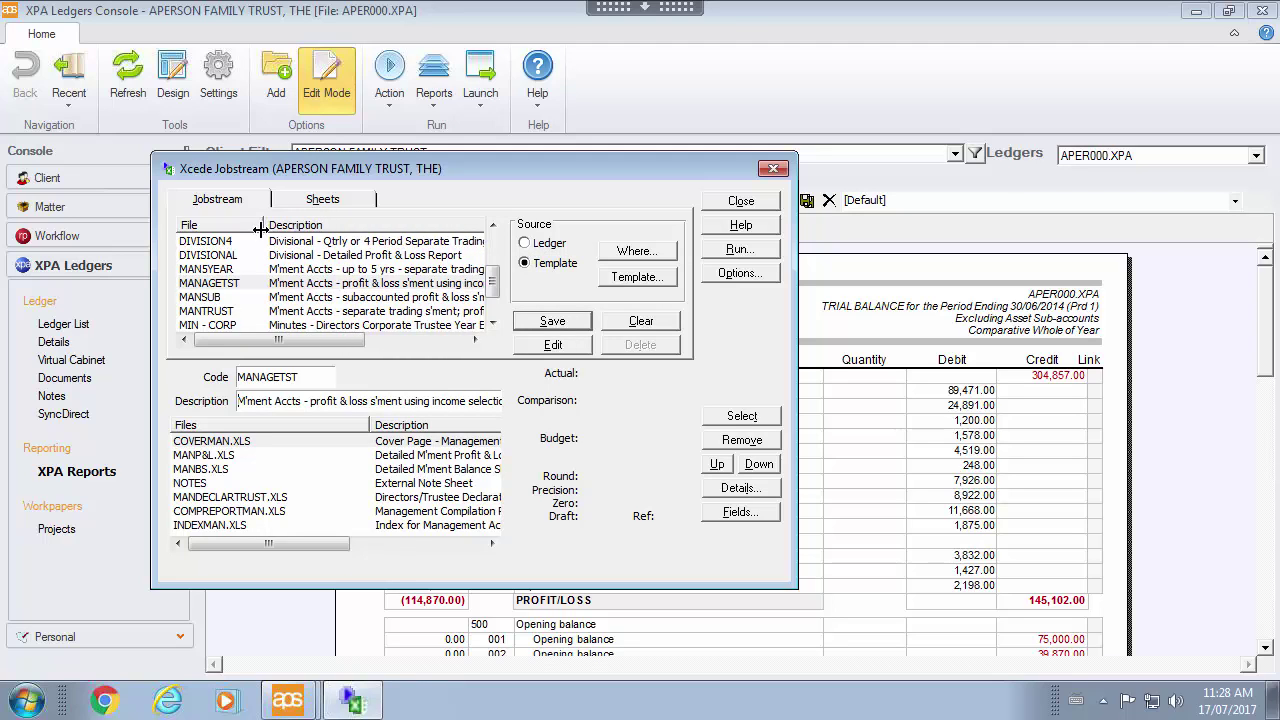
{"action": "left_click", "coordinate": [265, 283]}
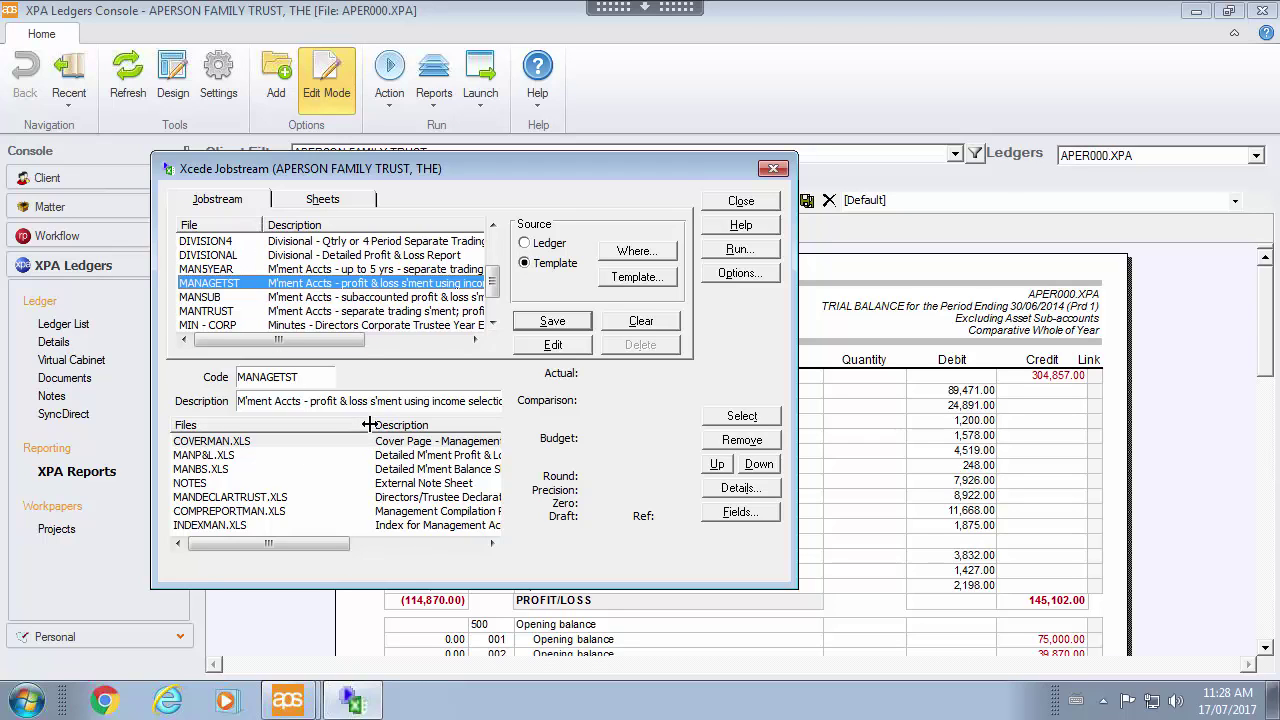
{"action": "left_click_drag", "start_coordinate": [369, 425], "coordinate": [257, 426]}
{"action": "left_click", "coordinate": [284, 444]}
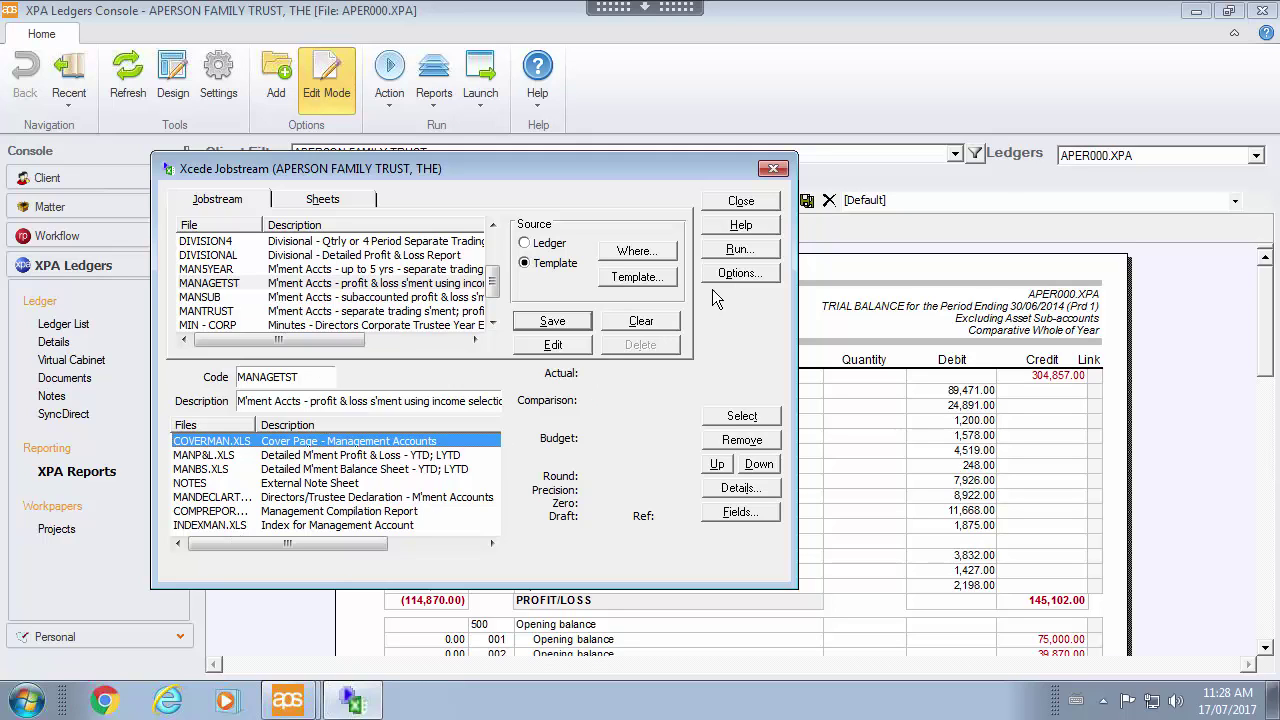
Run the MANAGETST jobstream with Excel as the output type
{"action": "left_click", "coordinate": [740, 253]}
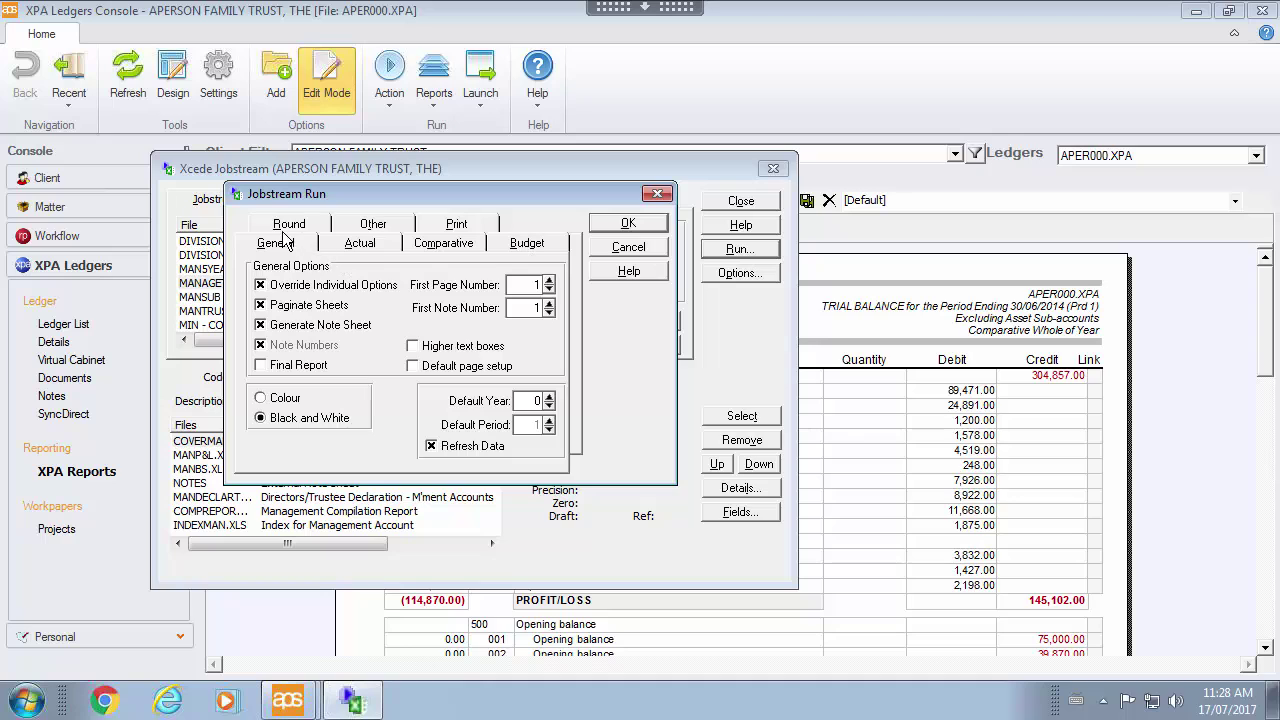
{"action": "left_click", "coordinate": [476, 226]}
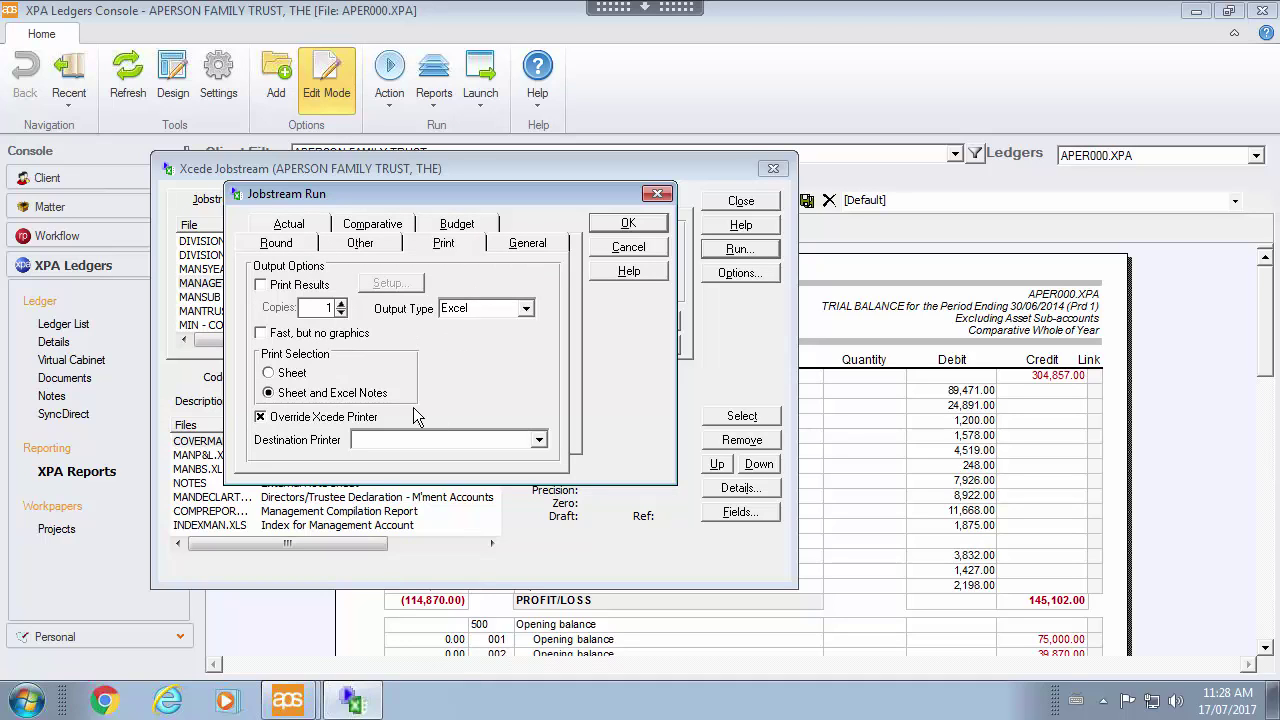
{"action": "left_click", "coordinate": [525, 309]}
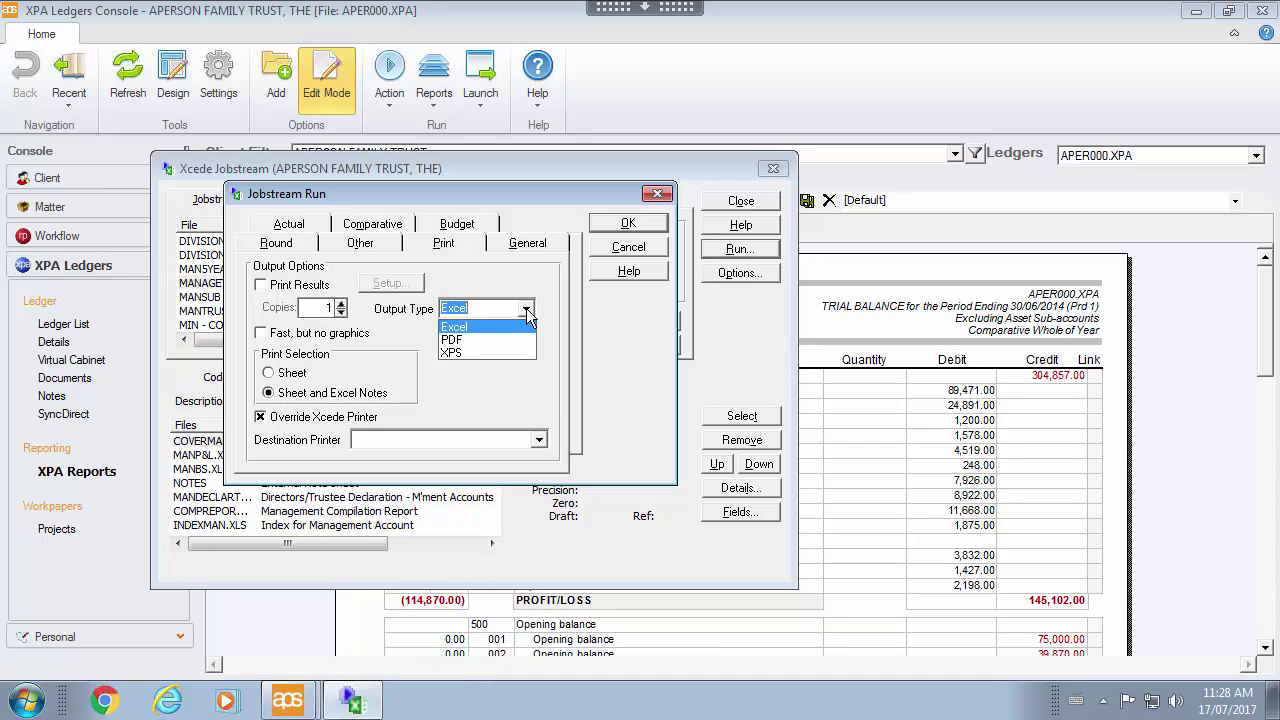
{"action": "left_click", "coordinate": [527, 314]}
{"action": "left_click", "coordinate": [660, 228]}
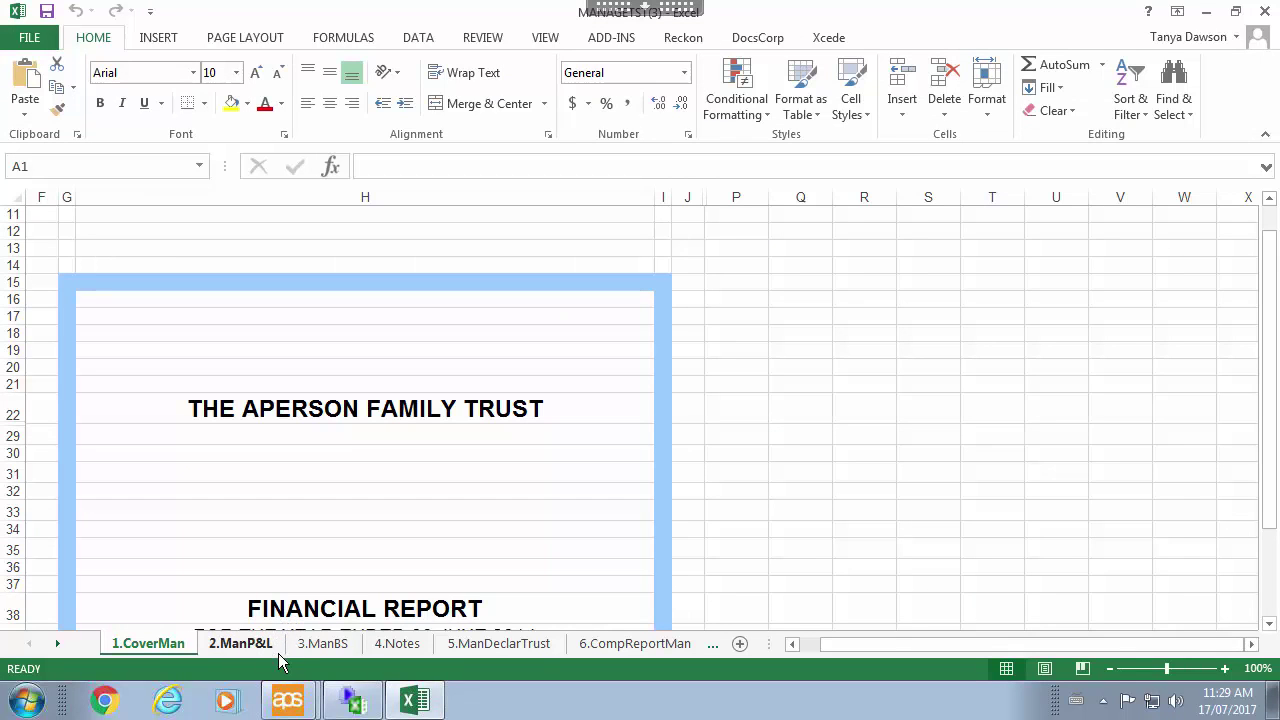
Review the profit and loss statement and the balance sheet in the generated Excel workbook
{"action": "left_click", "coordinate": [240, 644]}
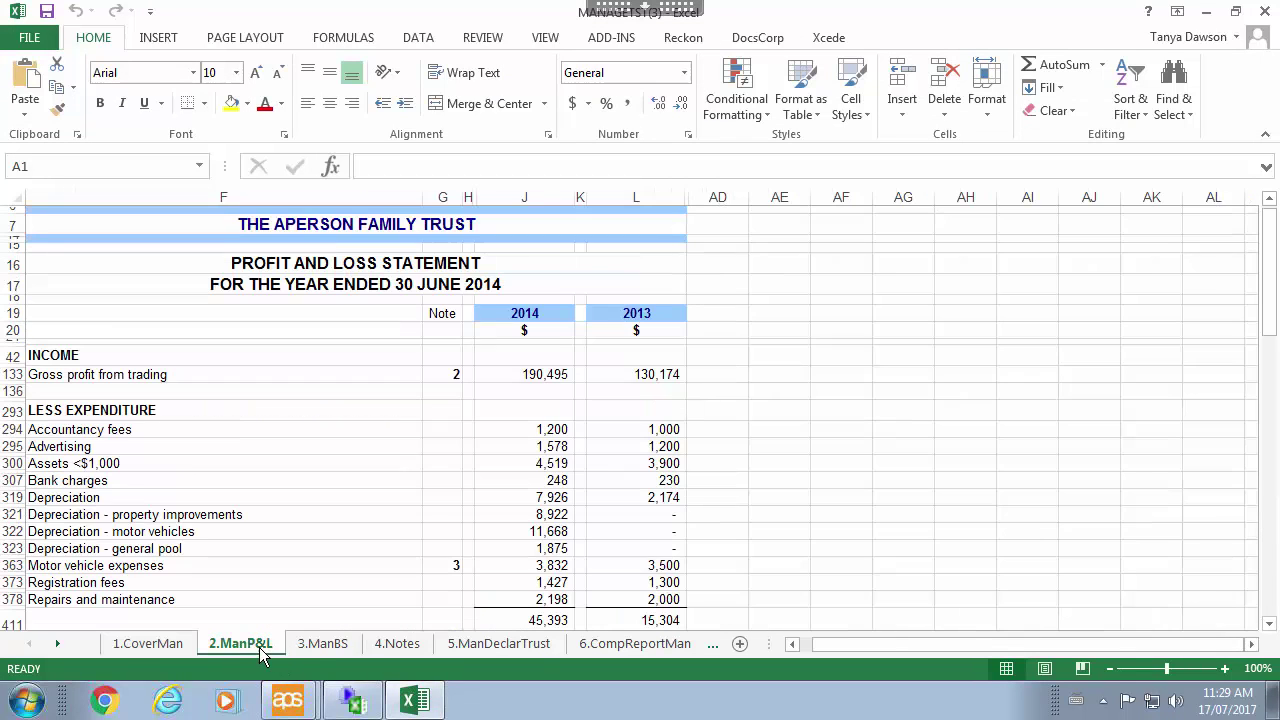
{"action": "left_click", "coordinate": [319, 645]}
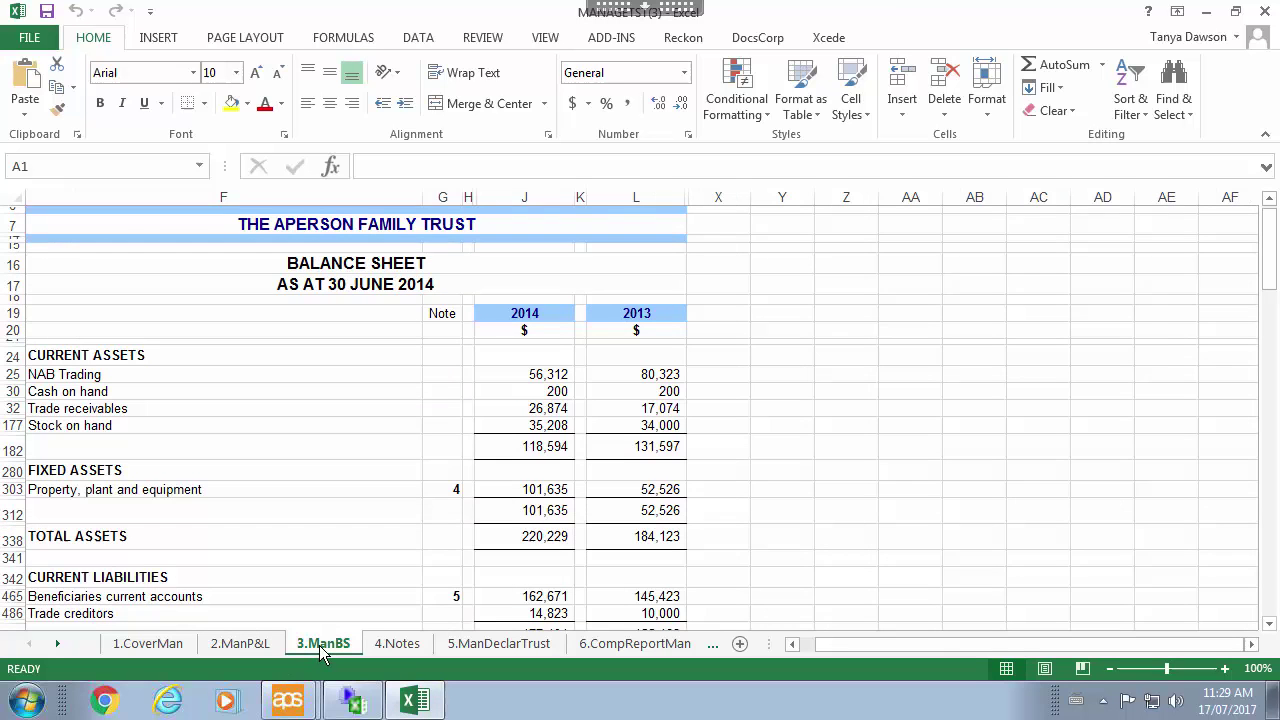
Review the notes and the trust declaration sheets, and return to the profit and loss statement
{"action": "left_click", "coordinate": [414, 645]}
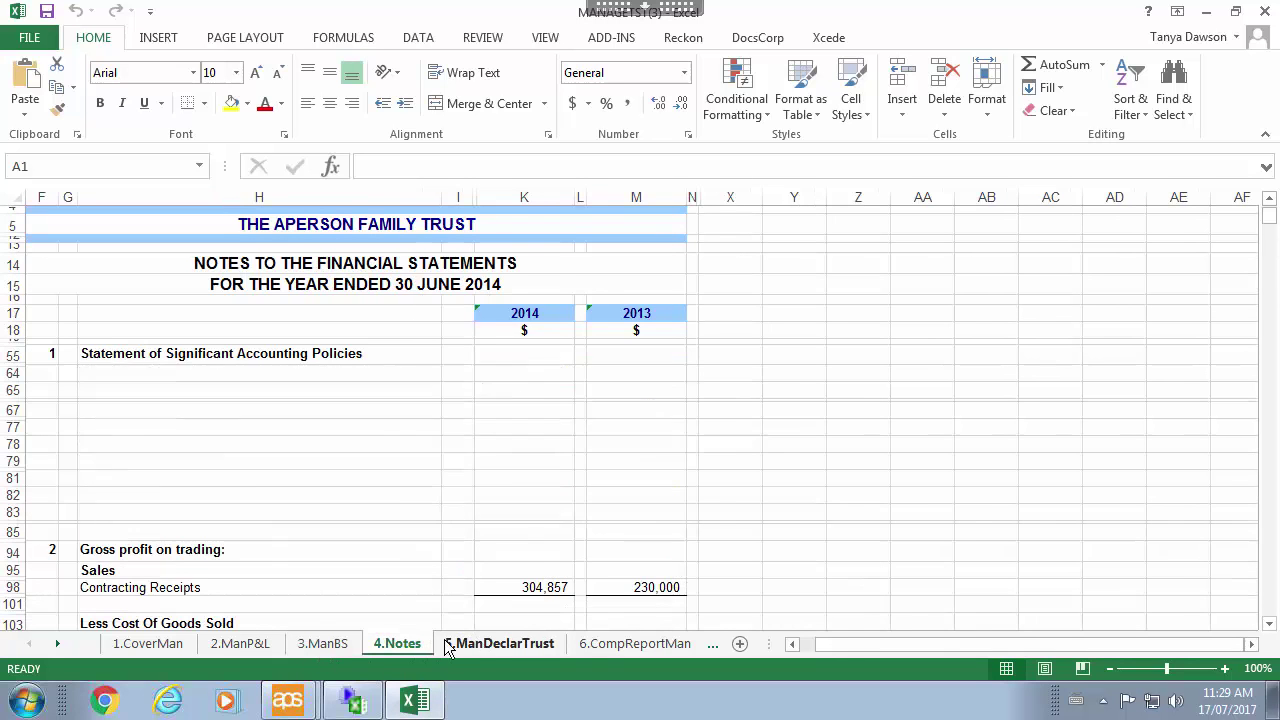
{"action": "left_click", "coordinate": [452, 644]}
{"action": "left_click", "coordinate": [240, 644]}
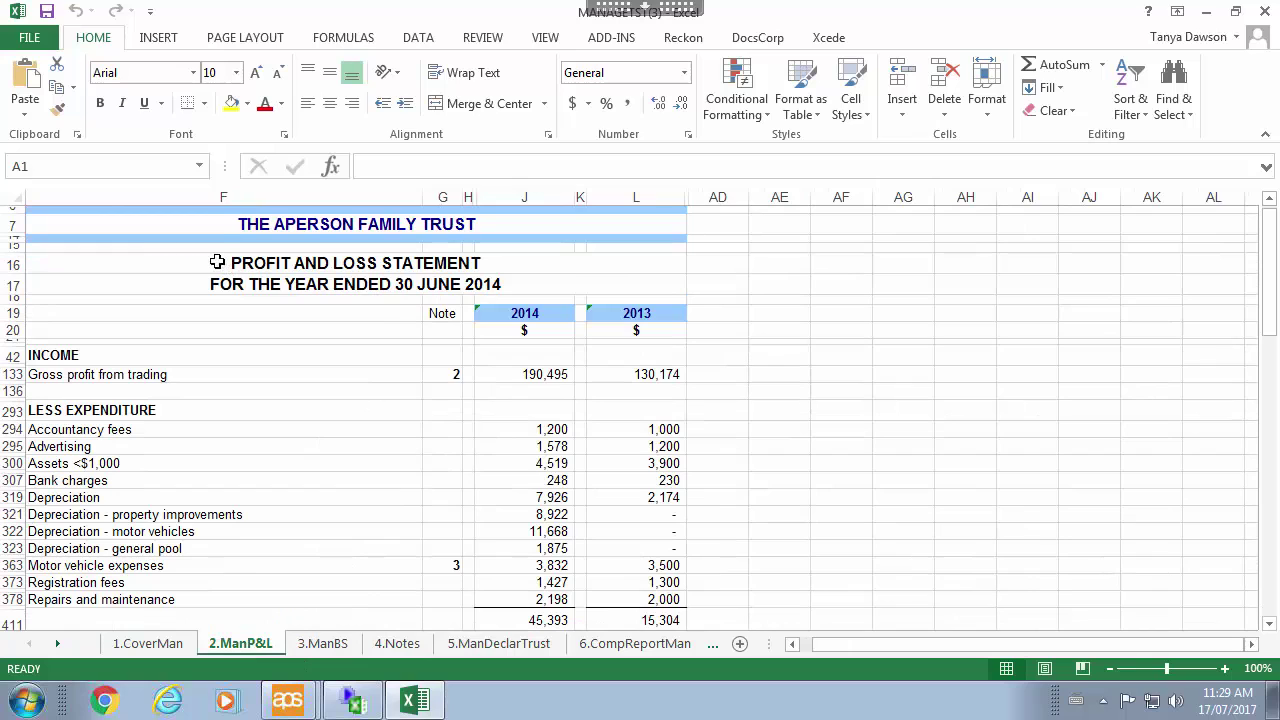
Replace the reporting period heading in cell F17 of the profit and loss statement with #VALUE
{"action": "left_click", "coordinate": [165, 284]}
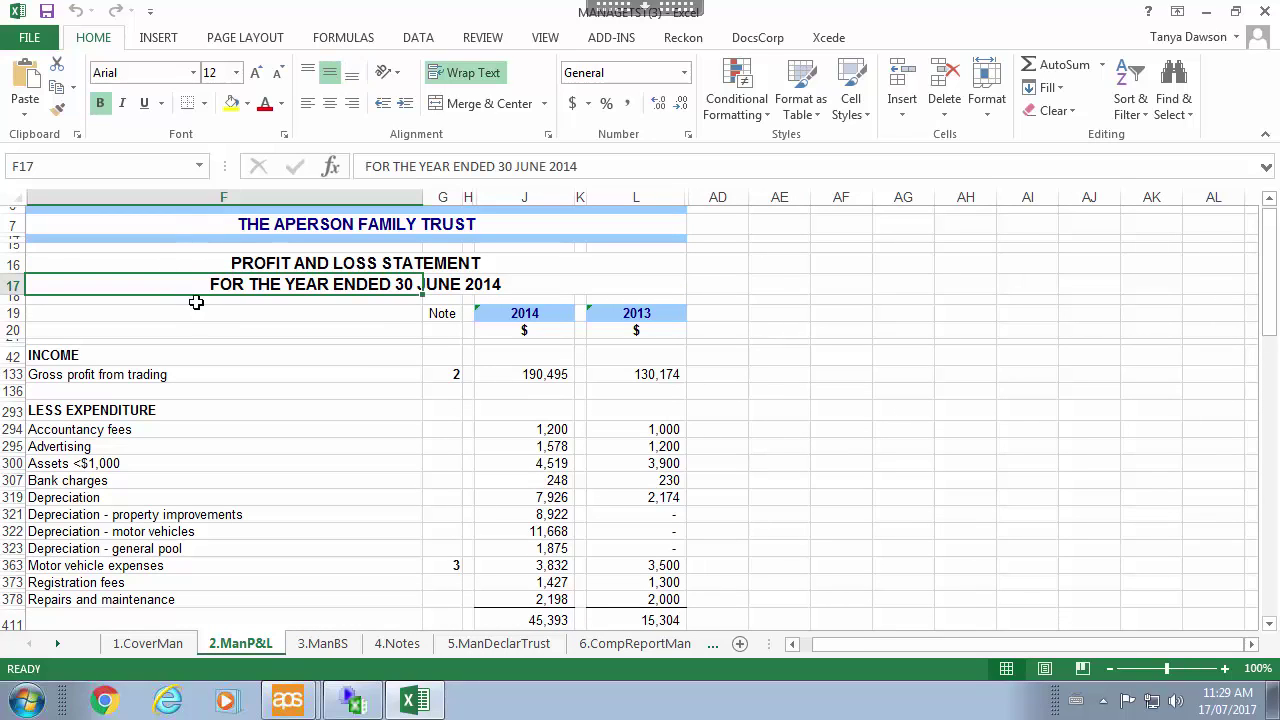
{"action": "type", "text": "#"}
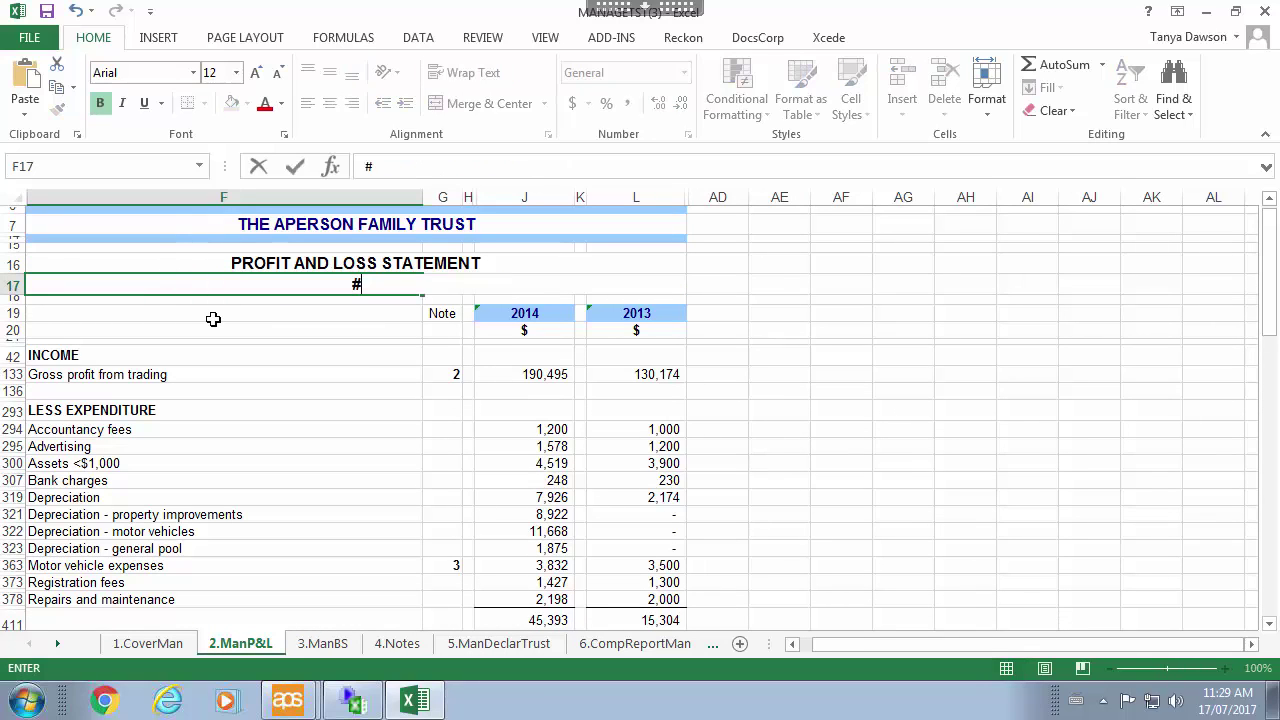
{"action": "type", "text": "VALUE"}
{"action": "key", "text": "Return"}
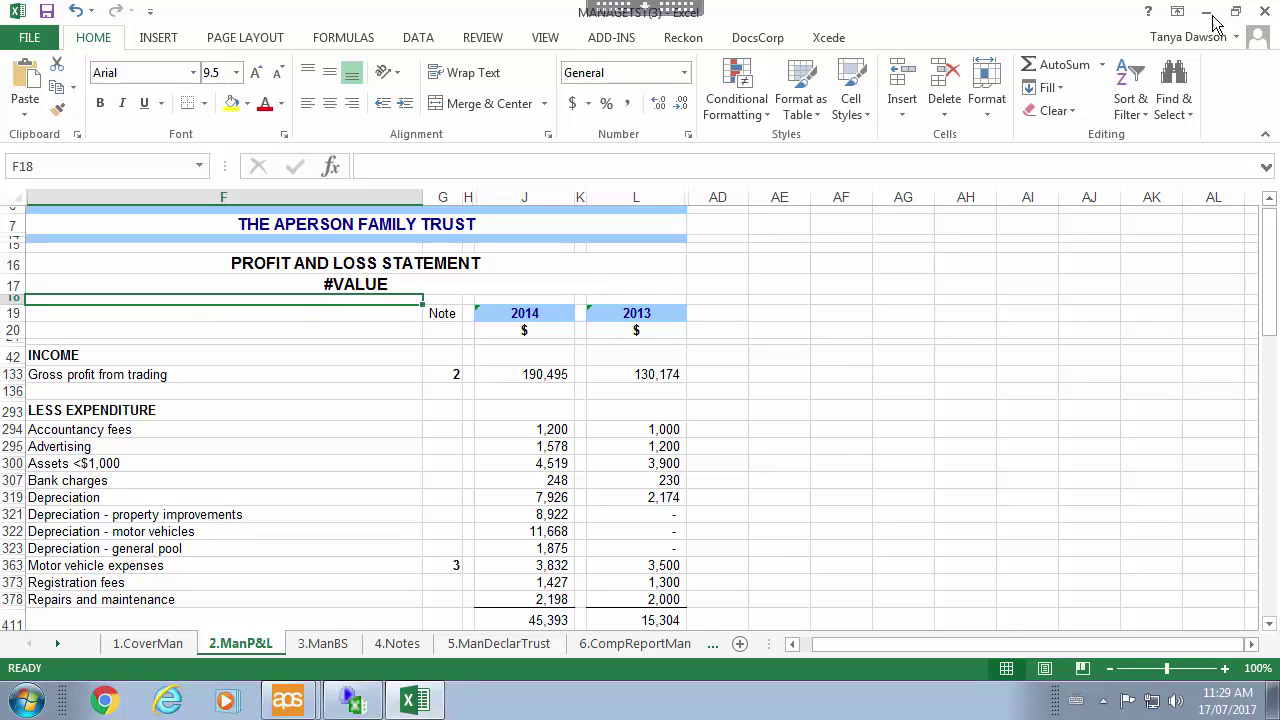
Close the MANAGETST workbook without saving its changes, and close Xcede Jobstream
{"action": "left_click", "coordinate": [1264, 10]}
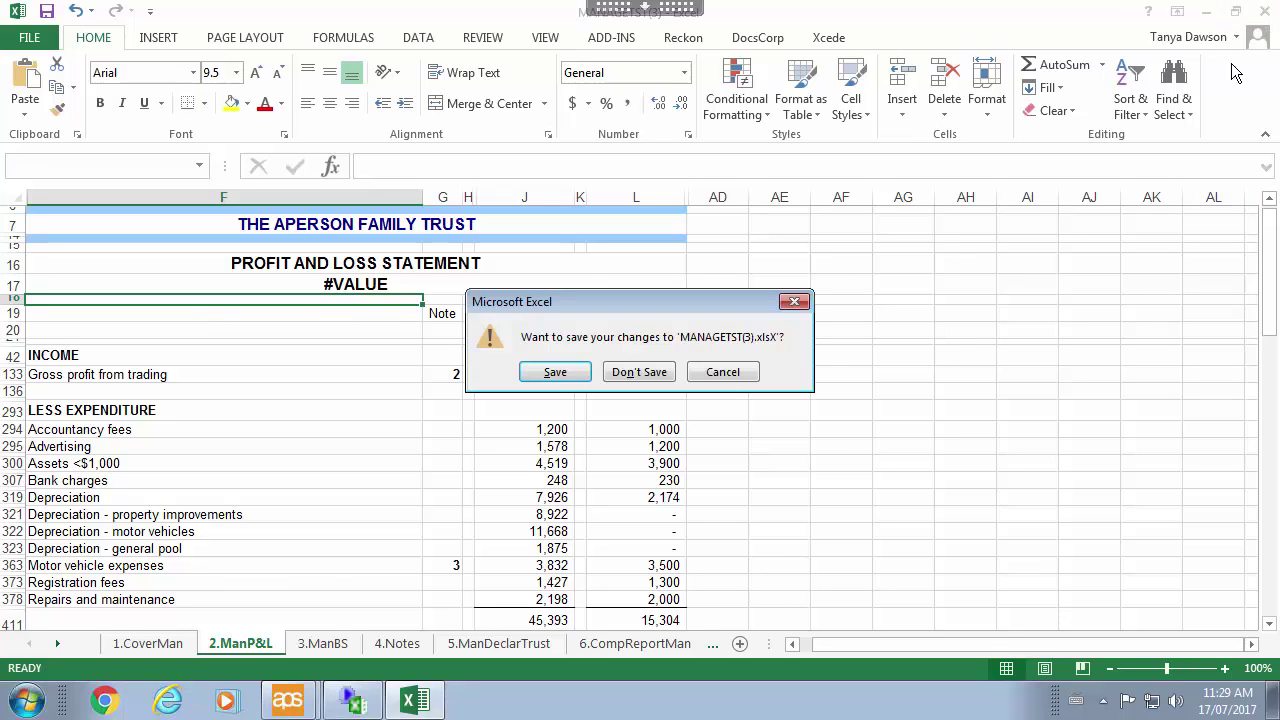
{"action": "left_click", "coordinate": [638, 374]}
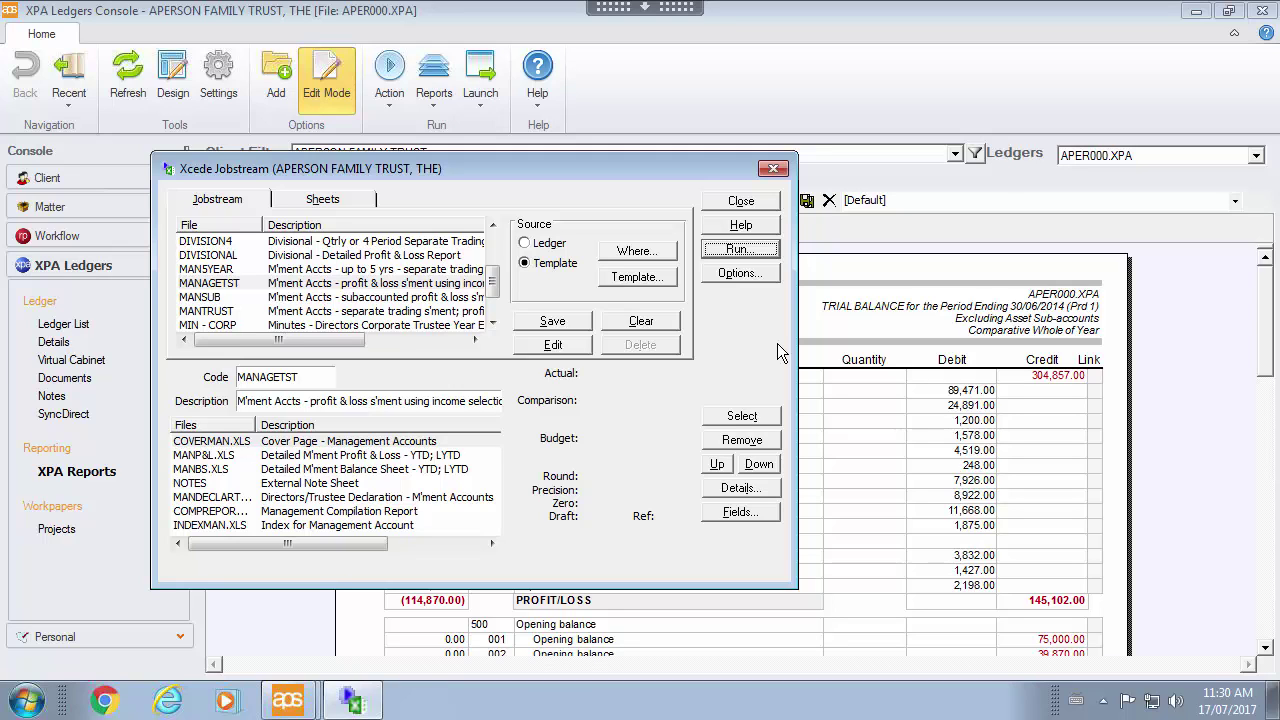
{"action": "left_click", "coordinate": [748, 205]}
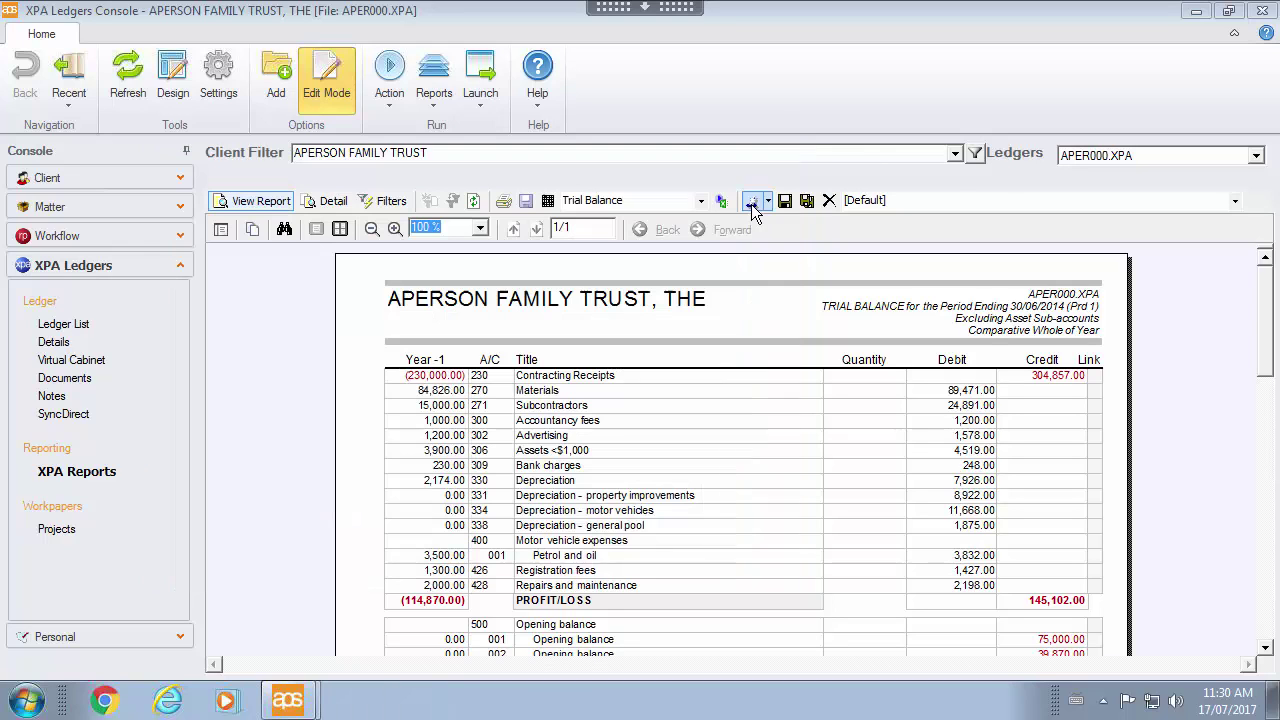
Open the APER000.XPA ledger in XPA from the trust's ledger list
{"action": "left_click", "coordinate": [50, 480]}
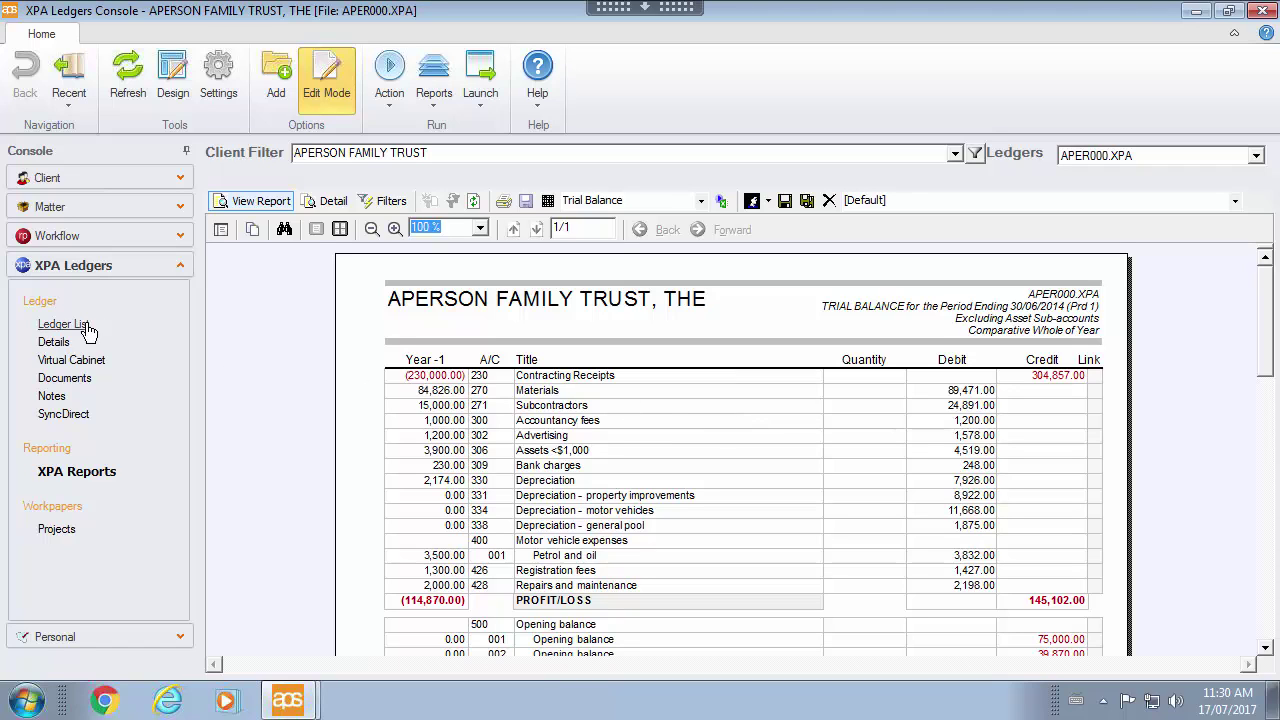
{"action": "left_click", "coordinate": [44, 300]}
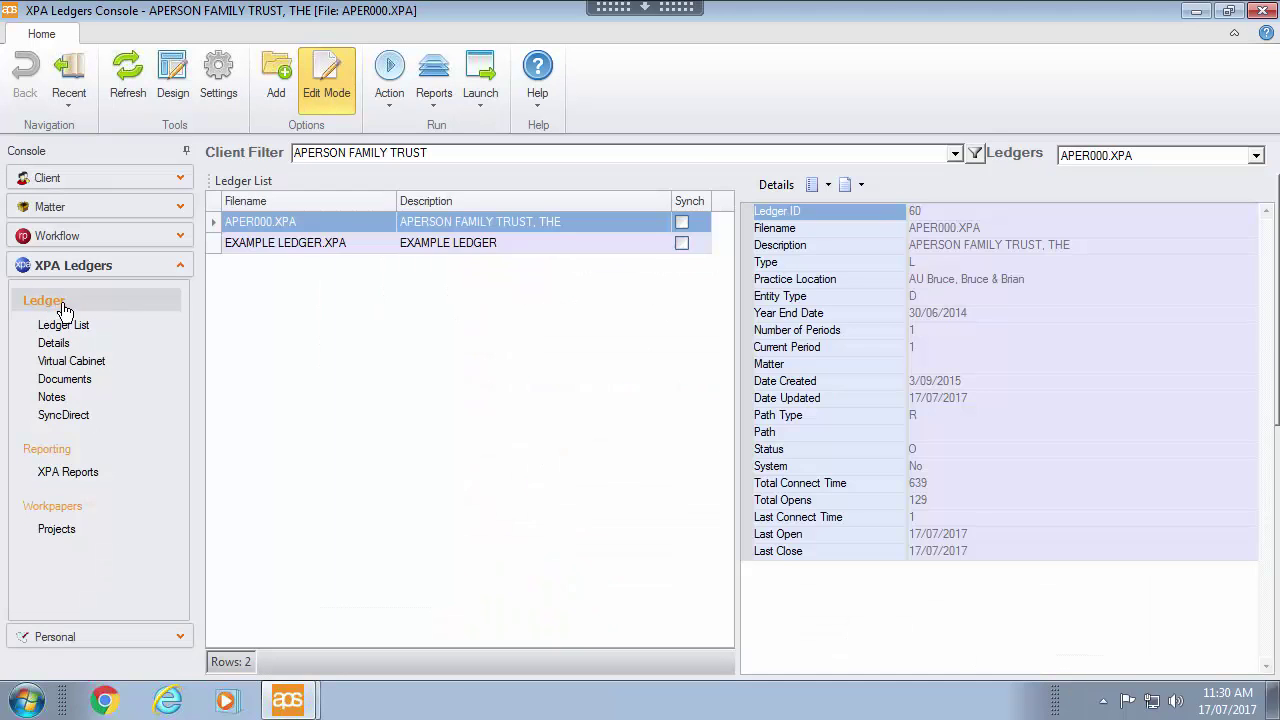
{"action": "right_click", "coordinate": [369, 221]}
{"action": "left_click", "coordinate": [425, 224]}
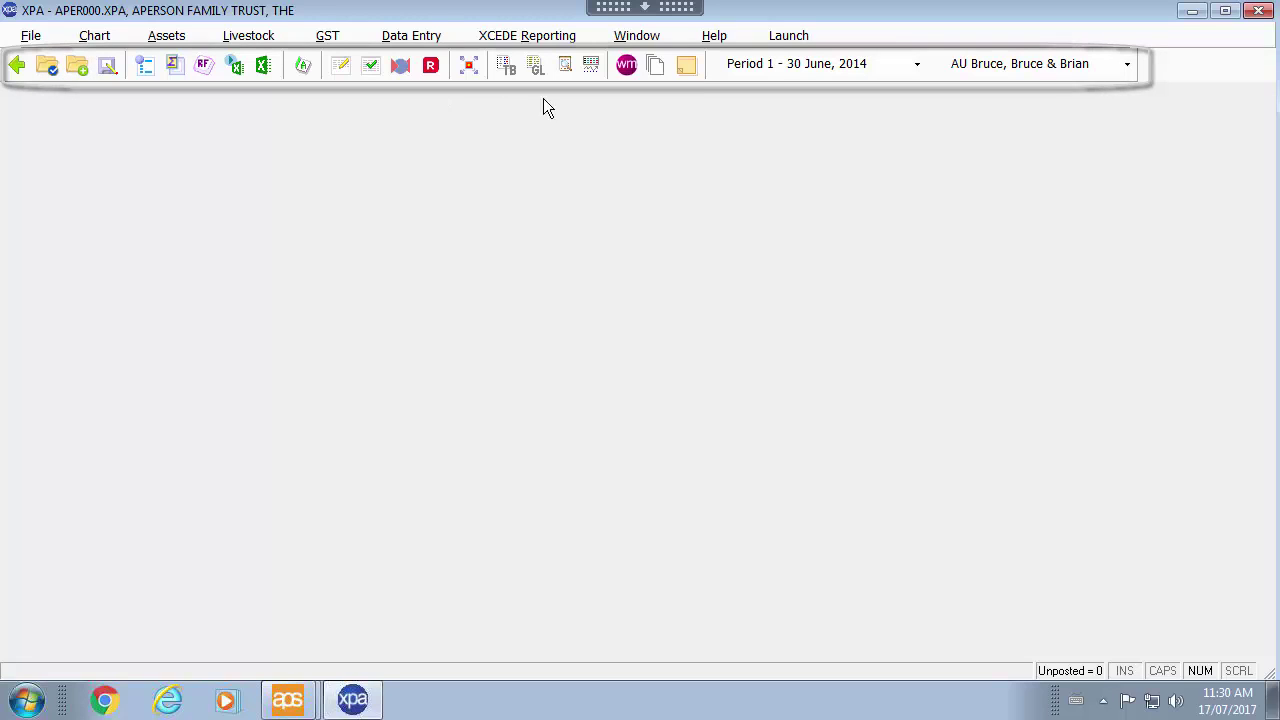
Select Period 1 - 30 June, 2014 as the ledger period, and view the trial balance before closing the report
{"action": "left_click", "coordinate": [917, 66]}
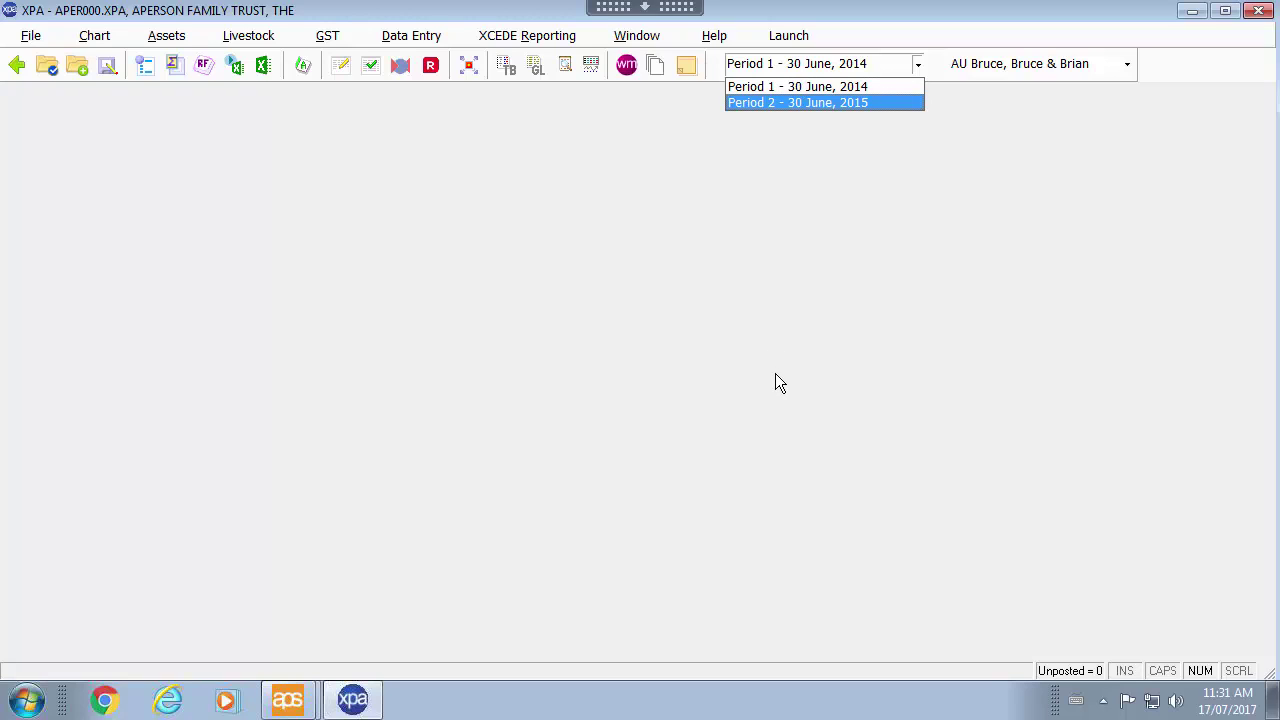
{"action": "left_click", "coordinate": [830, 92]}
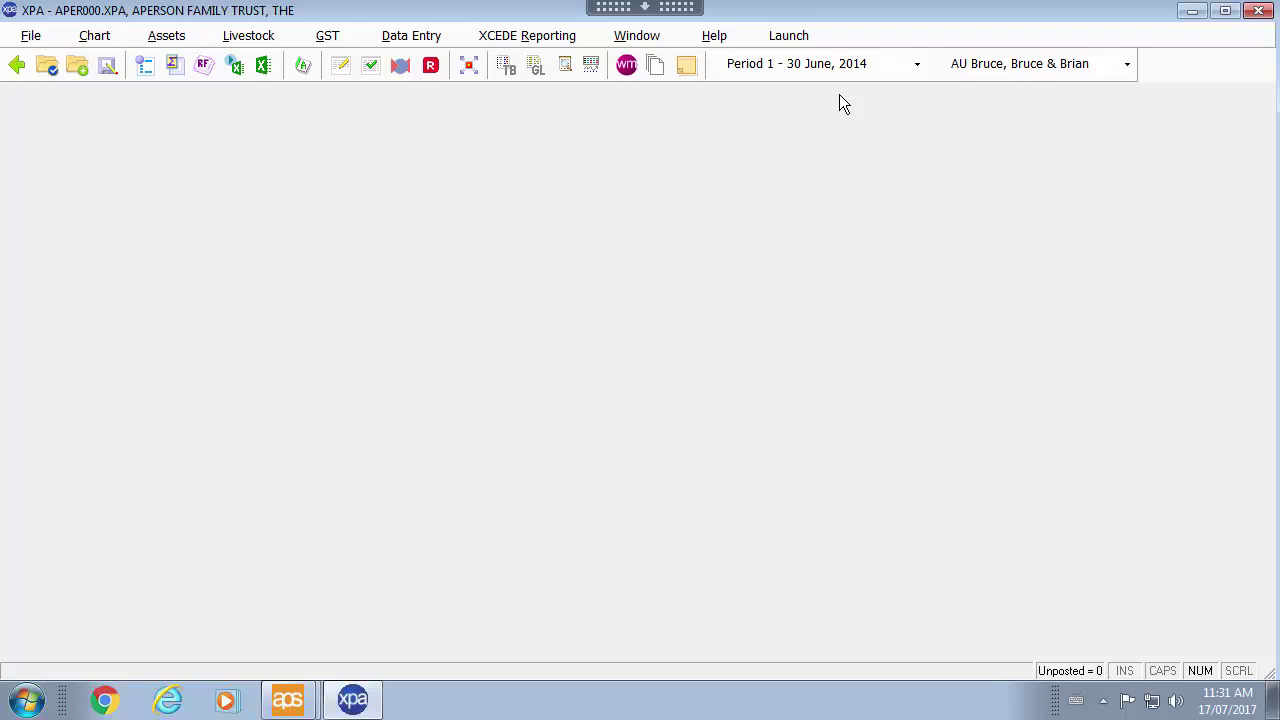
{"action": "left_click", "coordinate": [505, 73]}
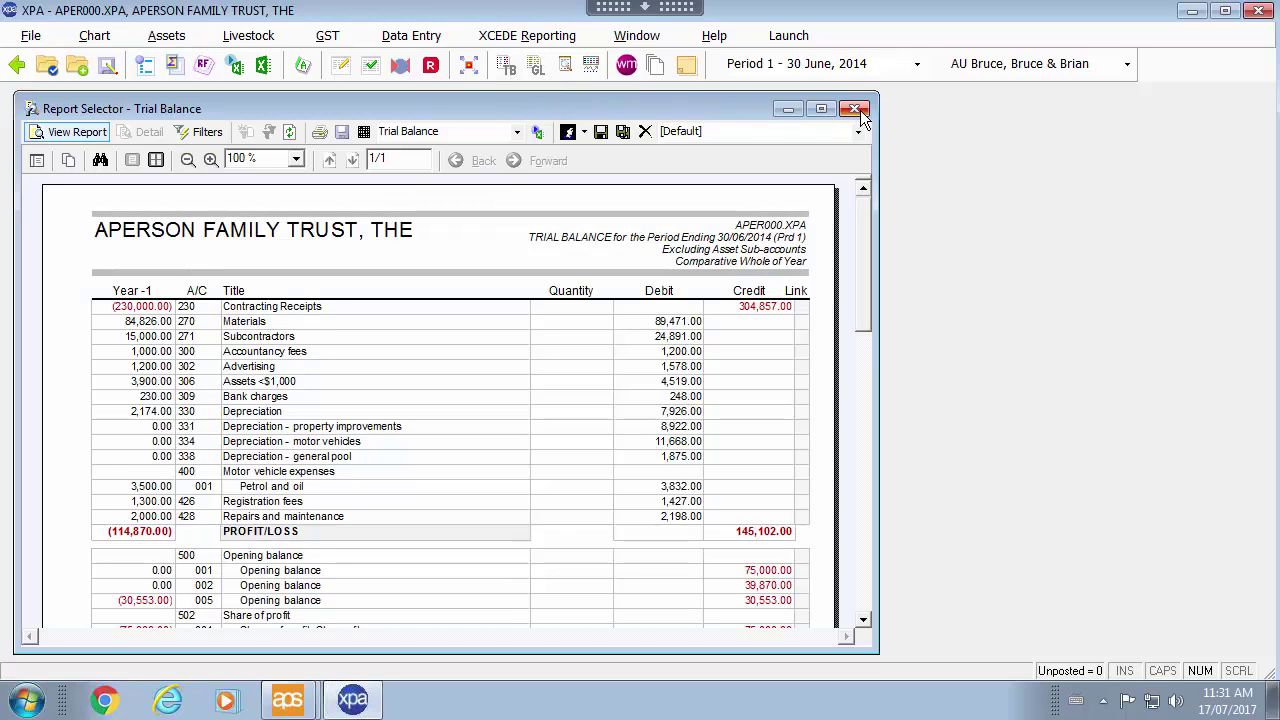
{"action": "left_click", "coordinate": [855, 109]}
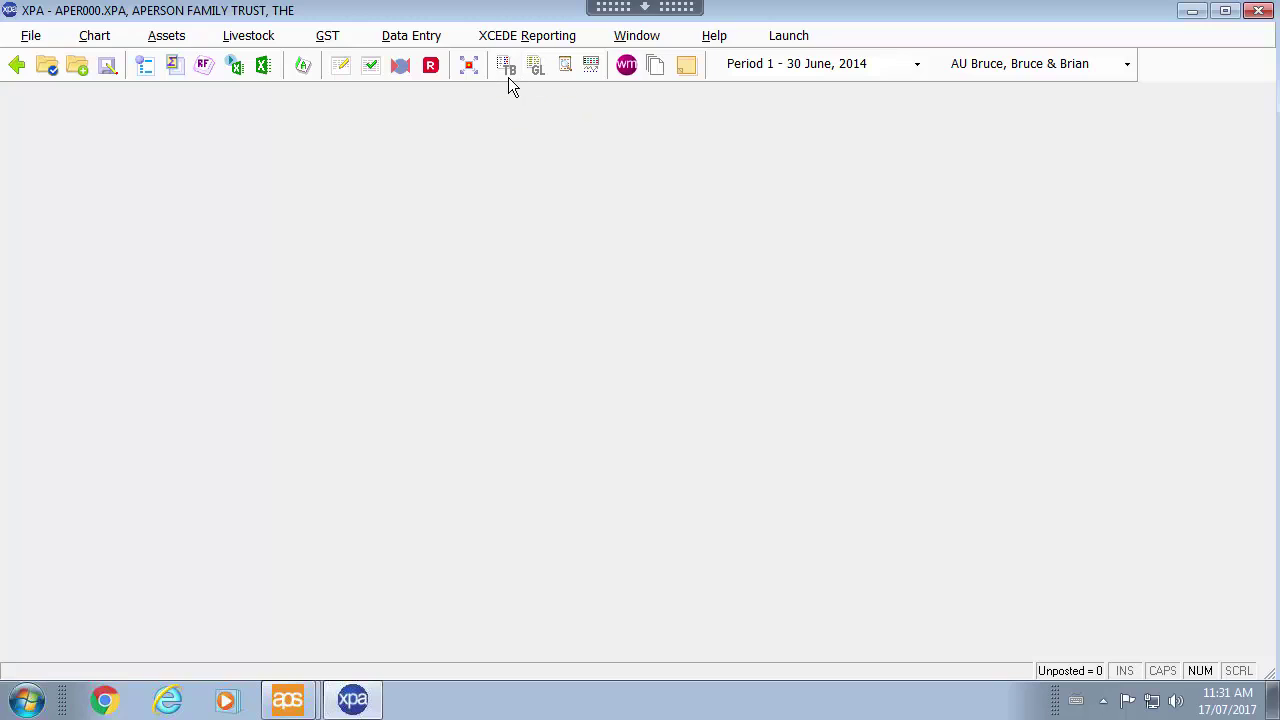
Open the journal entries for data entry period 1 and look through to the latest posted entries
{"action": "left_click", "coordinate": [341, 67]}
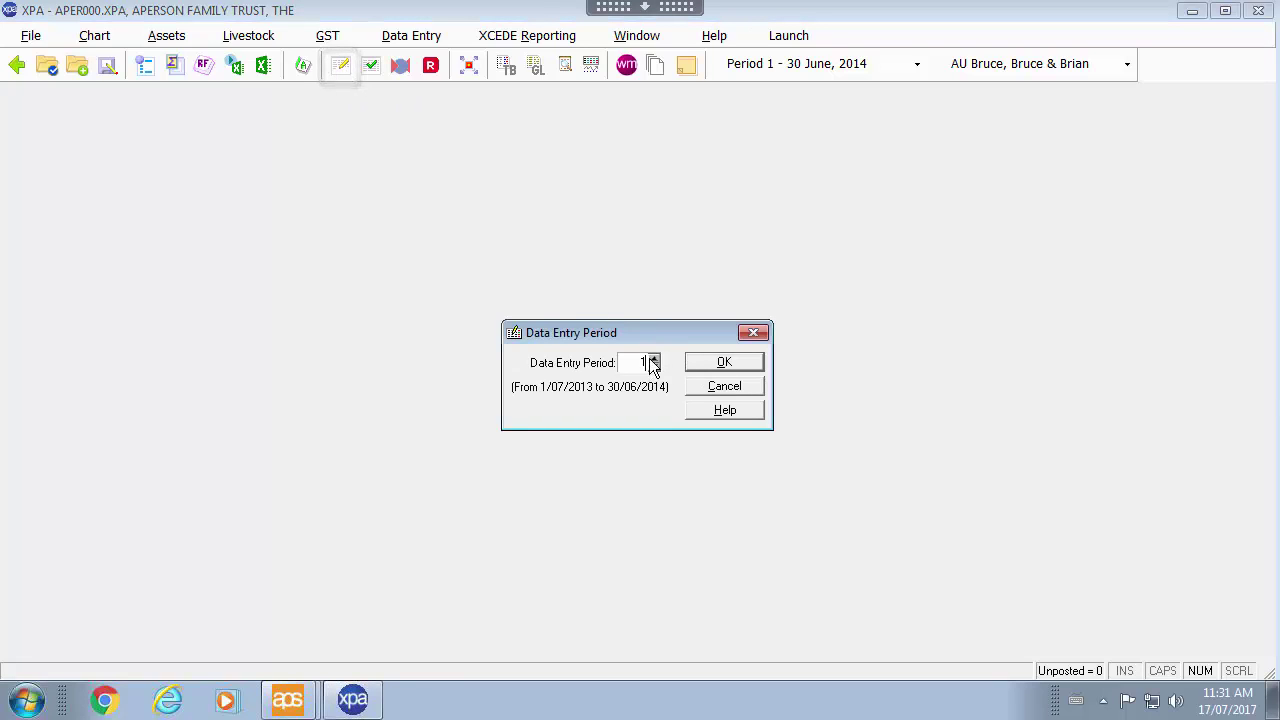
{"action": "left_click", "coordinate": [726, 362]}
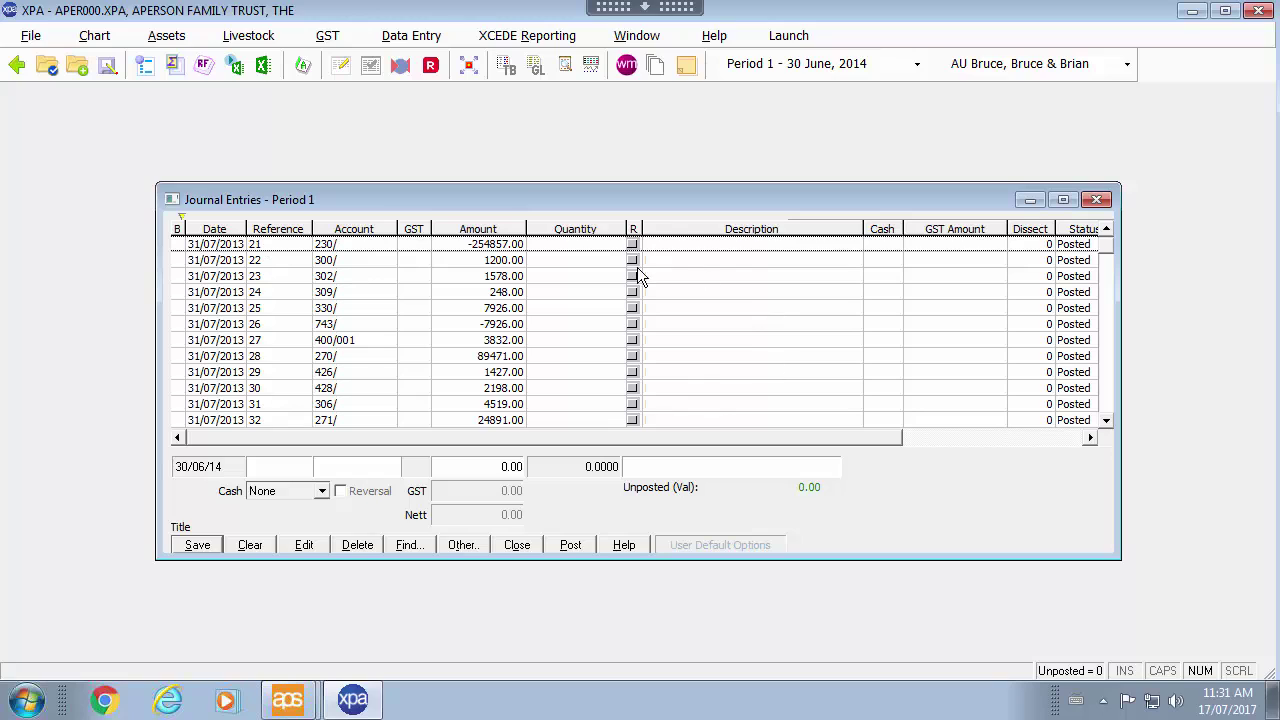
{"action": "left_click_drag", "start_coordinate": [1104, 262], "coordinate": [1108, 412]}
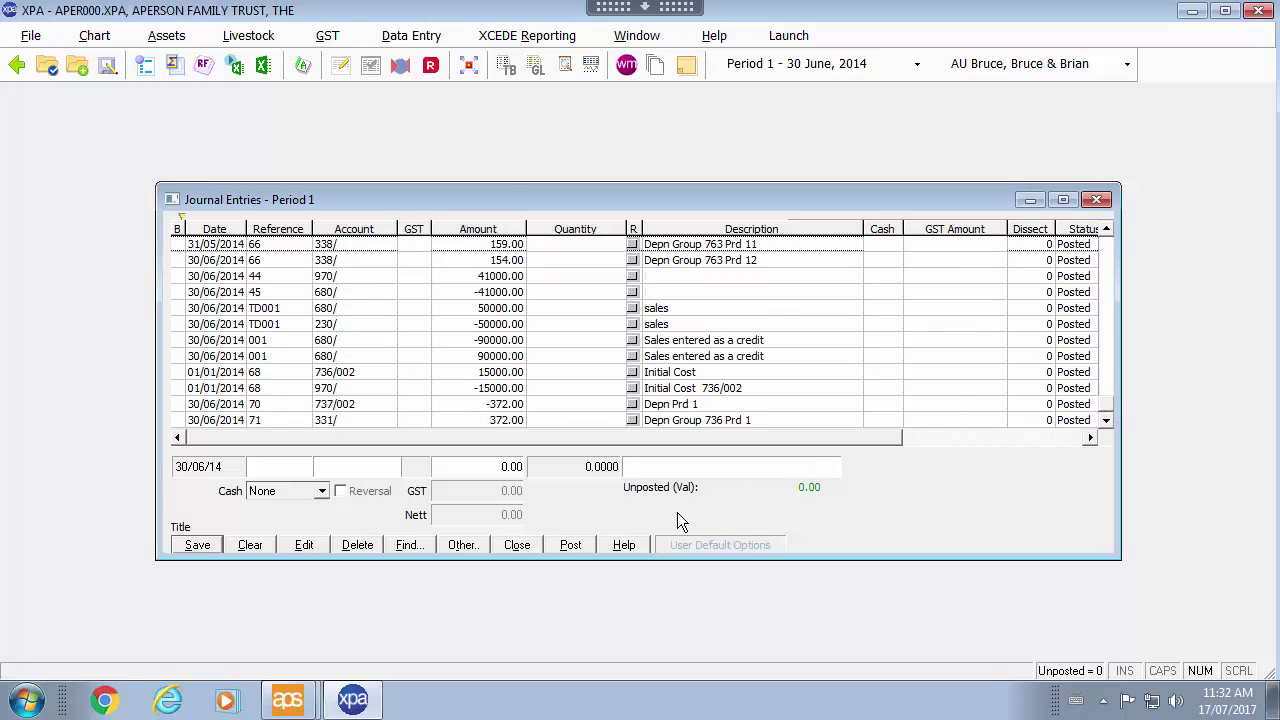
Save the journal show options as user defaults with all entries displayed in As Entered order
{"action": "left_click", "coordinate": [480, 545]}
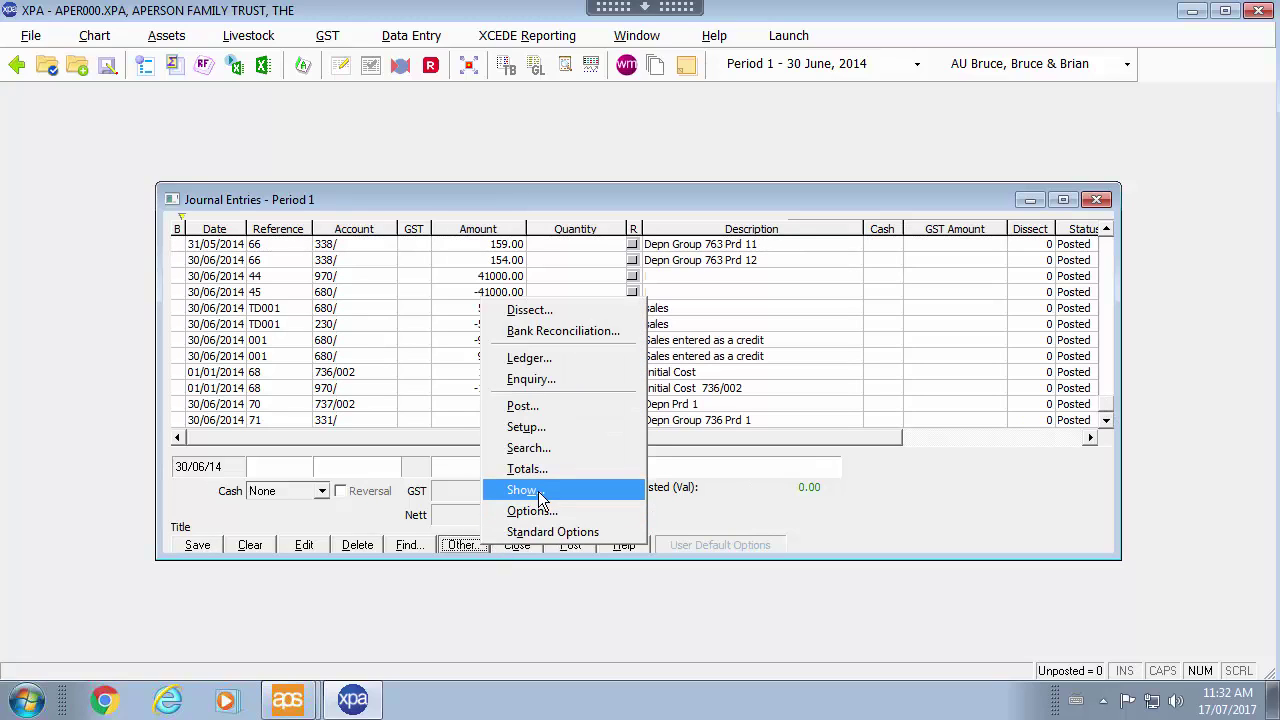
{"action": "left_click", "coordinate": [538, 491]}
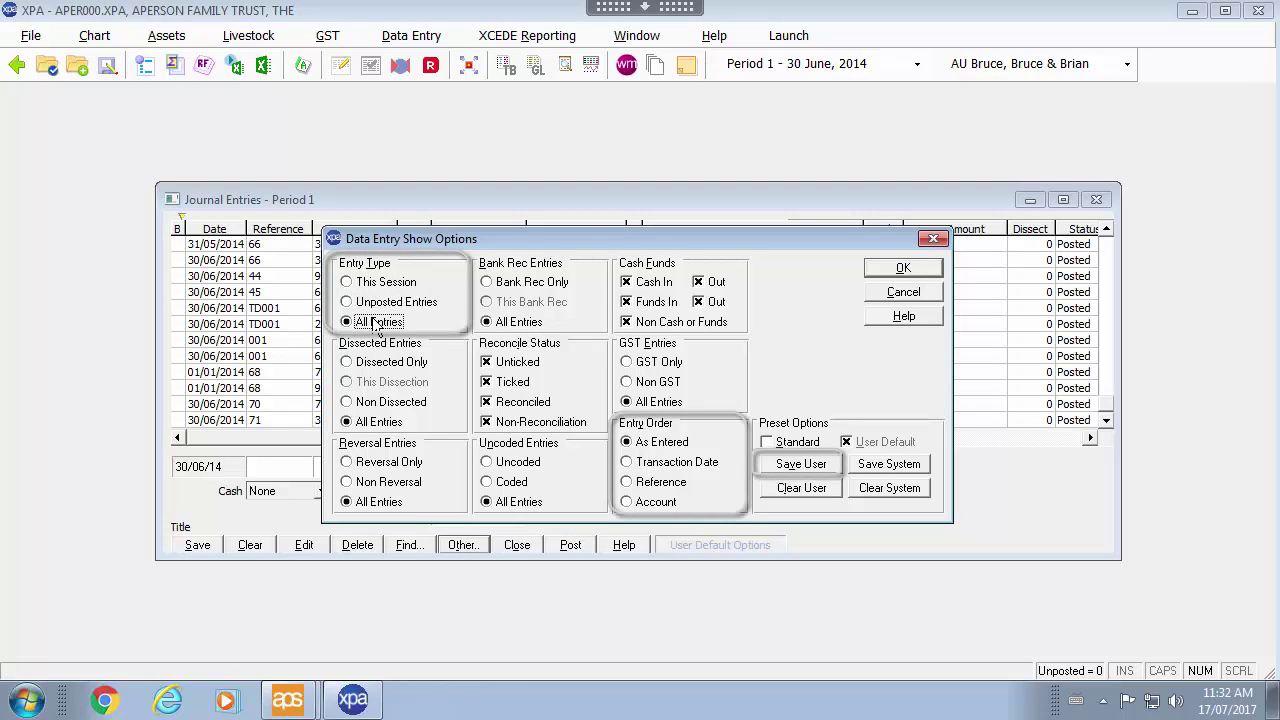
{"action": "left_click", "coordinate": [664, 444]}
{"action": "left_click", "coordinate": [815, 466]}
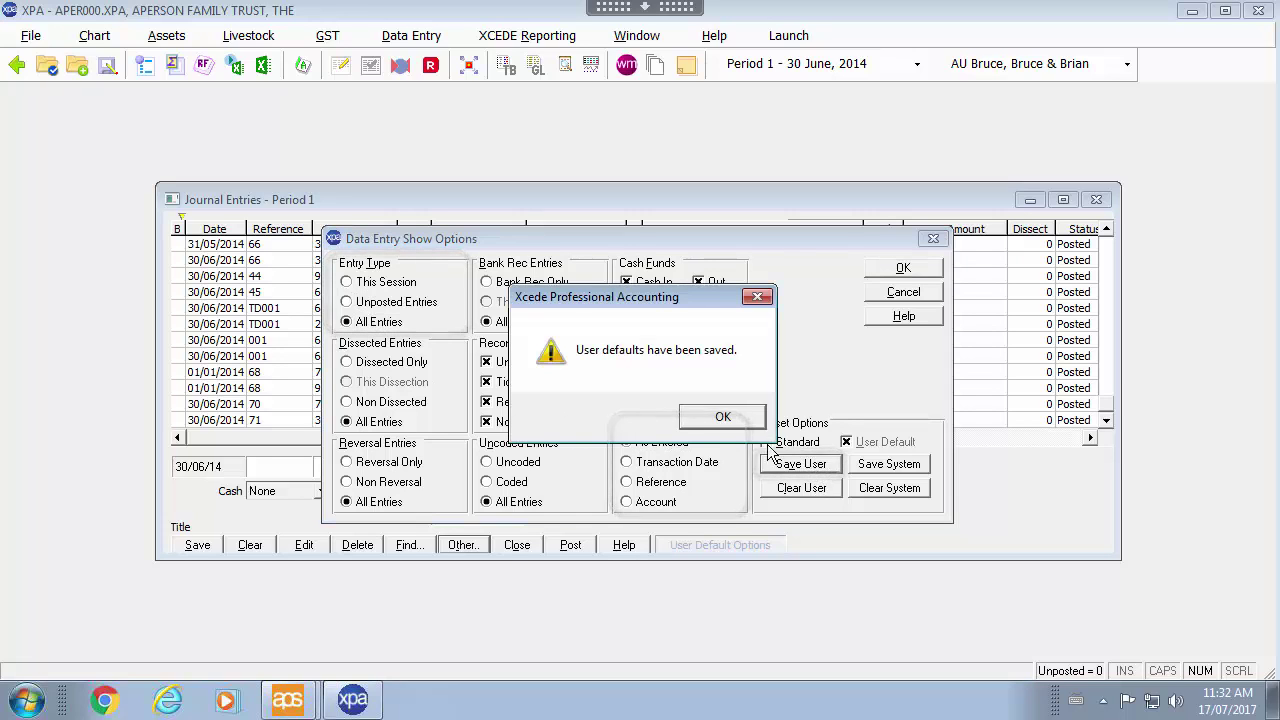
{"action": "left_click", "coordinate": [727, 419]}
{"action": "left_click", "coordinate": [904, 269]}
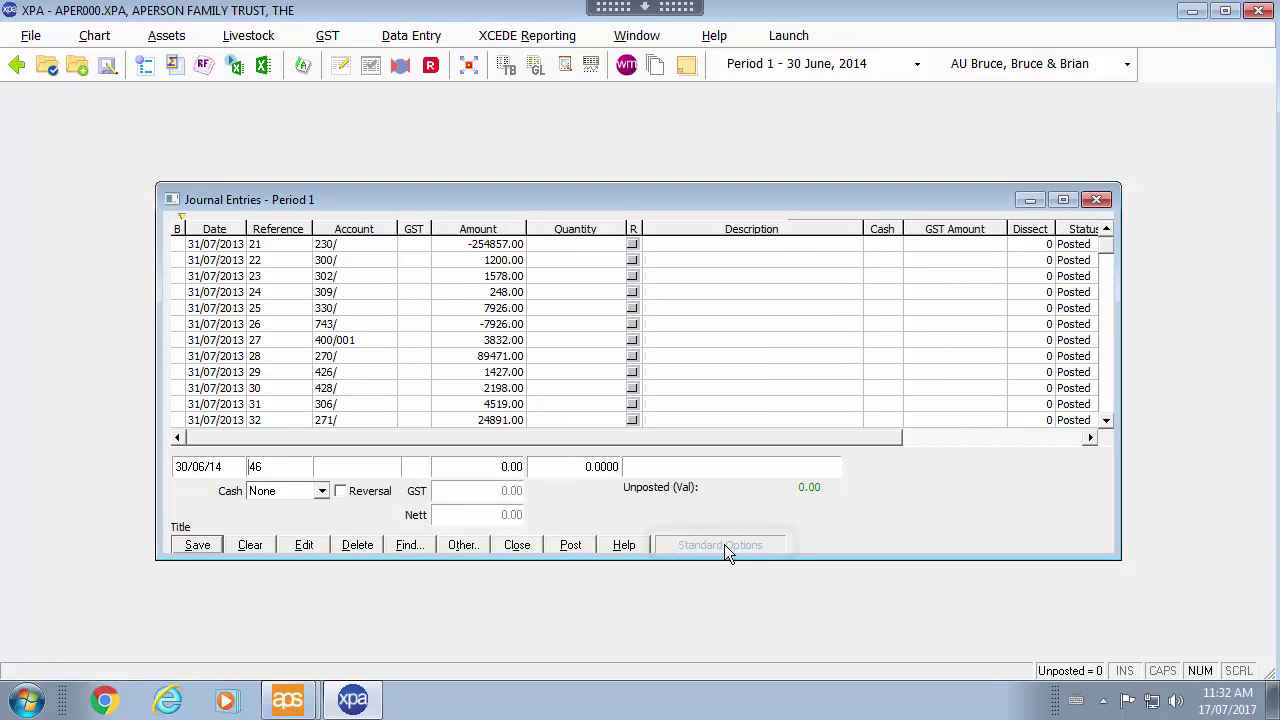
Check the Journal Data Entry Options with the fixed date of 30/06/2014, and put the journal on User Default Options
{"action": "left_click", "coordinate": [724, 544]}
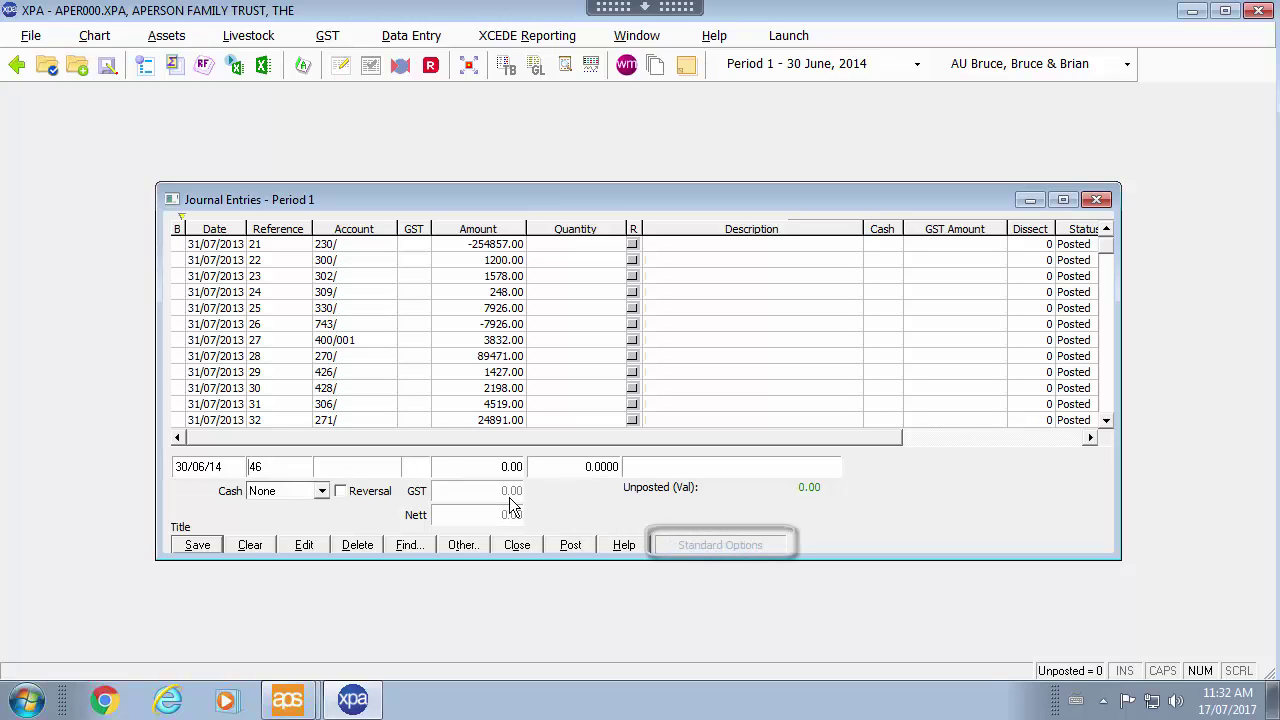
{"action": "left_click", "coordinate": [707, 546]}
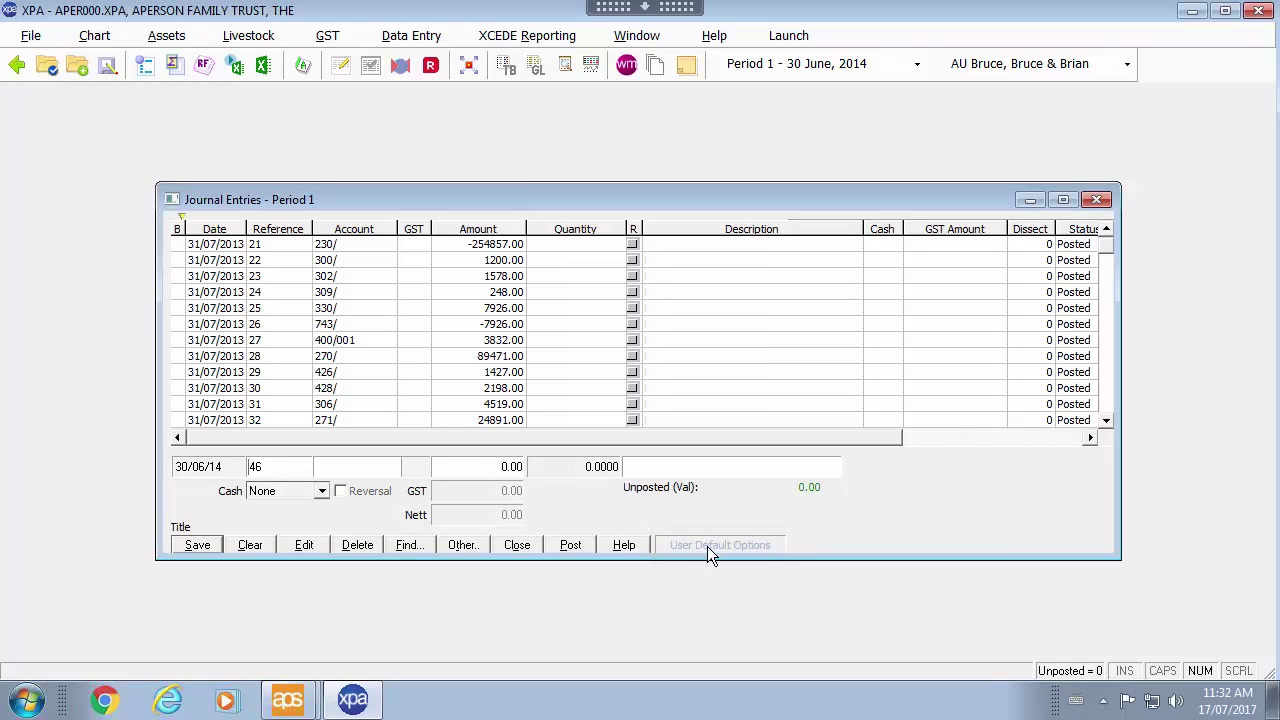
{"action": "left_click", "coordinate": [707, 546]}
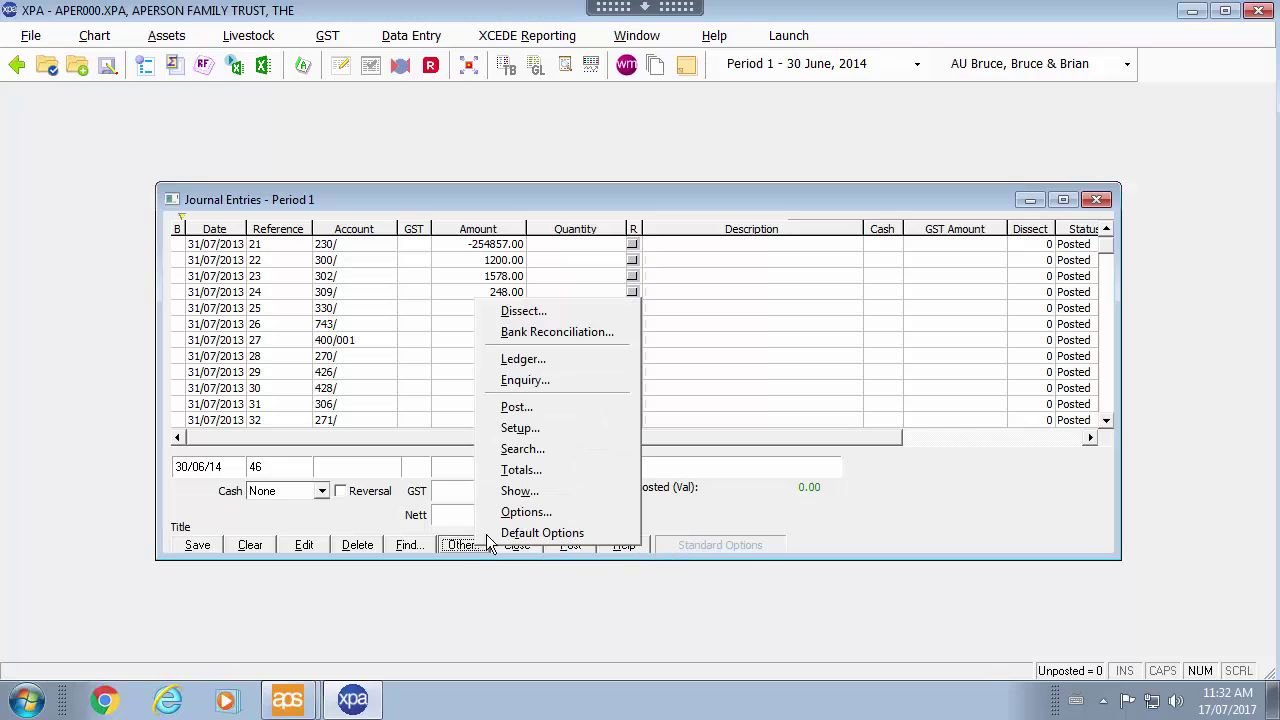
{"action": "left_click", "coordinate": [527, 516]}
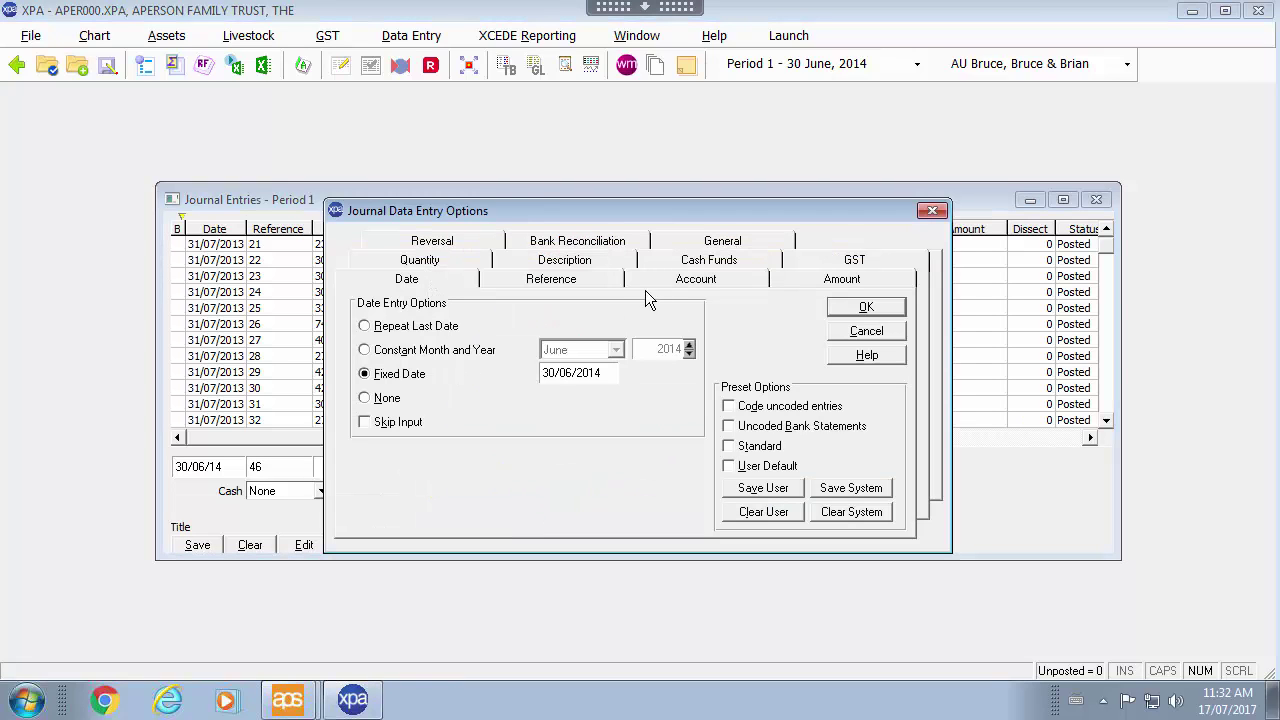
{"action": "left_click", "coordinate": [882, 307]}
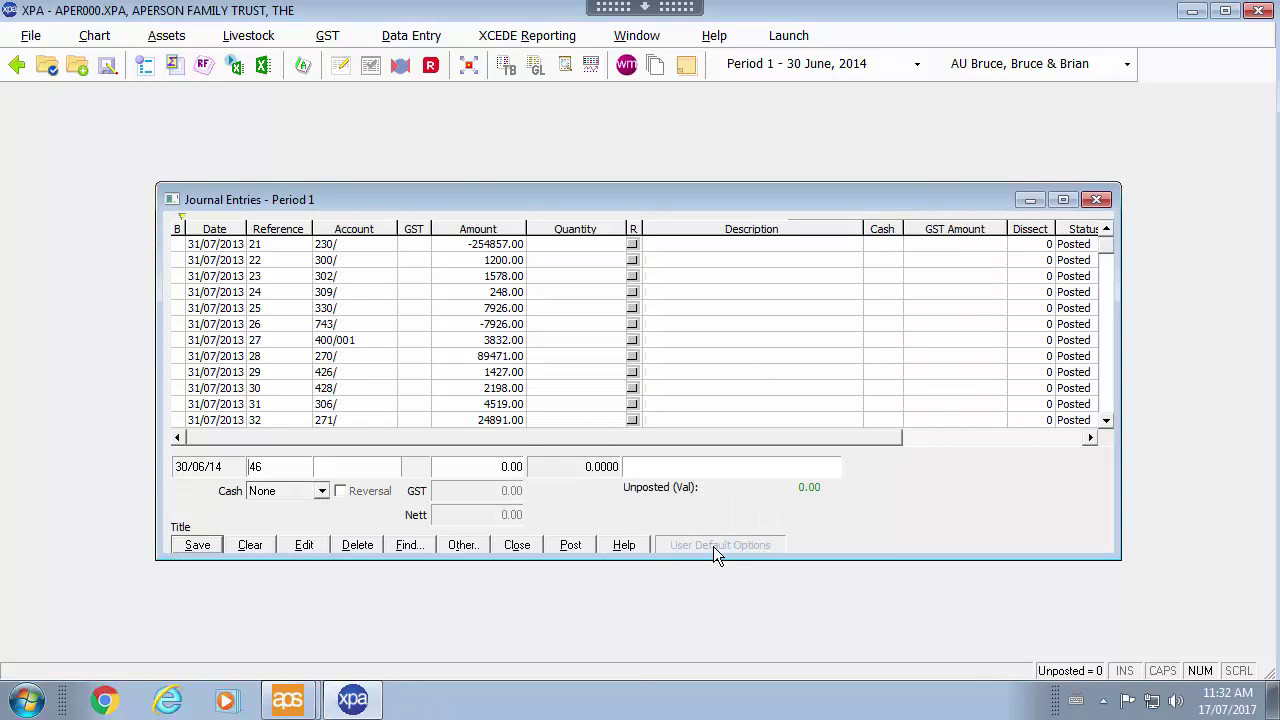
Start a new journal entry with reference 46 against account 970/ (Asset suspense)
{"action": "key", "text": "Tab"}
{"action": "type", "text": "970/"}
{"action": "key", "text": "Tab"}
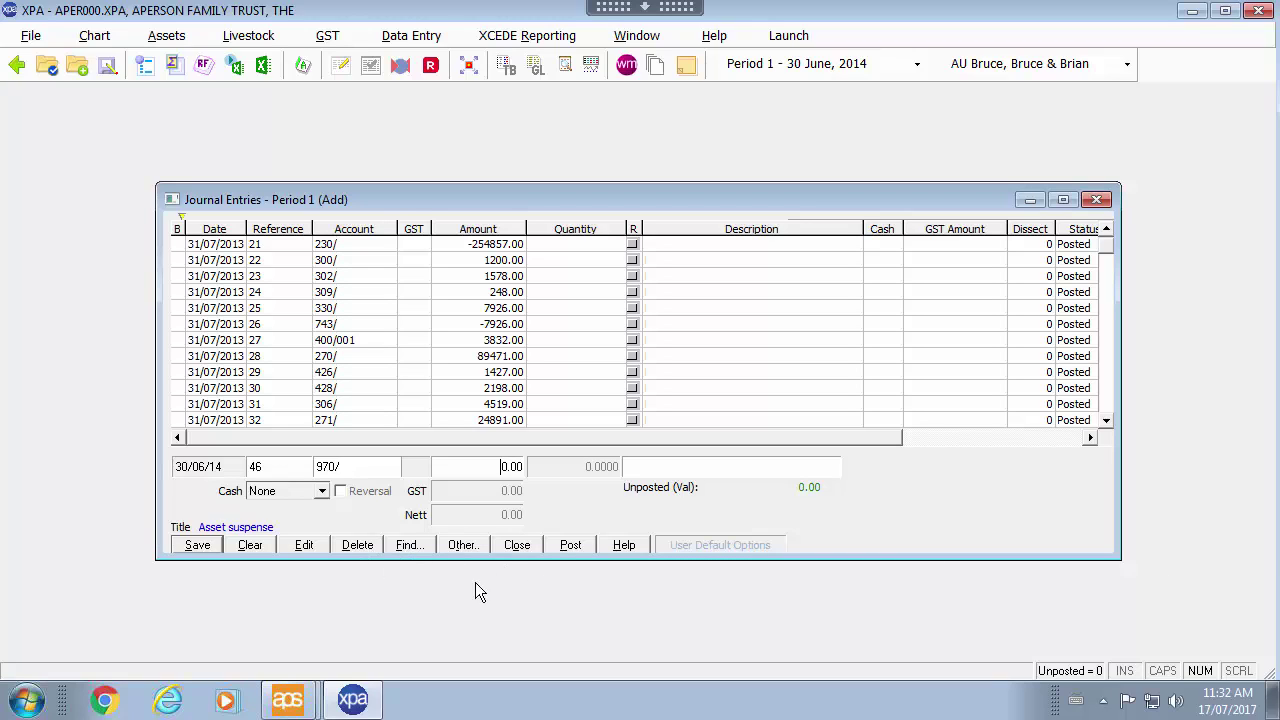
Search the ledger's account codes by title for "asset", and leave the account finder without choosing another account
{"action": "left_click", "coordinate": [413, 552]}
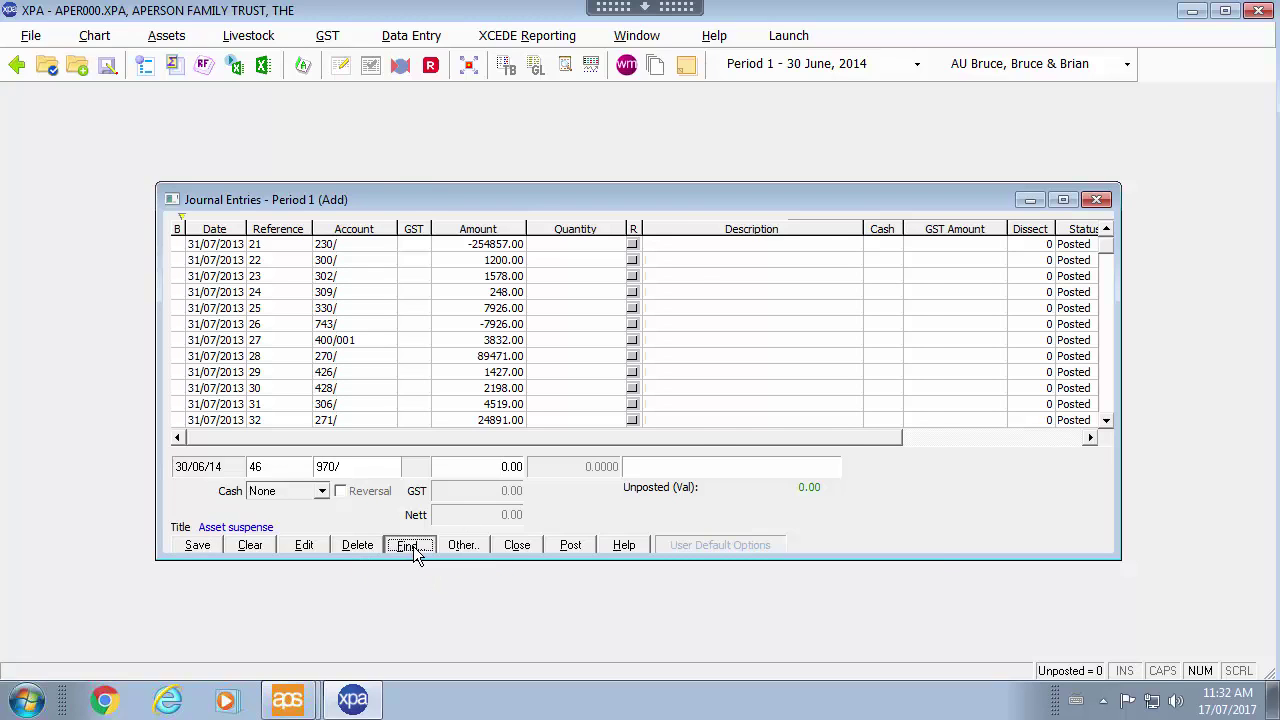
{"action": "left_click", "coordinate": [871, 425]}
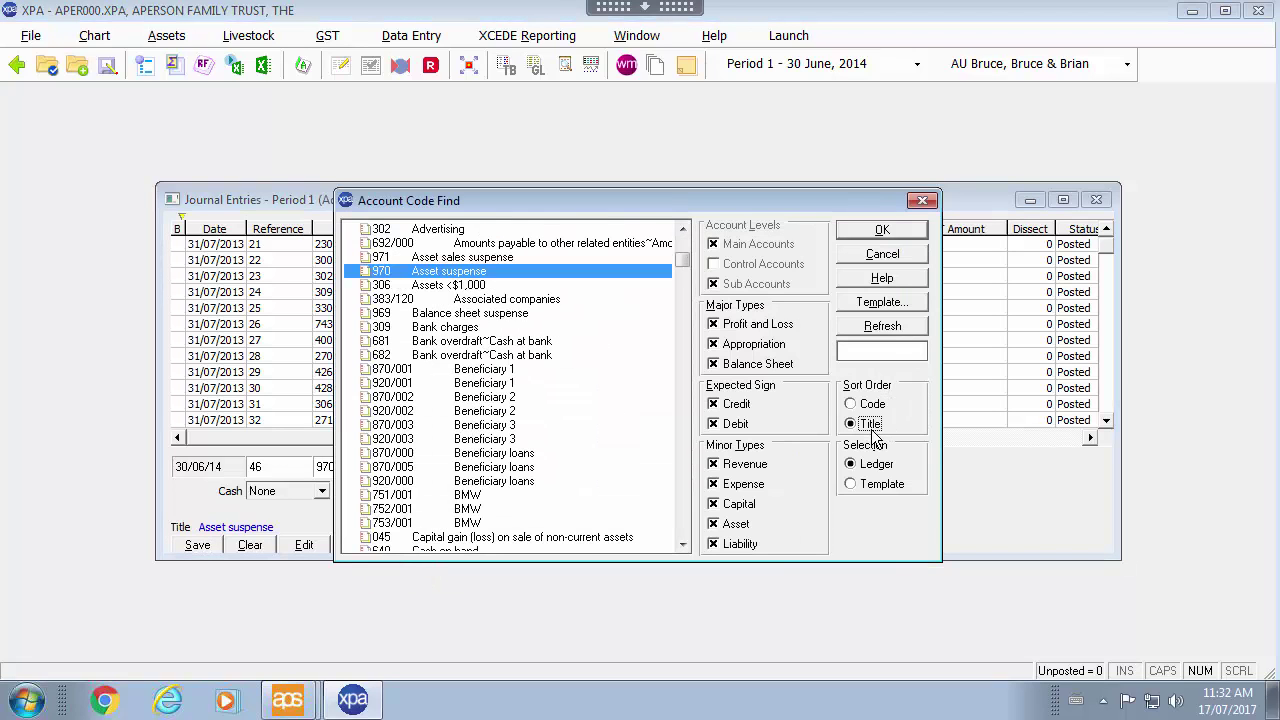
{"action": "left_click", "coordinate": [868, 350]}
{"action": "type", "text": "assets"}
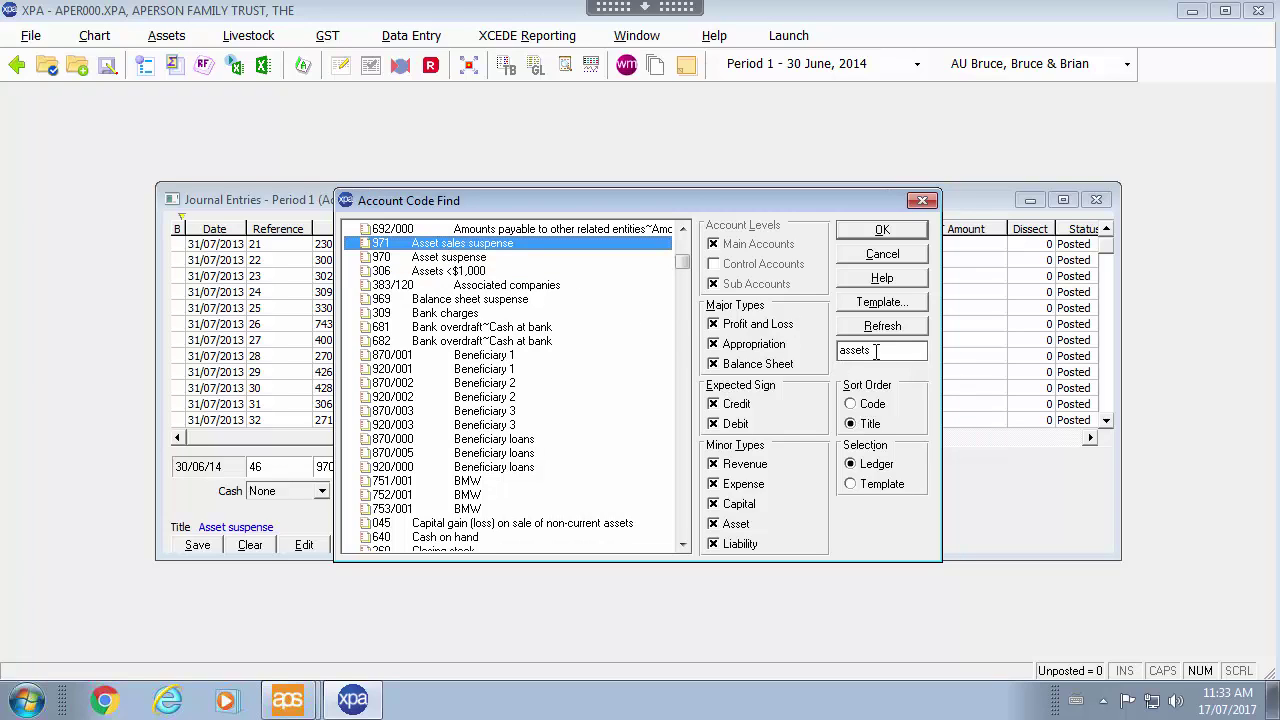
{"action": "left_click_drag", "start_coordinate": [875, 351], "coordinate": [745, 350]}
{"action": "type", "text": "as"}
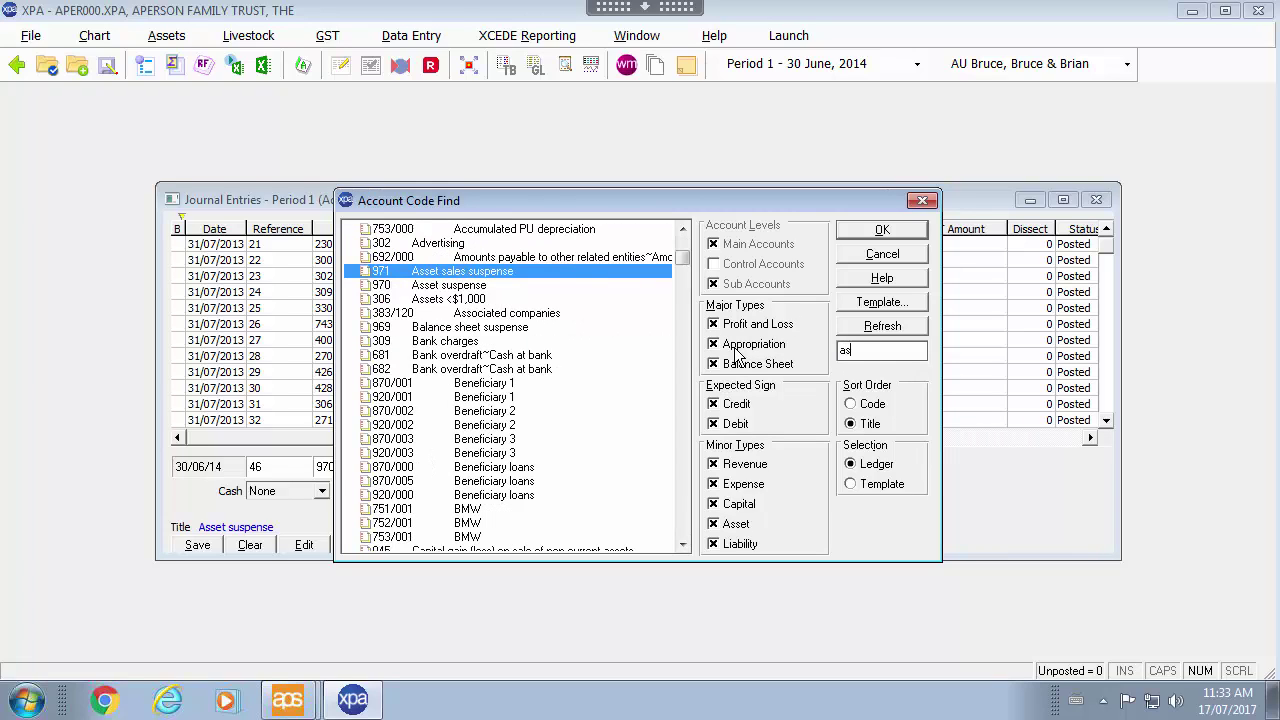
{"action": "type", "text": "set"}
{"action": "left_click", "coordinate": [882, 255]}
Enter 10,000 as the amount for account 970/ and save the journal line
{"action": "left_click", "coordinate": [471, 471]}
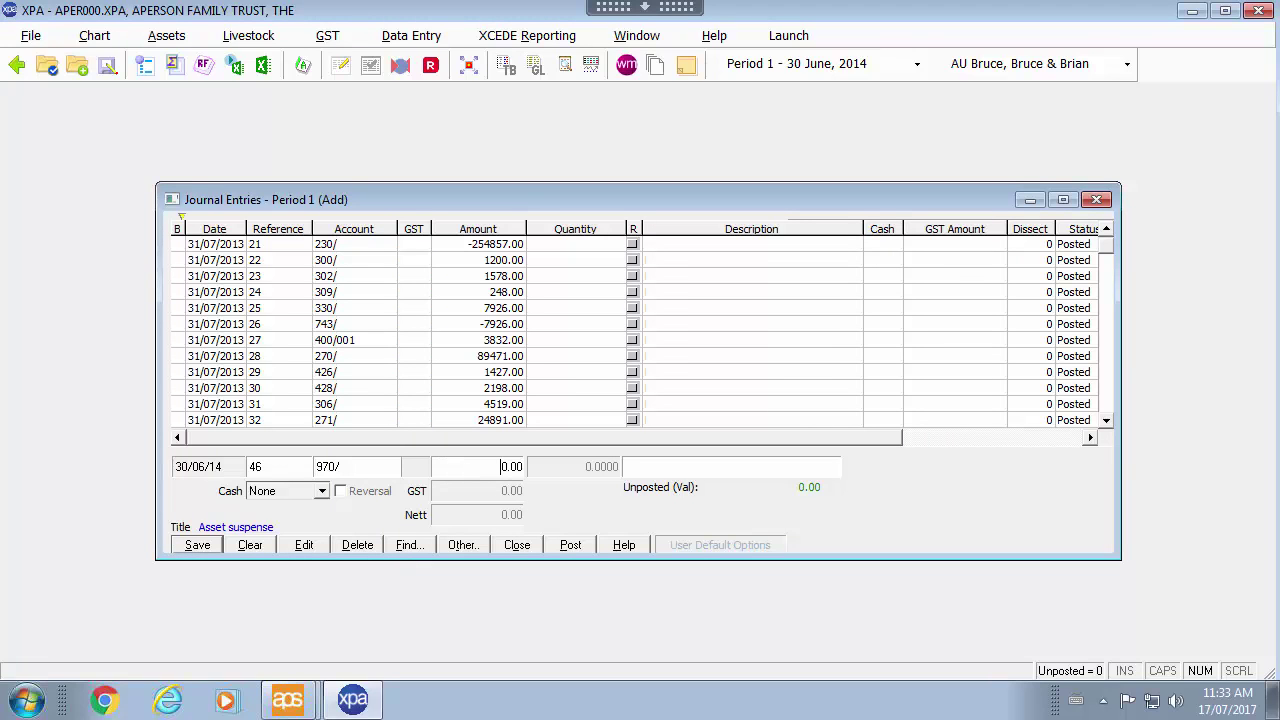
{"action": "type", "text": "1000"}
{"action": "key", "text": "Return"}
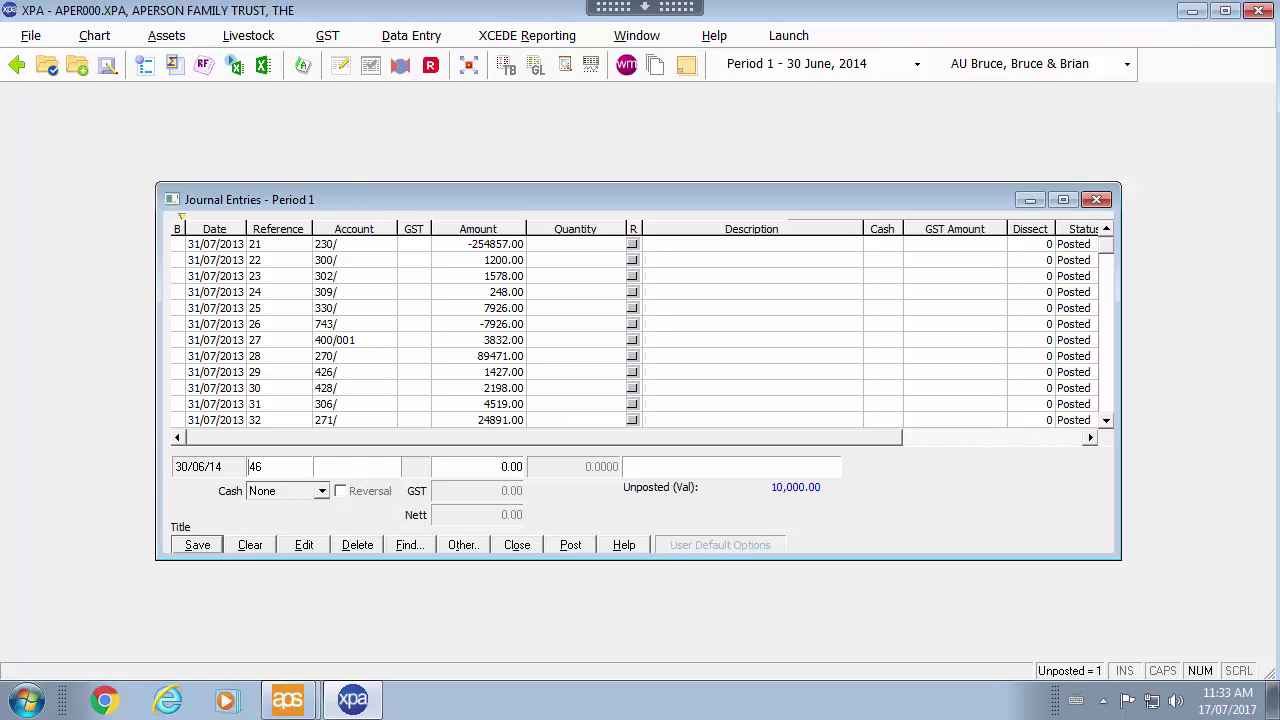
Enter and save a journal line of -10,000 against account 680/ (NAB Trading), and close the journal entries
{"action": "type", "text": "680/"}
{"action": "left_click", "coordinate": [505, 466]}
{"action": "type", "text": "-1,000"}
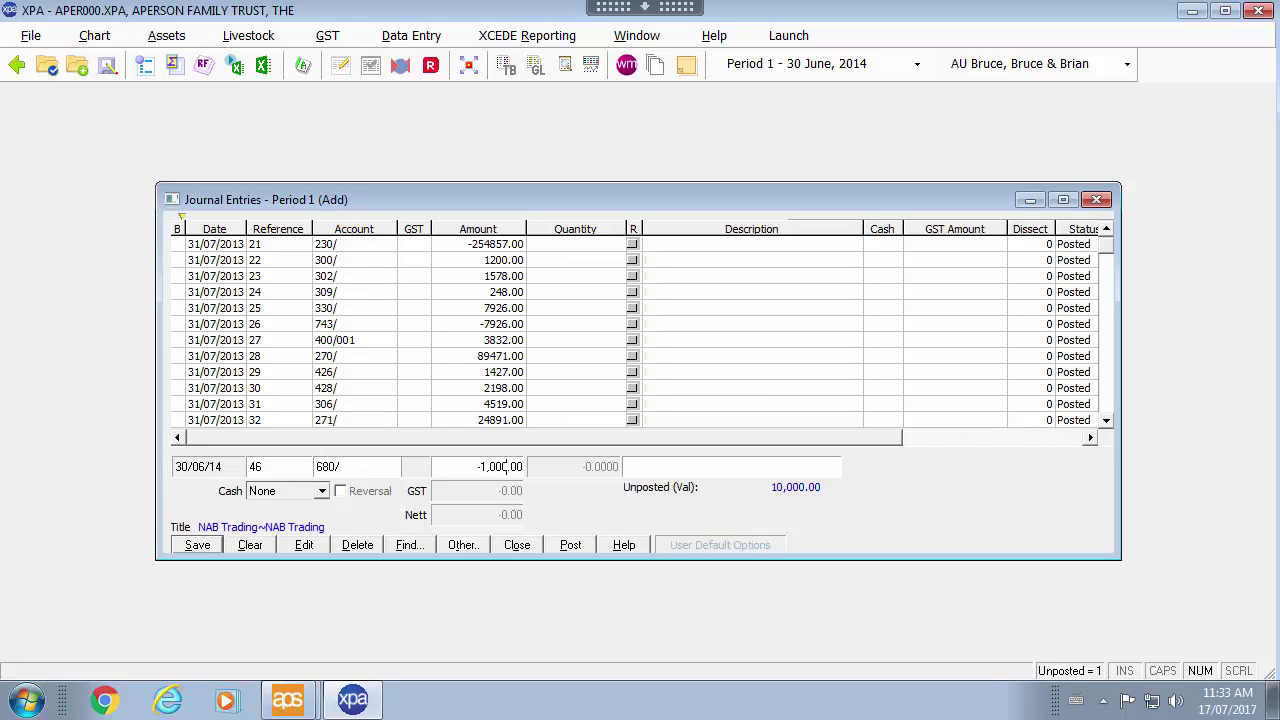
{"action": "key", "text": "Return"}
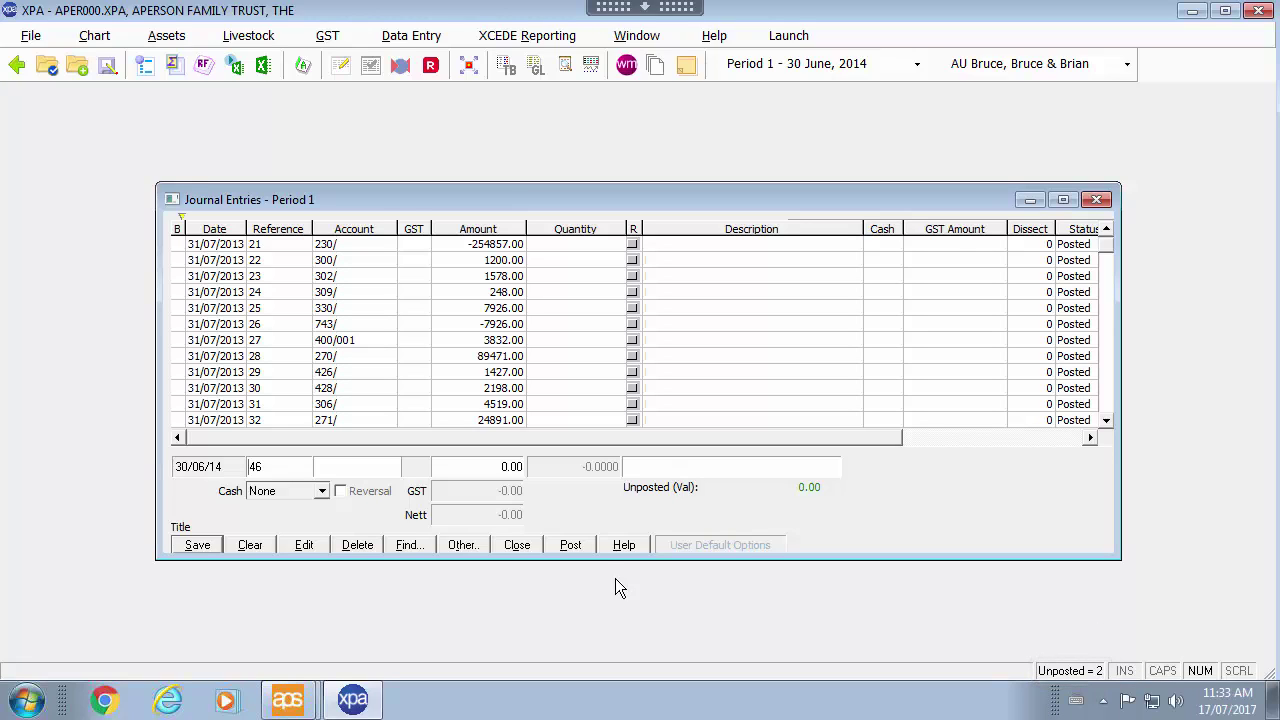
{"action": "left_click", "coordinate": [1097, 201]}
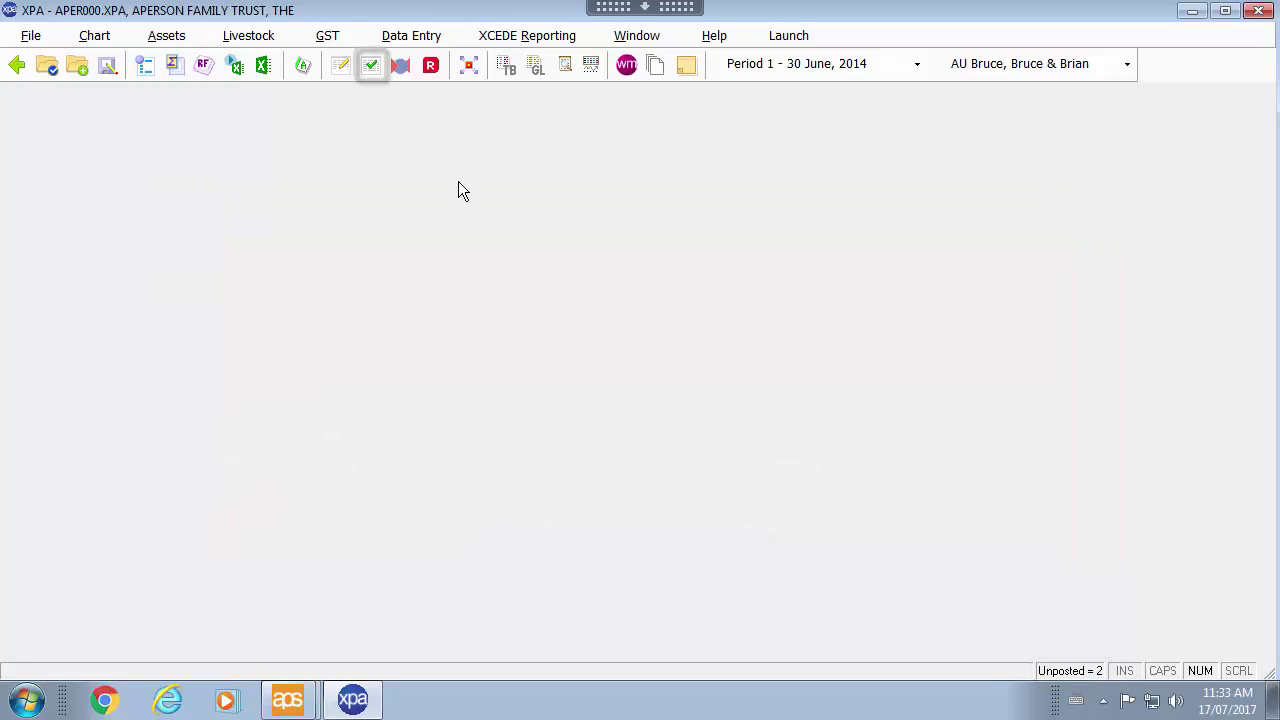
Post all types of entries for periods 1 to 2, and close the posting dialog
{"action": "left_click", "coordinate": [372, 66]}
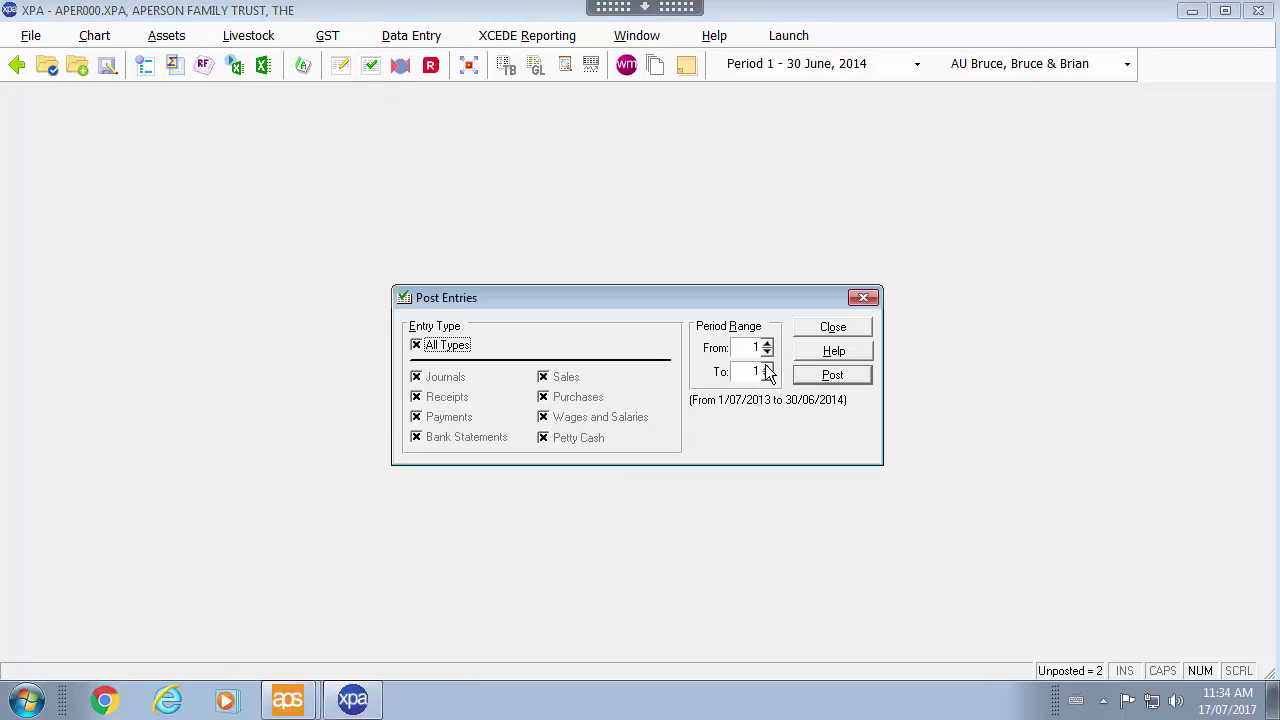
{"action": "left_click", "coordinate": [766, 367]}
{"action": "left_click", "coordinate": [818, 380]}
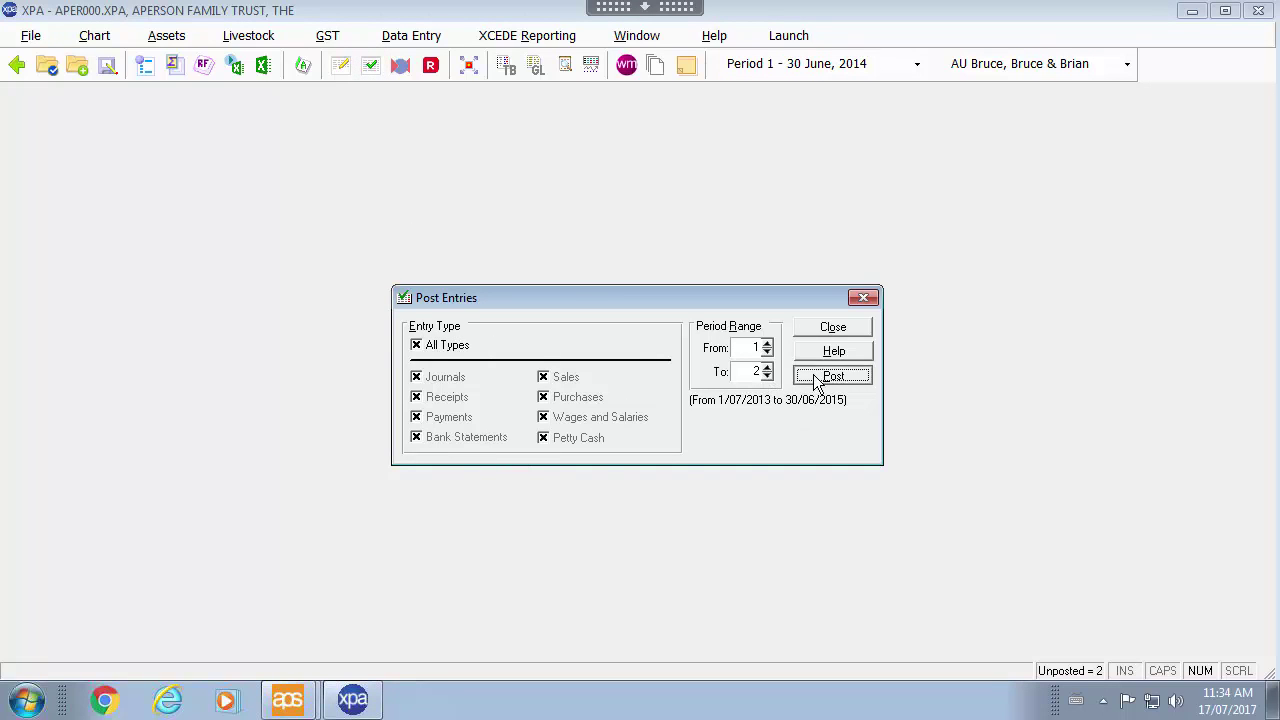
{"action": "left_click", "coordinate": [726, 419]}
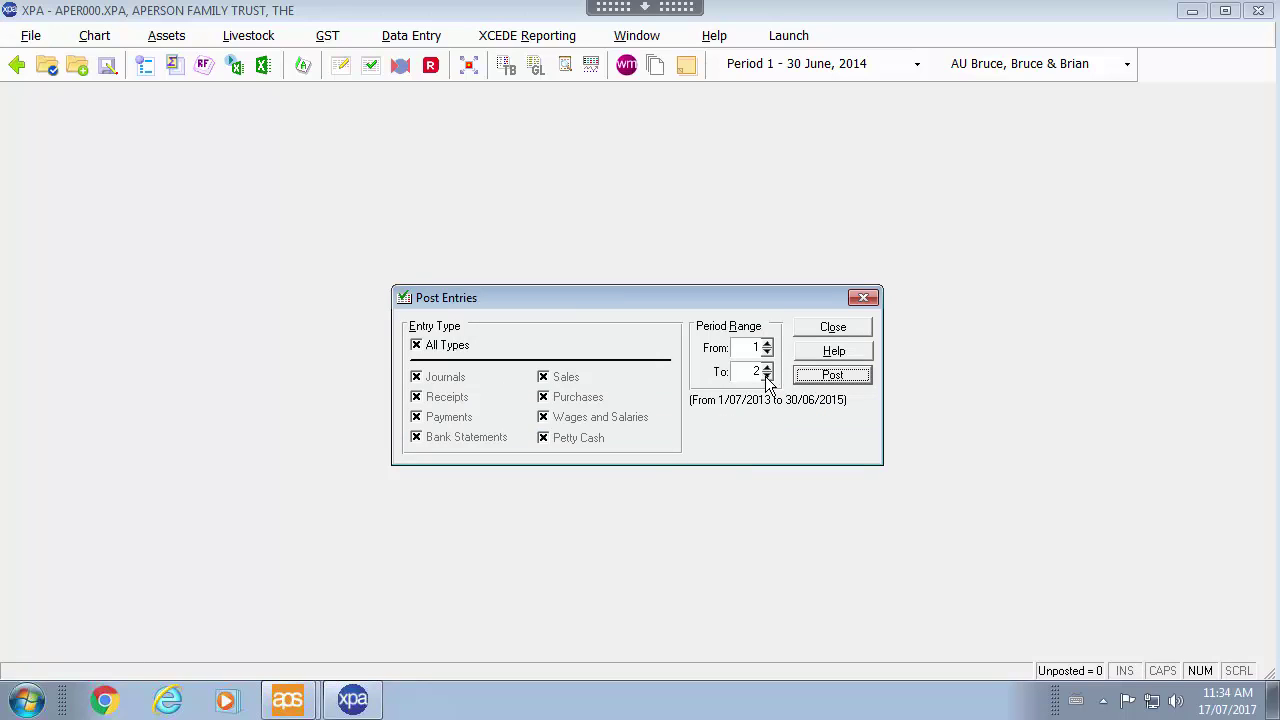
{"action": "left_click", "coordinate": [862, 329]}
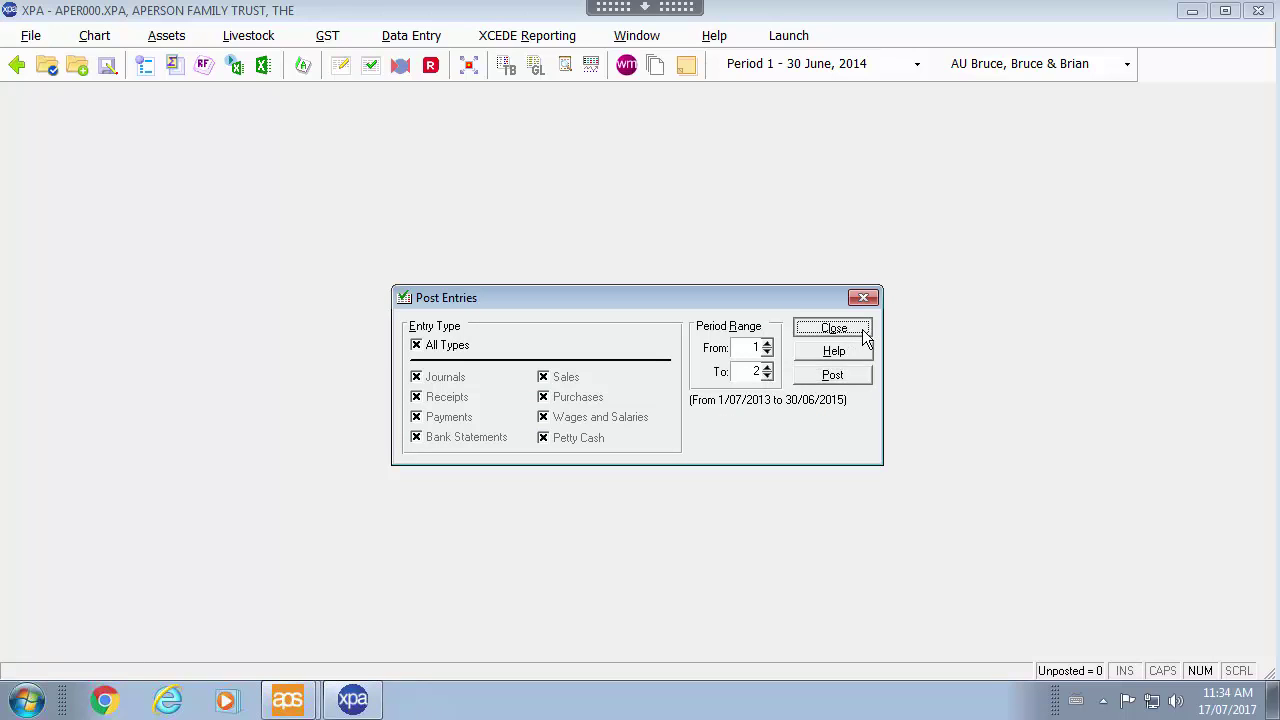
{"action": "left_click", "coordinate": [443, 40]}
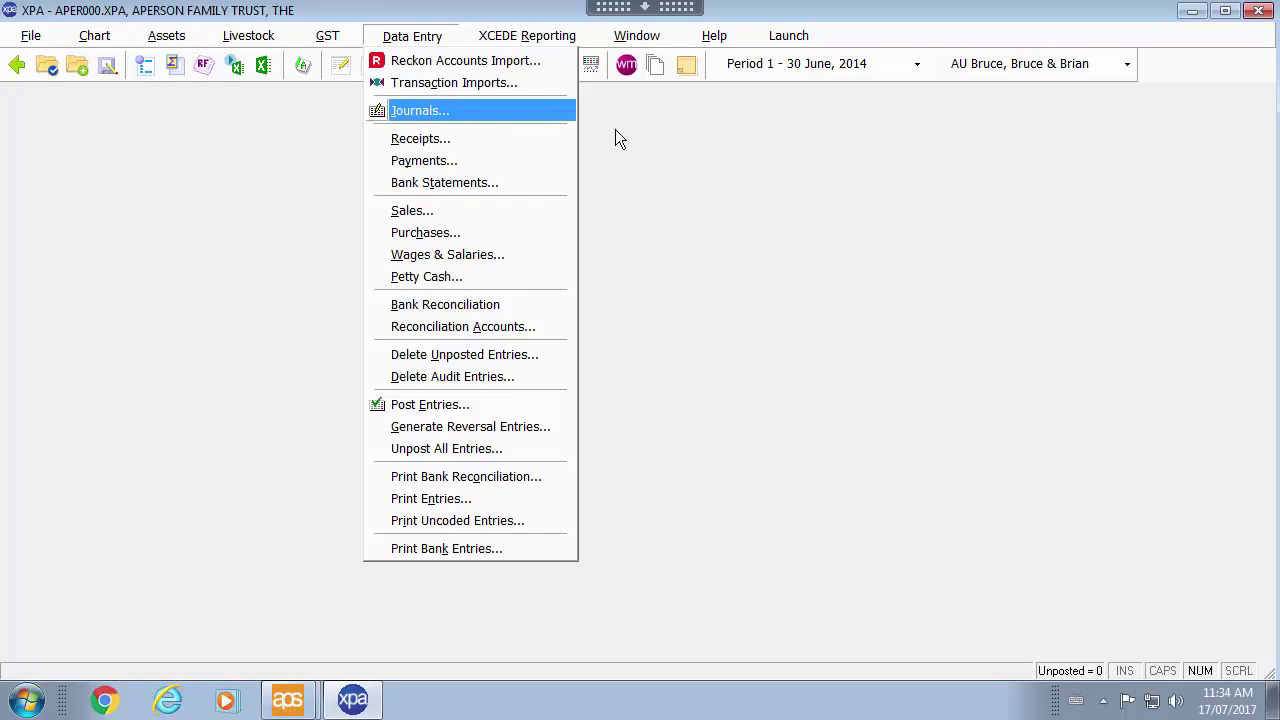
{"action": "key", "text": "Escape"}
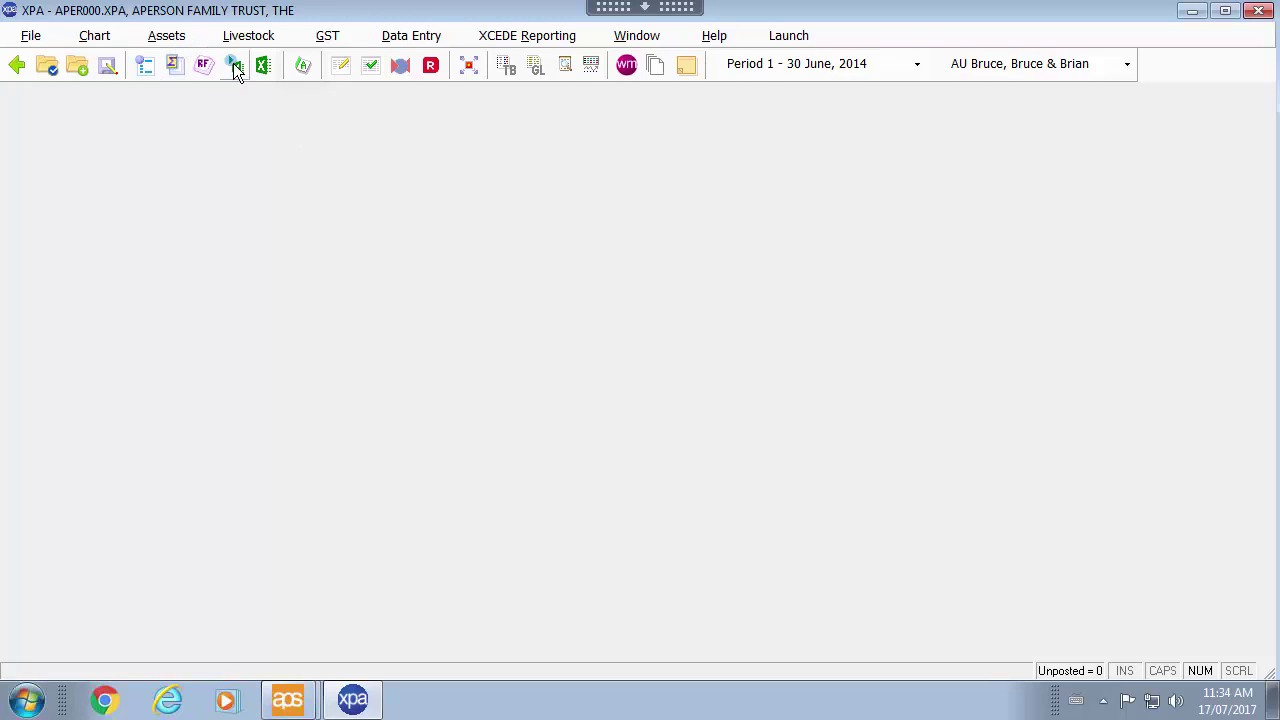
Add an asset to group 751 (Motor vehicles) with code 002 and description BMW, and save it
{"action": "left_click", "coordinate": [305, 78]}
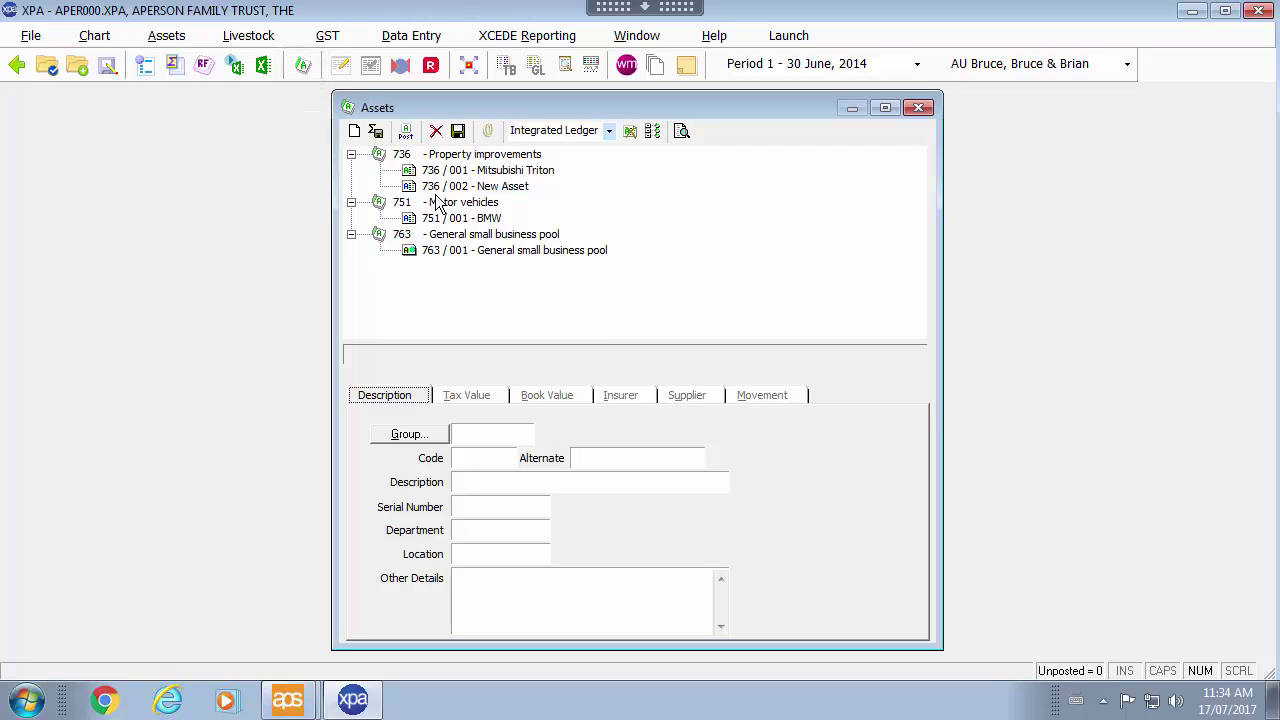
{"action": "left_click", "coordinate": [403, 158]}
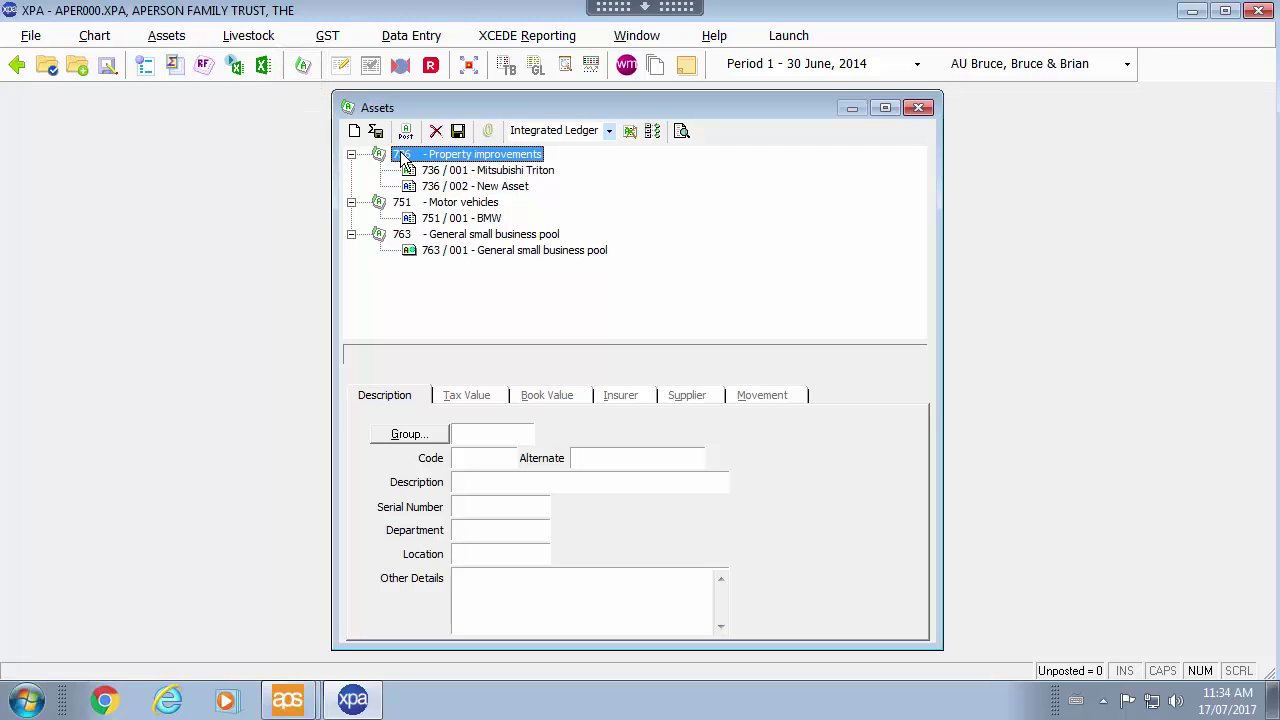
{"action": "double_click", "coordinate": [450, 203]}
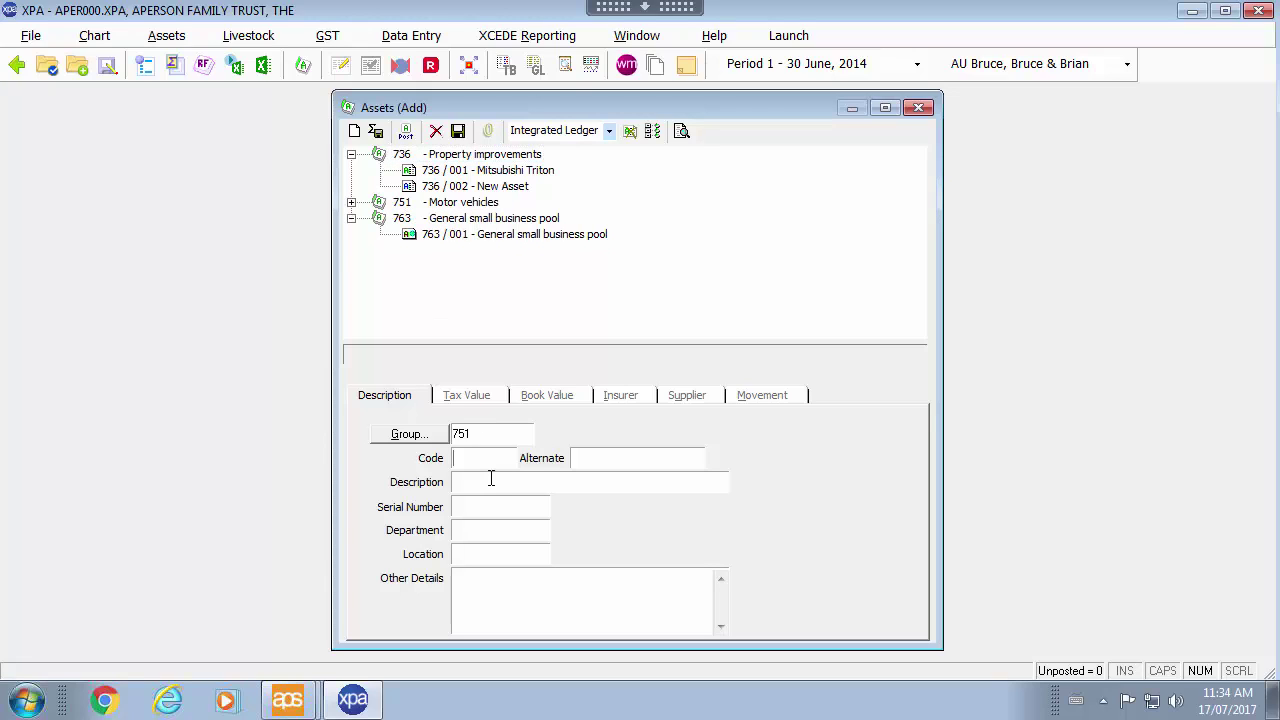
{"action": "type", "text": "002"}
{"action": "left_click", "coordinate": [351, 203]}
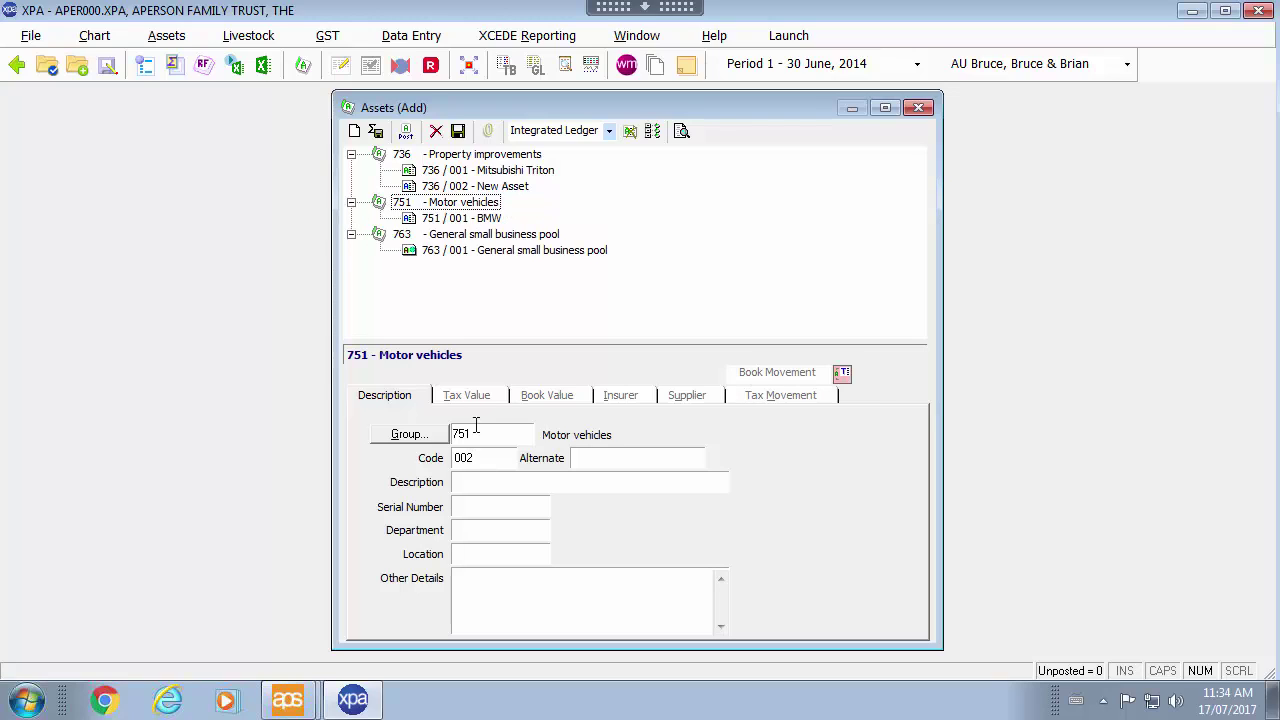
{"action": "left_click", "coordinate": [491, 484]}
{"action": "type", "text": "BMW"}
{"action": "key", "text": "ctrl+s"}
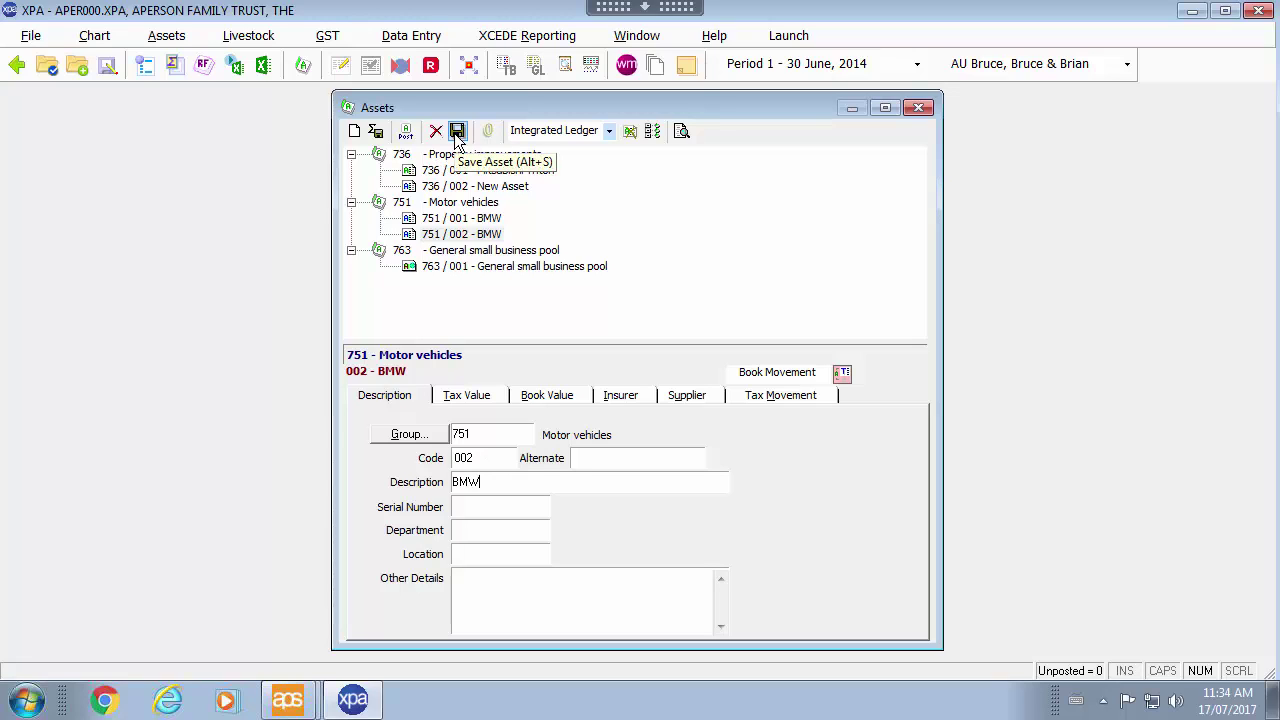
Set the new BMW's tax values to acquisition date 01/01/2014, initial cost 35,000 and 30% Diminishing Value depreciation
{"action": "left_click", "coordinate": [467, 397]}
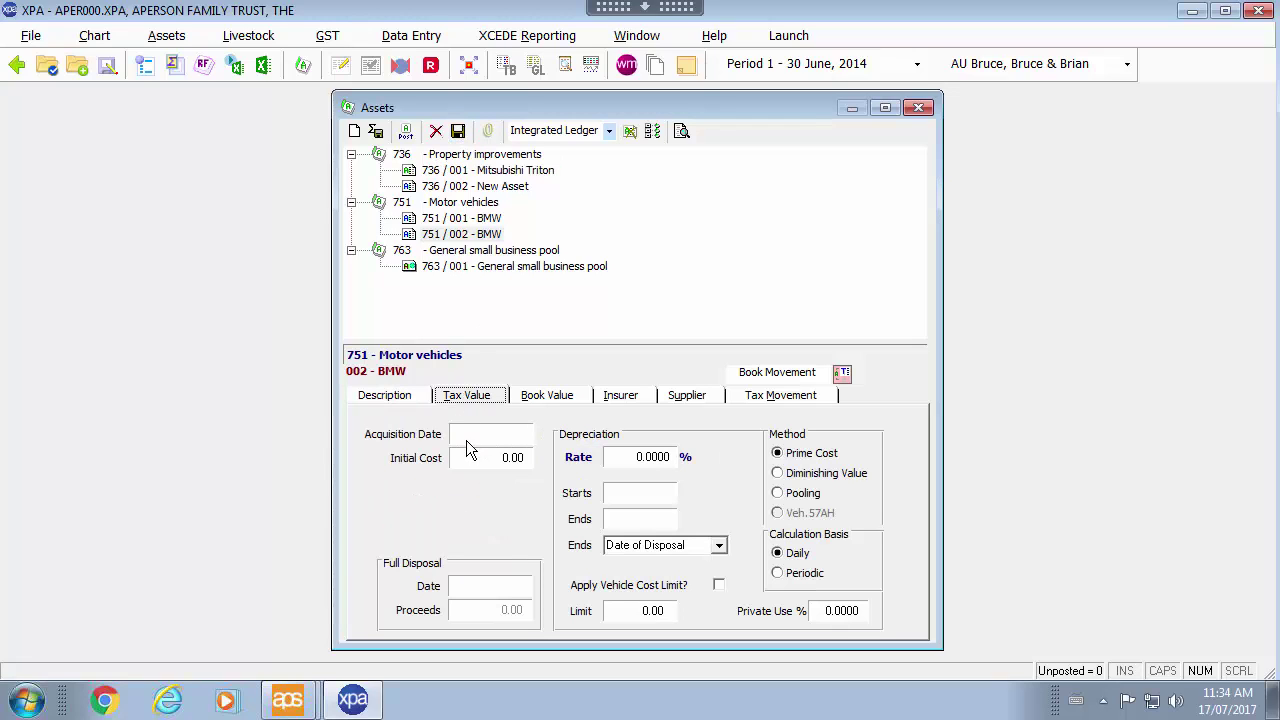
{"action": "left_click", "coordinate": [466, 440]}
{"action": "type", "text": "01/01/2014"}
{"action": "key", "text": "Tab"}
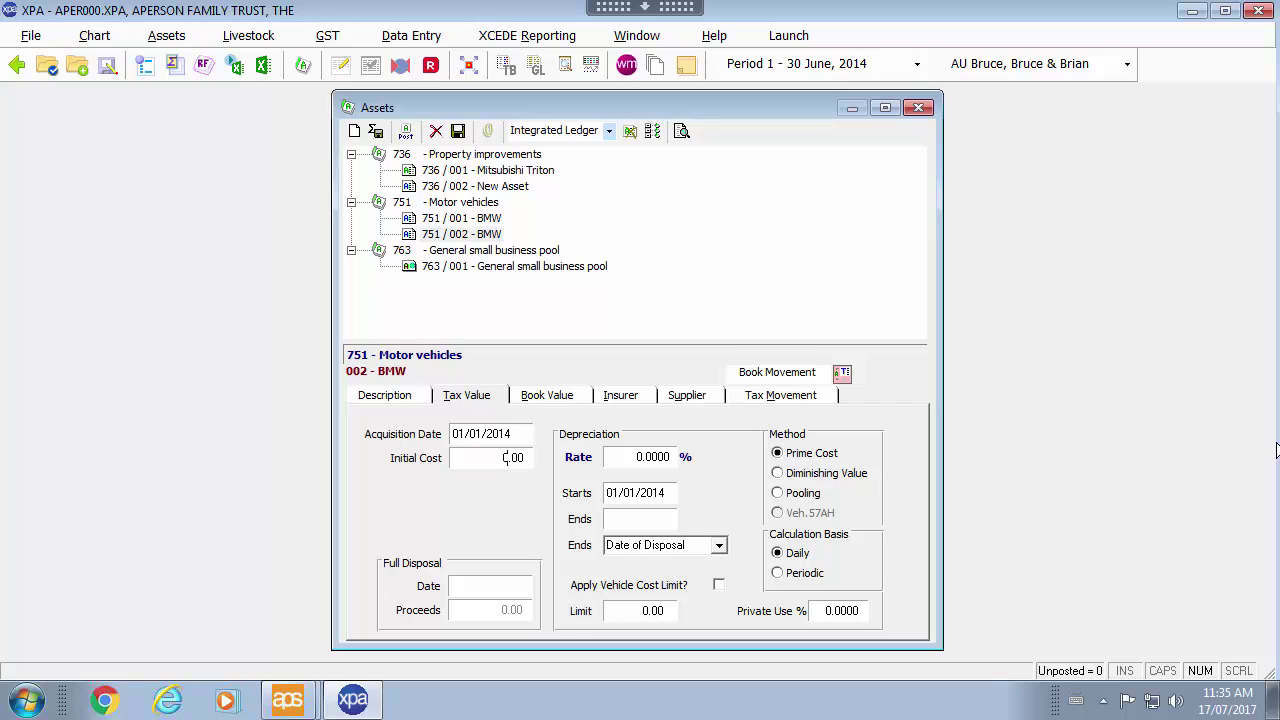
{"action": "type", "text": "3500"}
{"action": "left_click", "coordinate": [781, 476]}
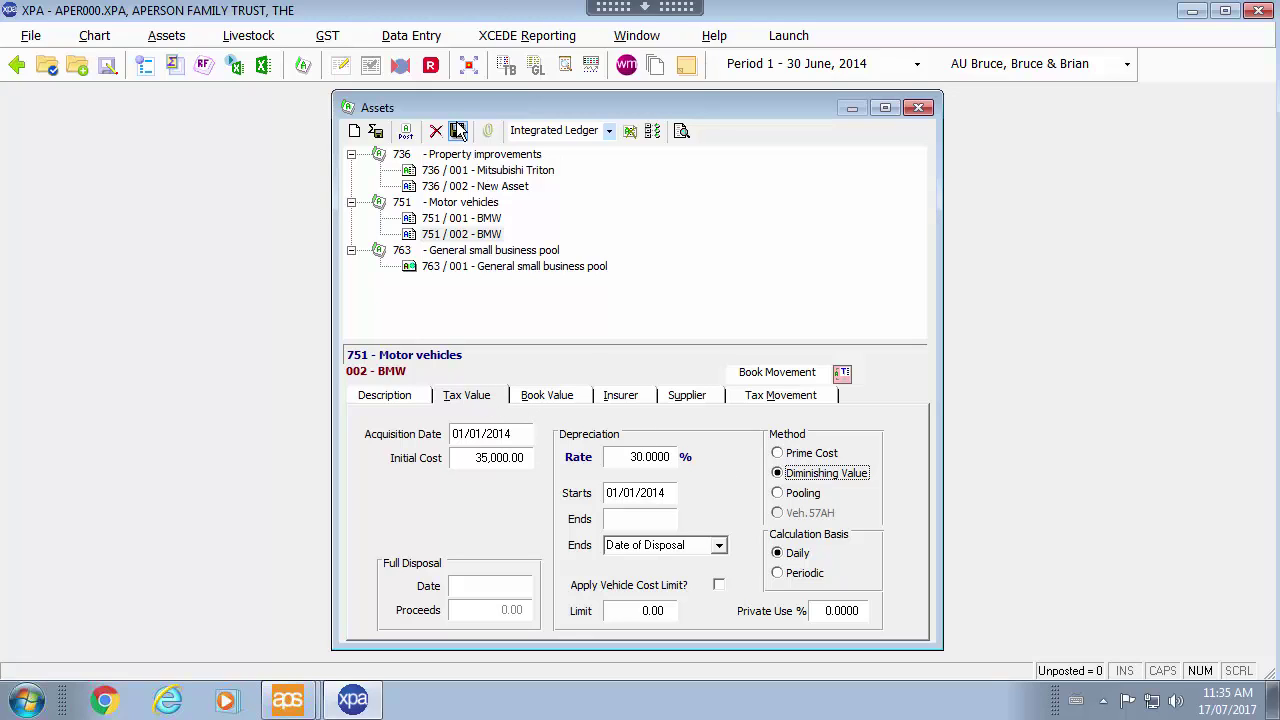
Change the new BMW's book depreciation to a 20% rate using the Prime Cost method
{"action": "left_click", "coordinate": [563, 398]}
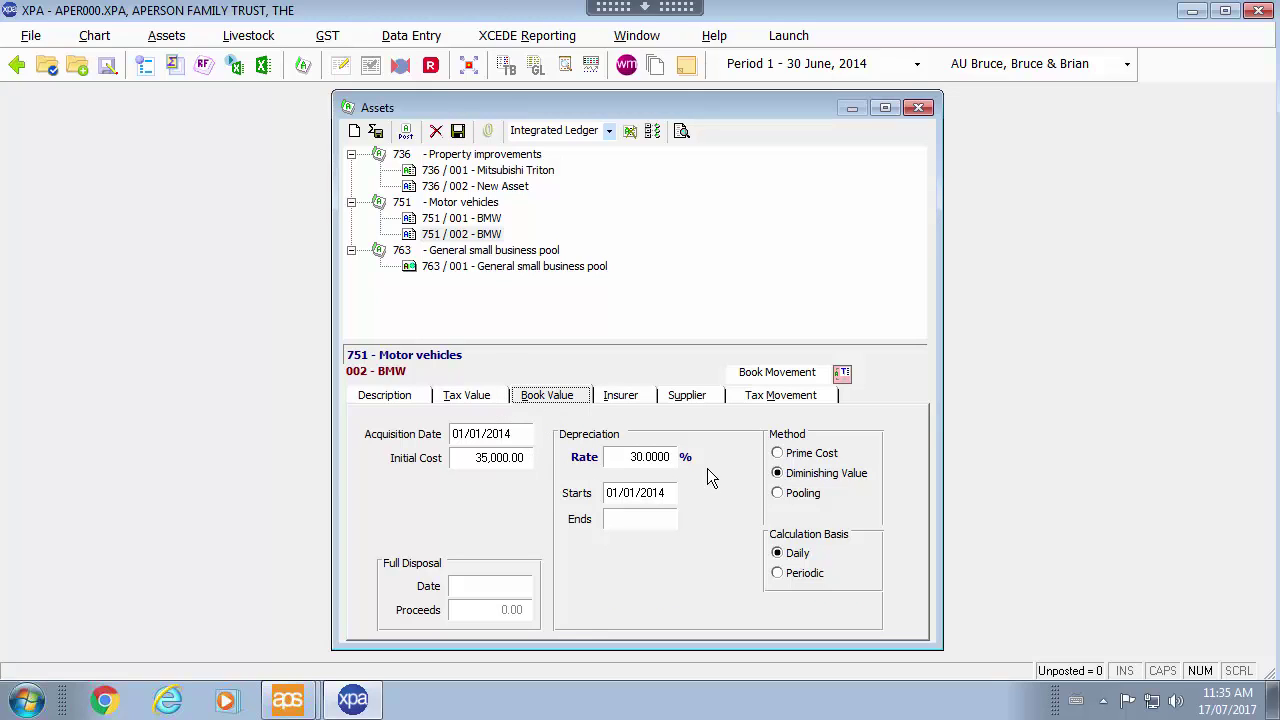
{"action": "left_click", "coordinate": [627, 462]}
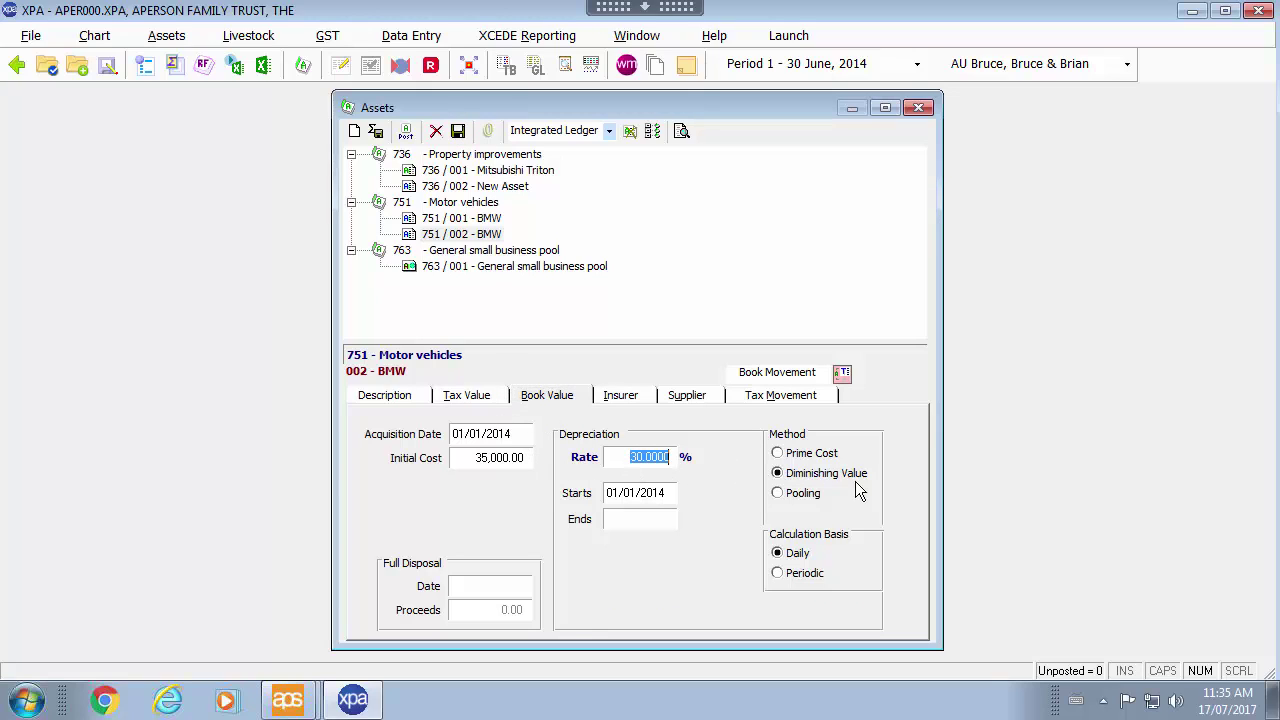
{"action": "type", "text": "20"}
{"action": "left_click", "coordinate": [812, 458]}
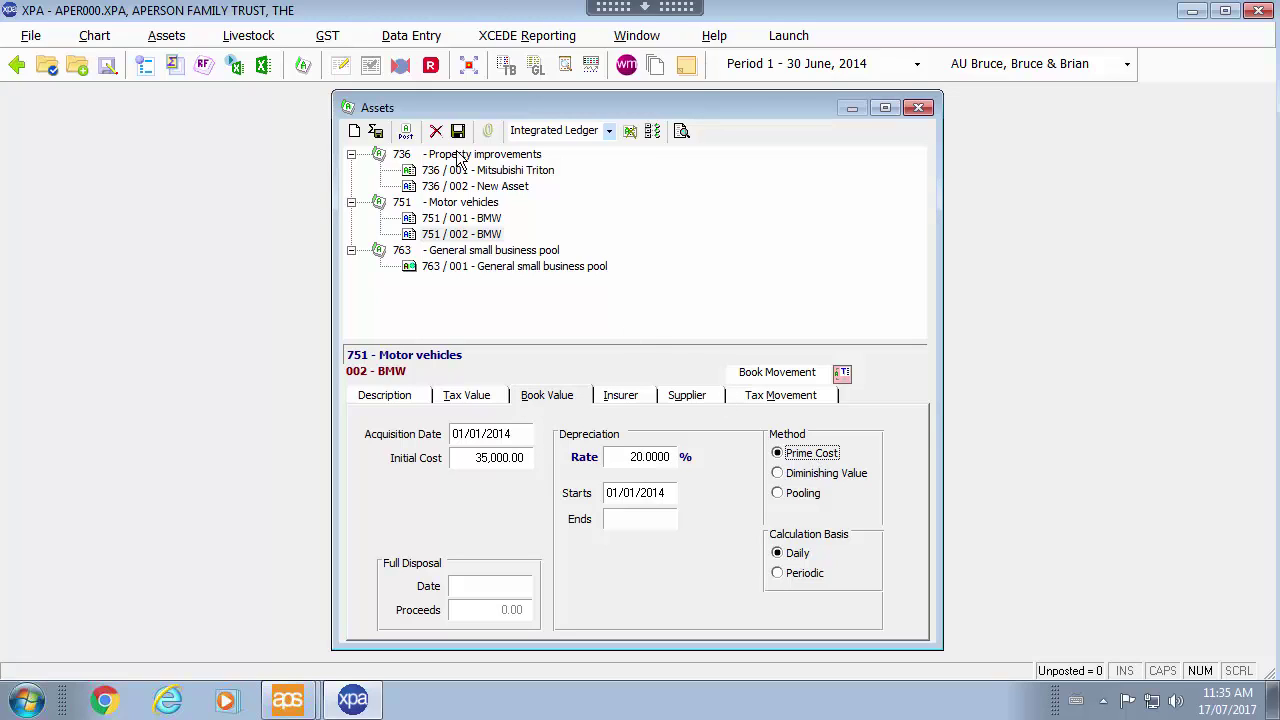
Compare the new BMW's tax and book movements, and view its insurer and supplier details
{"action": "left_click", "coordinate": [773, 400]}
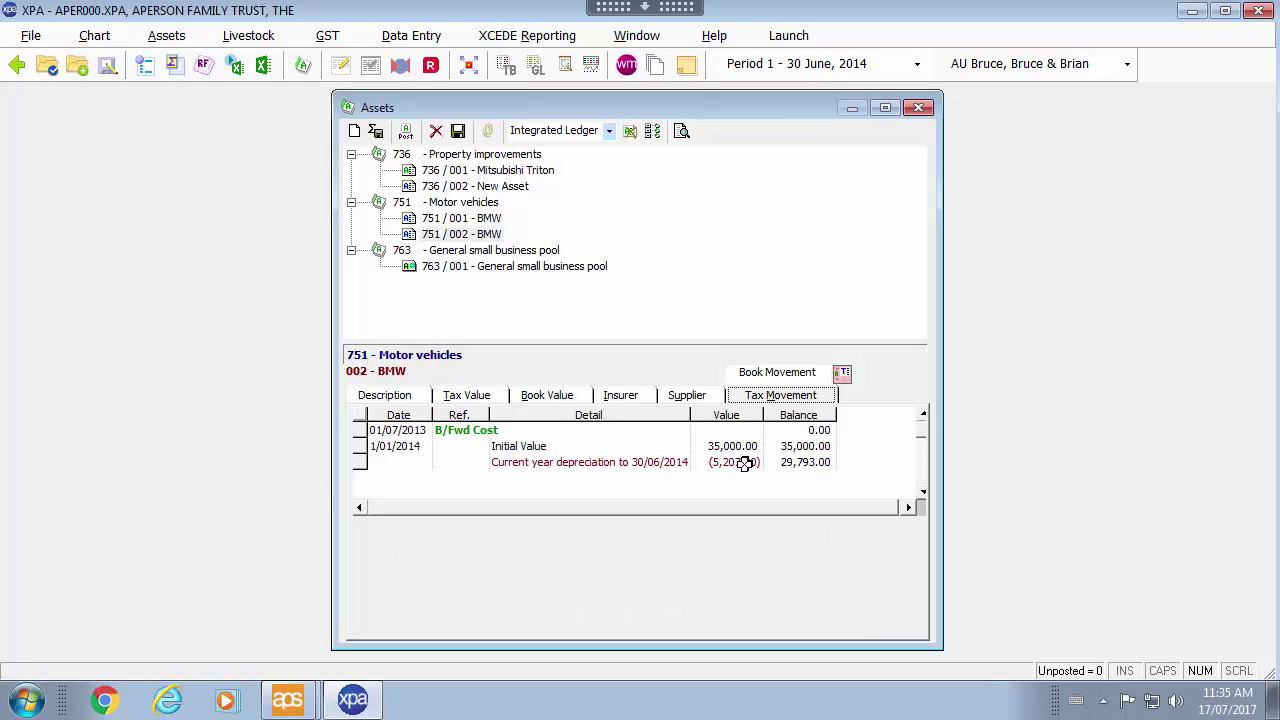
{"action": "left_click", "coordinate": [784, 377]}
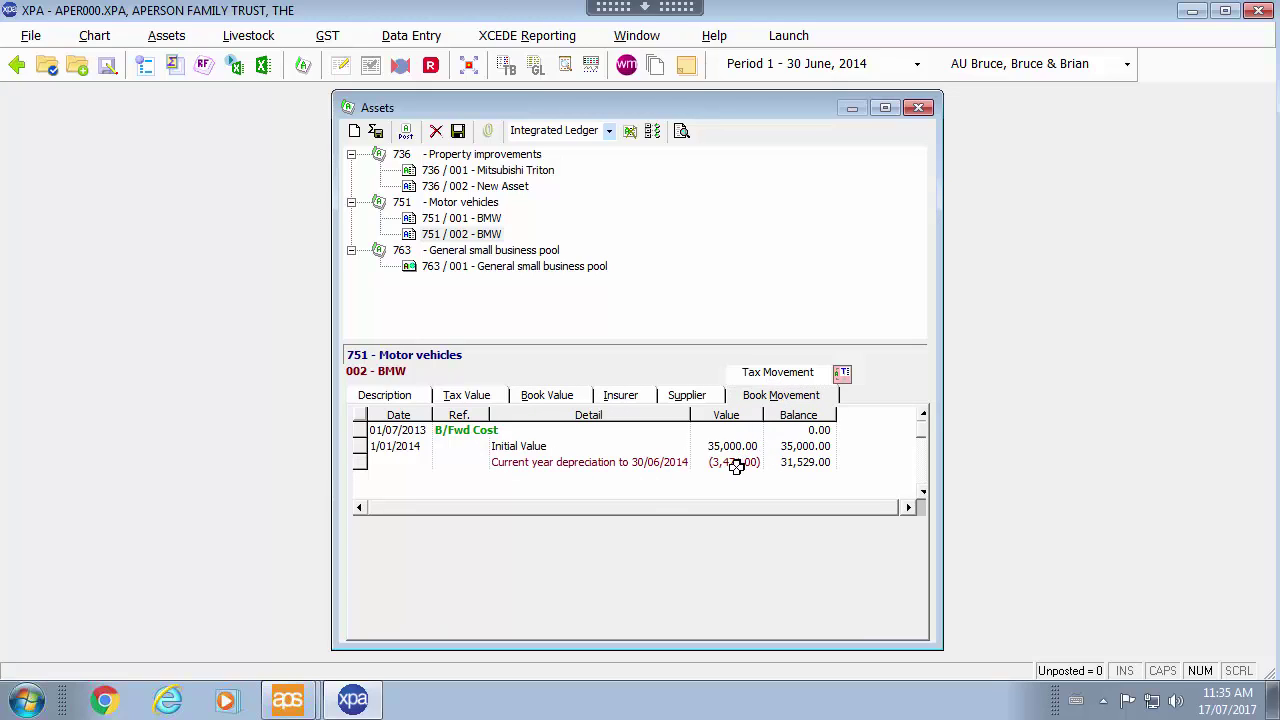
{"action": "left_click", "coordinate": [785, 378]}
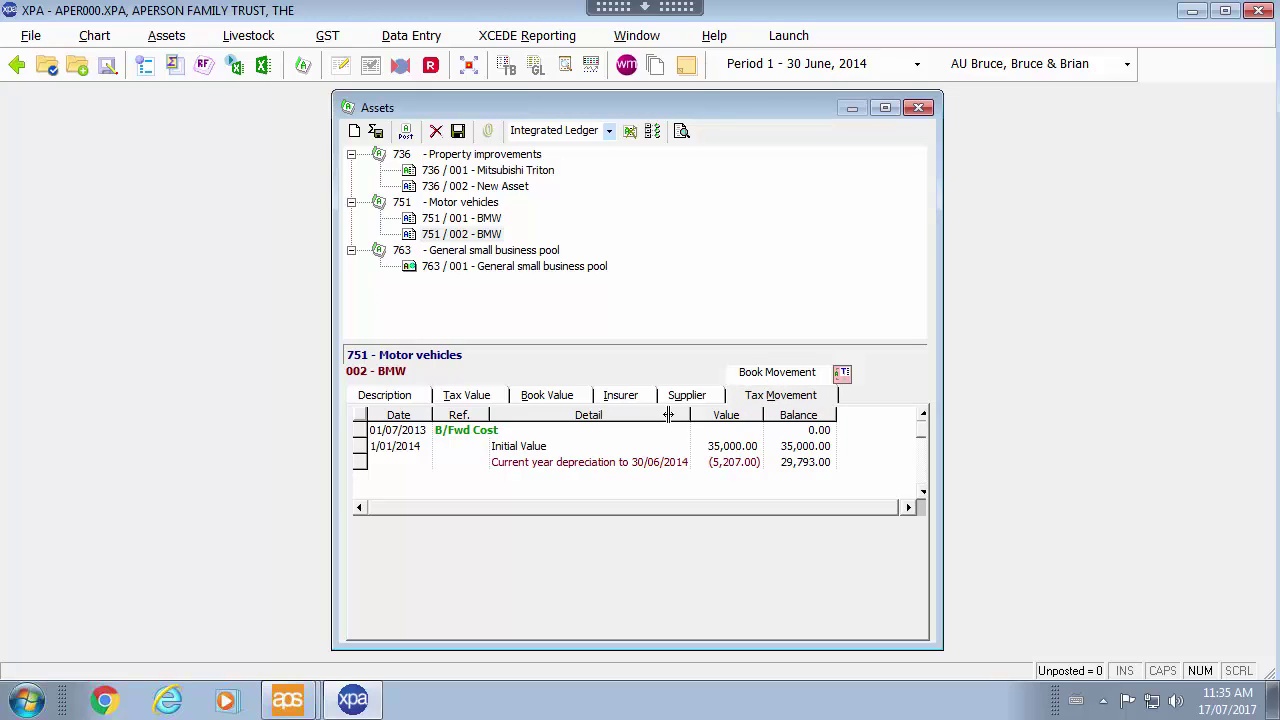
{"action": "left_click", "coordinate": [621, 398]}
{"action": "left_click", "coordinate": [689, 400]}
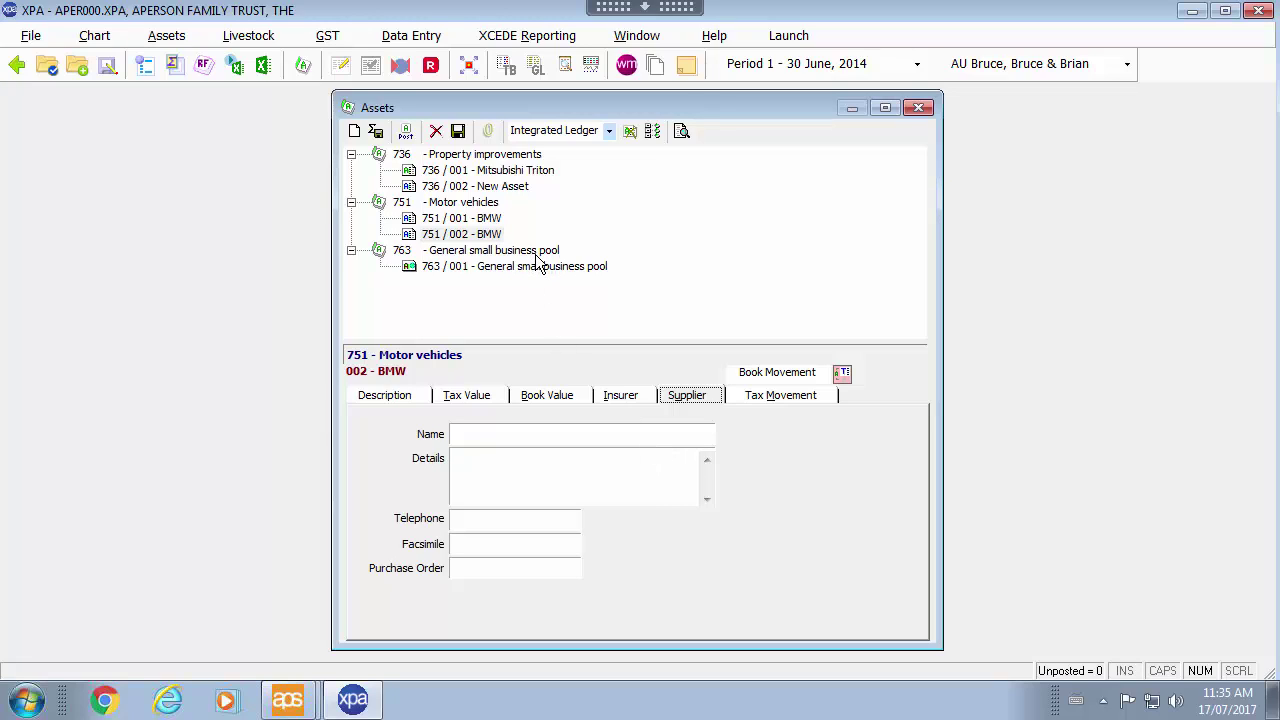
Extend the description of asset 751/002 to "BMW - IJJ T11"
{"action": "left_click", "coordinate": [474, 236]}
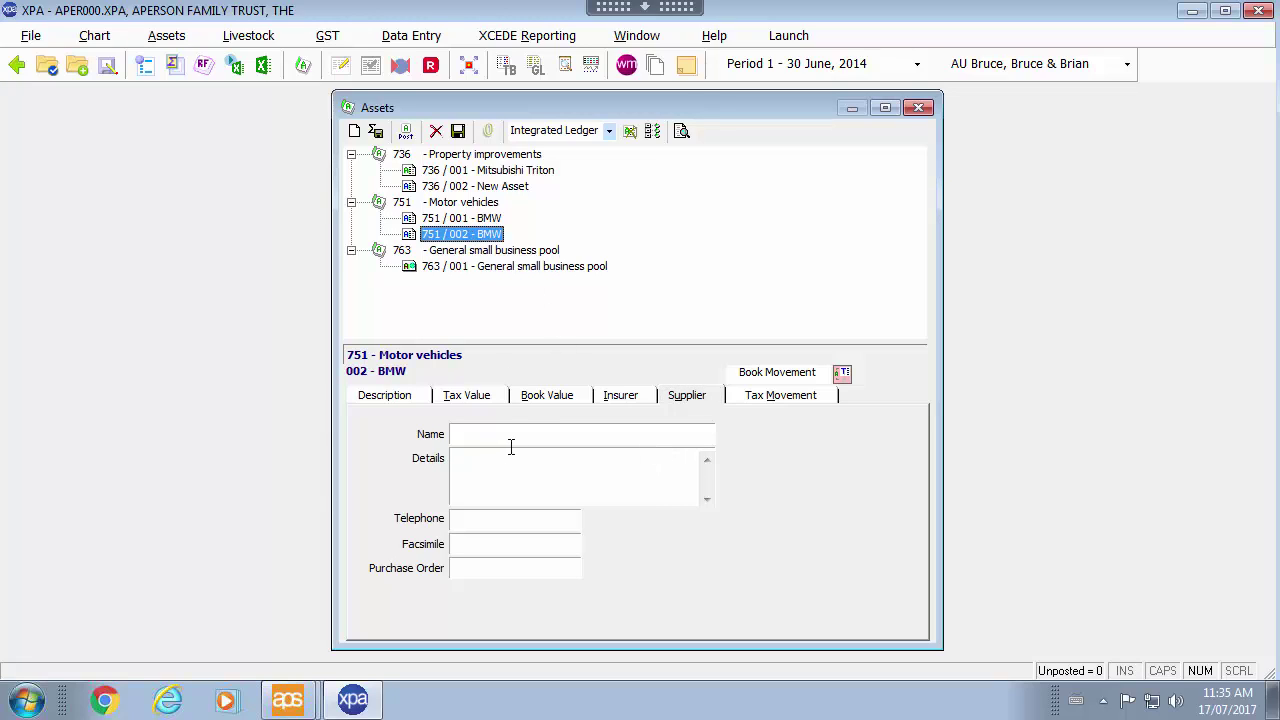
{"action": "left_click", "coordinate": [398, 400]}
{"action": "left_click", "coordinate": [506, 483]}
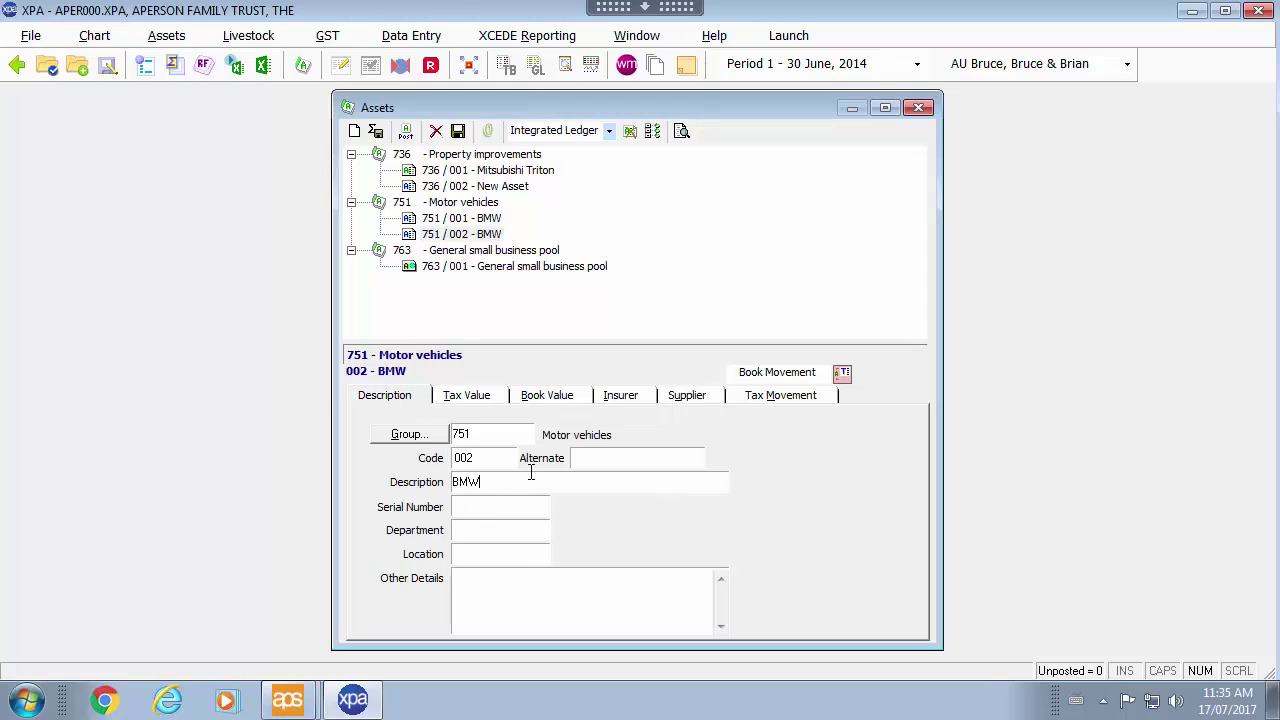
{"action": "type", "text": "- IJJ T11"}
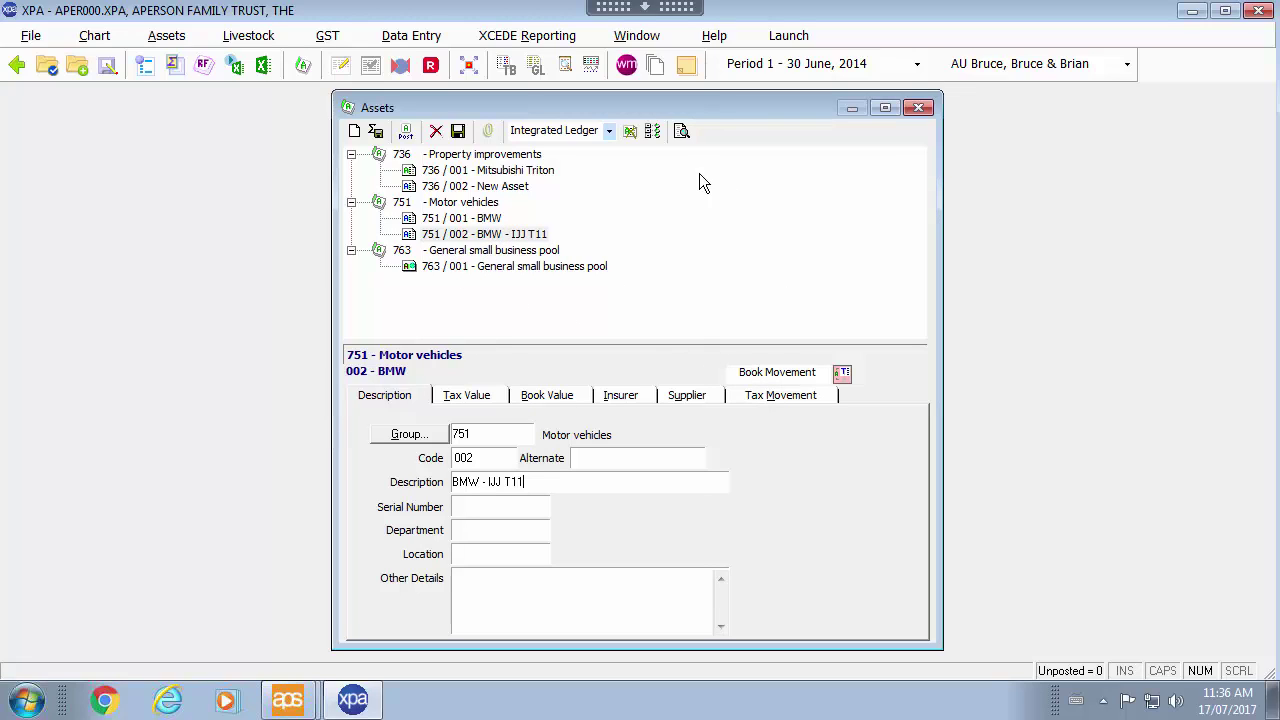
Review the GL-Integrated Depreciation Schedule for all asset groups, and close the report selection
{"action": "left_click", "coordinate": [682, 131]}
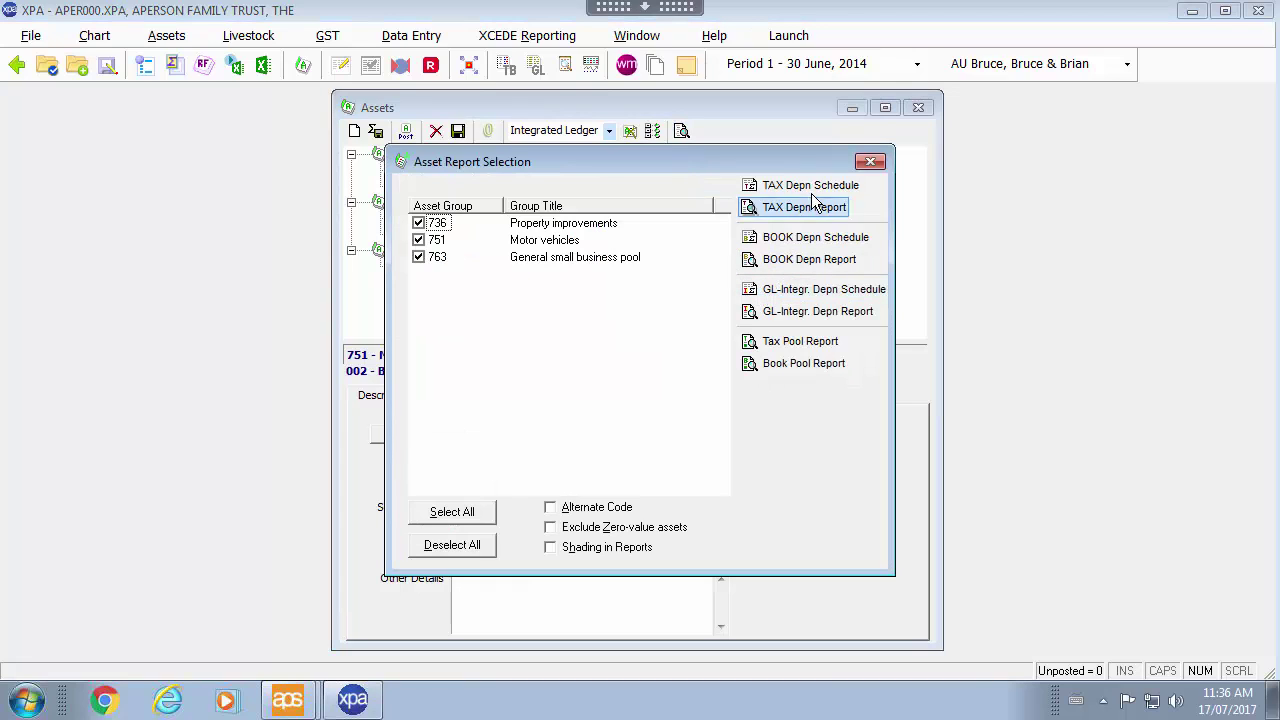
{"action": "left_click", "coordinate": [833, 290]}
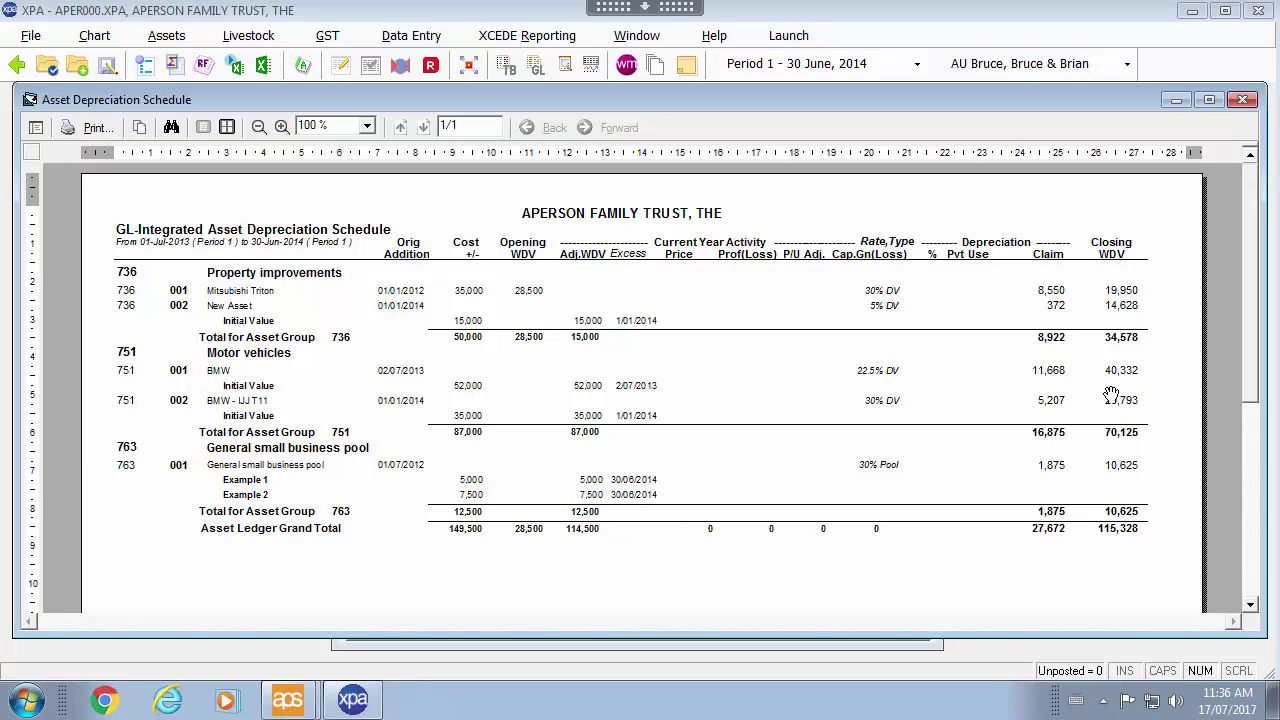
{"action": "left_click", "coordinate": [1242, 101]}
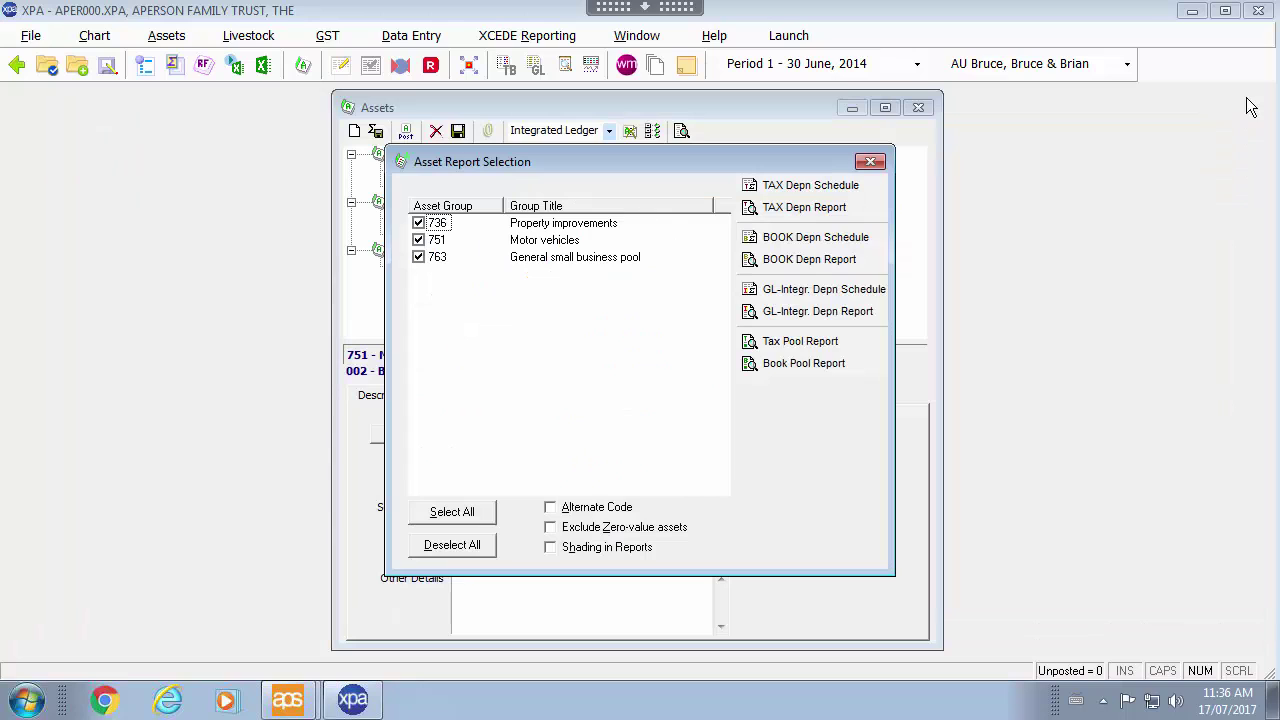
{"action": "left_click", "coordinate": [877, 163]}
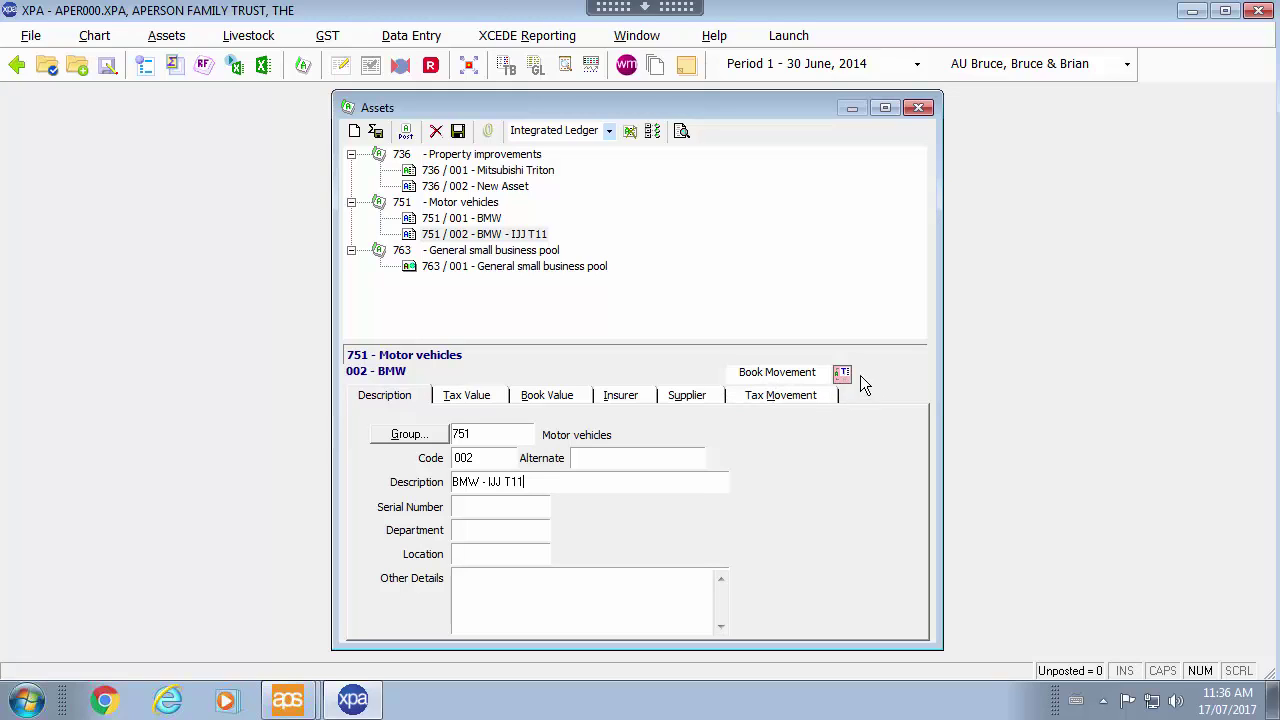
Check the transaction options available for the tax movements of asset 751/002
{"action": "left_click", "coordinate": [783, 400]}
{"action": "right_click", "coordinate": [610, 440]}
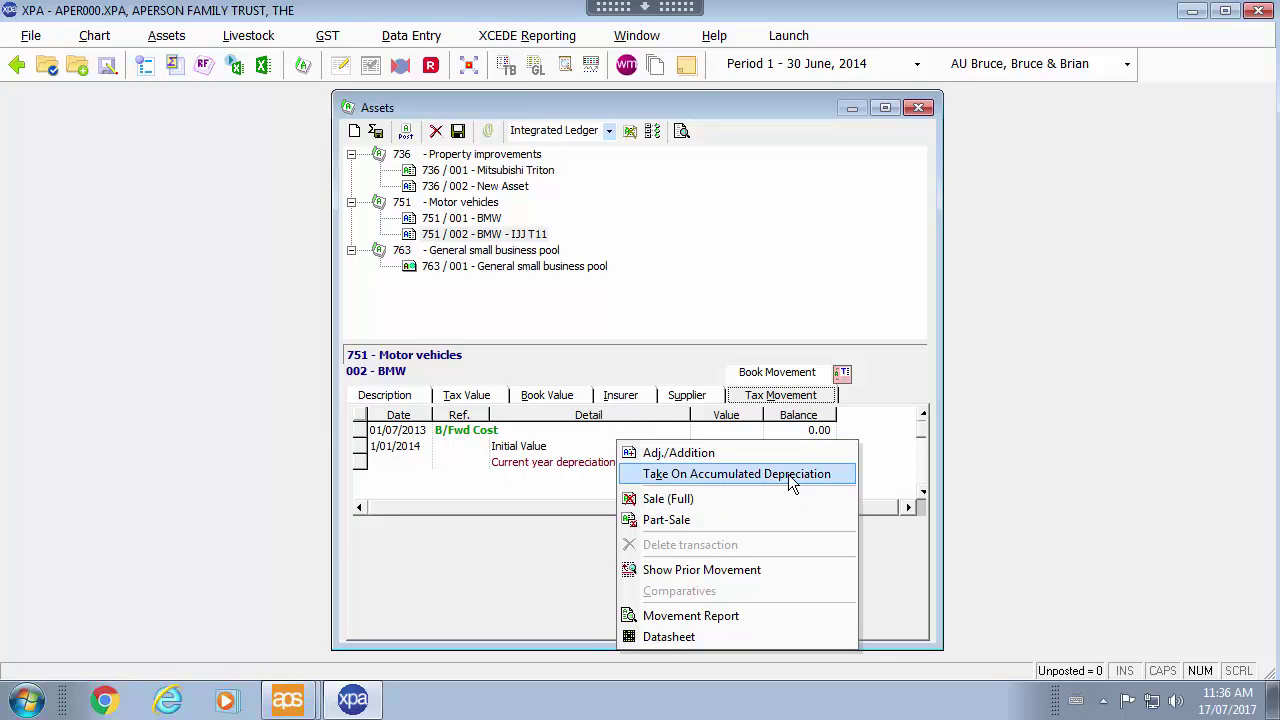
{"action": "left_click", "coordinate": [927, 113]}
Close the asset register and recalculate the depreciation balances, synchronising the GL-integrated accounts
{"action": "left_click", "coordinate": [919, 110]}
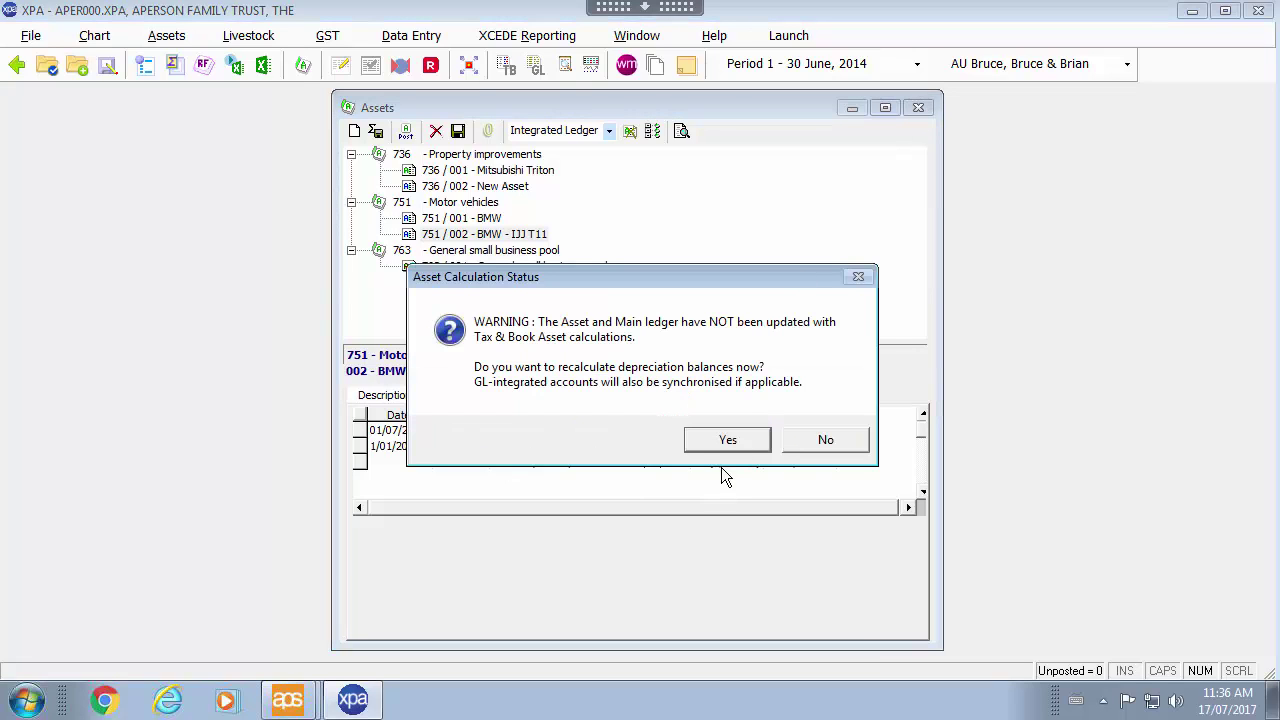
{"action": "left_click", "coordinate": [731, 437]}
{"action": "left_click", "coordinate": [688, 449]}
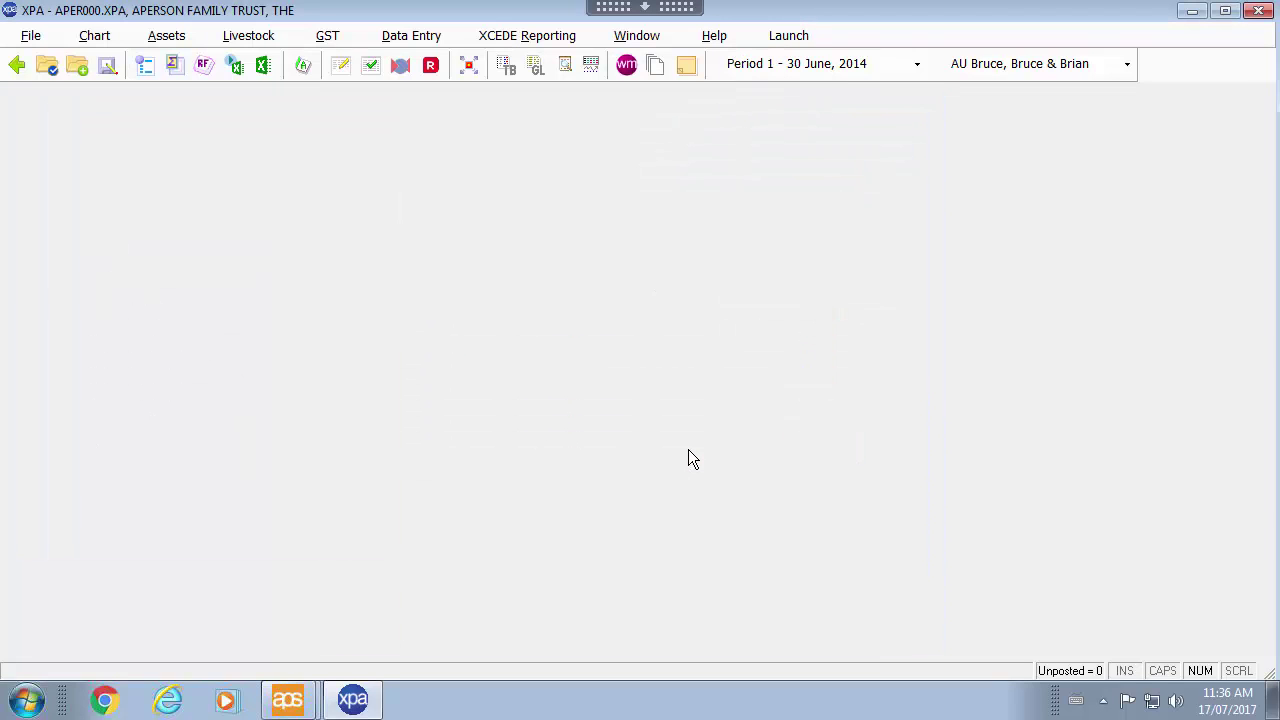
Generate the trial balance with asset sub-accounts included and review it through to the totals
{"action": "left_click", "coordinate": [505, 66]}
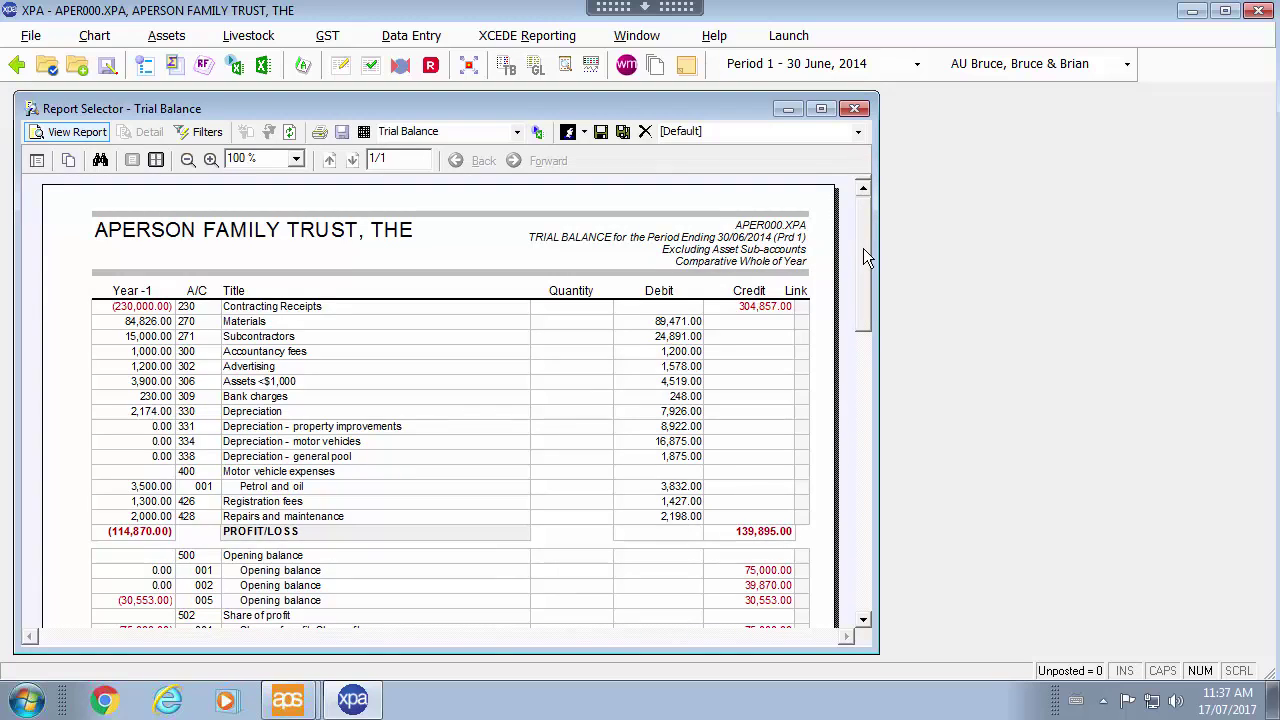
{"action": "left_click_drag", "start_coordinate": [863, 248], "coordinate": [863, 320]}
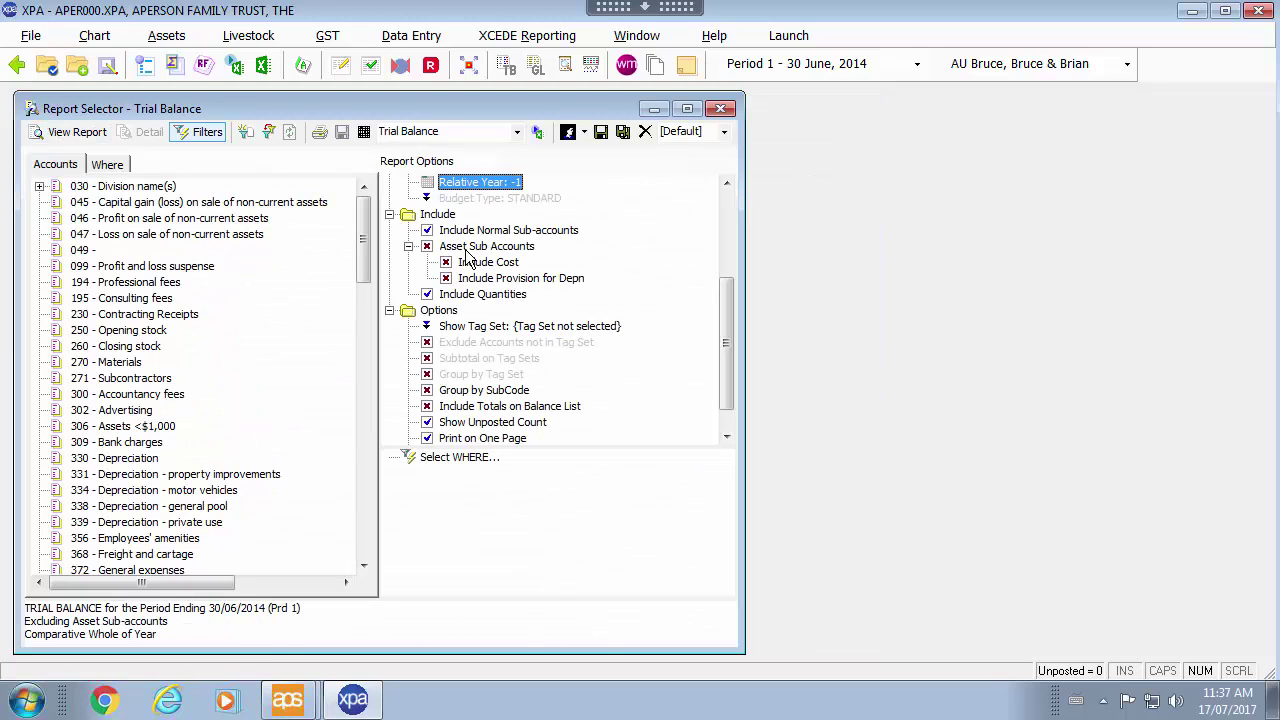
{"action": "left_click", "coordinate": [428, 246]}
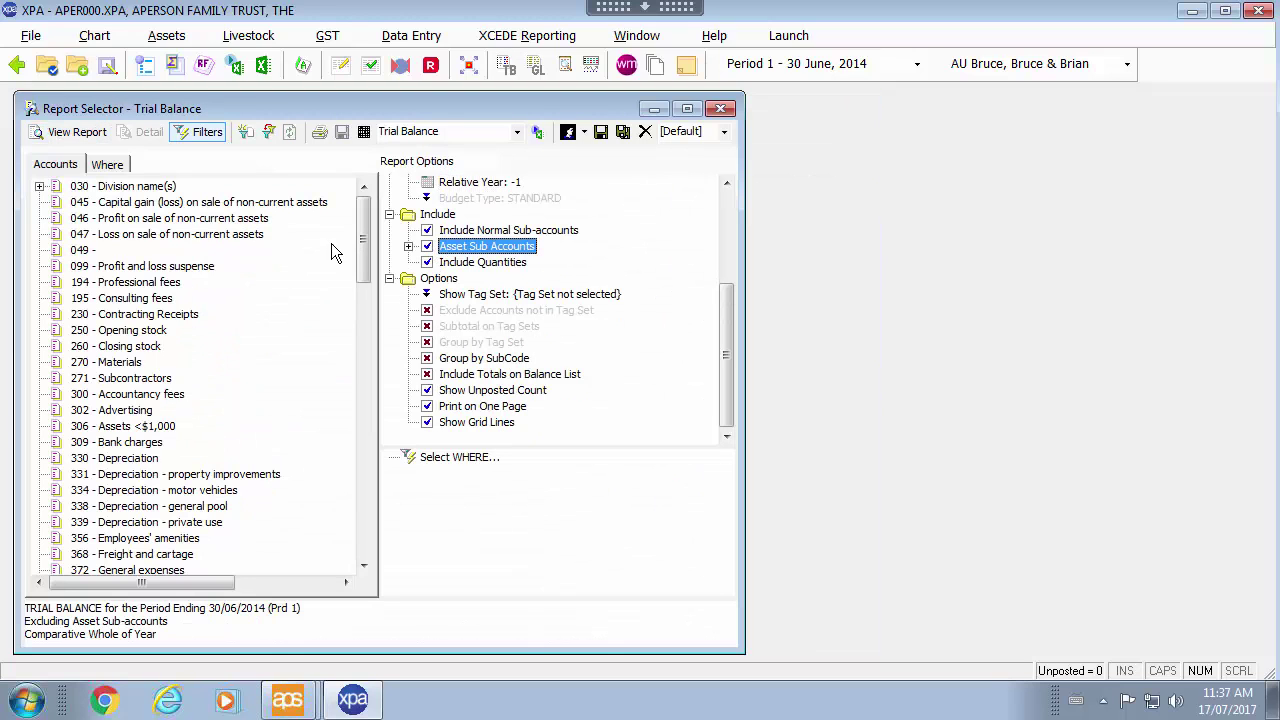
{"action": "left_click", "coordinate": [70, 132]}
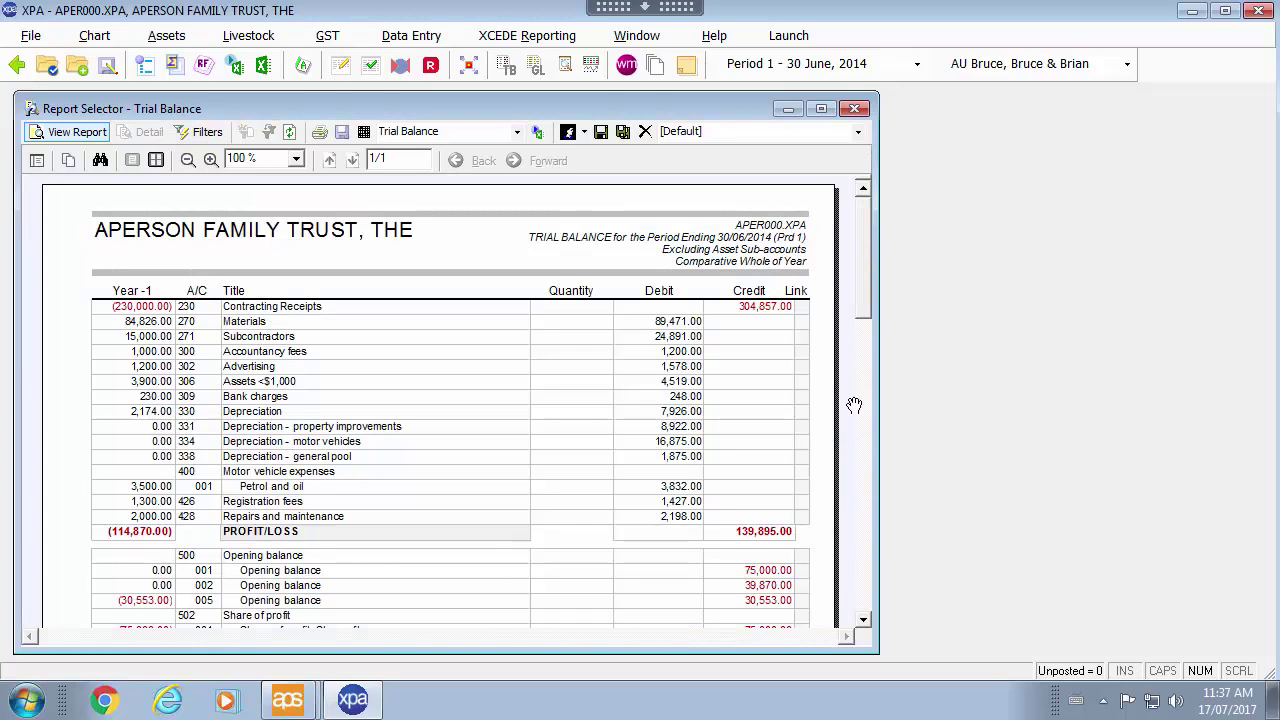
{"action": "left_click_drag", "start_coordinate": [865, 293], "coordinate": [850, 468]}
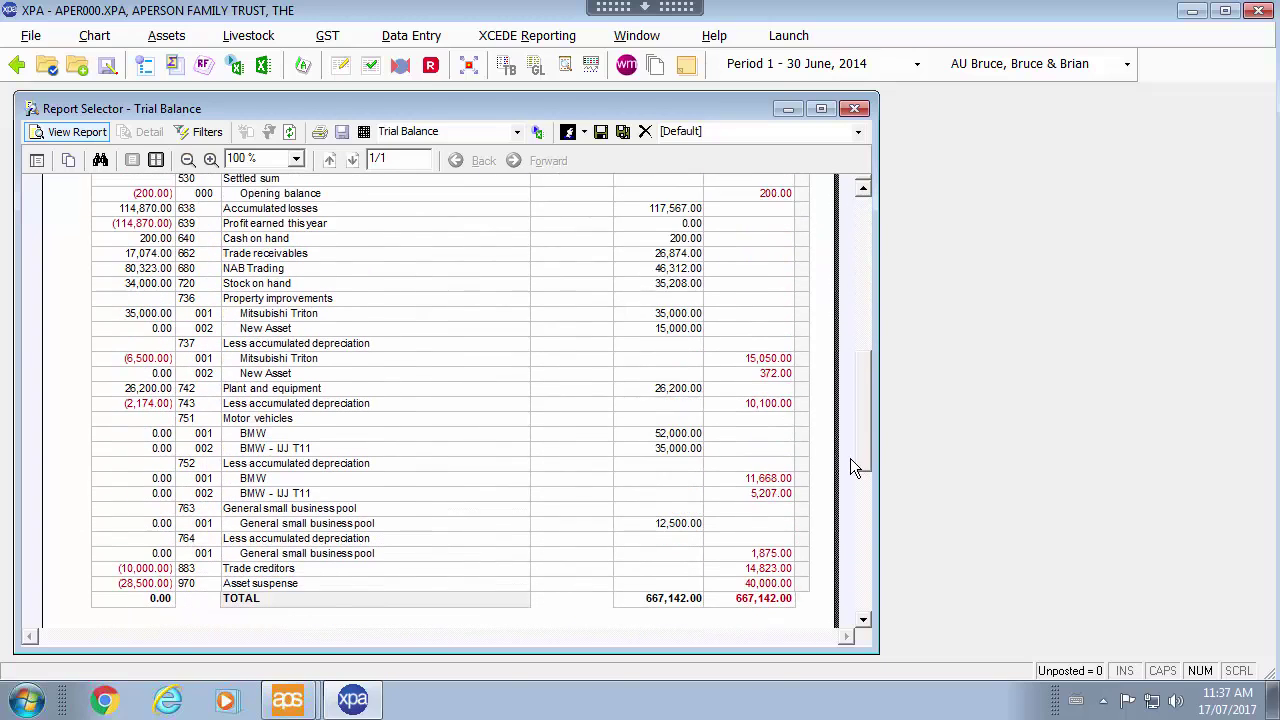
{"action": "scroll", "coordinate": [850, 468], "scroll_direction": "down", "scroll_amount": 2}
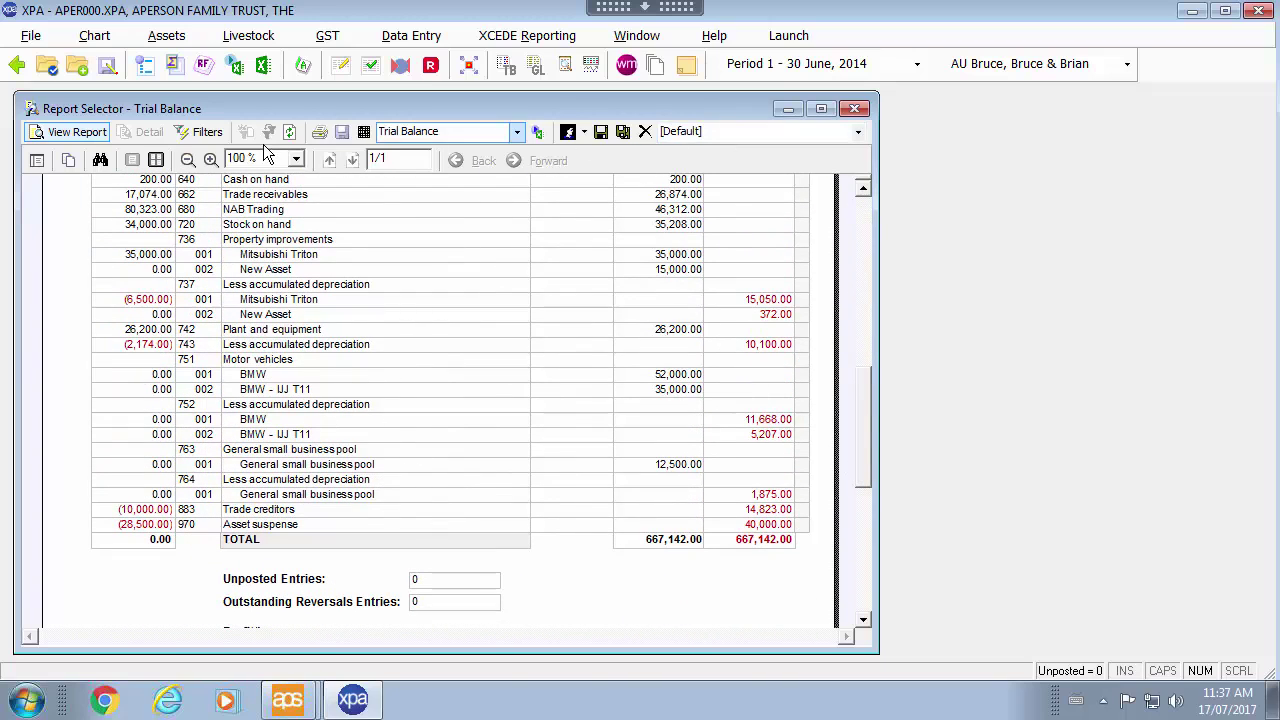
Exclude the asset sub-accounts from the trial balance options again and close the report selection
{"action": "left_click", "coordinate": [207, 132]}
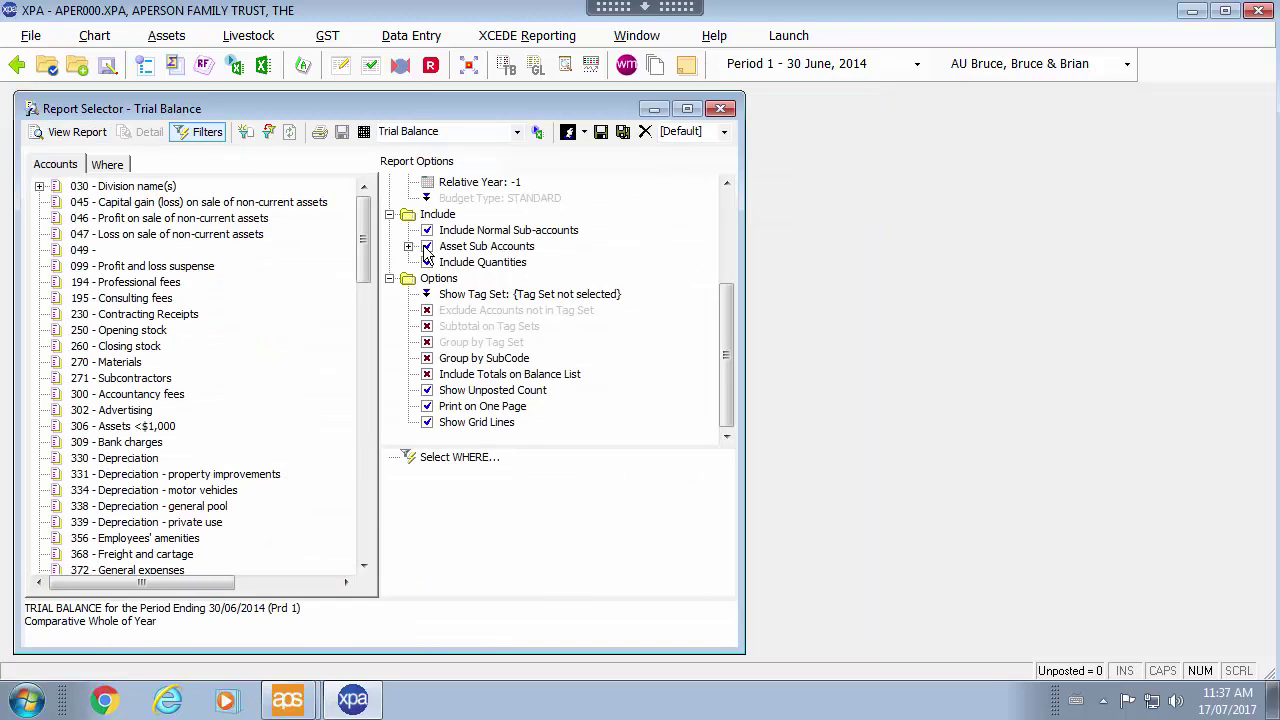
{"action": "left_click", "coordinate": [427, 248]}
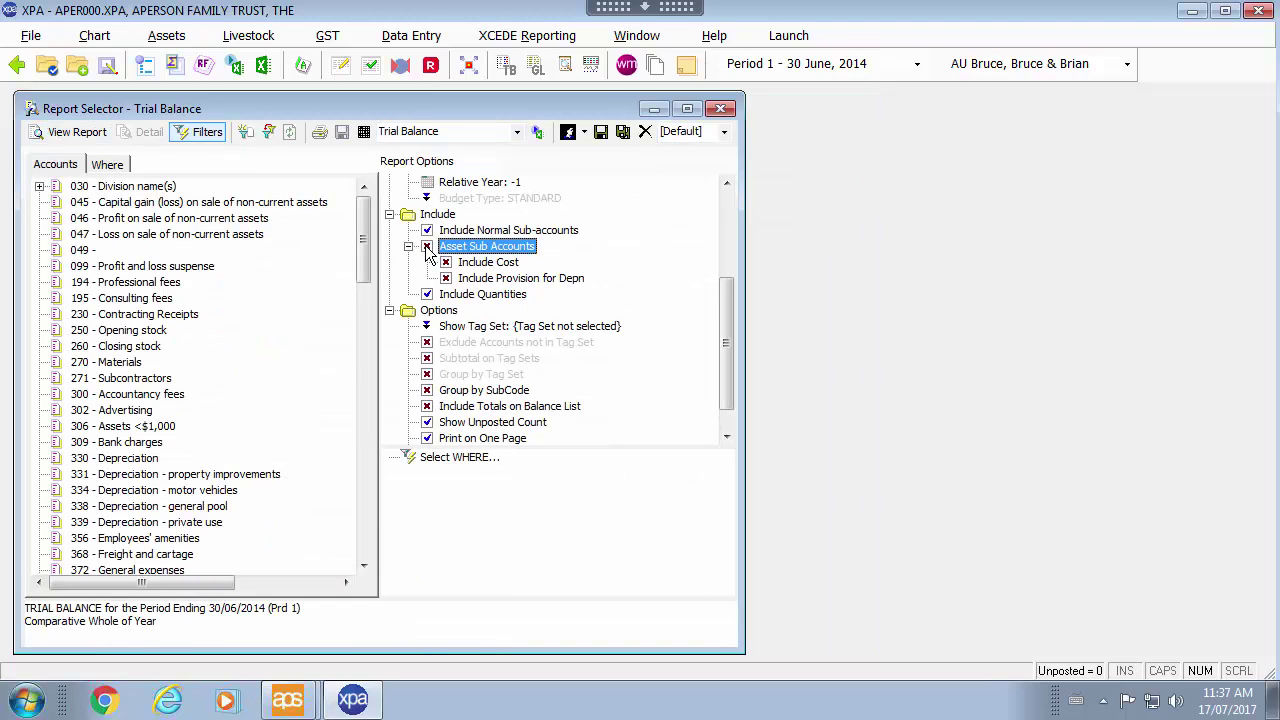
{"action": "left_click", "coordinate": [722, 109]}
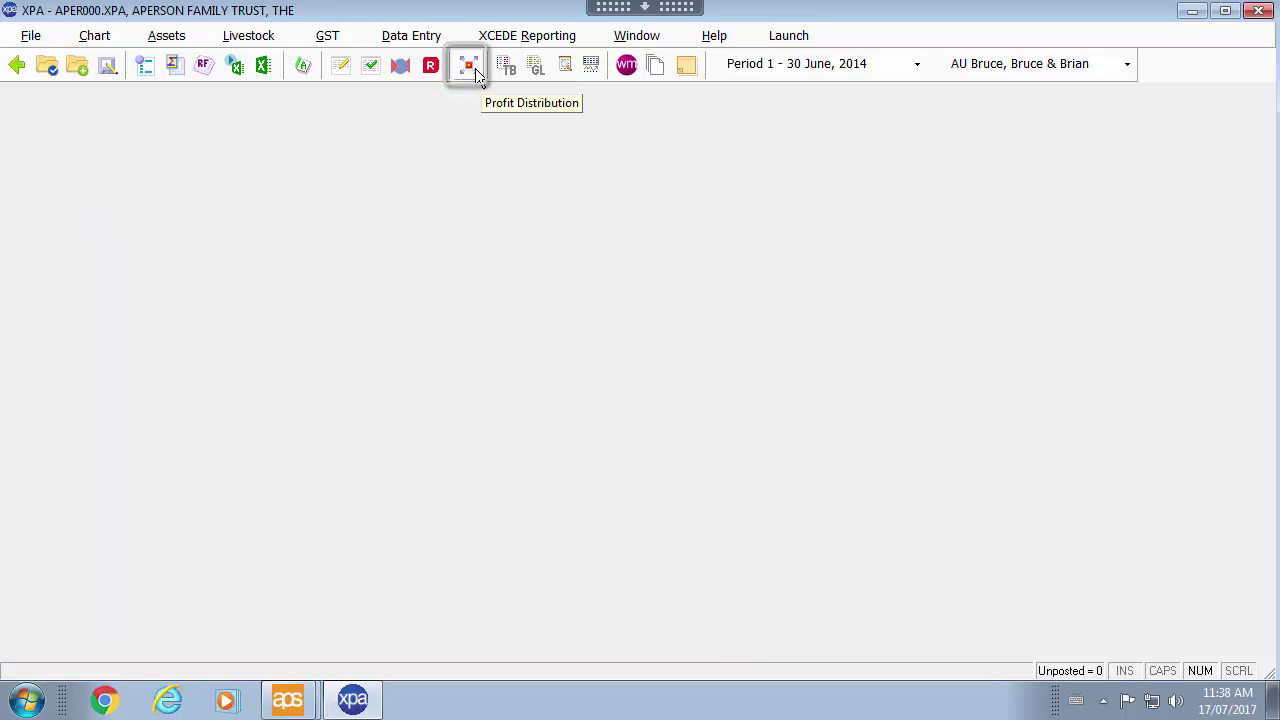
Clear the profit distribution and allocate 15,000 to beneficiary 001, 75,000 to 002, 1,200 to 003, and 1,500 each to 004 and 005
{"action": "left_click", "coordinate": [469, 66]}
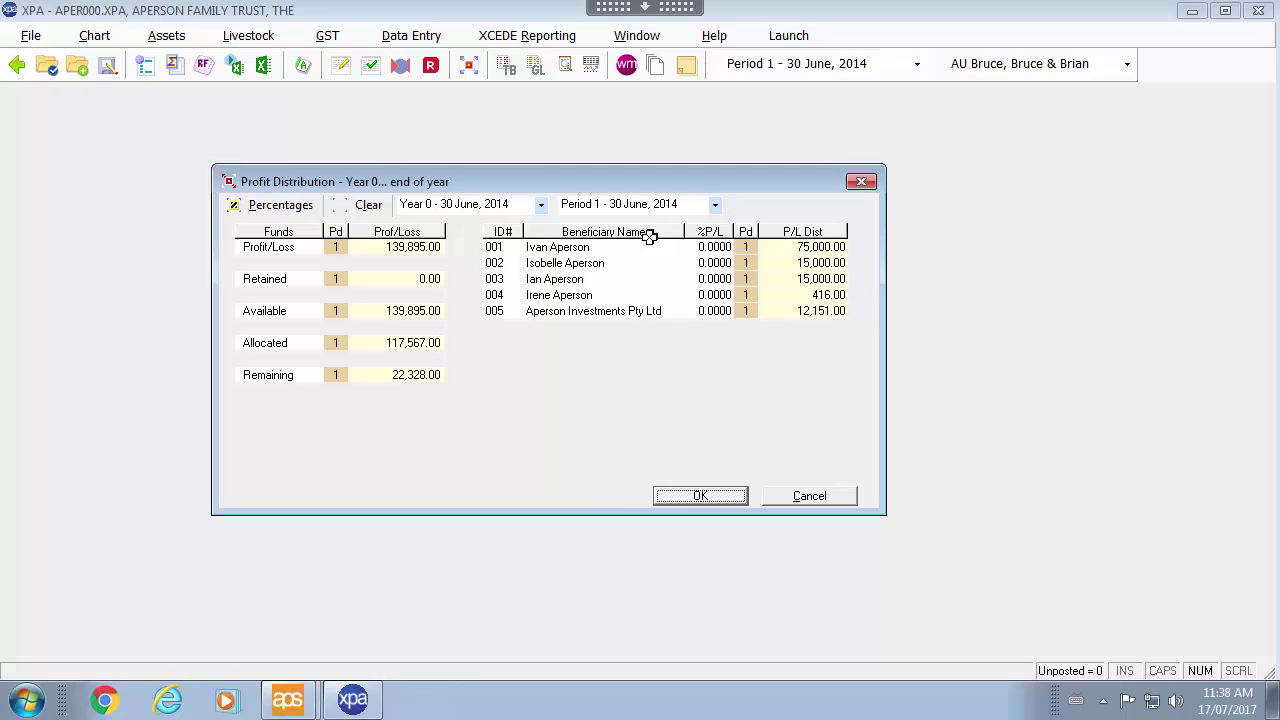
{"action": "left_click", "coordinate": [375, 207]}
{"action": "left_click", "coordinate": [800, 247]}
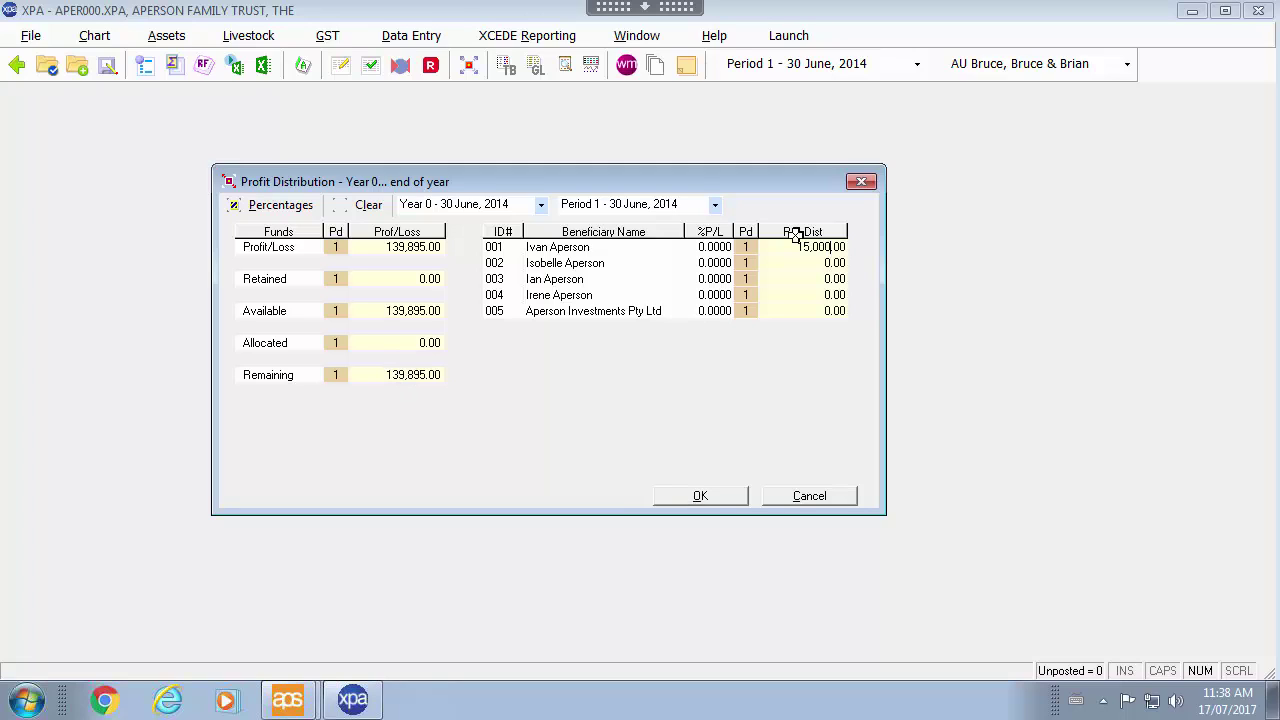
{"action": "type", "text": "15000"}
{"action": "key", "text": "Return"}
{"action": "type", "text": "75000"}
{"action": "key", "text": "Return"}
{"action": "type", "text": "1200"}
{"action": "key", "text": "Return"}
{"action": "type", "text": "1500"}
{"action": "key", "text": "Return"}
{"action": "type", "text": "1500"}
{"action": "key", "text": "Return"}
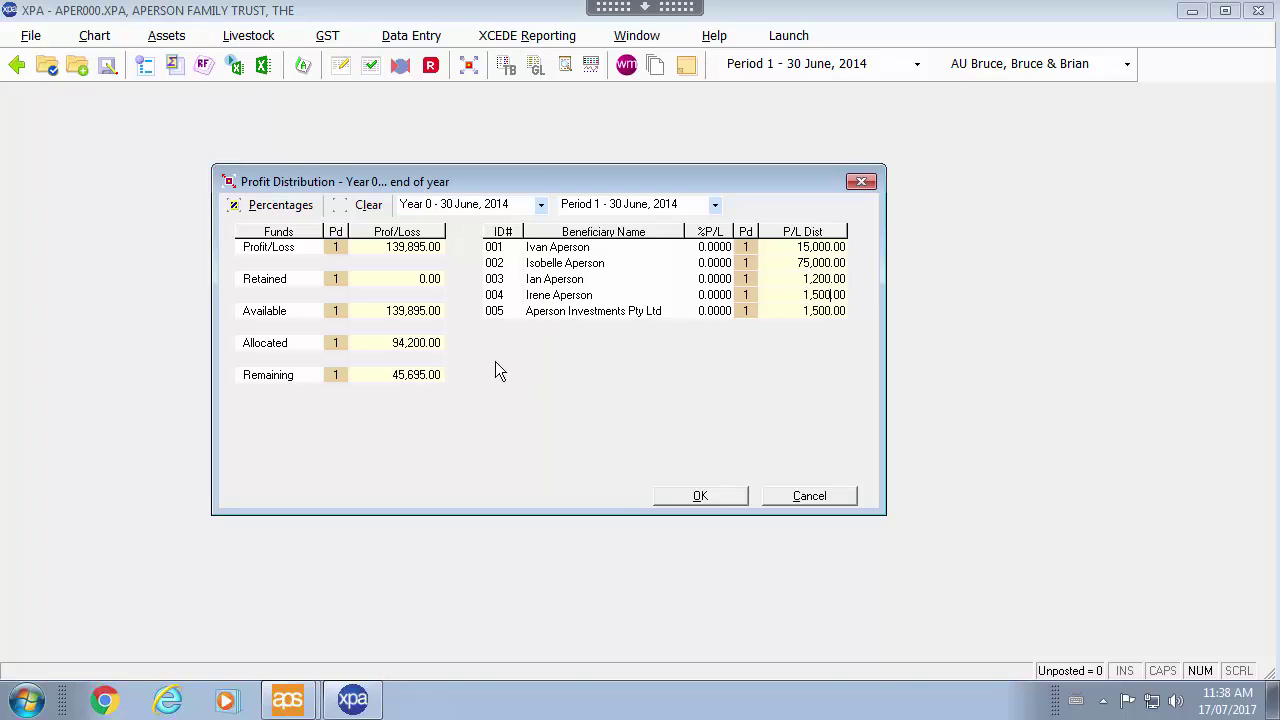
Check the periods available for the distribution, keep the unsaved amounts, and save the profit distribution
{"action": "left_click", "coordinate": [714, 206]}
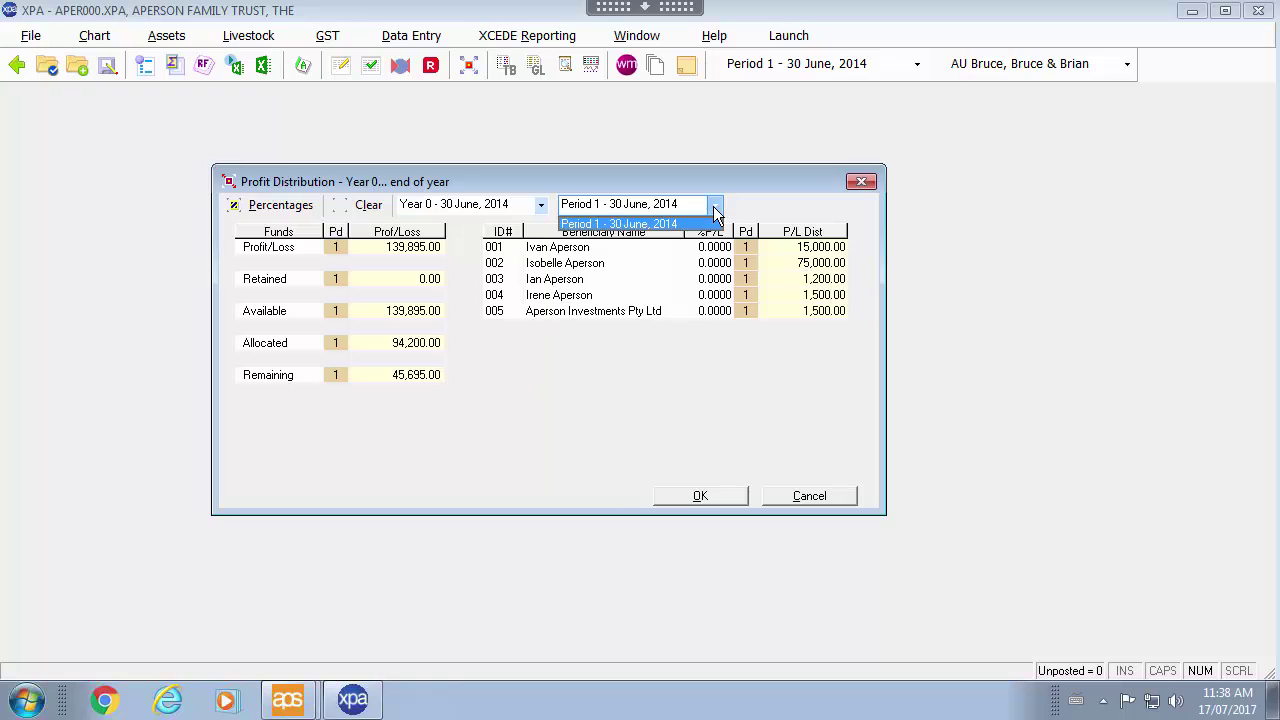
{"action": "left_click", "coordinate": [705, 223]}
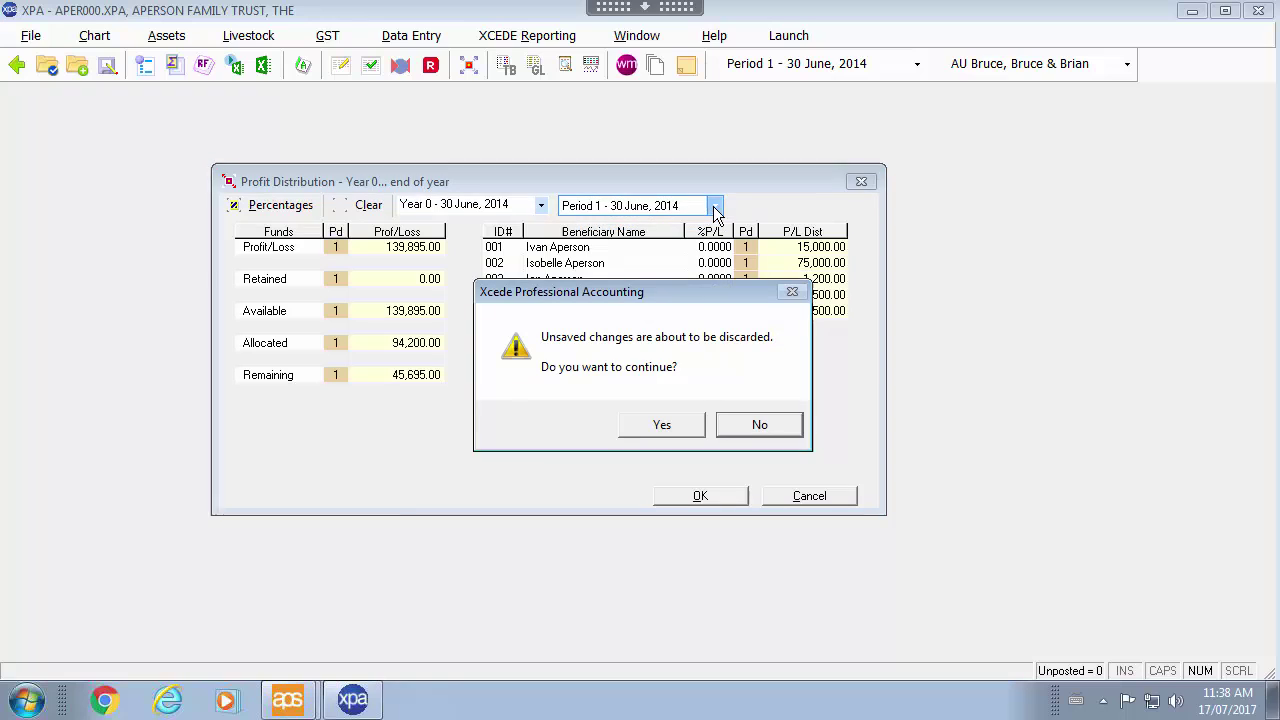
{"action": "left_click", "coordinate": [763, 423]}
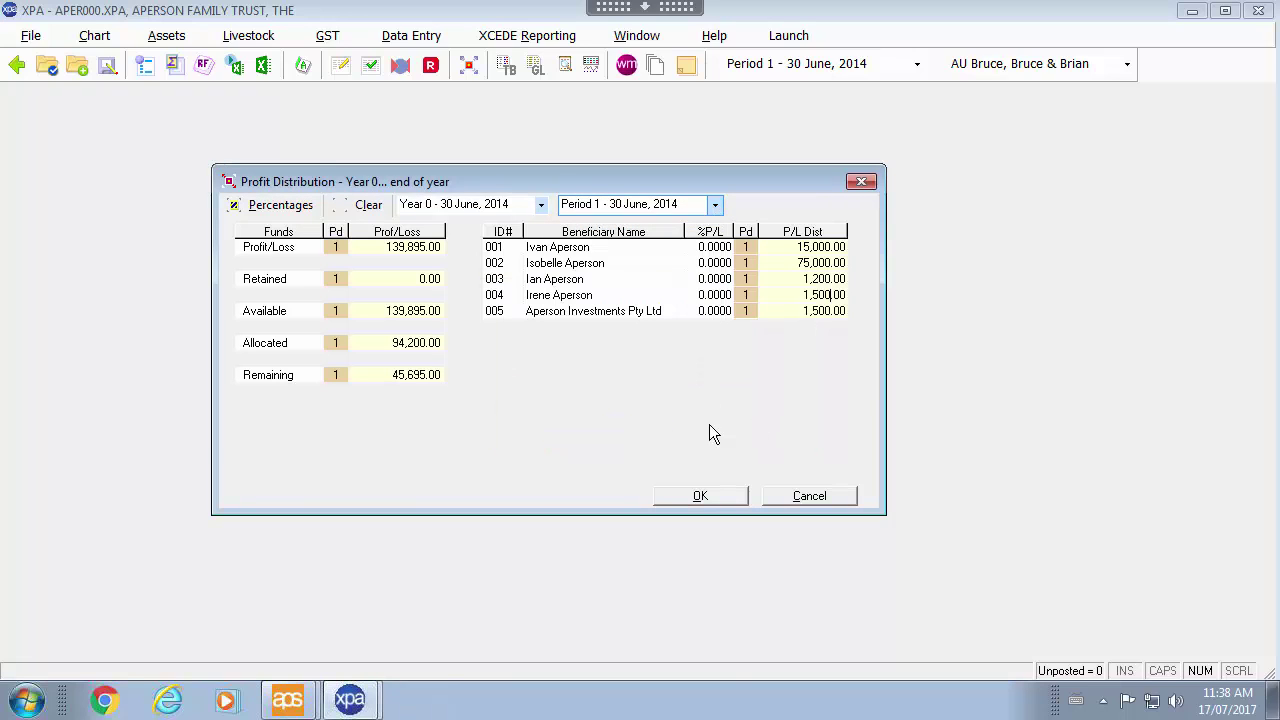
{"action": "left_click", "coordinate": [704, 496]}
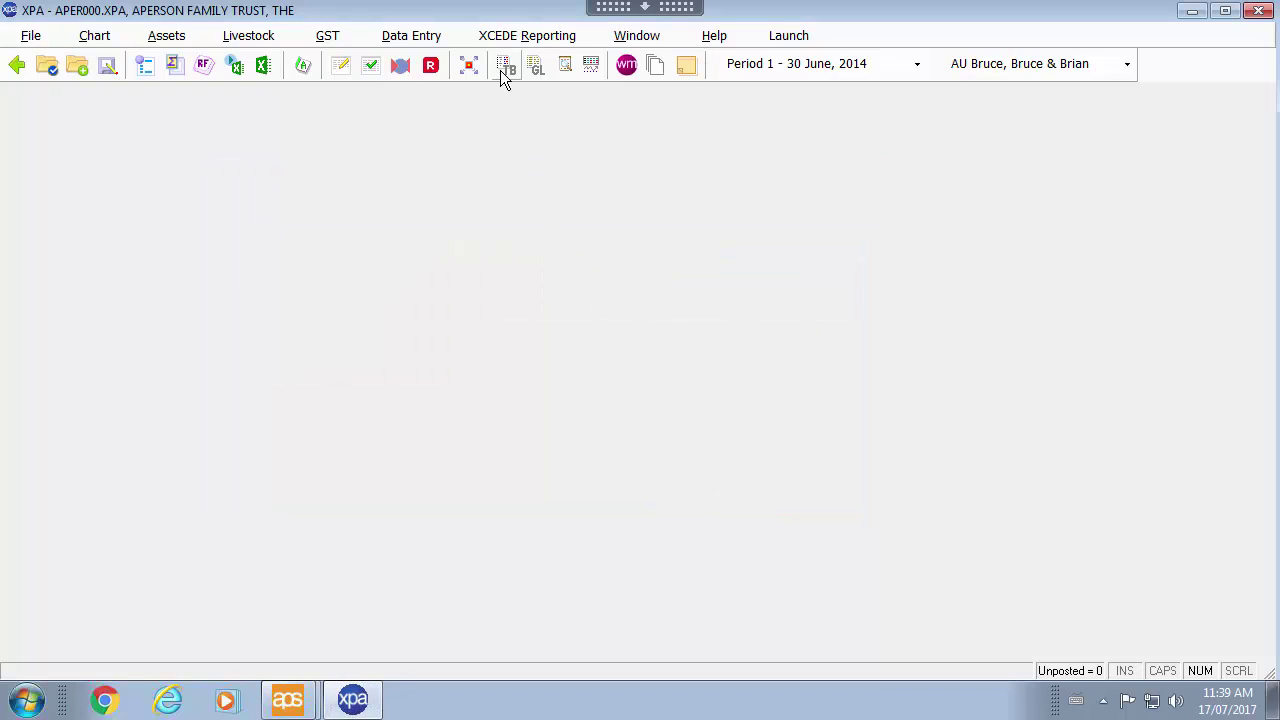
Open the trial balance to check it with the new profit distribution, and close the report
{"action": "left_click", "coordinate": [506, 67]}
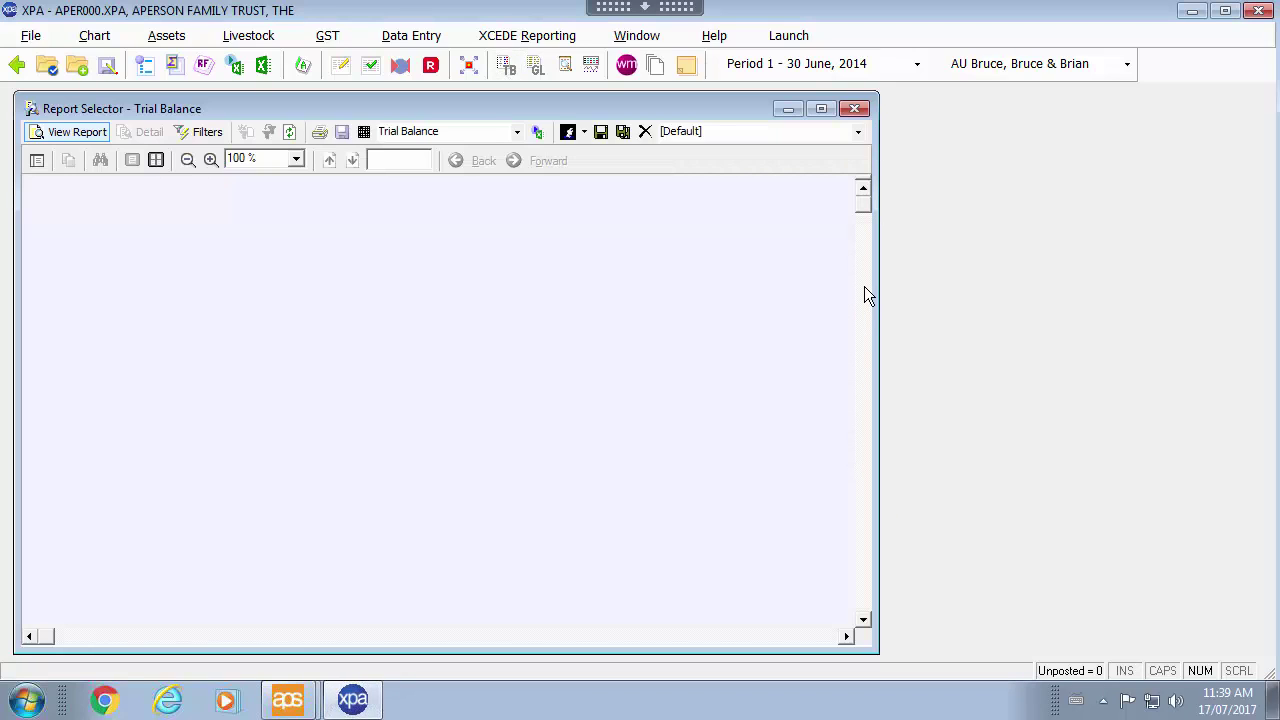
{"action": "left_click", "coordinate": [856, 109]}
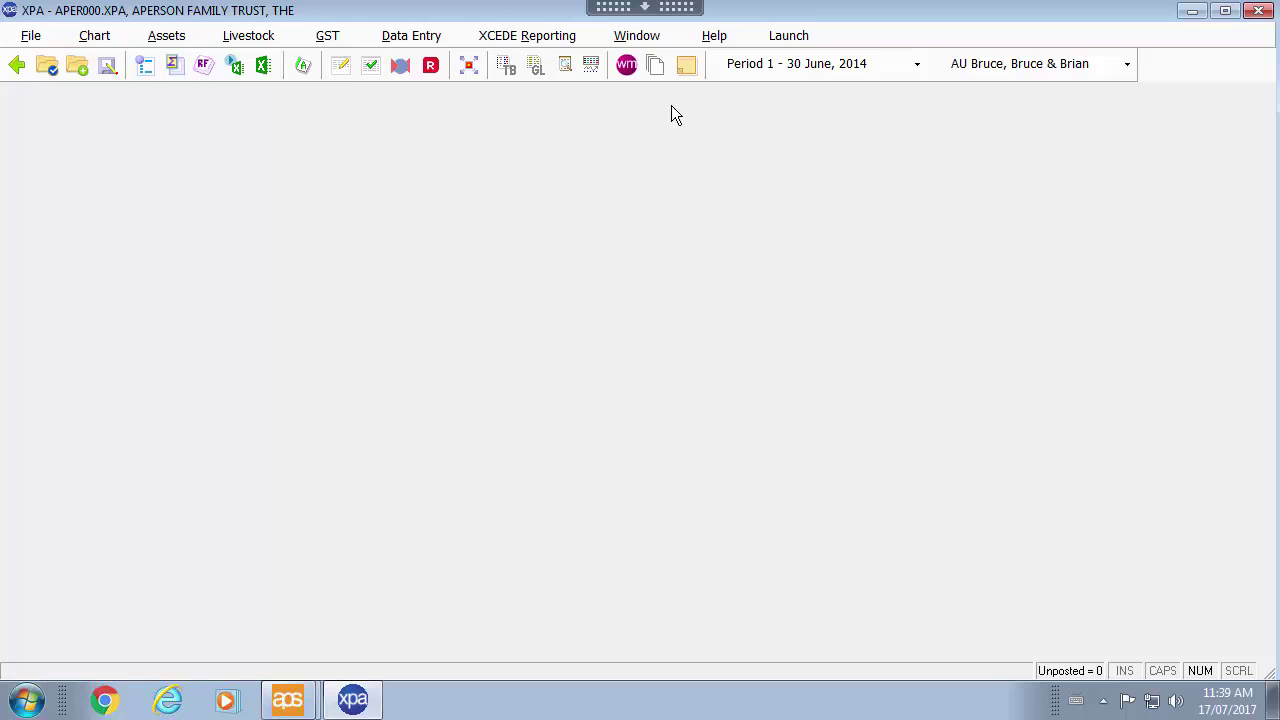
Correct the first name of beneficiary 002 in the ledger's ownership details and close the beneficiary list
{"action": "left_click", "coordinate": [31, 37]}
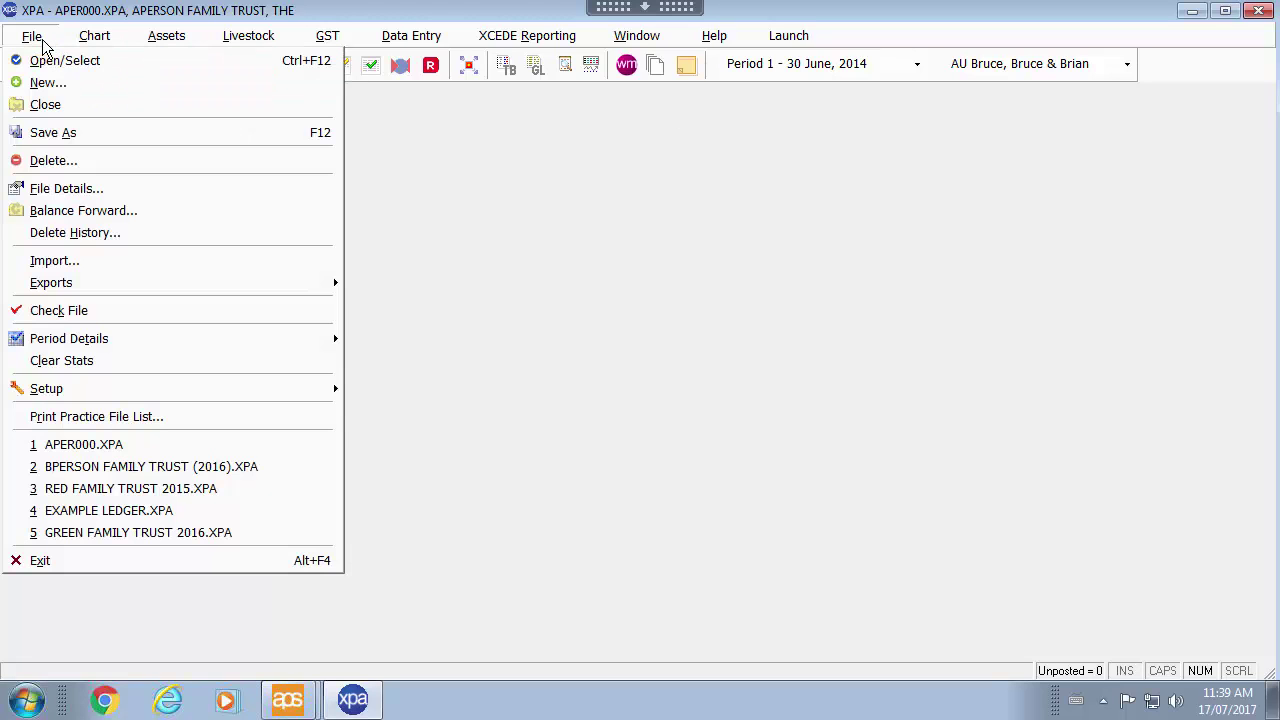
{"action": "left_click", "coordinate": [68, 190]}
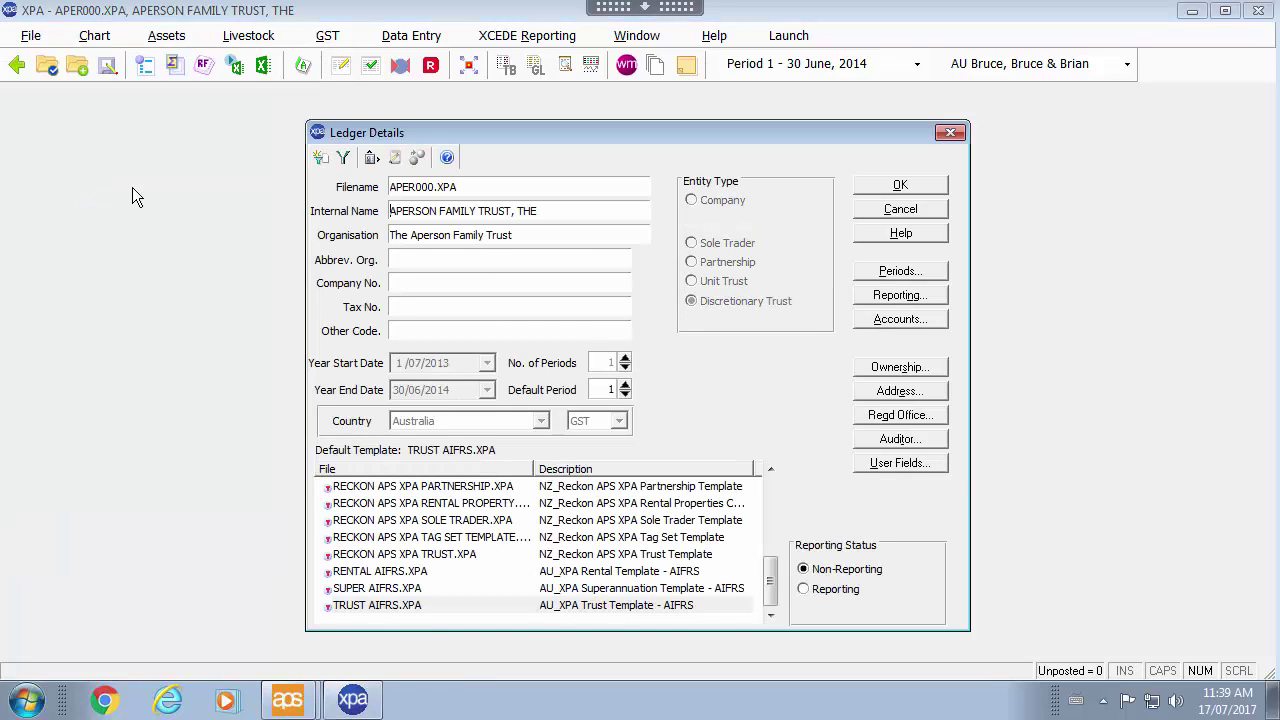
{"action": "left_click", "coordinate": [942, 371]}
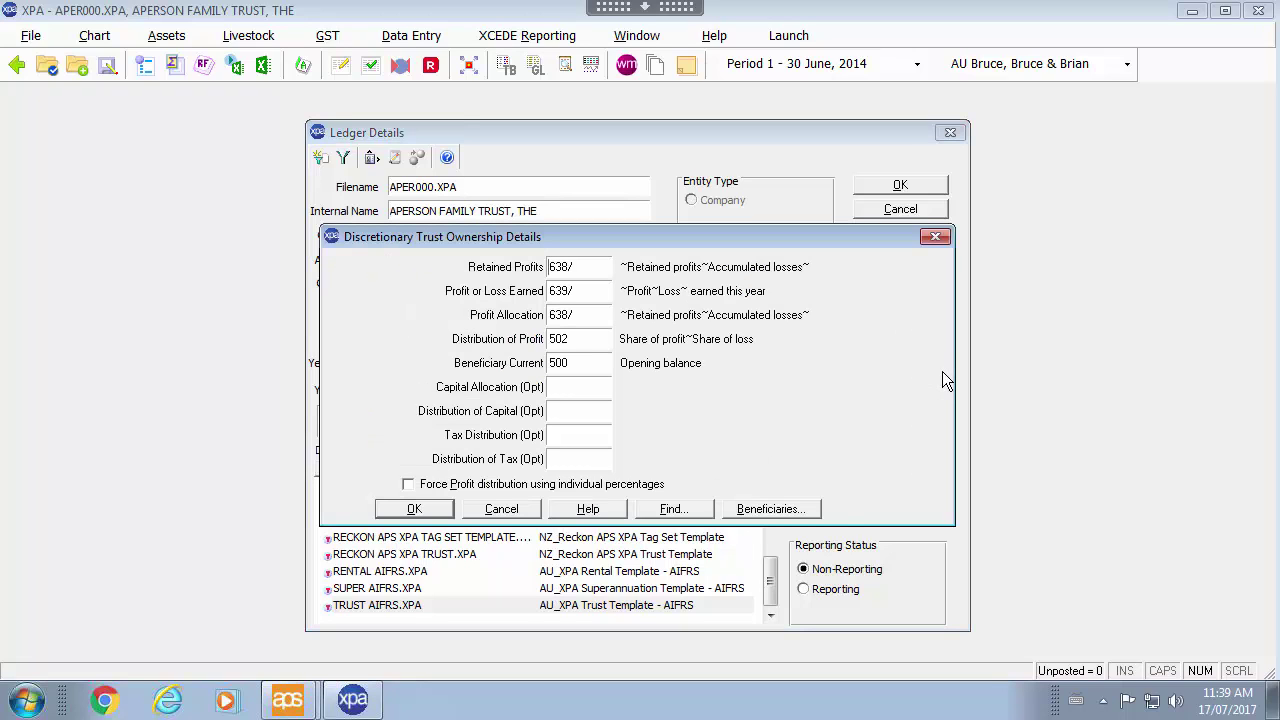
{"action": "left_click", "coordinate": [768, 509]}
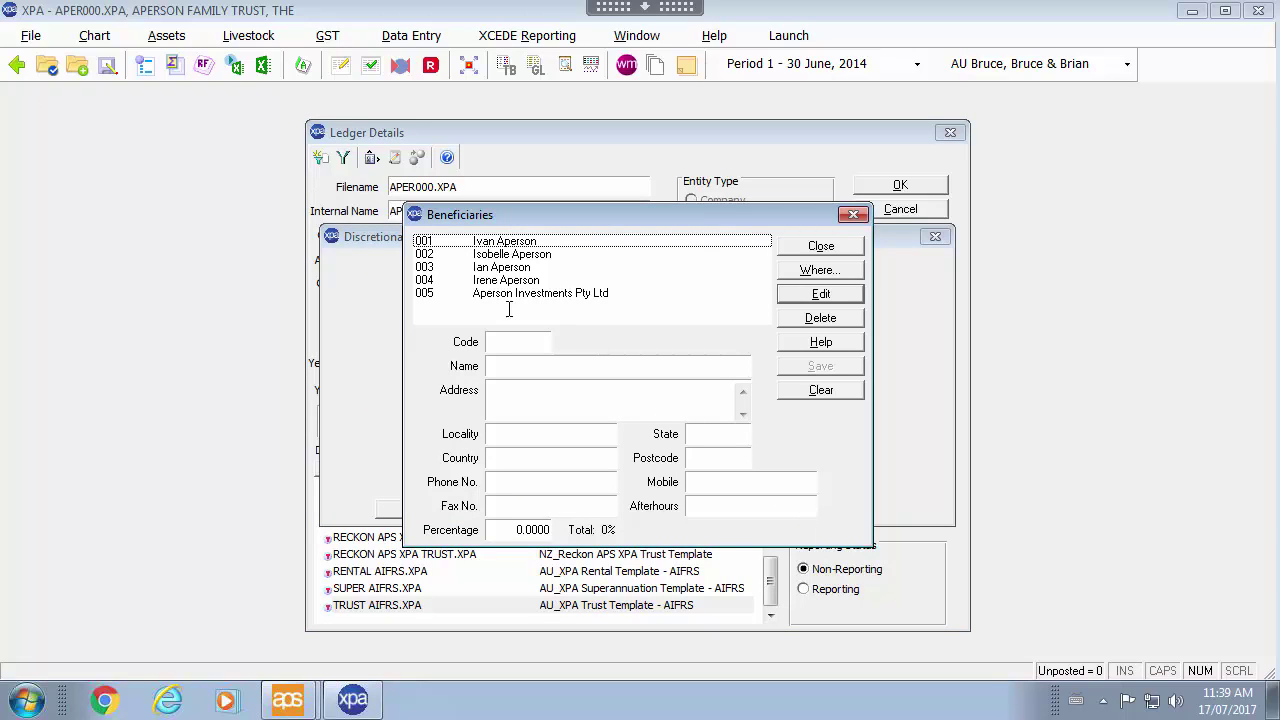
{"action": "left_click", "coordinate": [462, 247]}
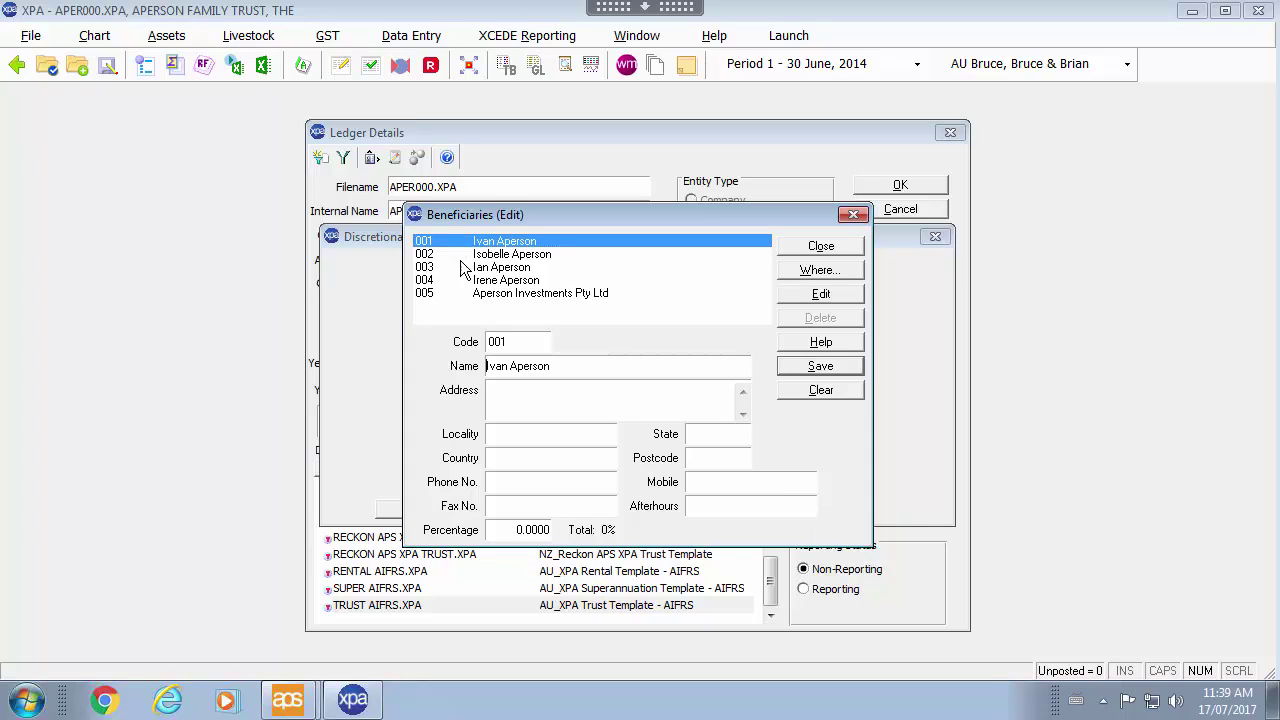
{"action": "left_click", "coordinate": [475, 254]}
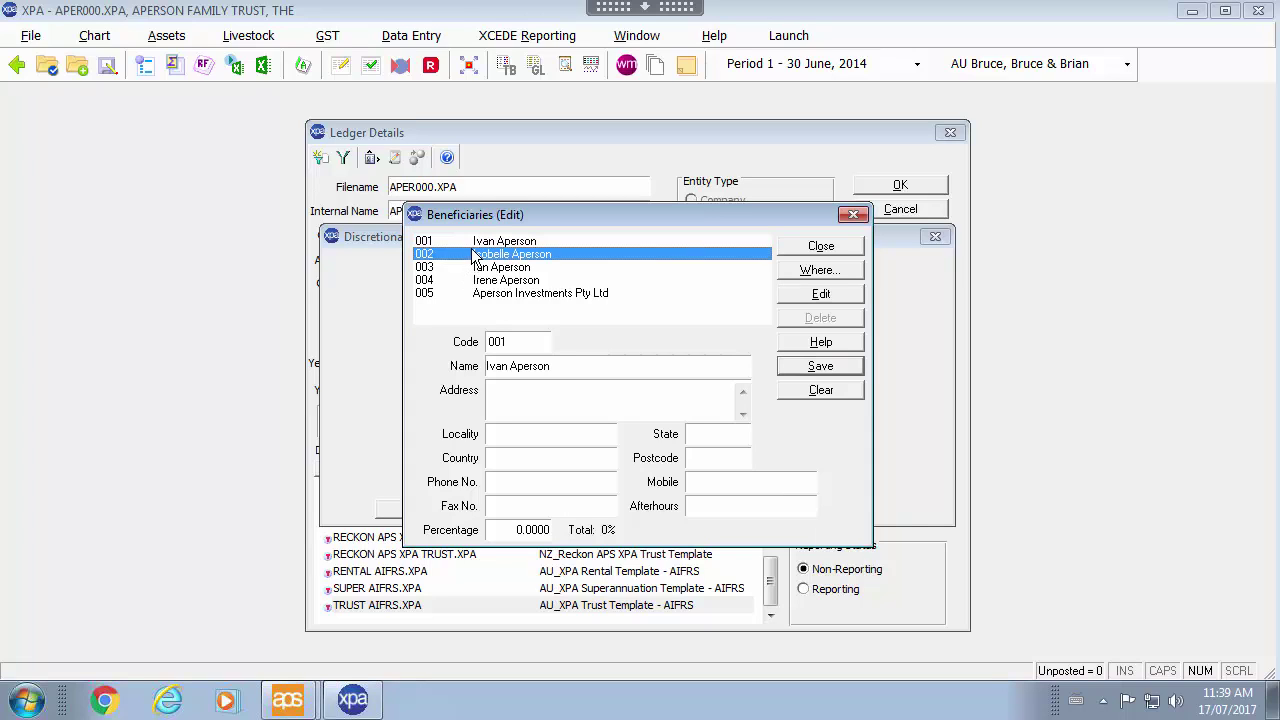
{"action": "double_click", "coordinate": [515, 366]}
{"action": "type", "text": "Isabelle"}
{"action": "key", "text": "Return"}
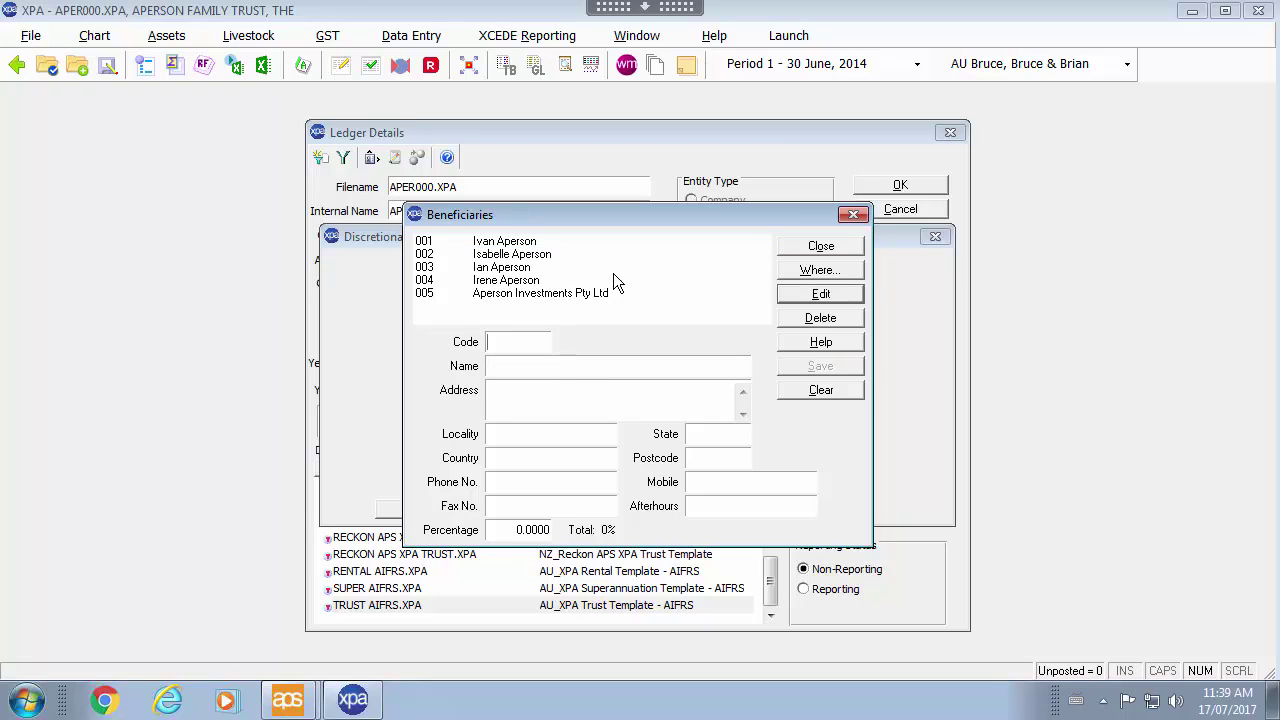
{"action": "left_click", "coordinate": [836, 243]}
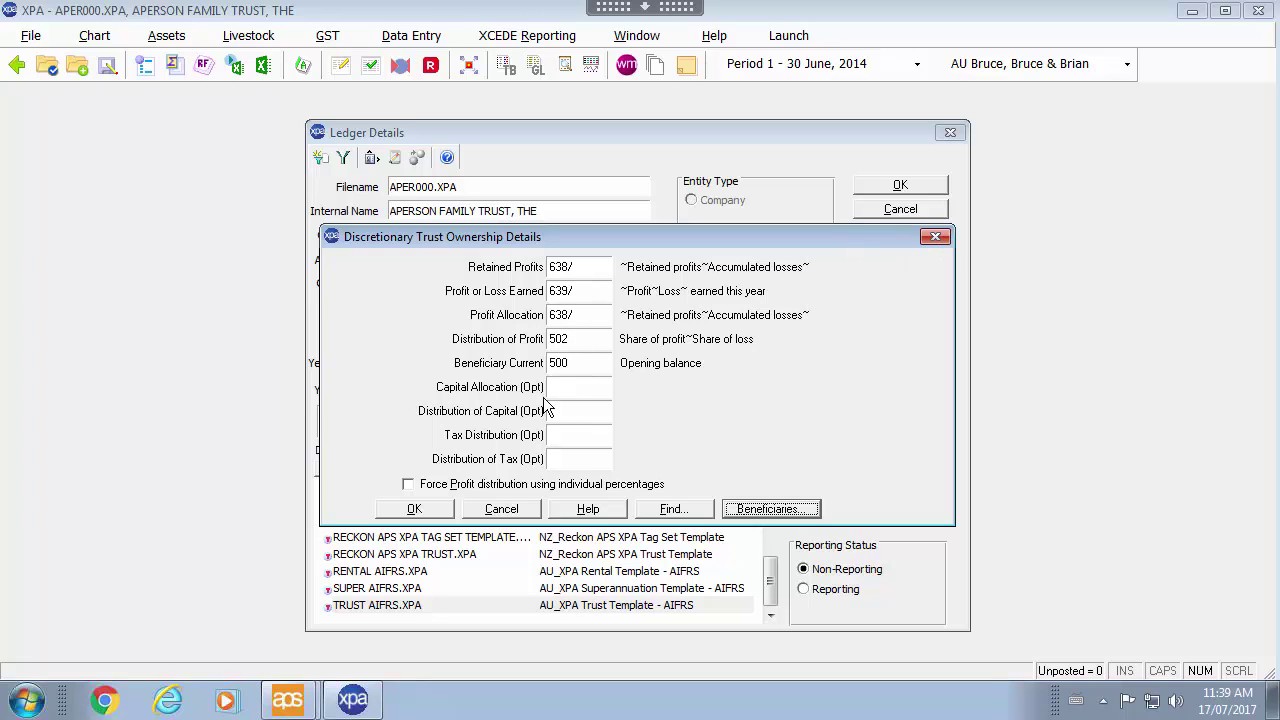
Close the trust ownership details and save the ledger details, and check and confirm the profit distribution with the corrected beneficiary name
{"action": "left_click", "coordinate": [561, 367]}
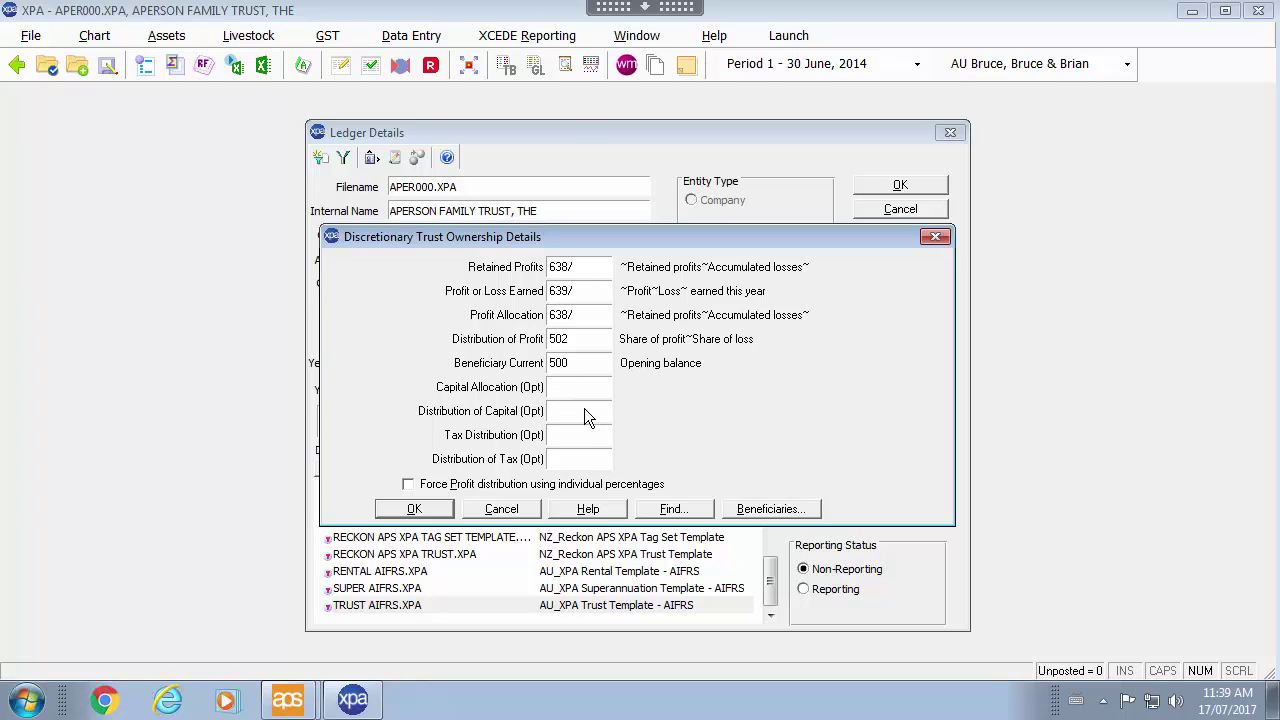
{"action": "left_click", "coordinate": [935, 237]}
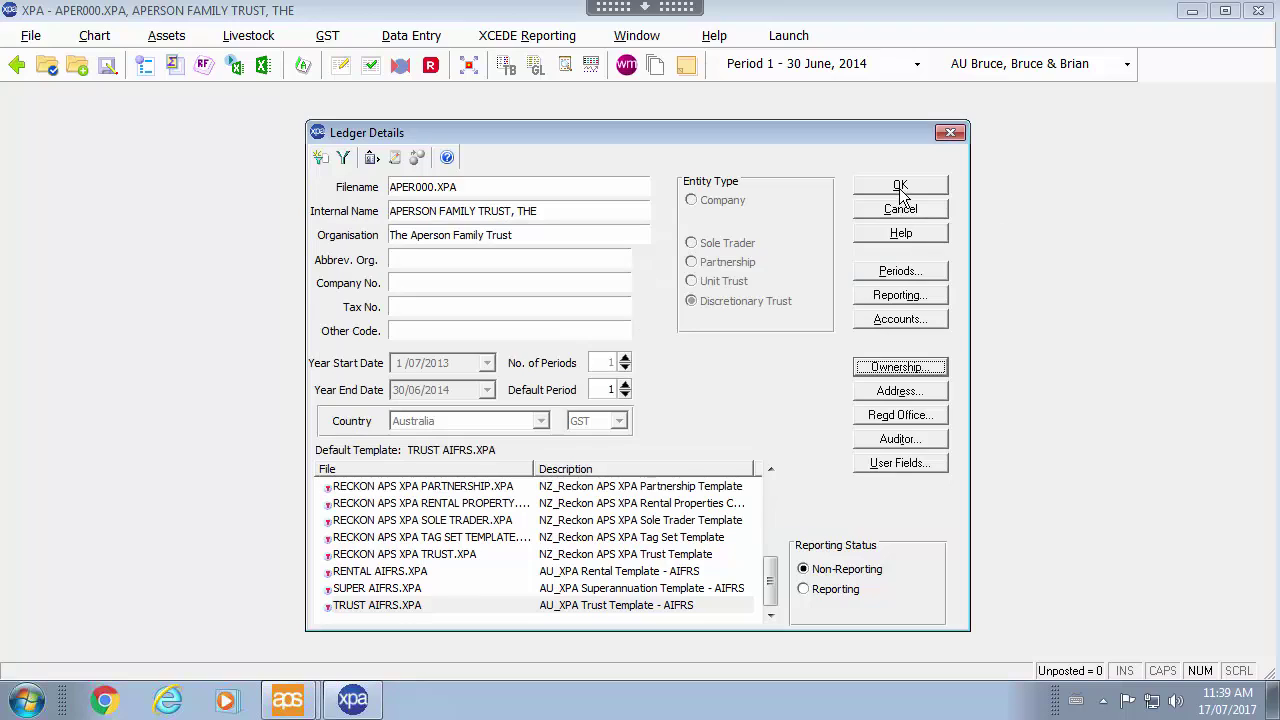
{"action": "left_click", "coordinate": [902, 186]}
{"action": "left_click", "coordinate": [468, 68]}
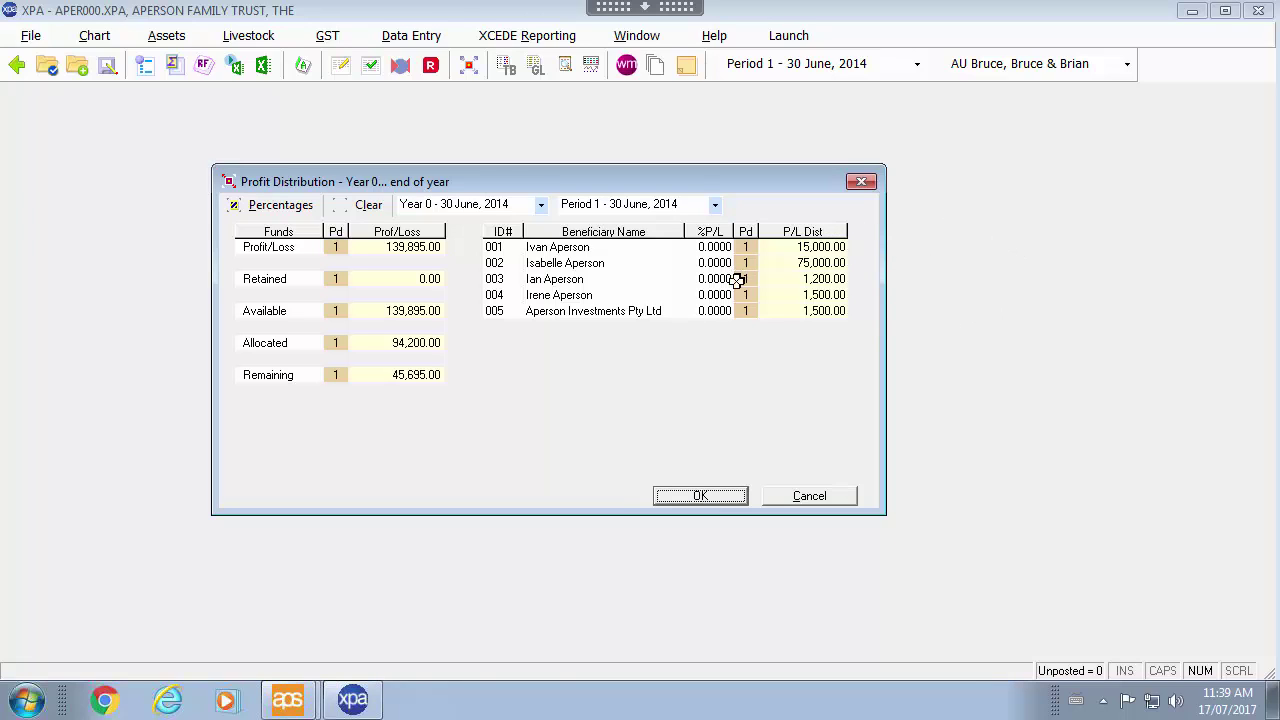
{"action": "left_click", "coordinate": [700, 497]}
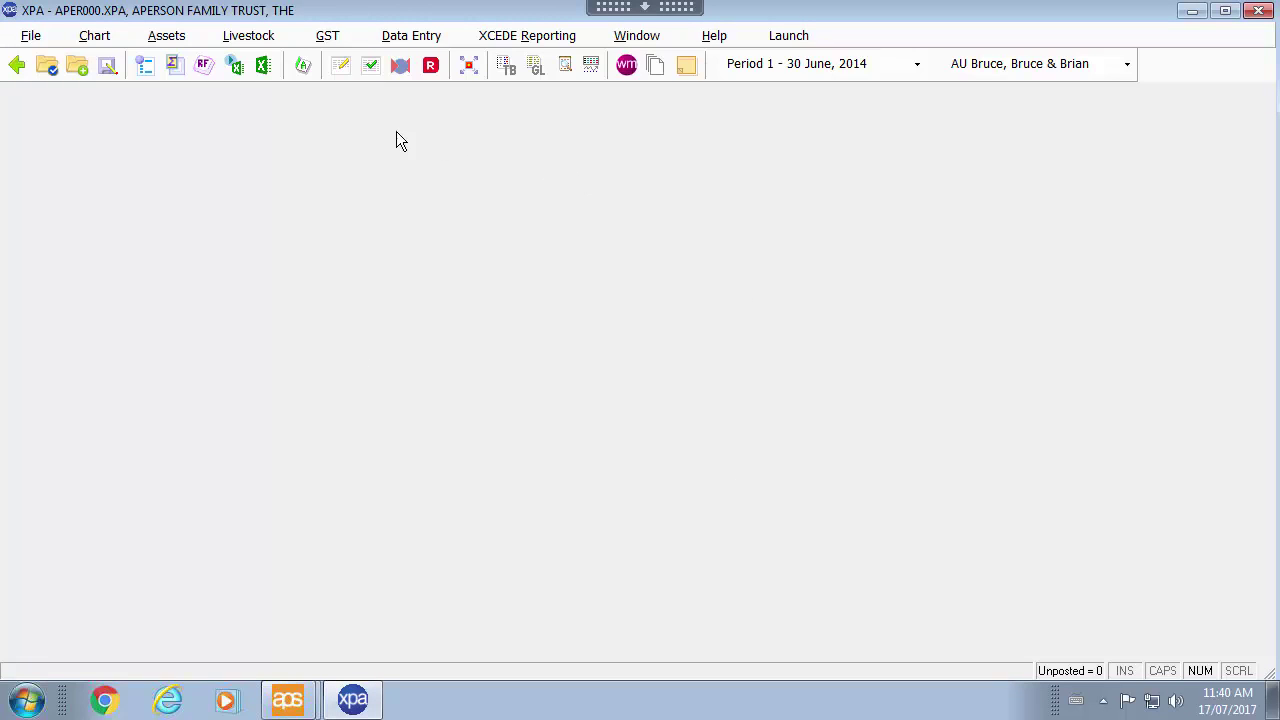
Open the financial reporting fields and set "Are page numbers required?" to No in the general setup options
{"action": "left_click", "coordinate": [205, 66]}
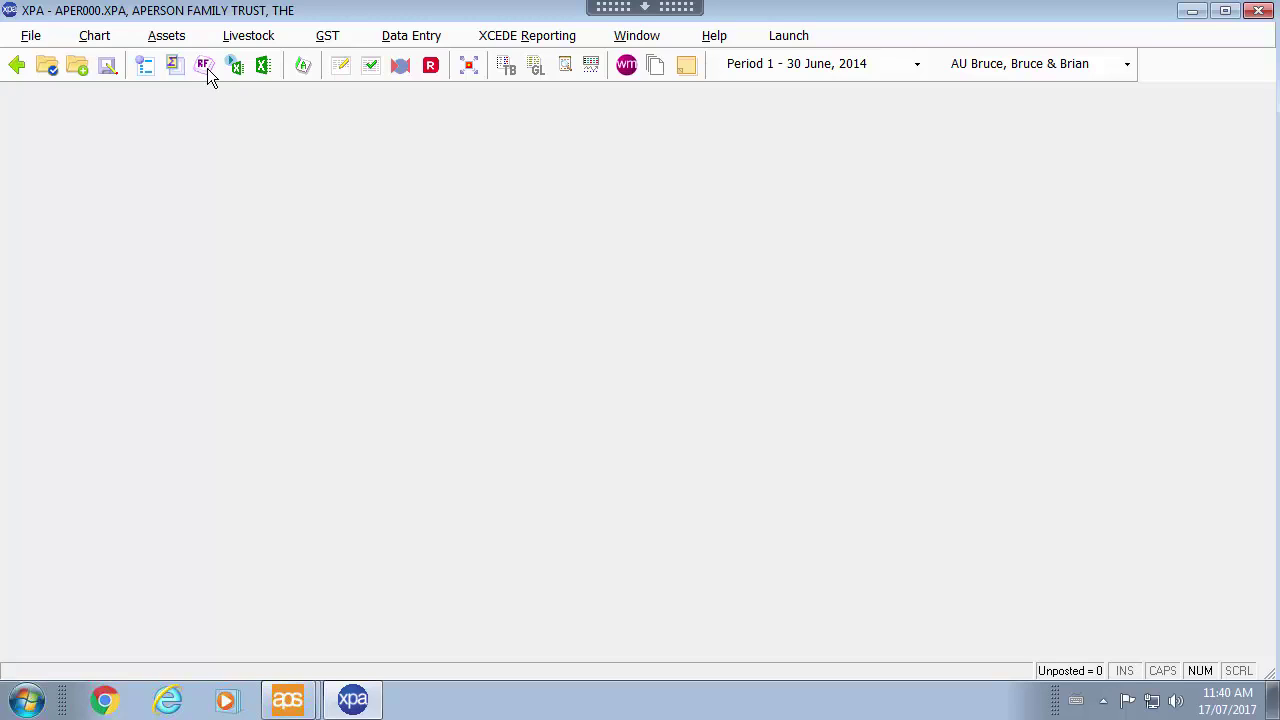
{"action": "left_click", "coordinate": [207, 68]}
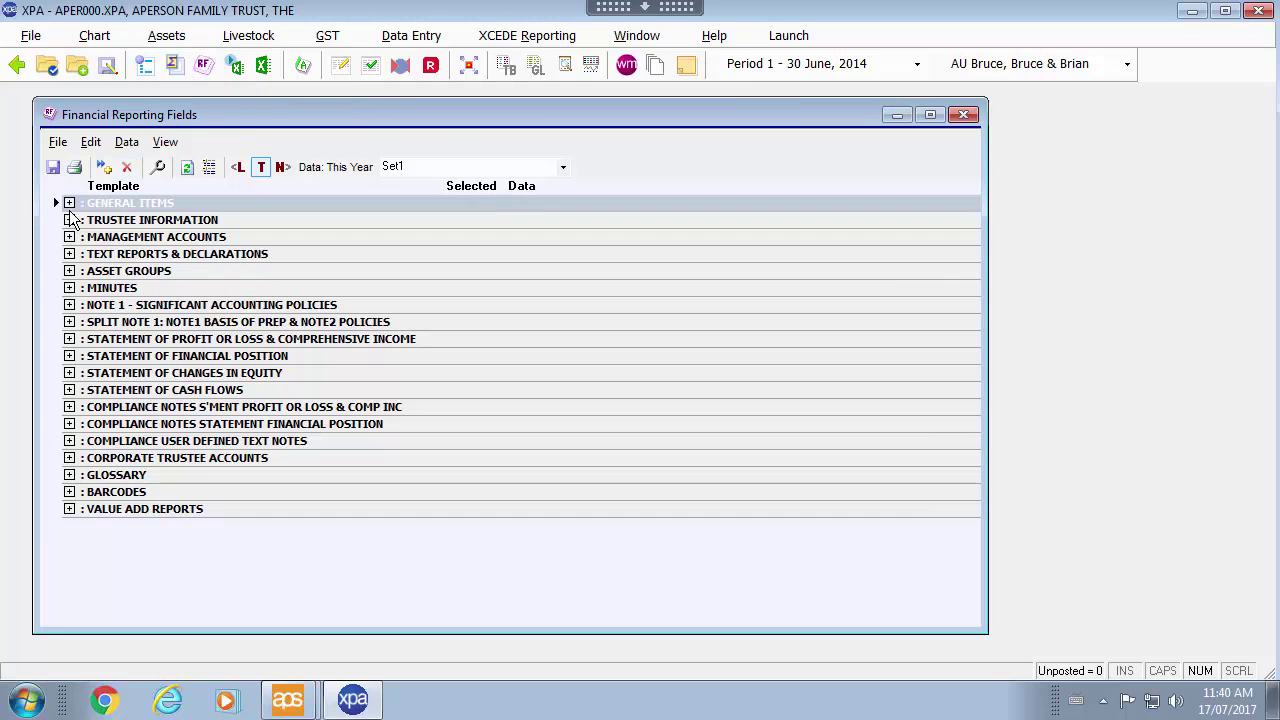
{"action": "left_click", "coordinate": [69, 203]}
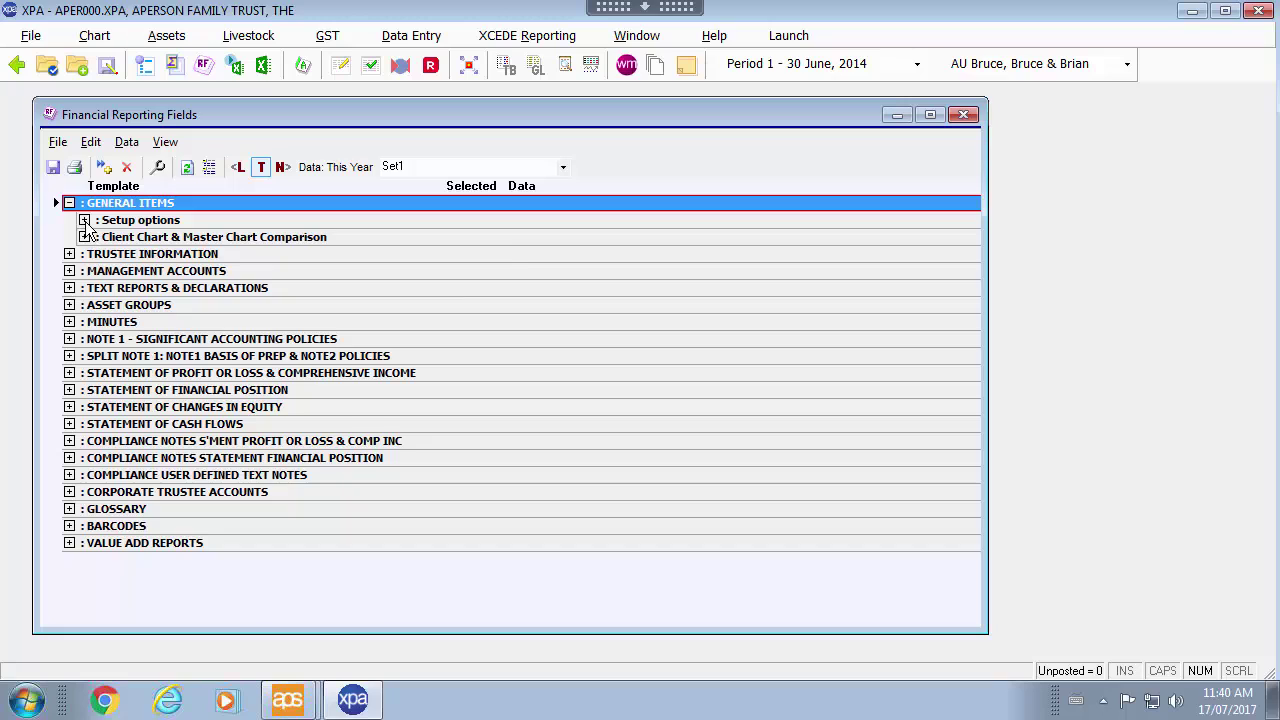
{"action": "left_click", "coordinate": [85, 221]}
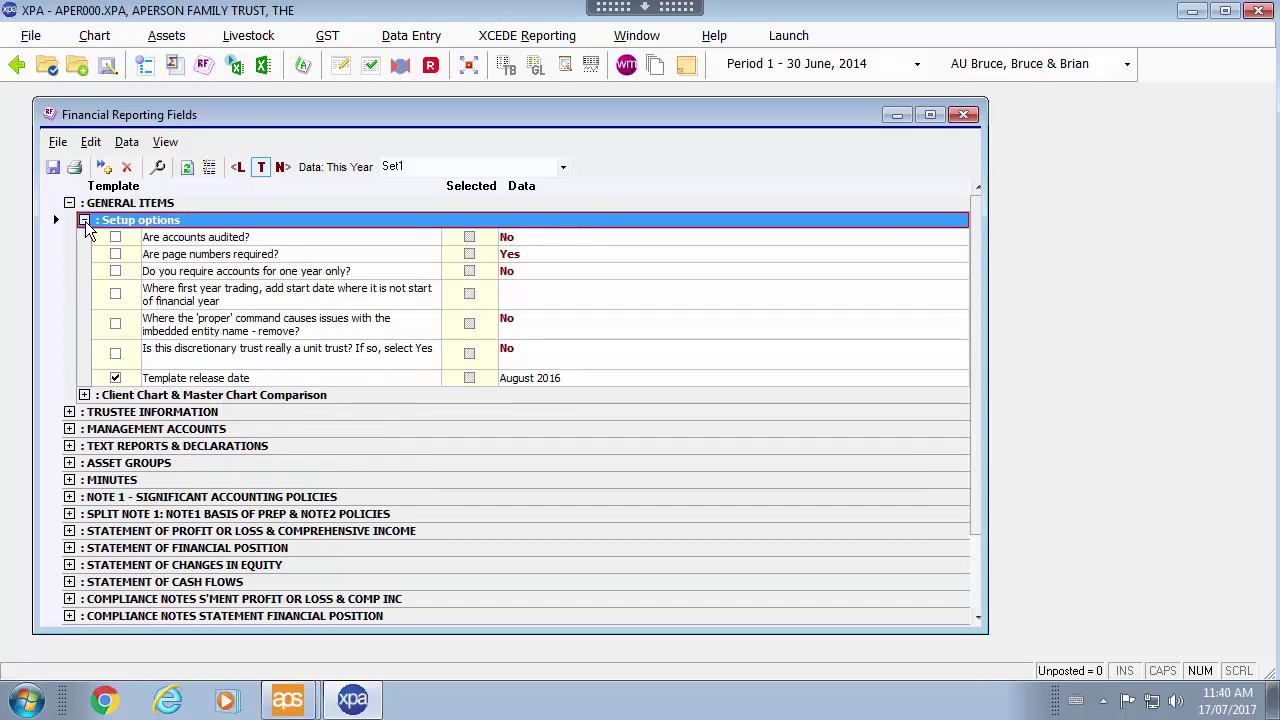
{"action": "left_click", "coordinate": [531, 257]}
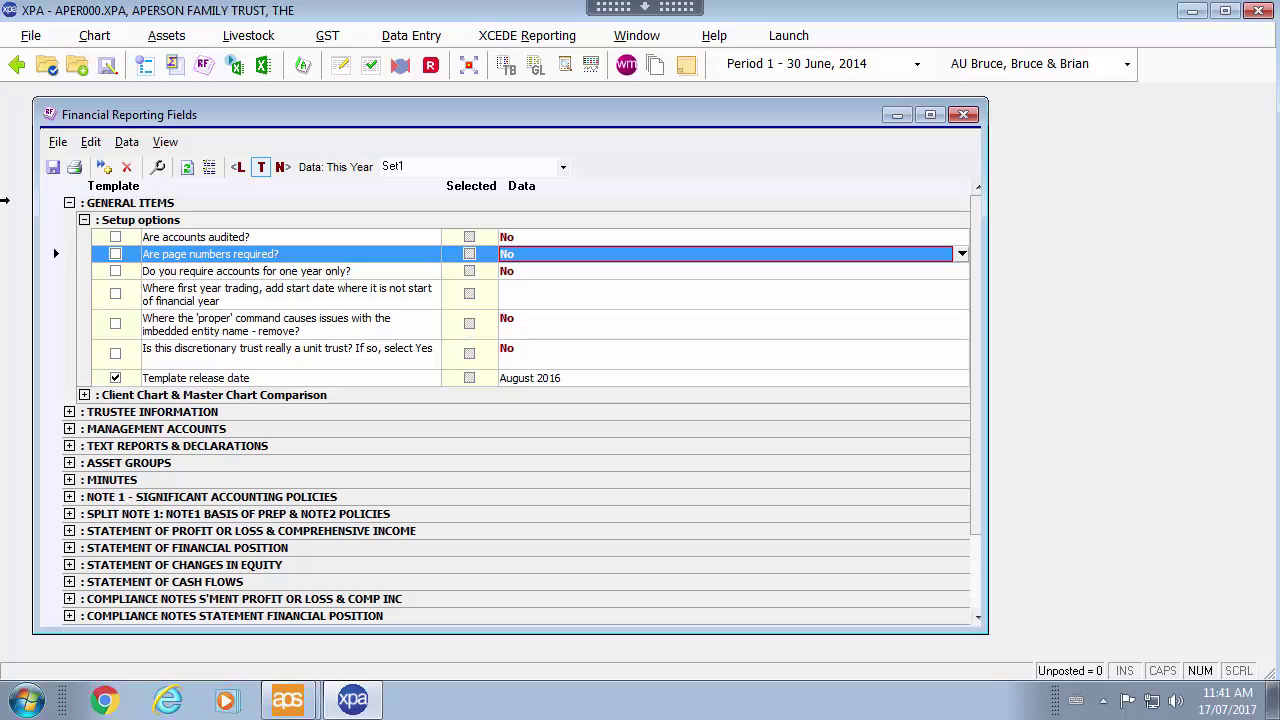
Collapse the setup options, save the financial reporting fields and close their window
{"action": "left_click", "coordinate": [85, 221]}
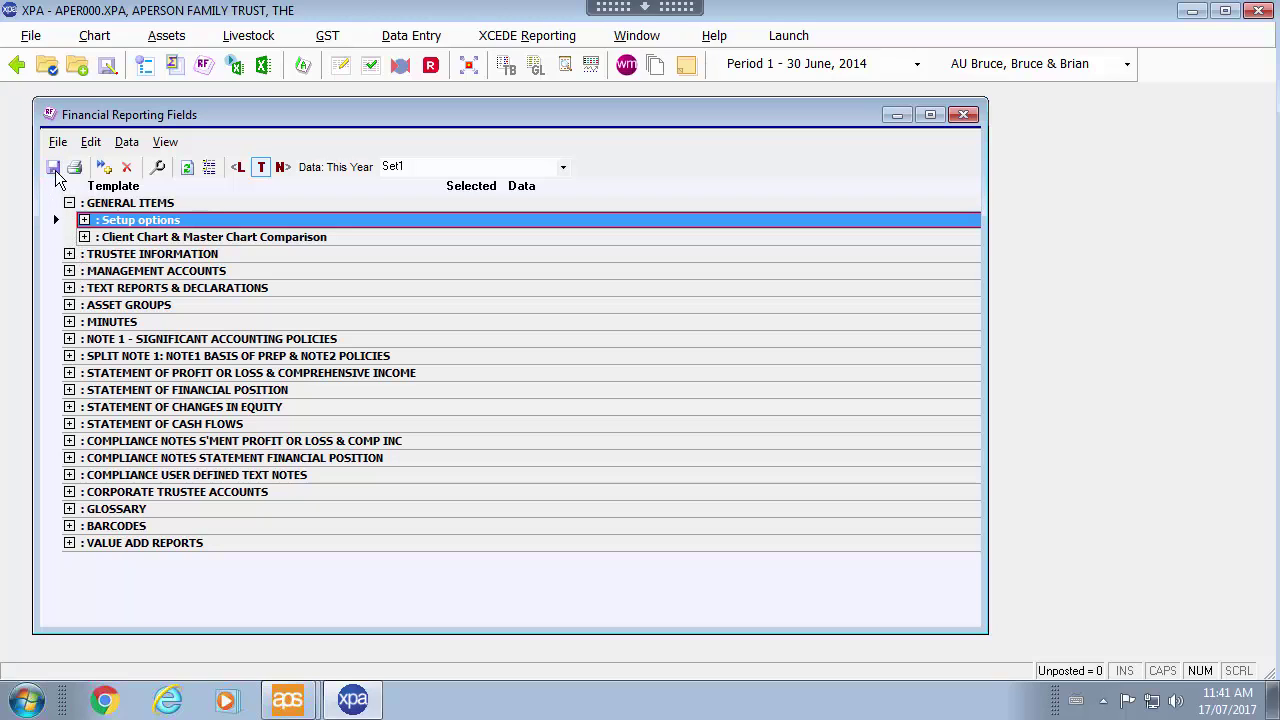
{"action": "left_click", "coordinate": [53, 170]}
{"action": "left_click", "coordinate": [964, 115]}
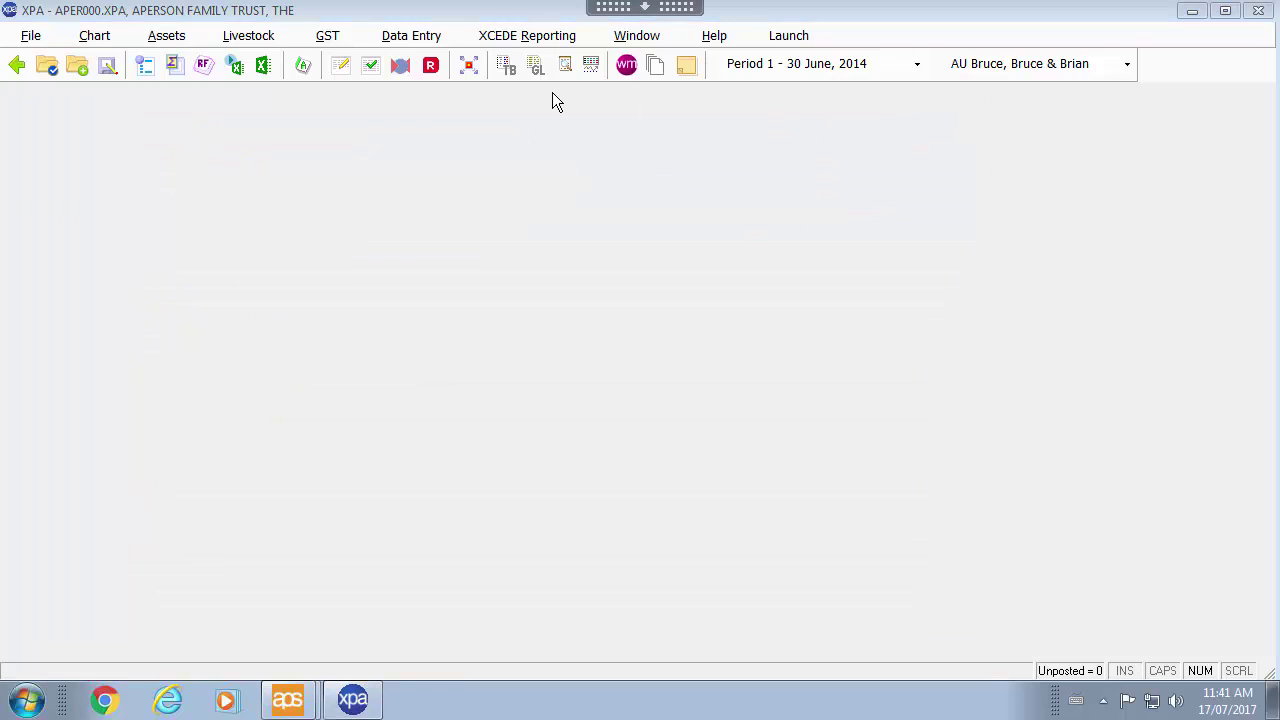
Load the MANAGETST management accounts jobstream from the XCEDE templates and run it with the default general options
{"action": "left_click", "coordinate": [244, 71]}
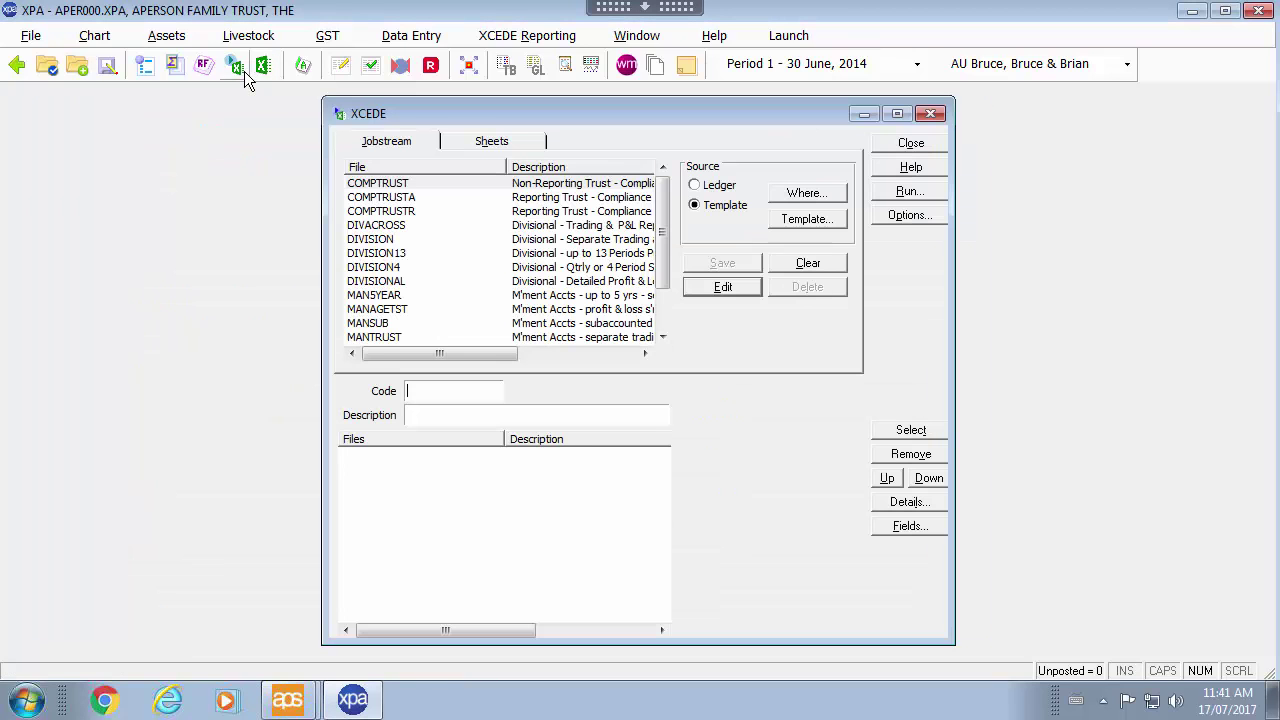
{"action": "double_click", "coordinate": [395, 309]}
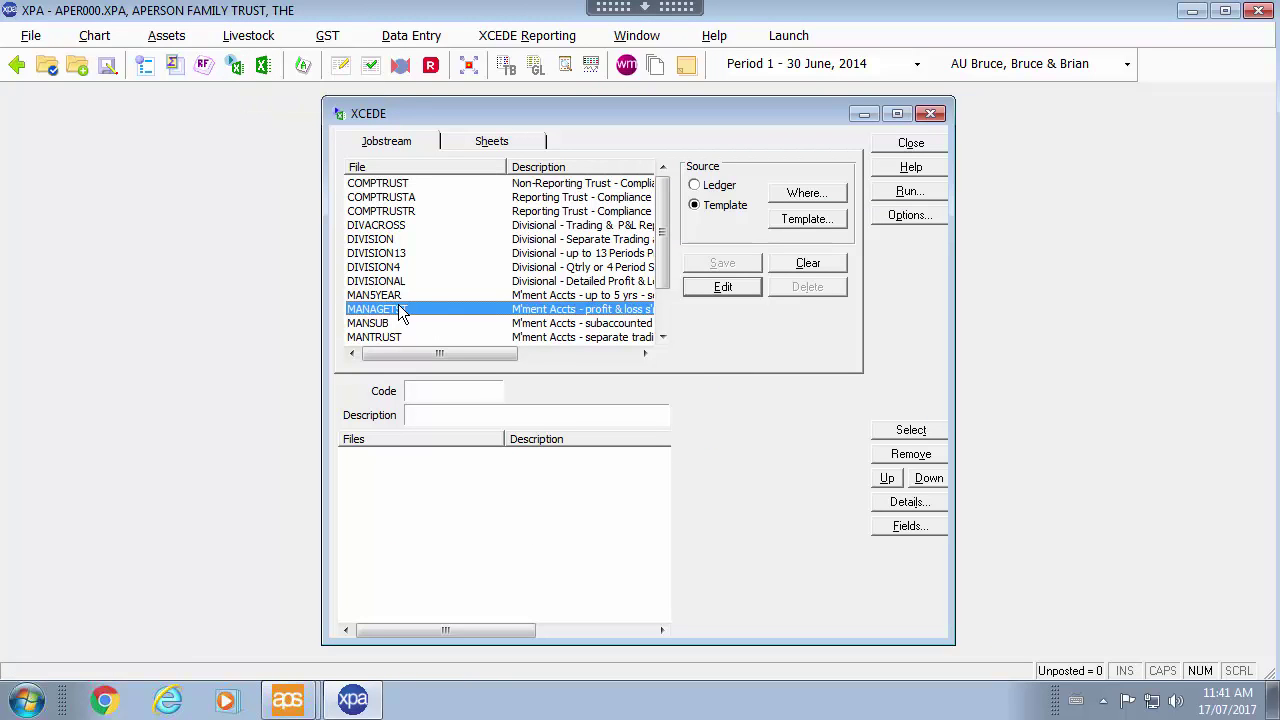
{"action": "left_click", "coordinate": [906, 192]}
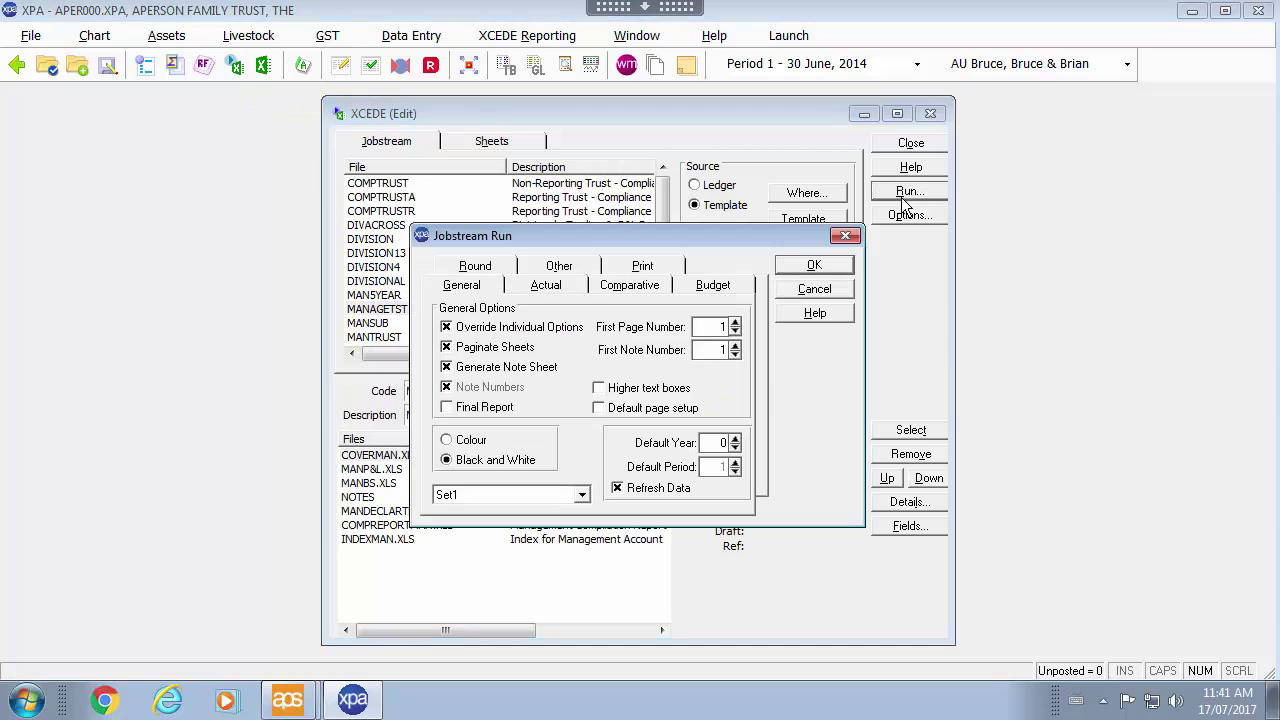
{"action": "left_click", "coordinate": [818, 268]}
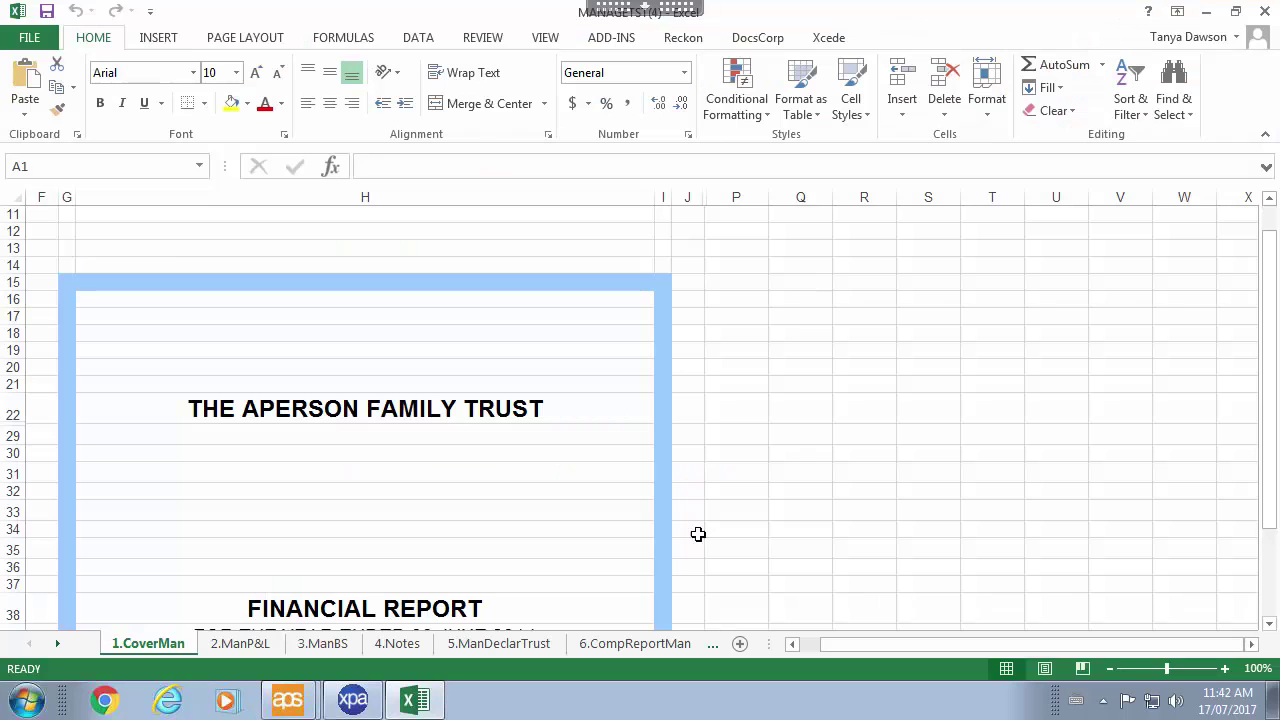
Check the profit and loss statement in the generated Excel workbook, and close the workbook and the XCEDE window
{"action": "left_click", "coordinate": [230, 646]}
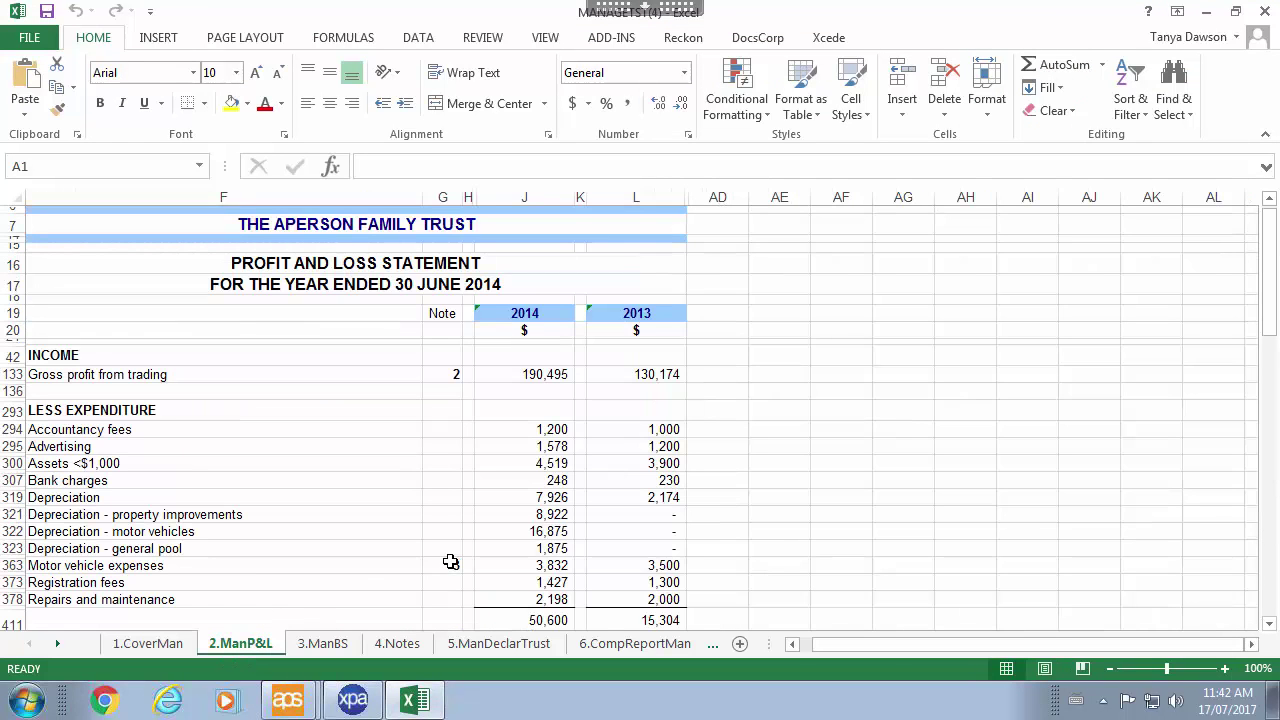
{"action": "left_click", "coordinate": [1259, 14]}
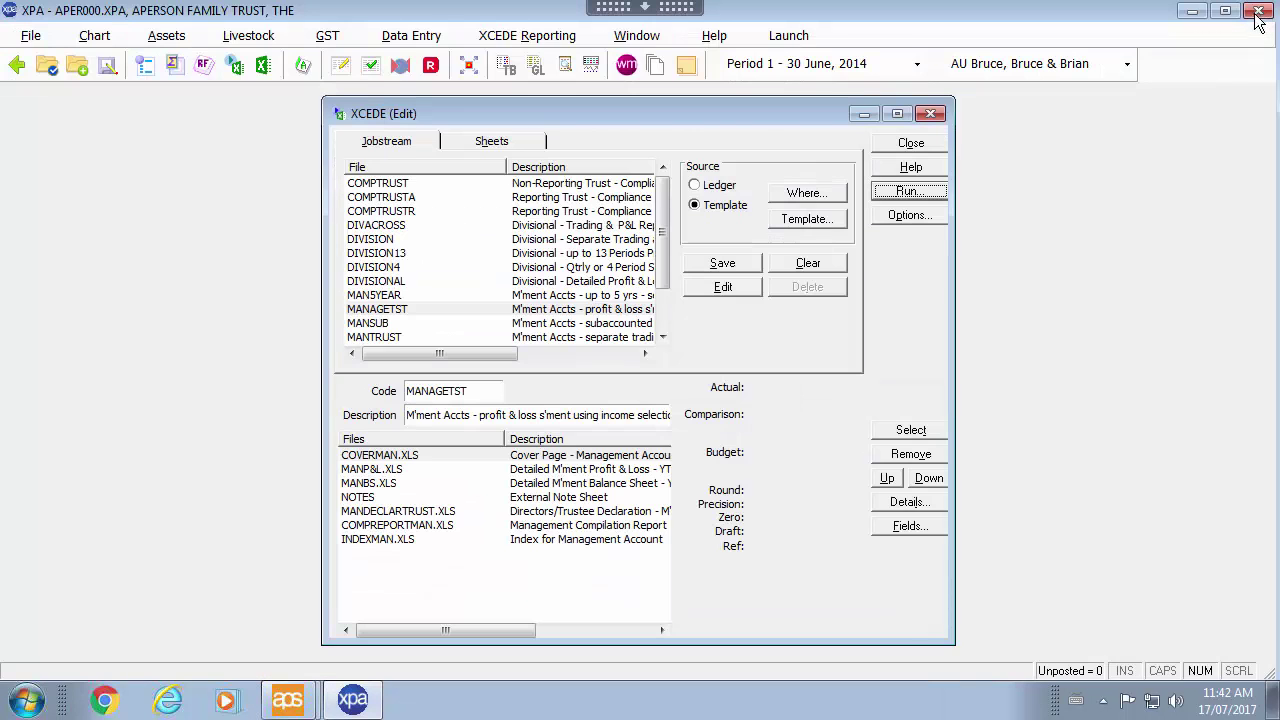
{"action": "left_click", "coordinate": [930, 145]}
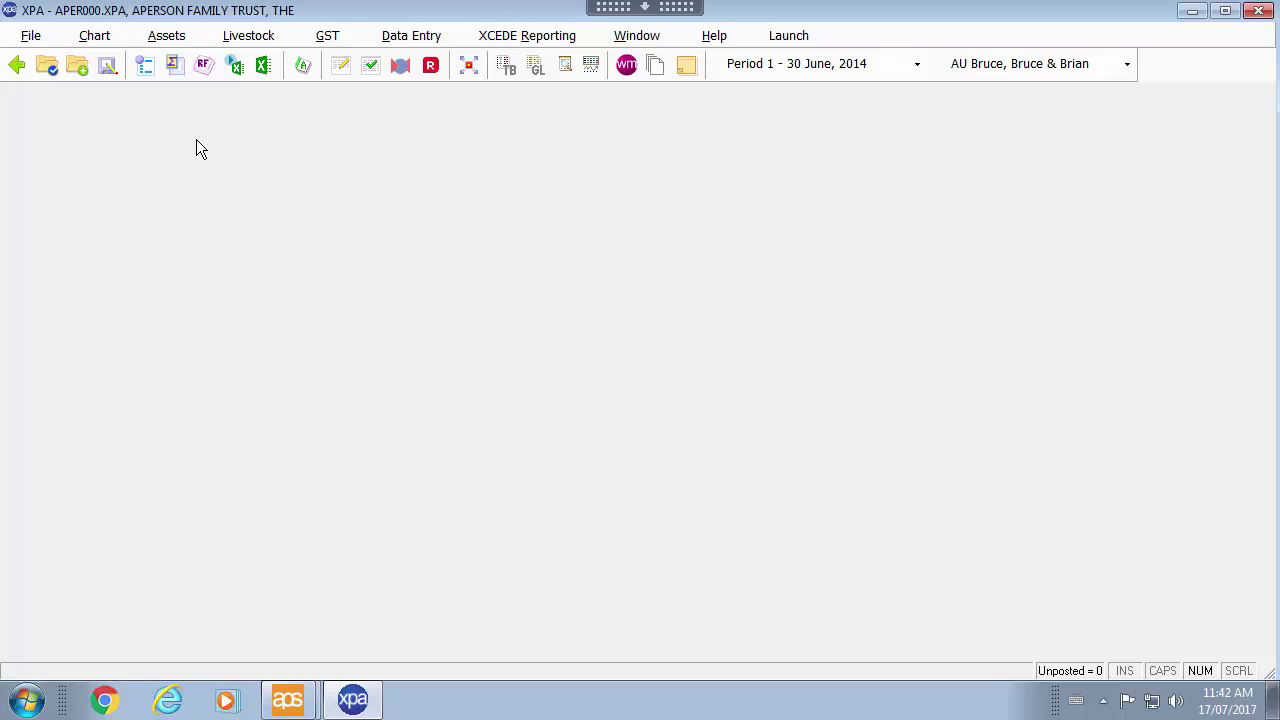
Save the ledger as a new copy named "ZZ_APER000 - checking it works before doing live" without applying the Client/Matter links
{"action": "left_click", "coordinate": [108, 66]}
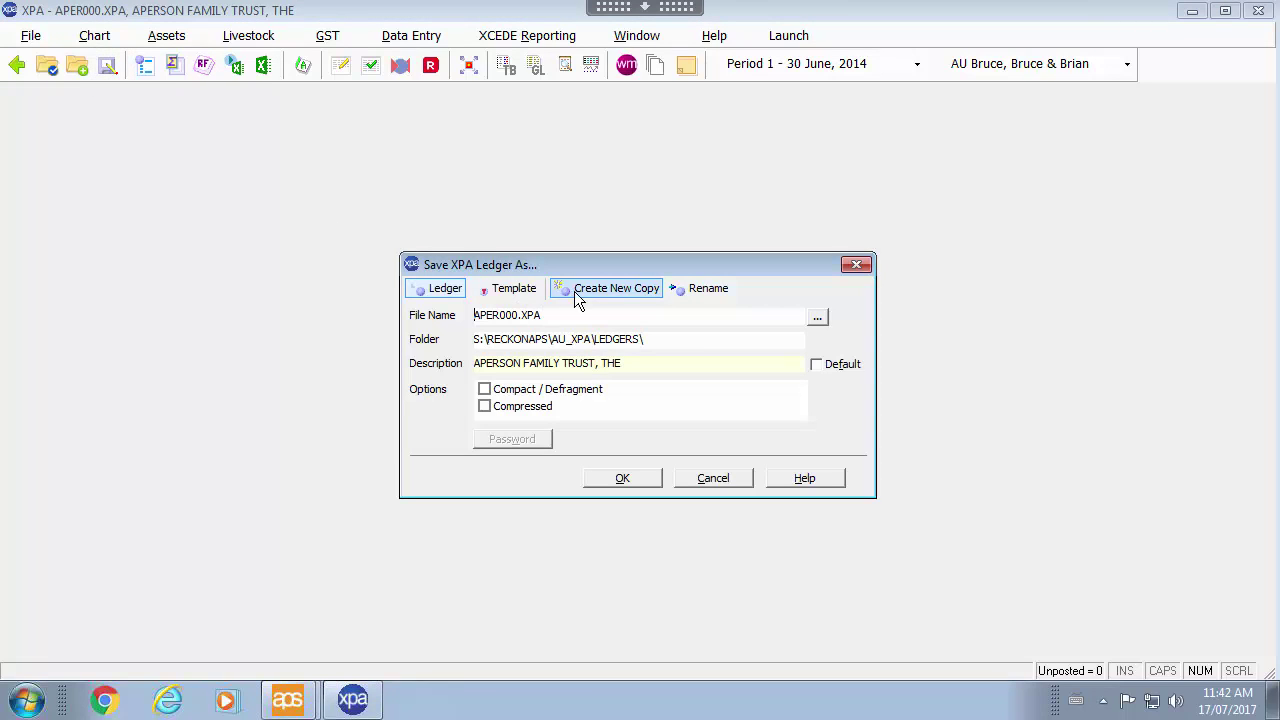
{"action": "left_click", "coordinate": [518, 318]}
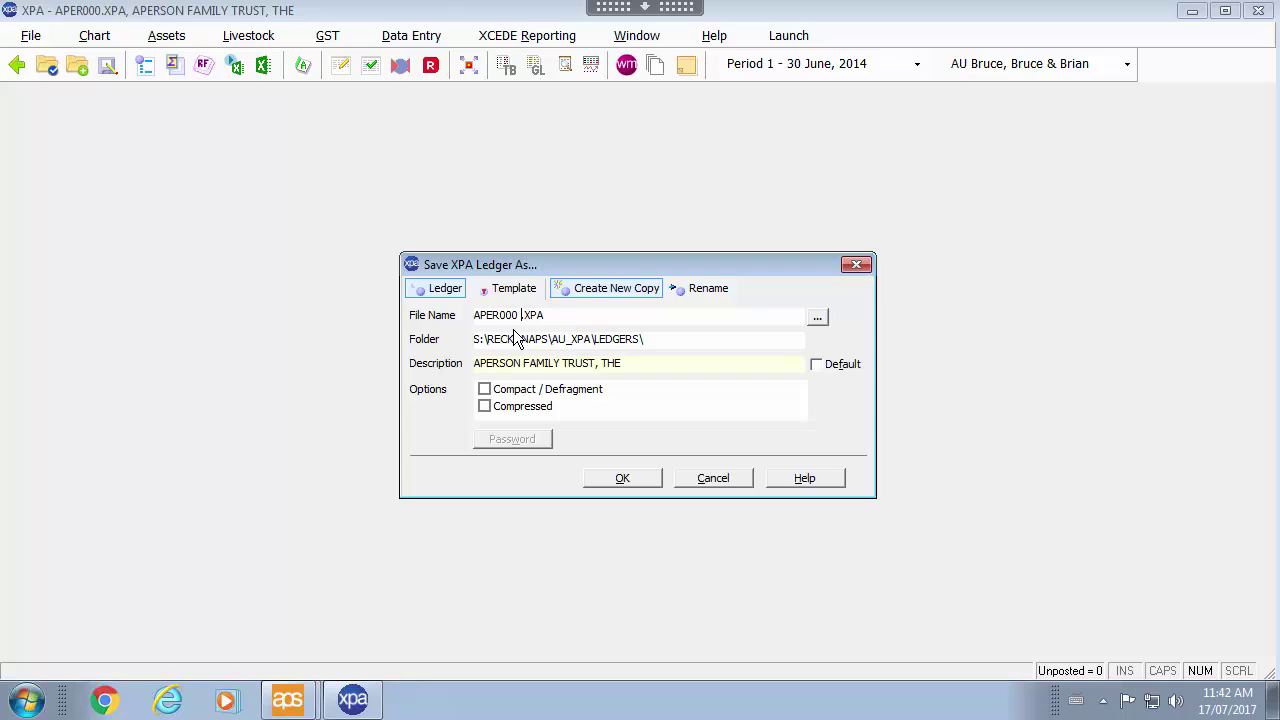
{"action": "key", "text": "Delete"}
{"action": "key", "text": "Delete"}
{"action": "key", "text": "Delete"}
{"action": "type", "text": "- checking it works before doing live"}
{"action": "key", "text": "Home"}
{"action": "type", "text": "ZZ_"}
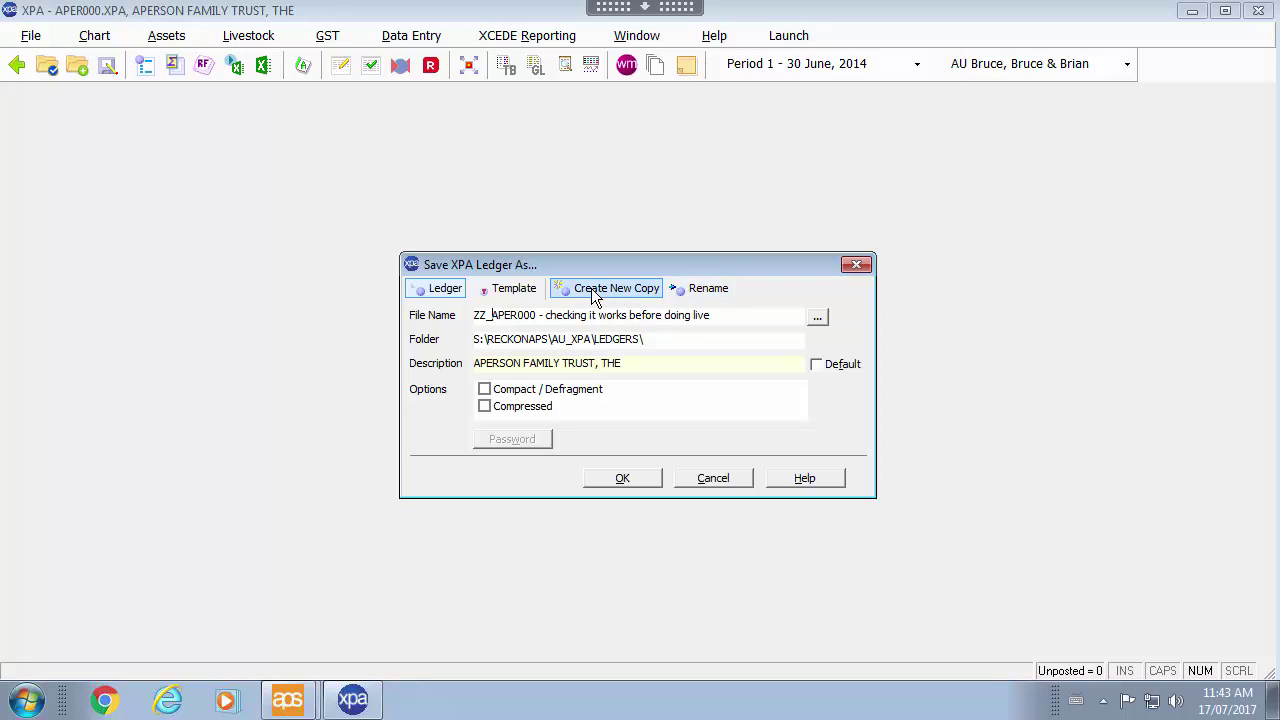
{"action": "left_click", "coordinate": [632, 477]}
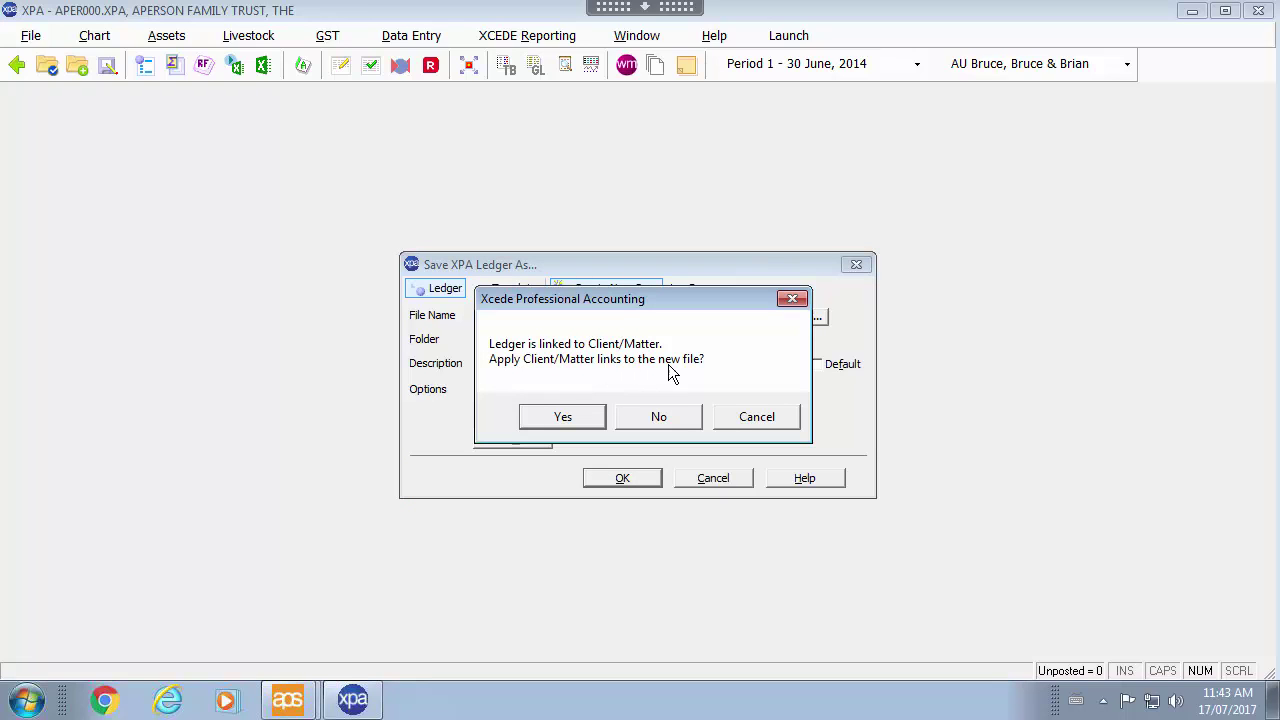
{"action": "left_click", "coordinate": [675, 419]}
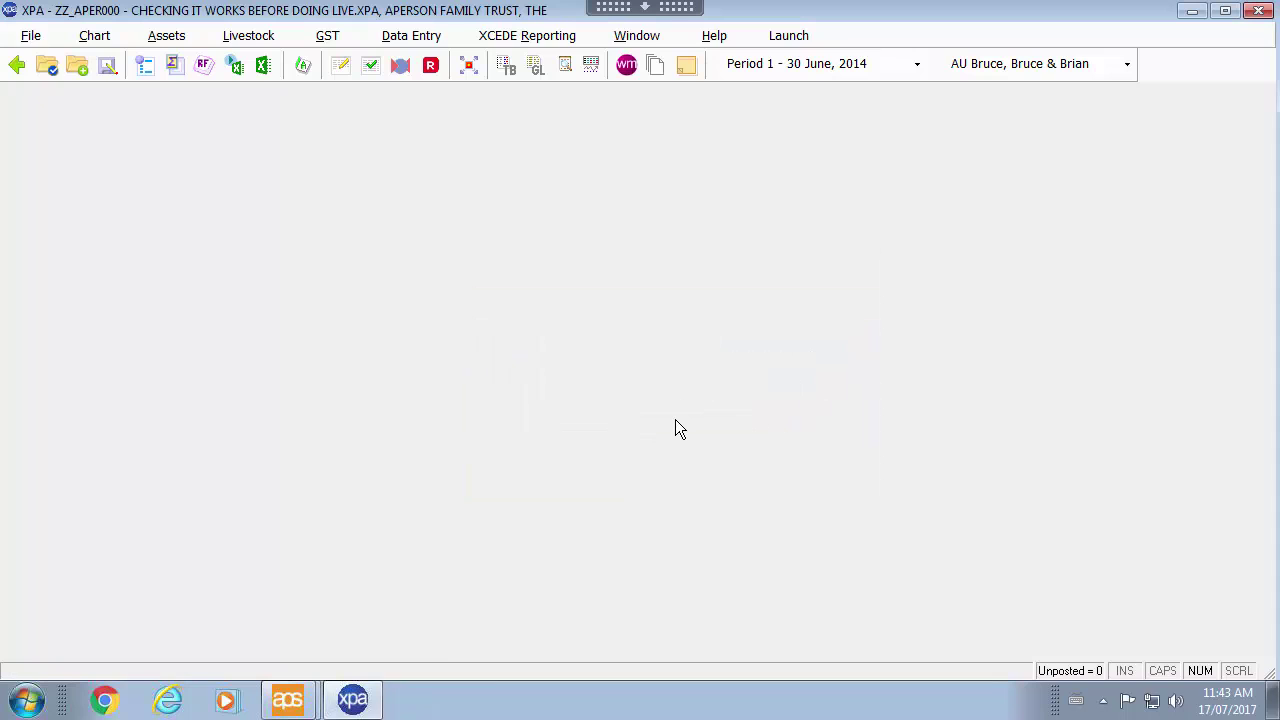
Set up Balance Forward to retain 5 years of balances and 2 years of transactions, copying only this year's Text and Memo reporting fields
{"action": "left_click", "coordinate": [32, 37]}
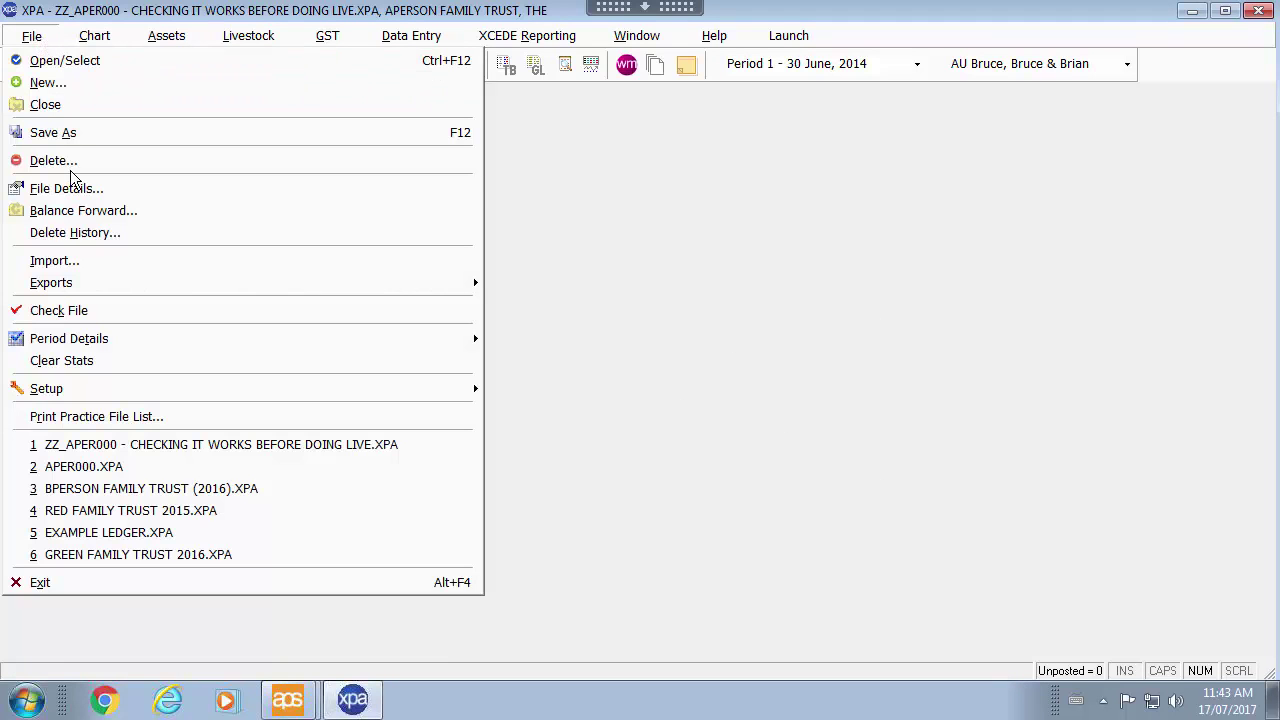
{"action": "left_click", "coordinate": [87, 212]}
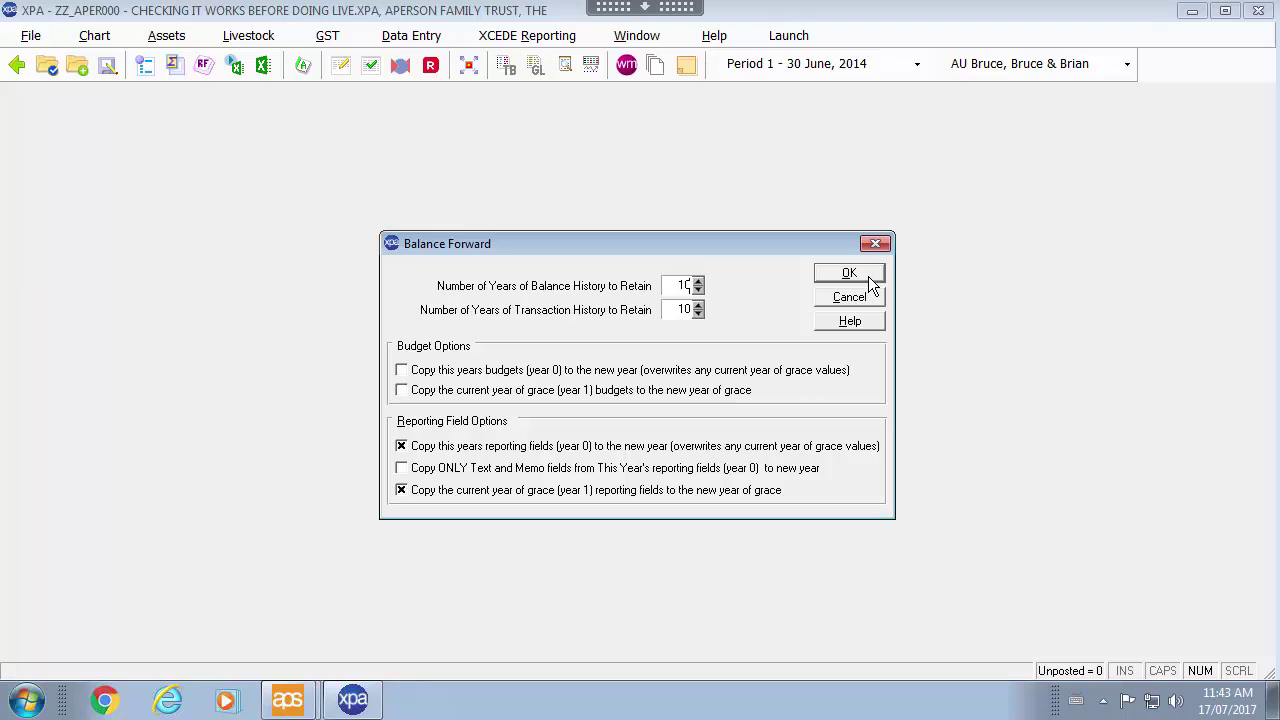
{"action": "left_click", "coordinate": [697, 291]}
{"action": "left_click", "coordinate": [697, 291]}
{"action": "left_click", "coordinate": [697, 291]}
{"action": "left_click", "coordinate": [697, 291]}
{"action": "left_click", "coordinate": [697, 291]}
{"action": "left_click", "coordinate": [697, 291]}
{"action": "left_click", "coordinate": [434, 469]}
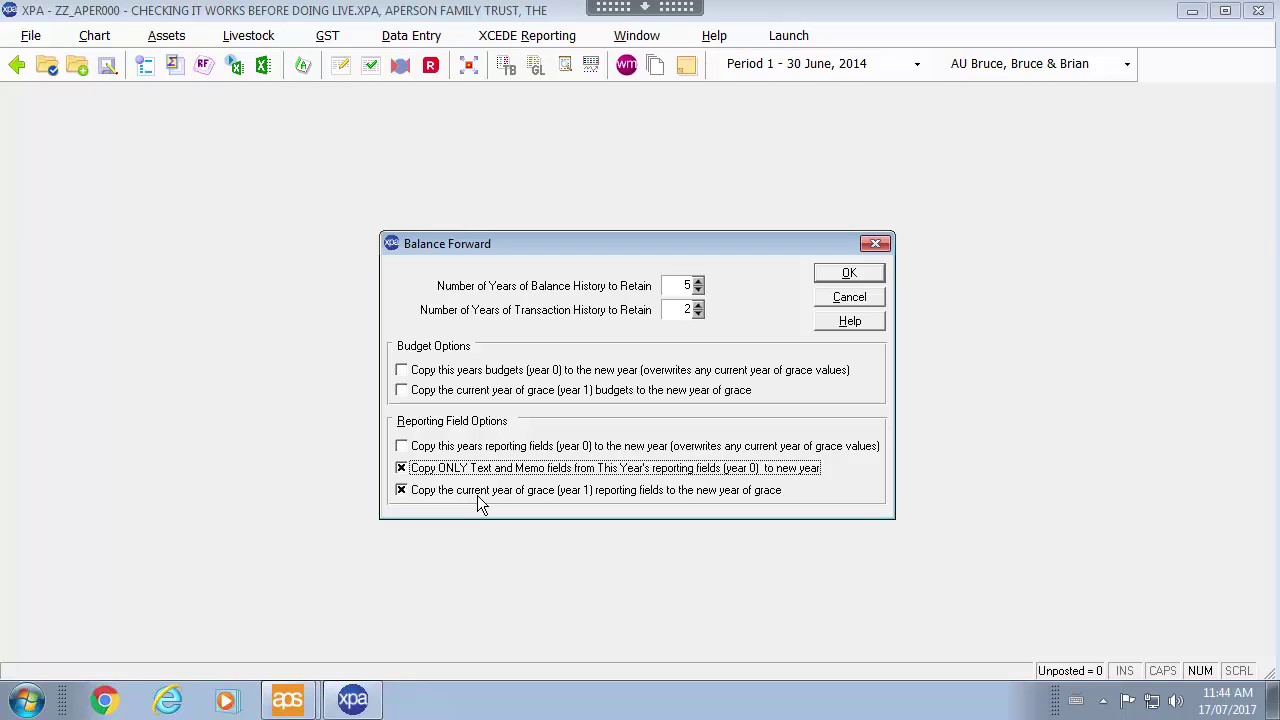
Run the balance forward on the test copy into the year ending 30/06/2015, accepting the checks and the profit distribution
{"action": "left_click", "coordinate": [840, 275]}
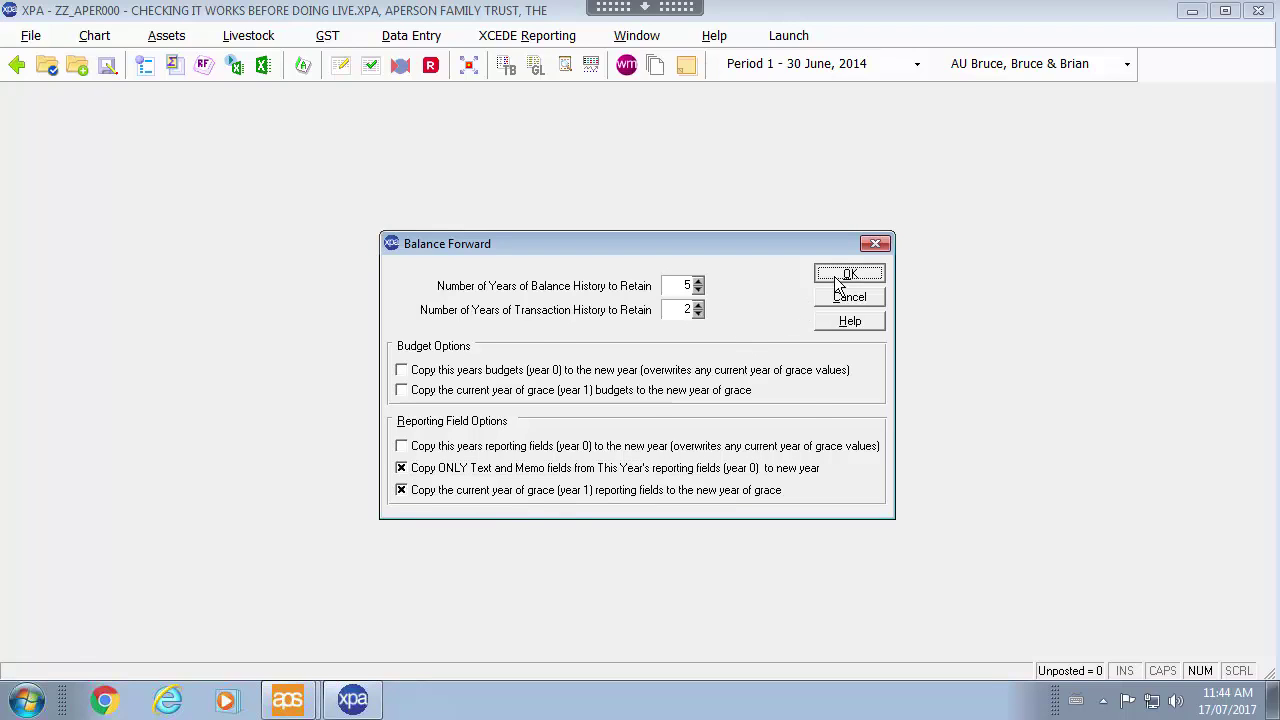
{"action": "left_click", "coordinate": [684, 416]}
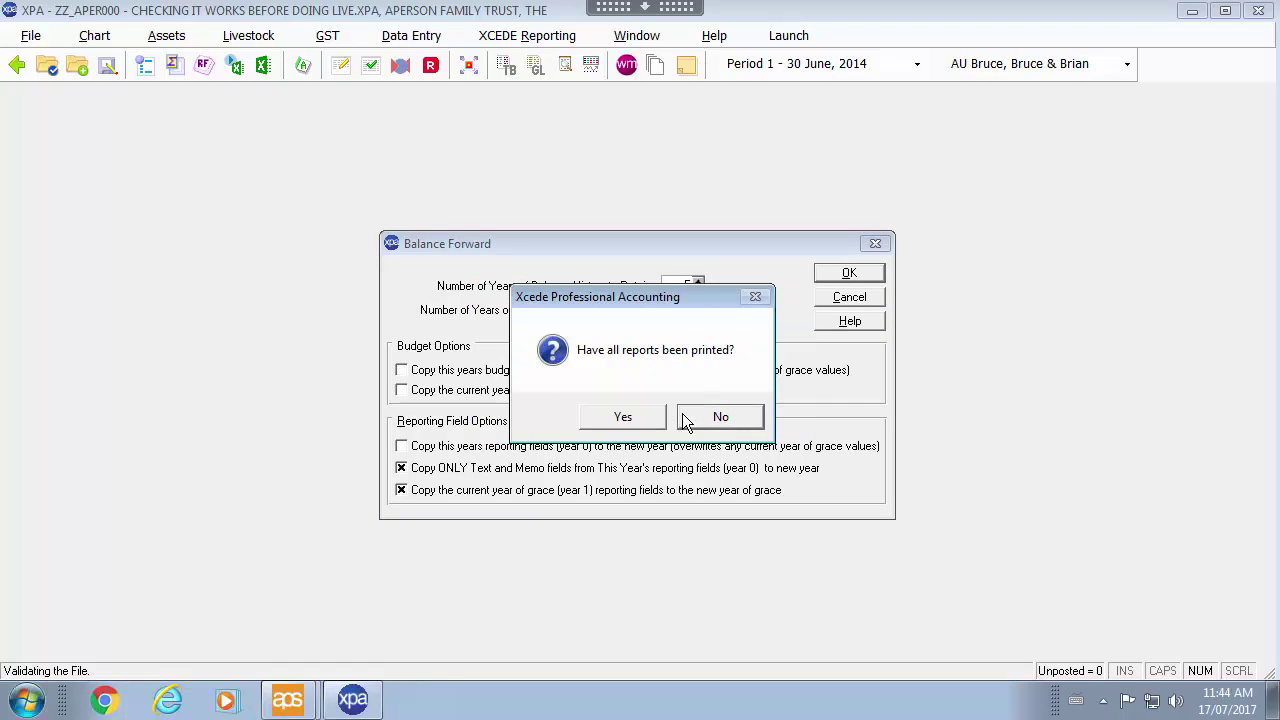
{"action": "left_click", "coordinate": [655, 419]}
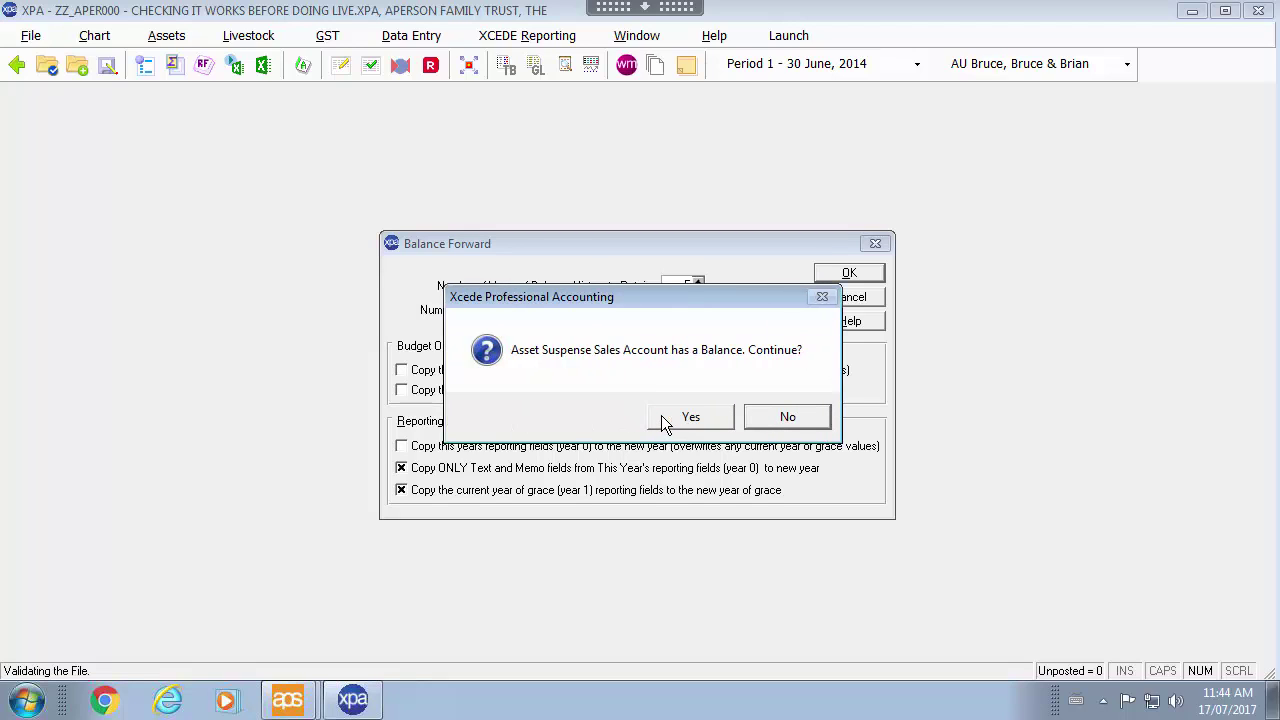
{"action": "left_click", "coordinate": [668, 417]}
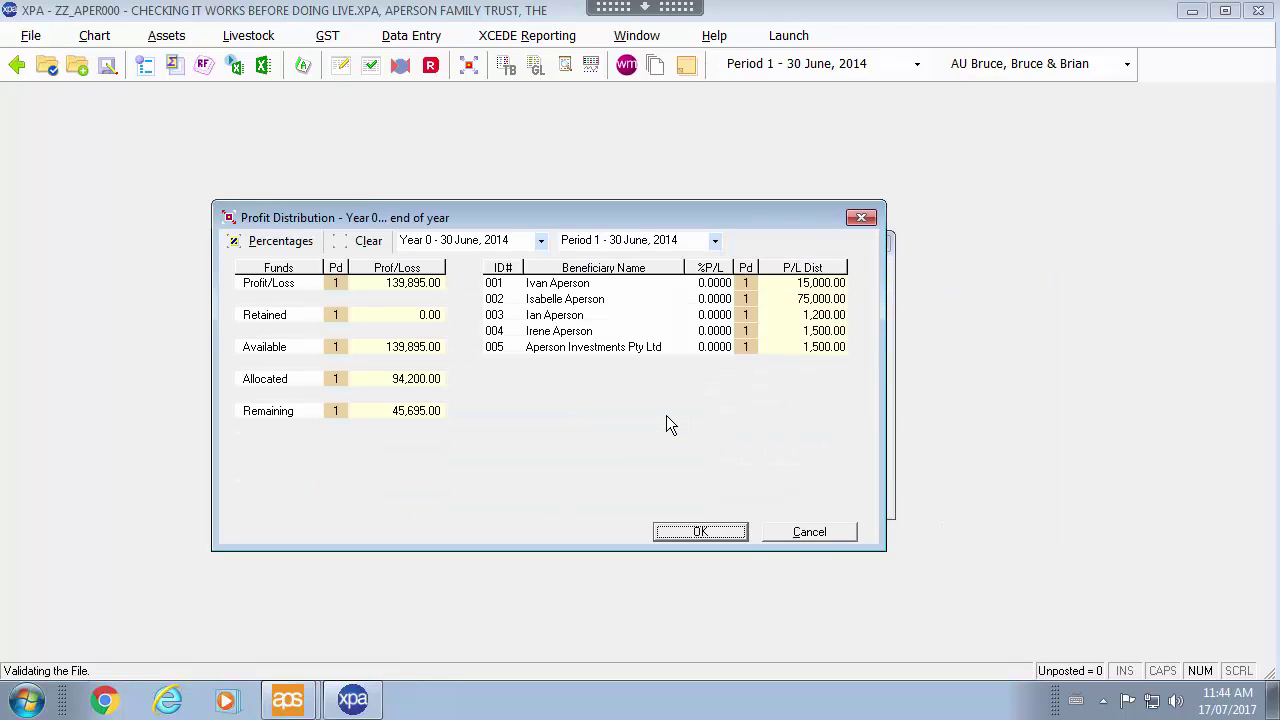
{"action": "left_click", "coordinate": [685, 535]}
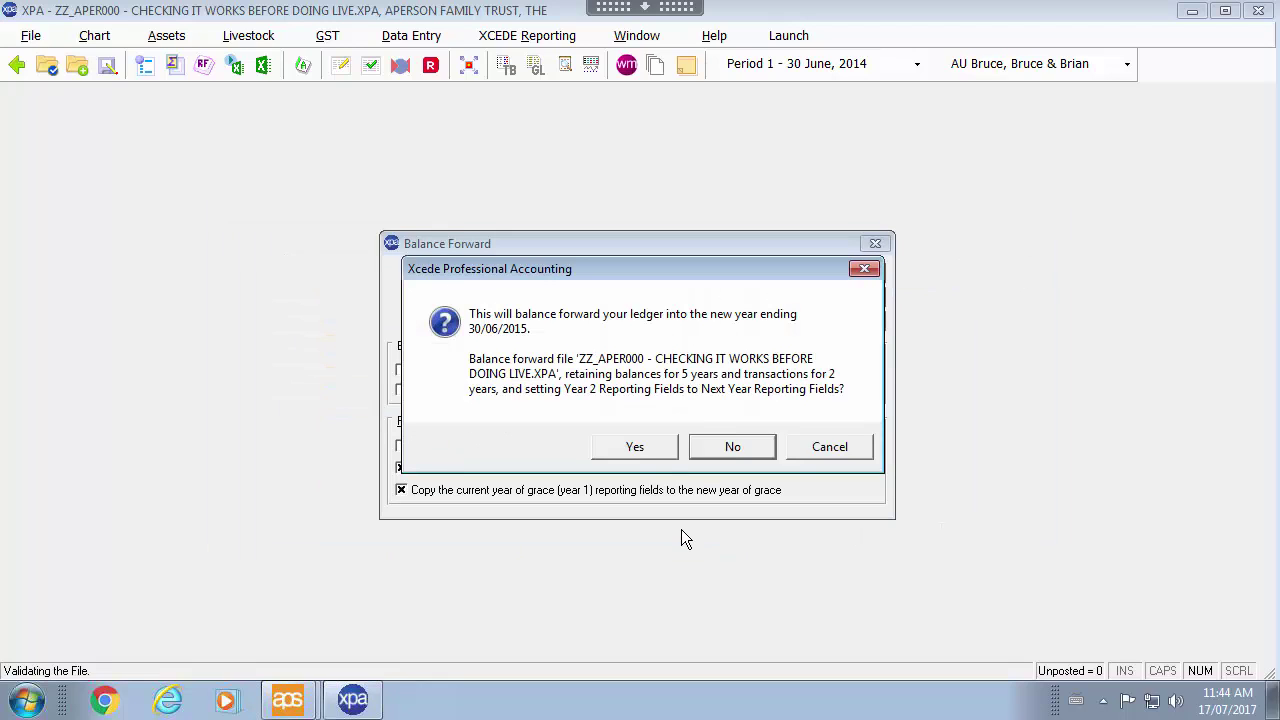
{"action": "left_click", "coordinate": [652, 452]}
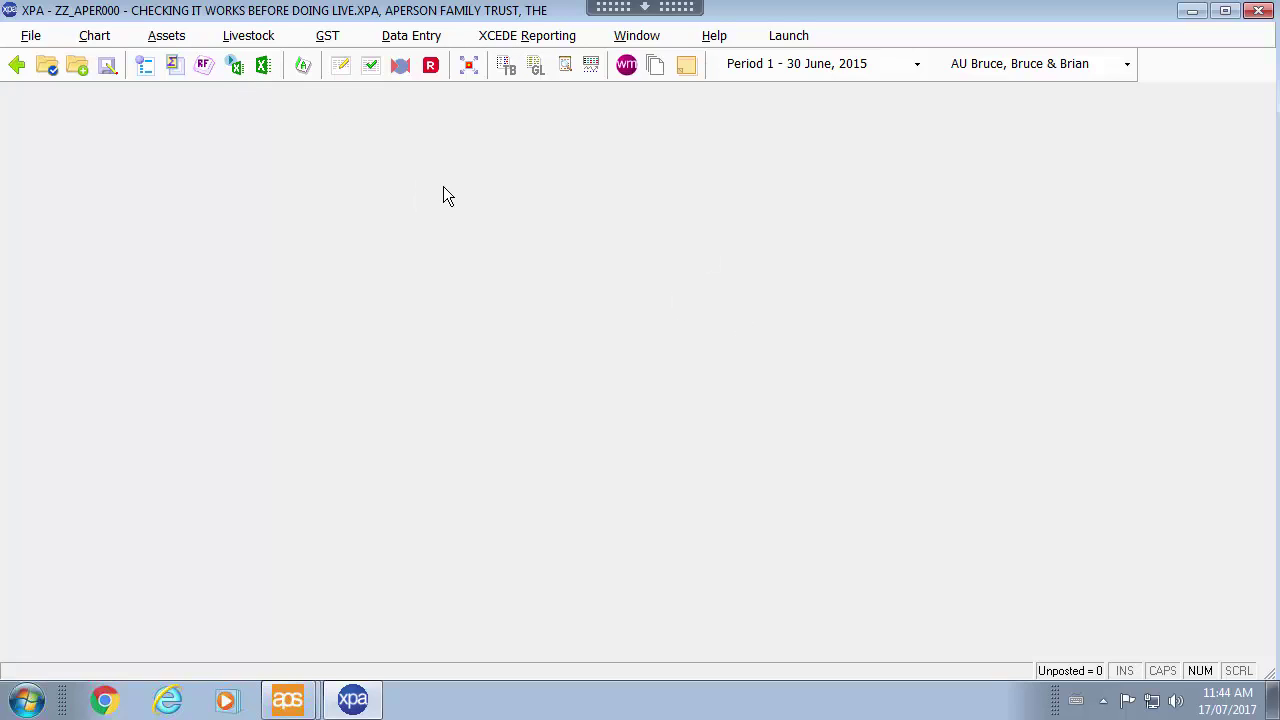
Reopen the original APER000.XPA ledger and bring up its Chart of Accounts
{"action": "left_click", "coordinate": [38, 37]}
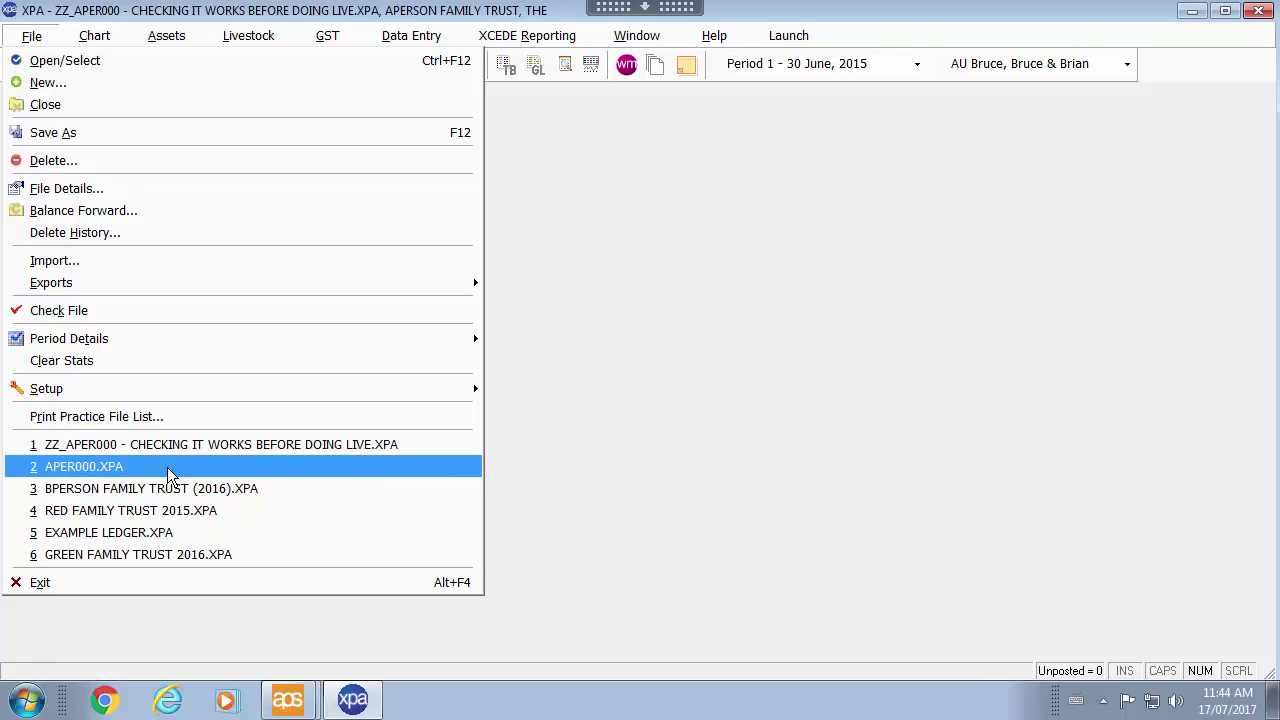
{"action": "left_click", "coordinate": [167, 467]}
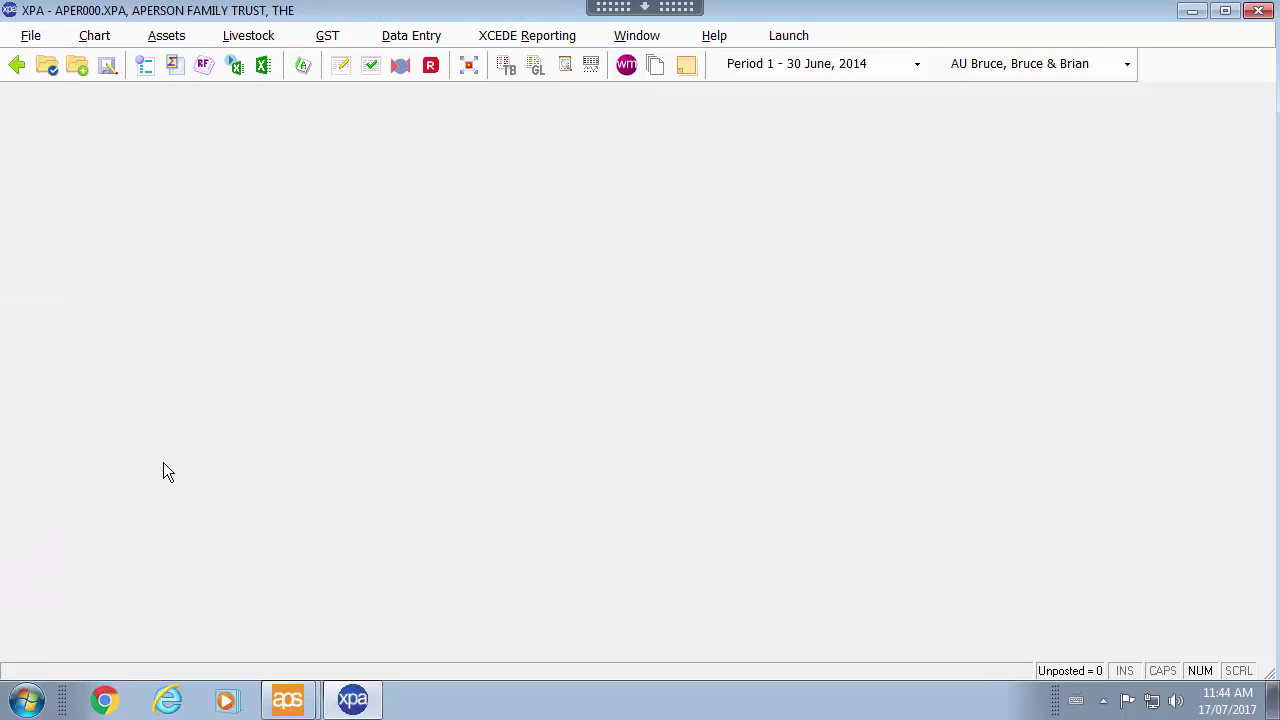
{"action": "left_click", "coordinate": [33, 36]}
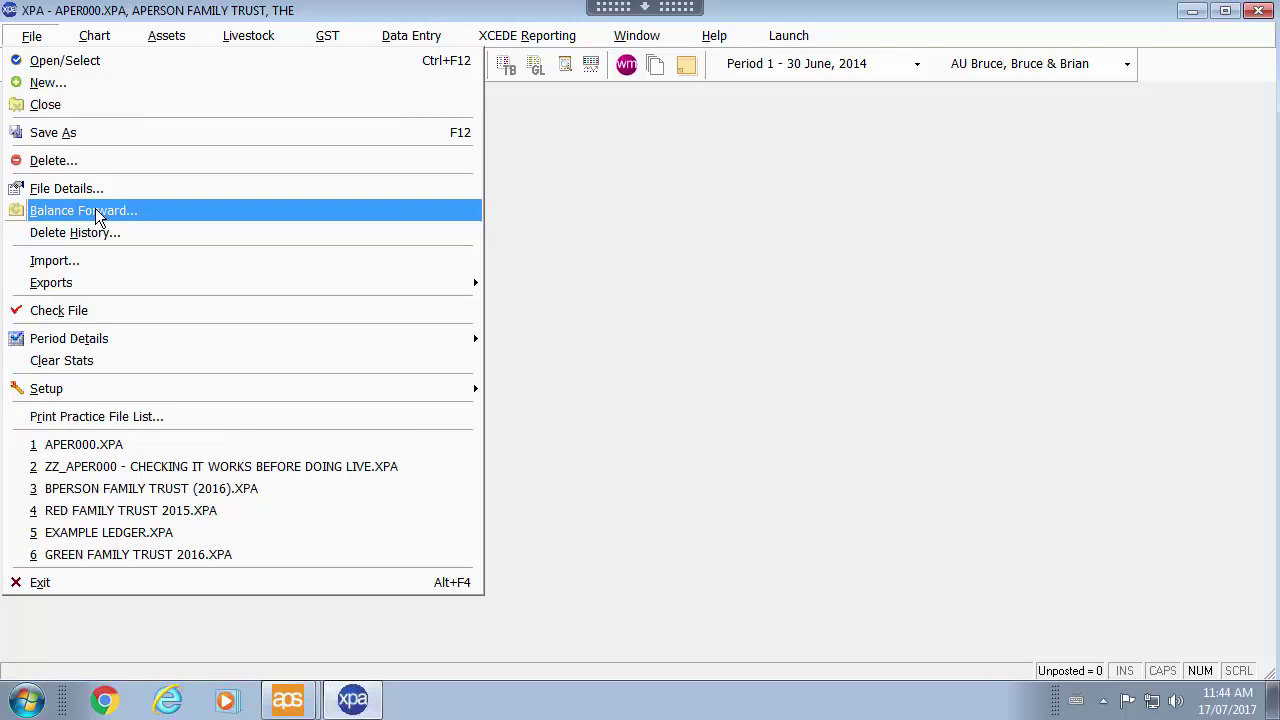
{"action": "left_click", "coordinate": [757, 230]}
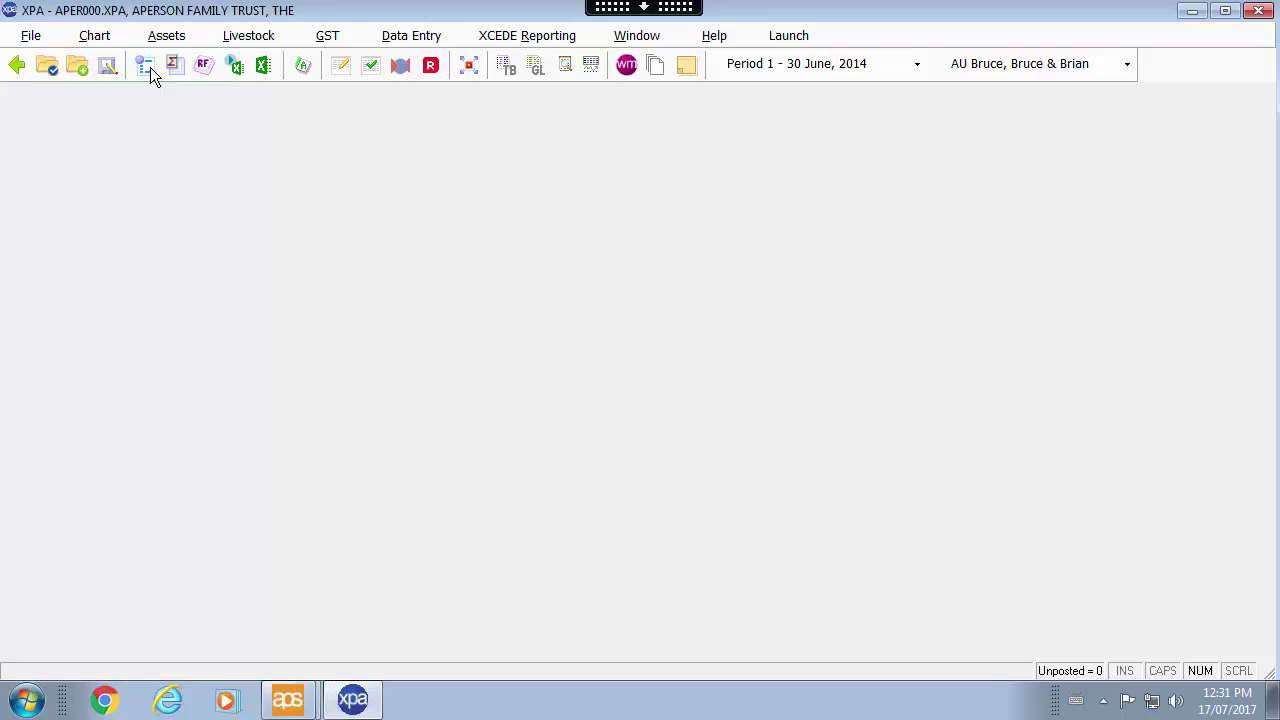
{"action": "left_click", "coordinate": [148, 67]}
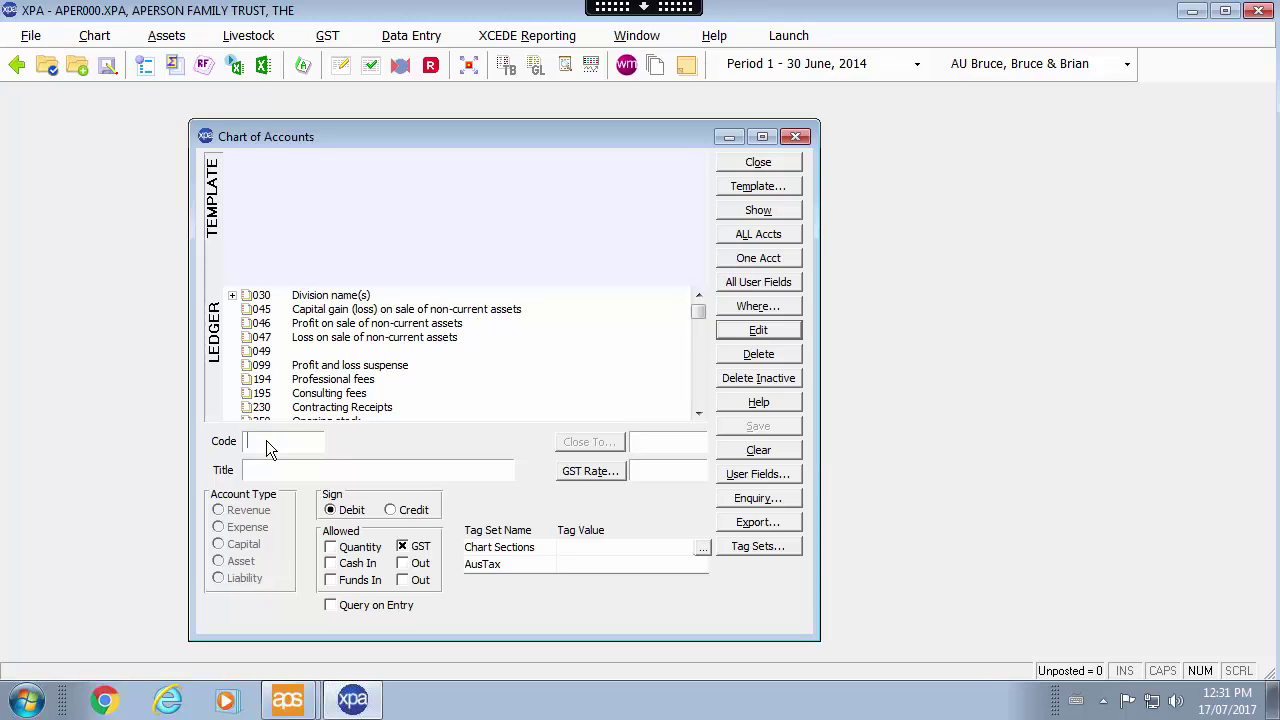
{"action": "type", "text": "696/"}
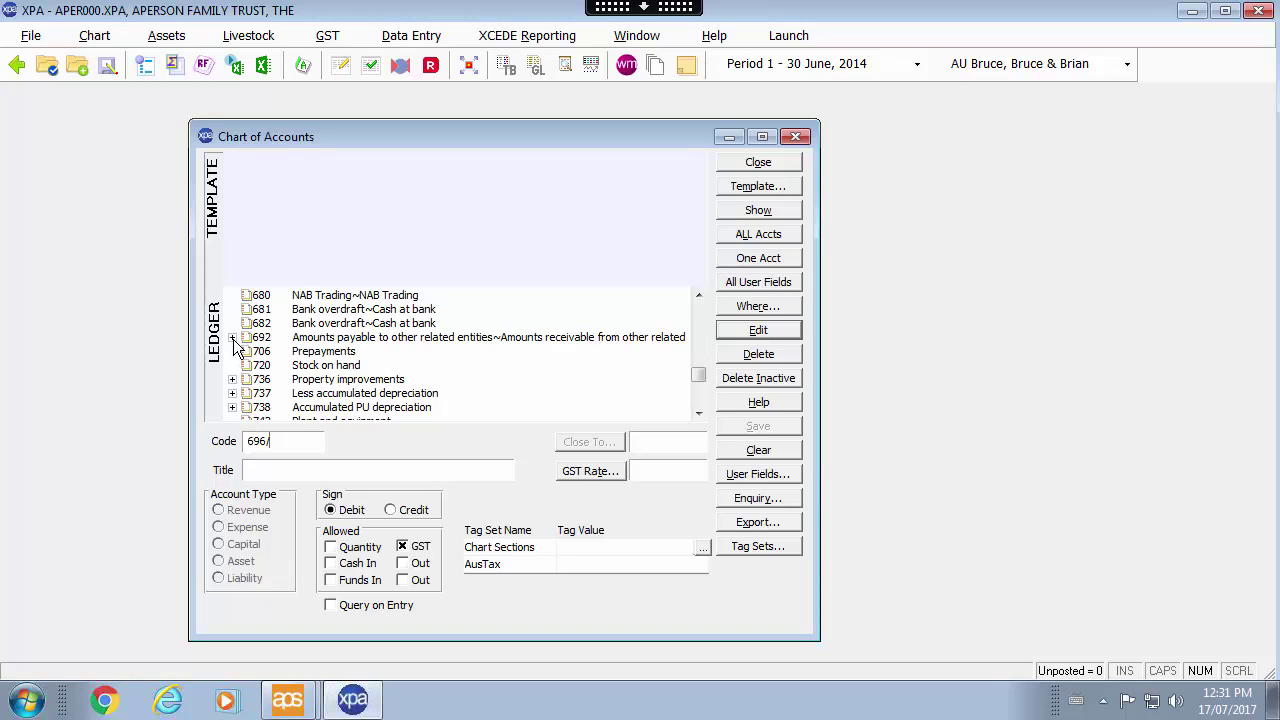
{"action": "left_click", "coordinate": [267, 472]}
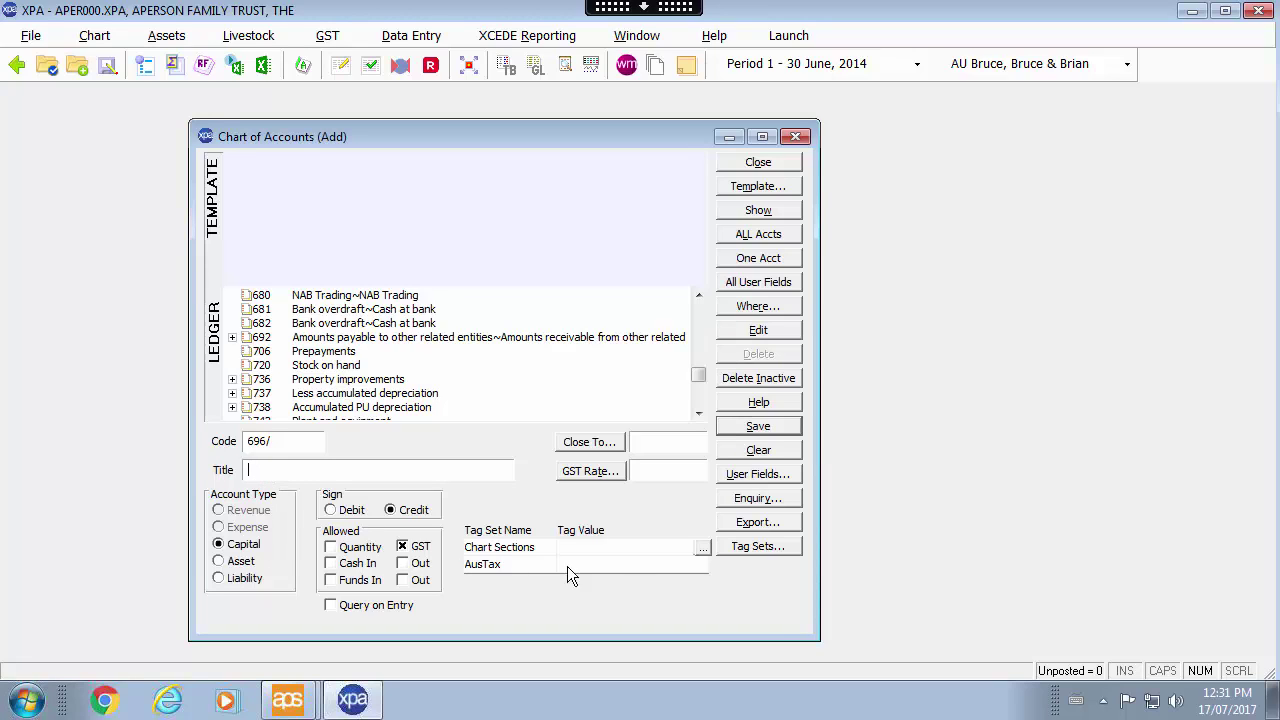
{"action": "left_click", "coordinate": [781, 452]}
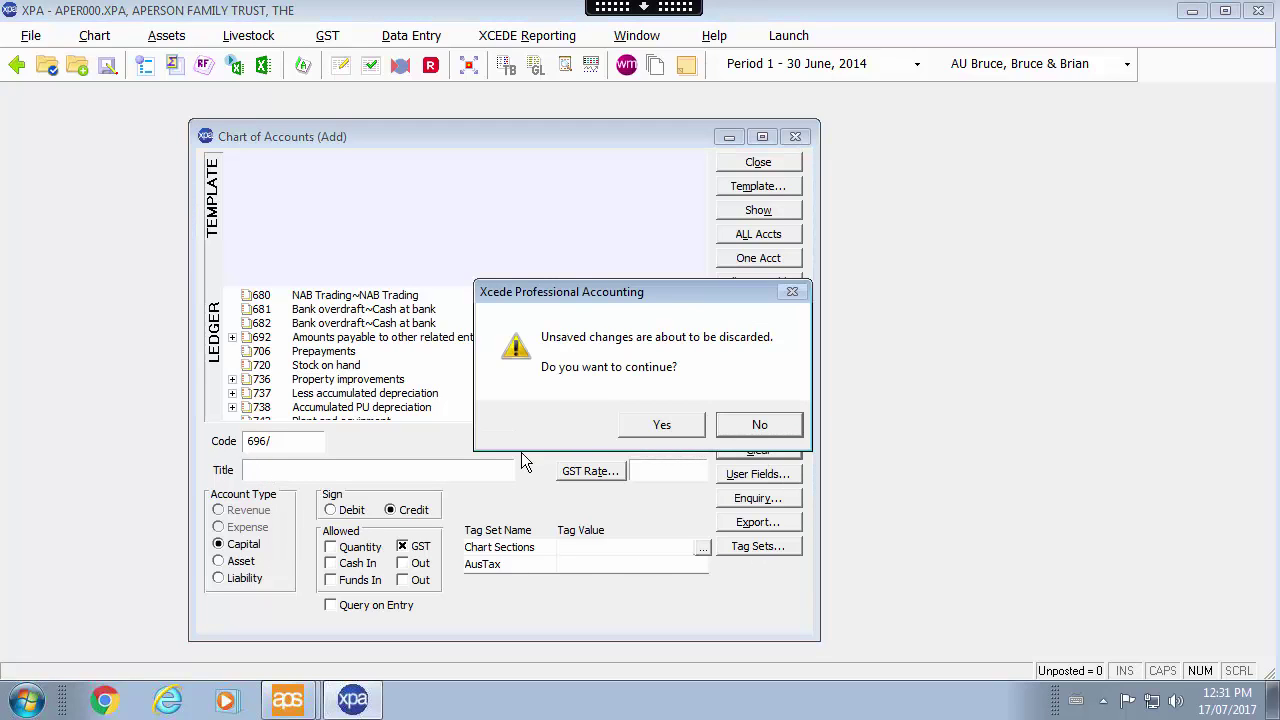
{"action": "left_click", "coordinate": [662, 425]}
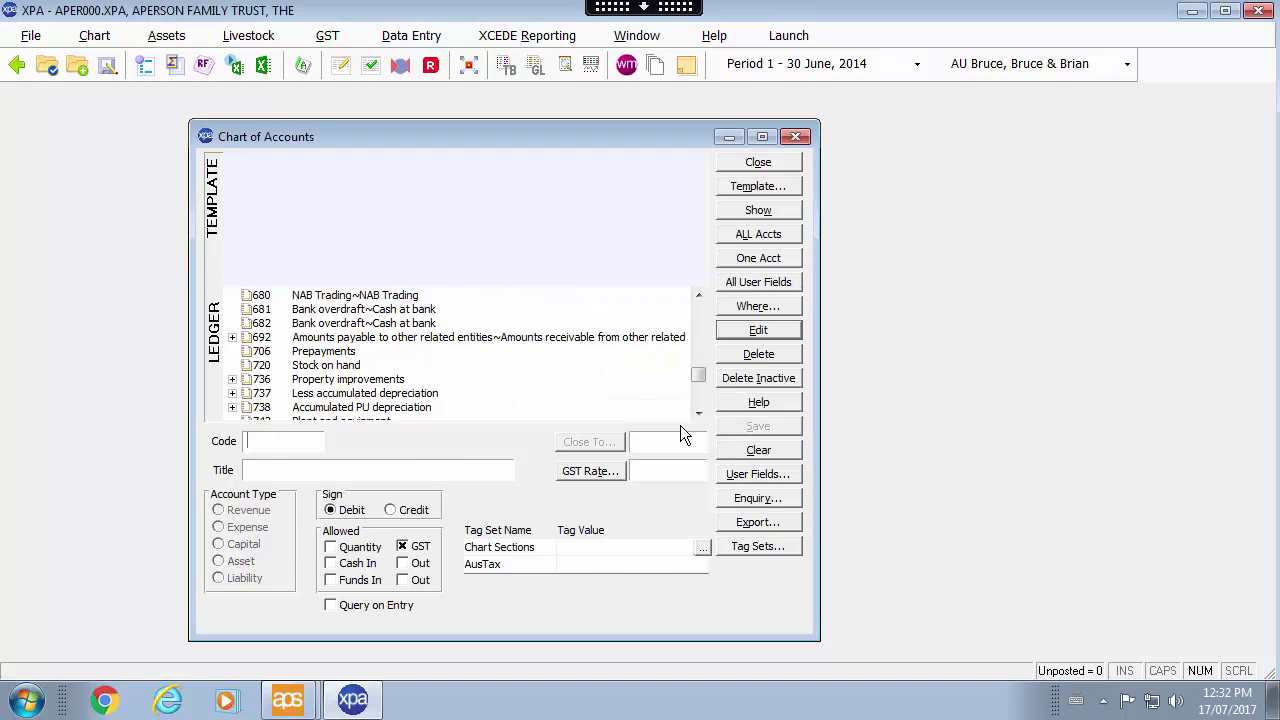
Create sub-account 692/002 based on the settings of 692/001, titling it with the second related person's full name
{"action": "left_click", "coordinate": [232, 337]}
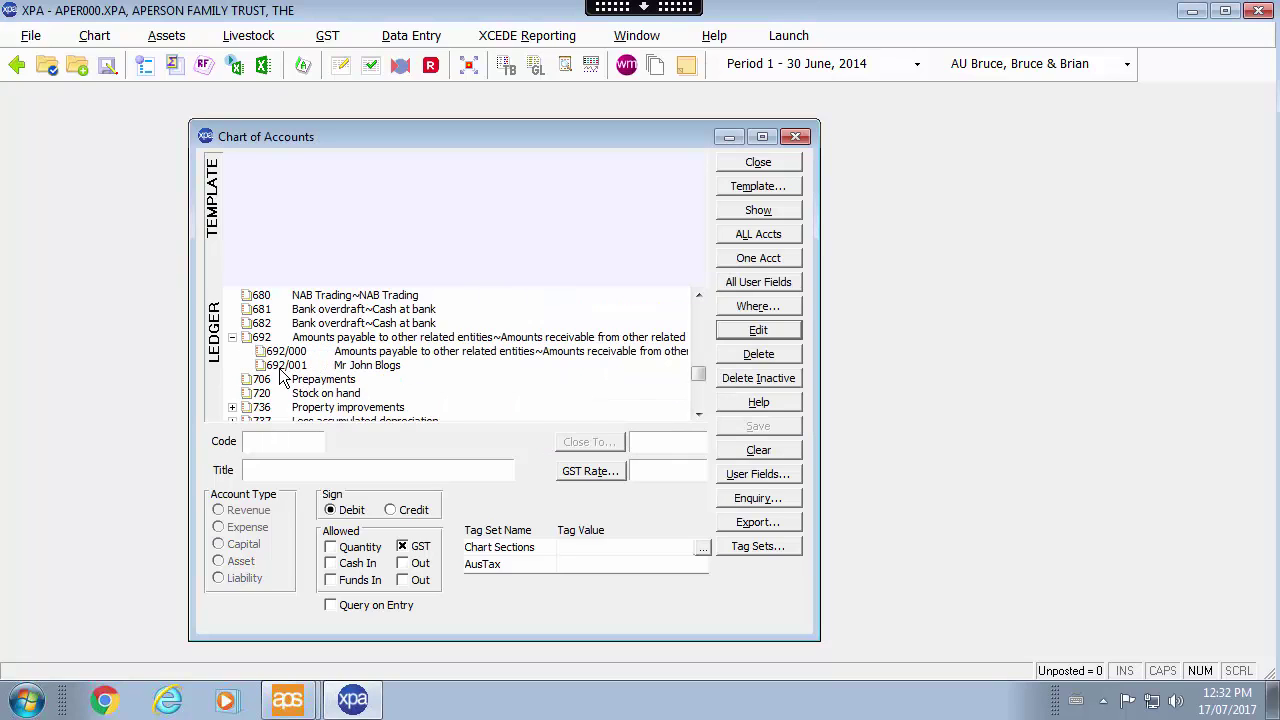
{"action": "double_click", "coordinate": [284, 366]}
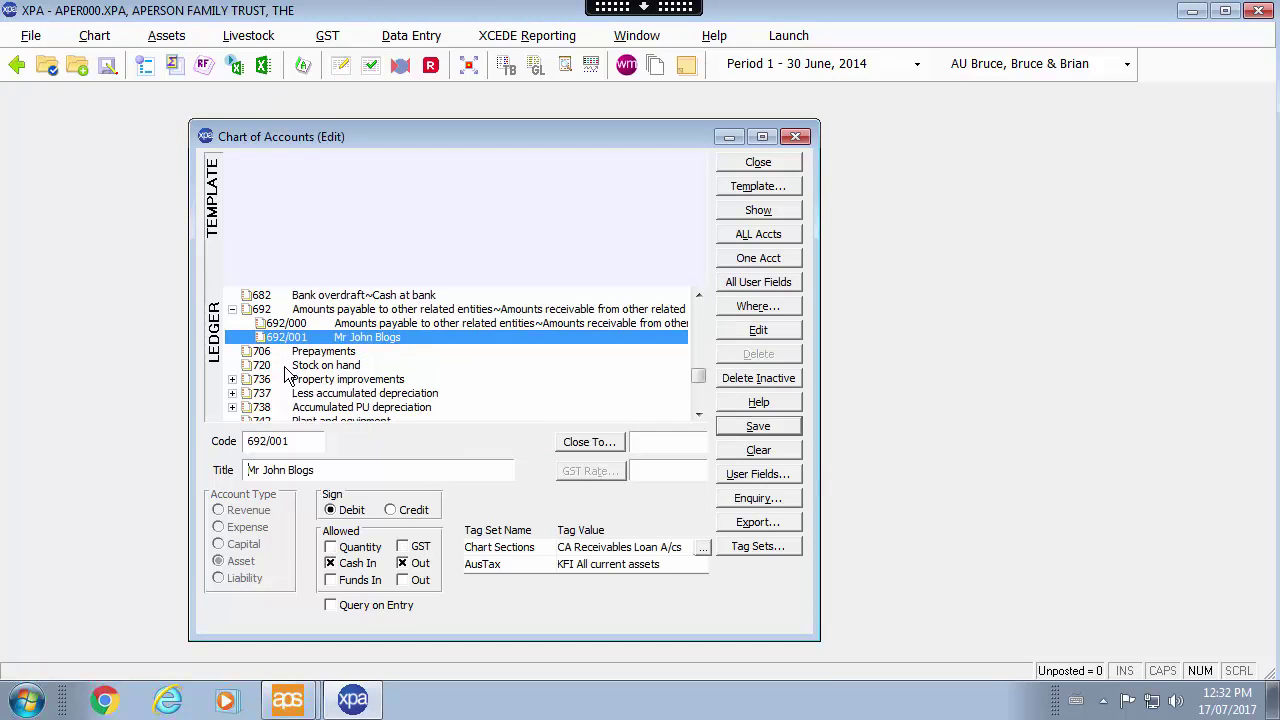
{"action": "key", "text": "BackSpace"}
{"action": "type", "text": "2"}
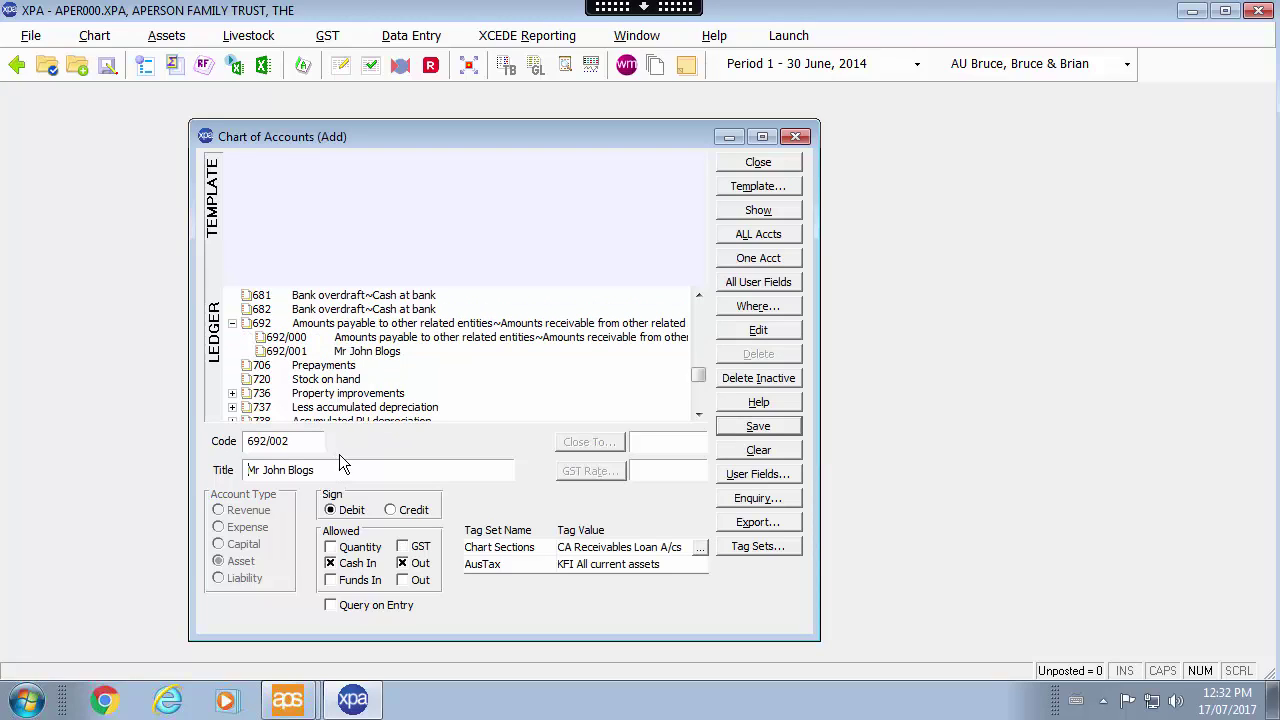
{"action": "key", "text": "Delete"}
{"action": "key", "text": "Delete"}
{"action": "key", "text": "Delete"}
{"action": "key", "text": "Delete"}
{"action": "key", "text": "Delete"}
{"action": "key", "text": "Delete"}
{"action": "key", "text": "Delete"}
{"action": "key", "text": "Delete"}
{"action": "key", "text": "Delete"}
{"action": "key", "text": "Delete"}
{"action": "key", "text": "Delete"}
{"action": "key", "text": "Delete"}
{"action": "key", "text": "Delete"}
{"action": "type", "text": "Mrs Joanna Bloggs"}
{"action": "key", "text": "Return"}
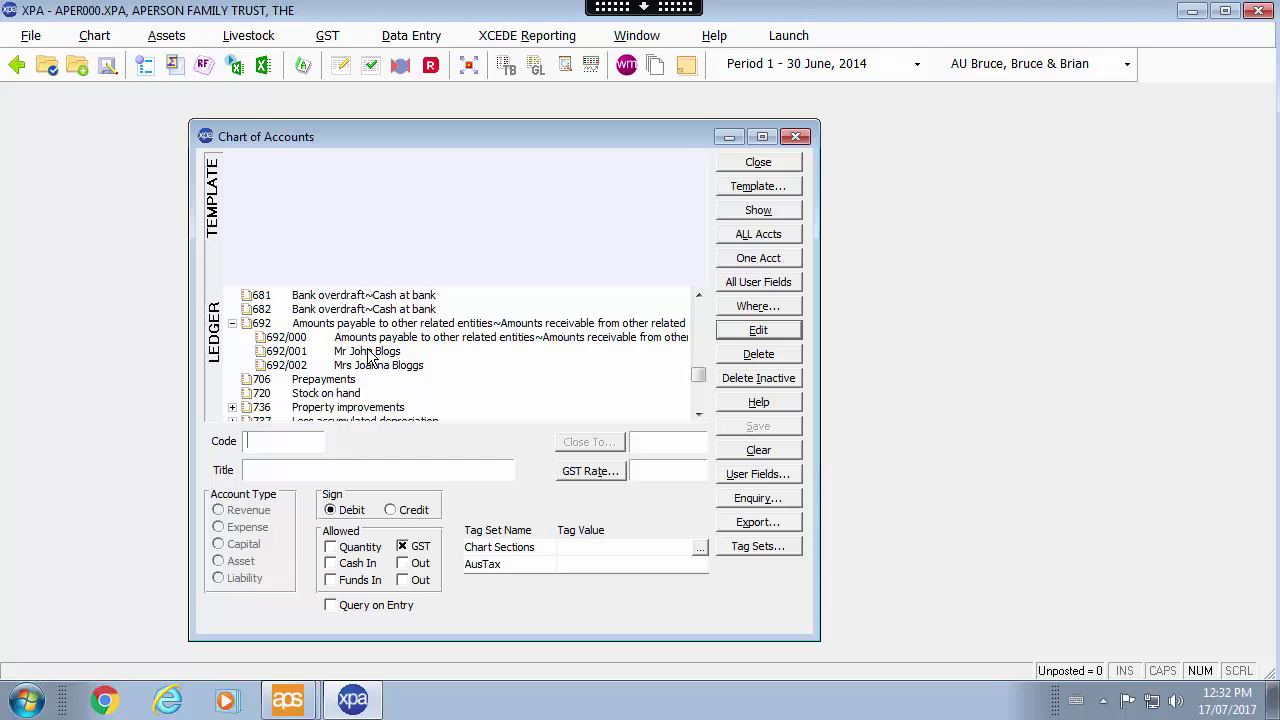
Correct the surname's spelling in the title of sub-account 692/001 by adding the missing "g", and save it
{"action": "left_click", "coordinate": [368, 357]}
{"action": "left_click", "coordinate": [306, 470]}
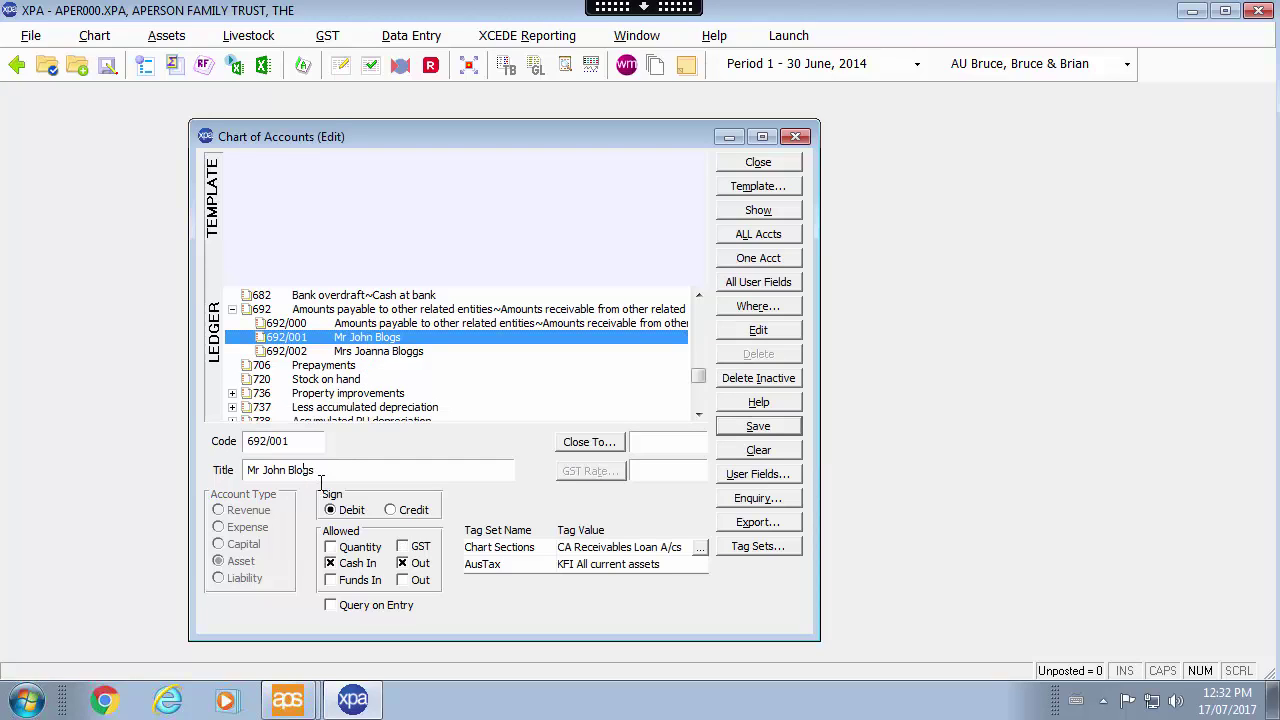
{"action": "type", "text": "g"}
{"action": "key", "text": "Return"}
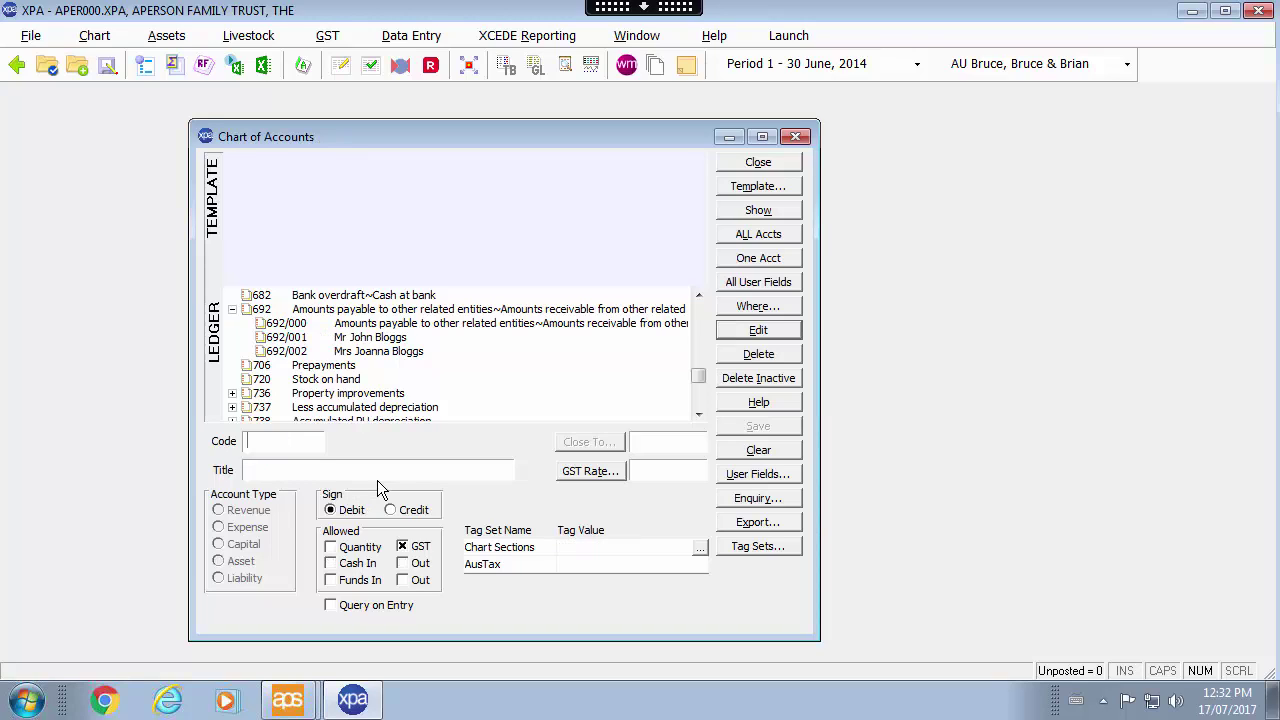
Create sub-account 706/001 from the Prepayments account, save it and expand account 706 in the ledger chart
{"action": "left_click", "coordinate": [263, 366]}
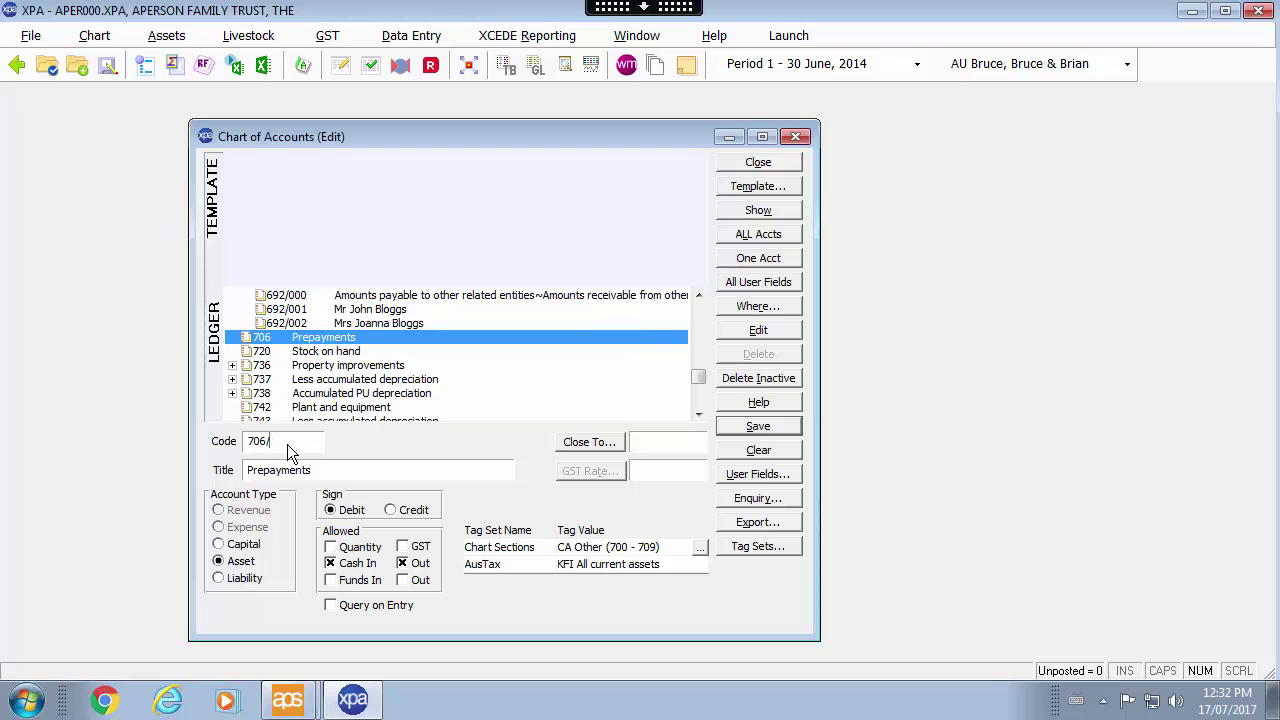
{"action": "type", "text": "001"}
{"action": "key", "text": "Tab"}
{"action": "left_click", "coordinate": [756, 427]}
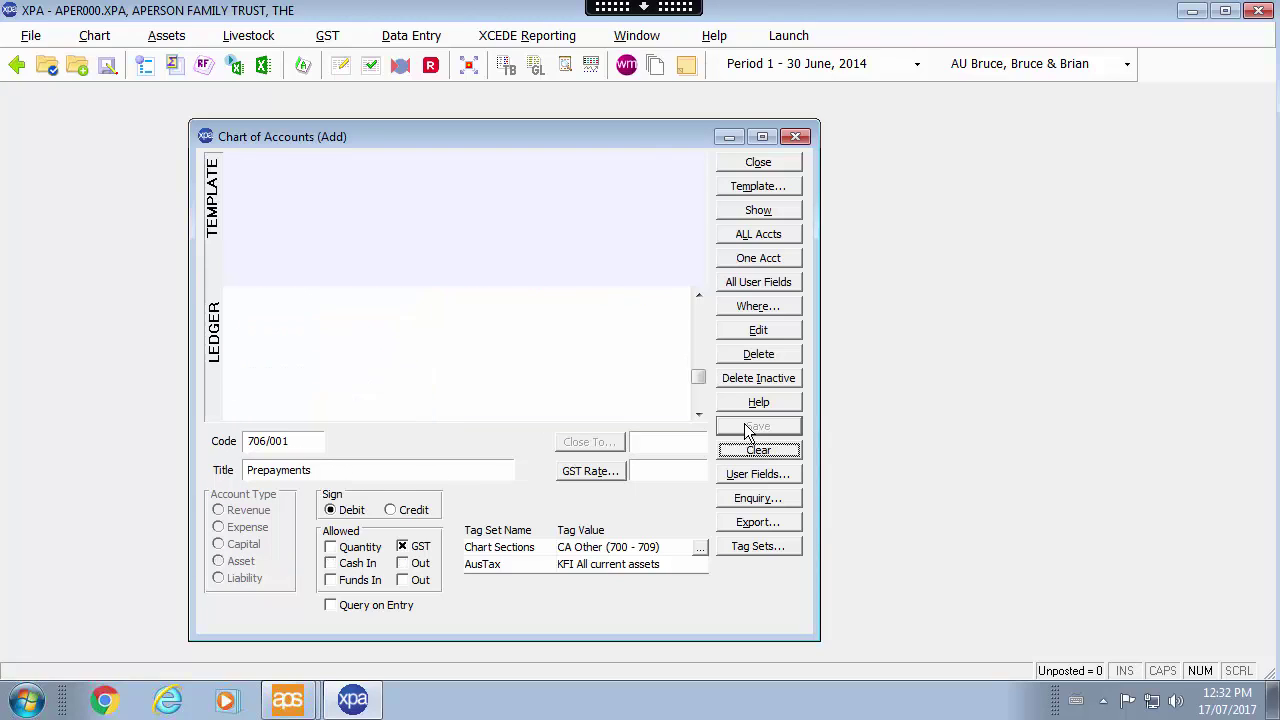
{"action": "left_click", "coordinate": [233, 337]}
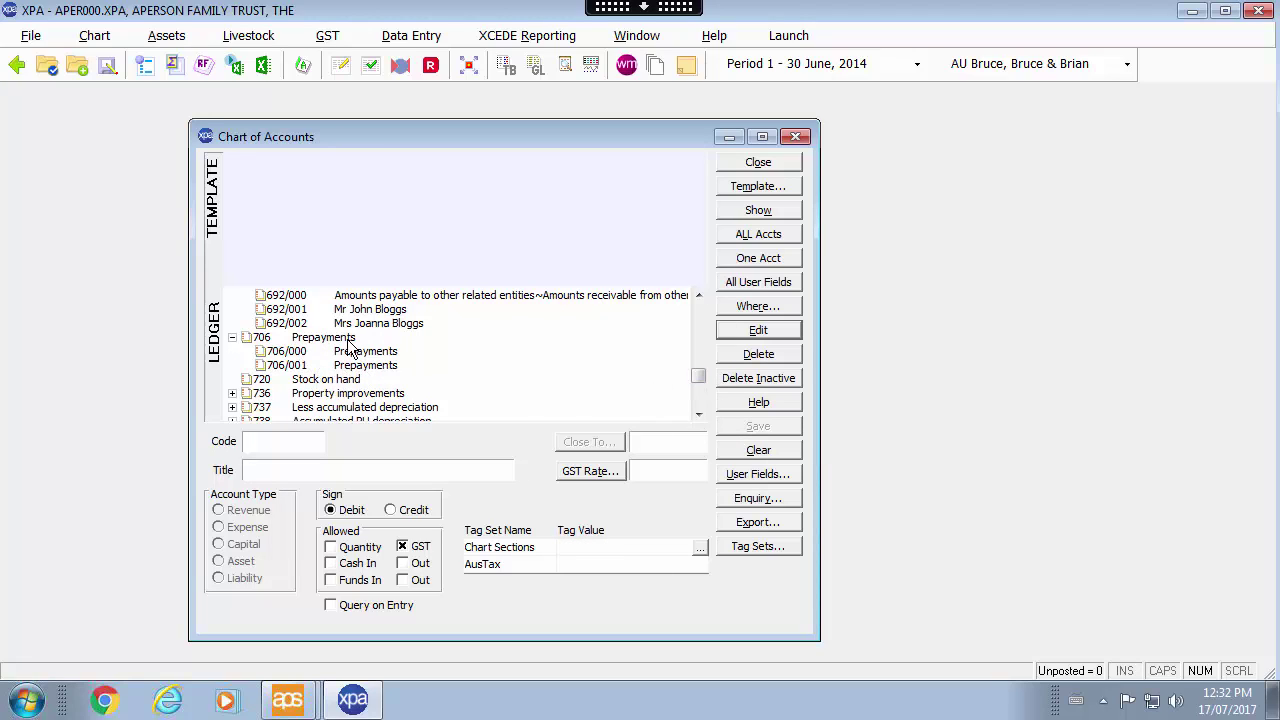
Show the template chart alongside the ledger chart and load the Our Practice Master Chart template
{"action": "left_click_drag", "start_coordinate": [698, 381], "coordinate": [687, 340]}
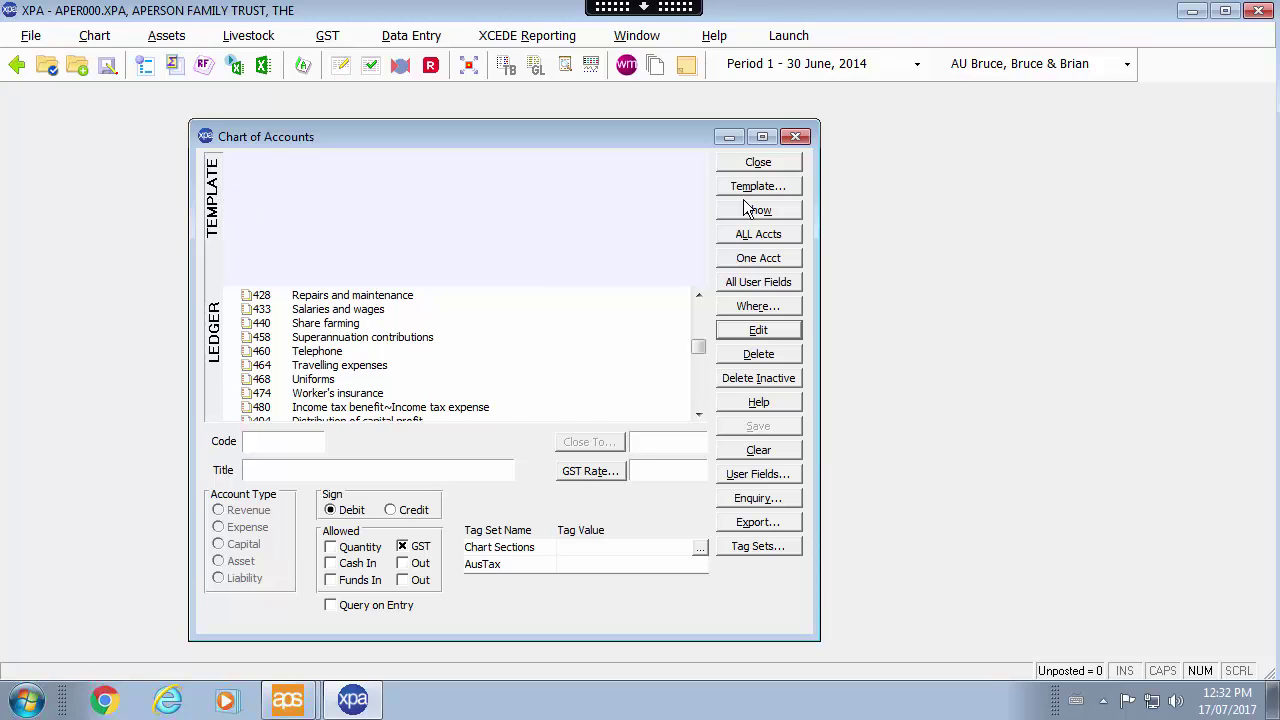
{"action": "left_click", "coordinate": [786, 210]}
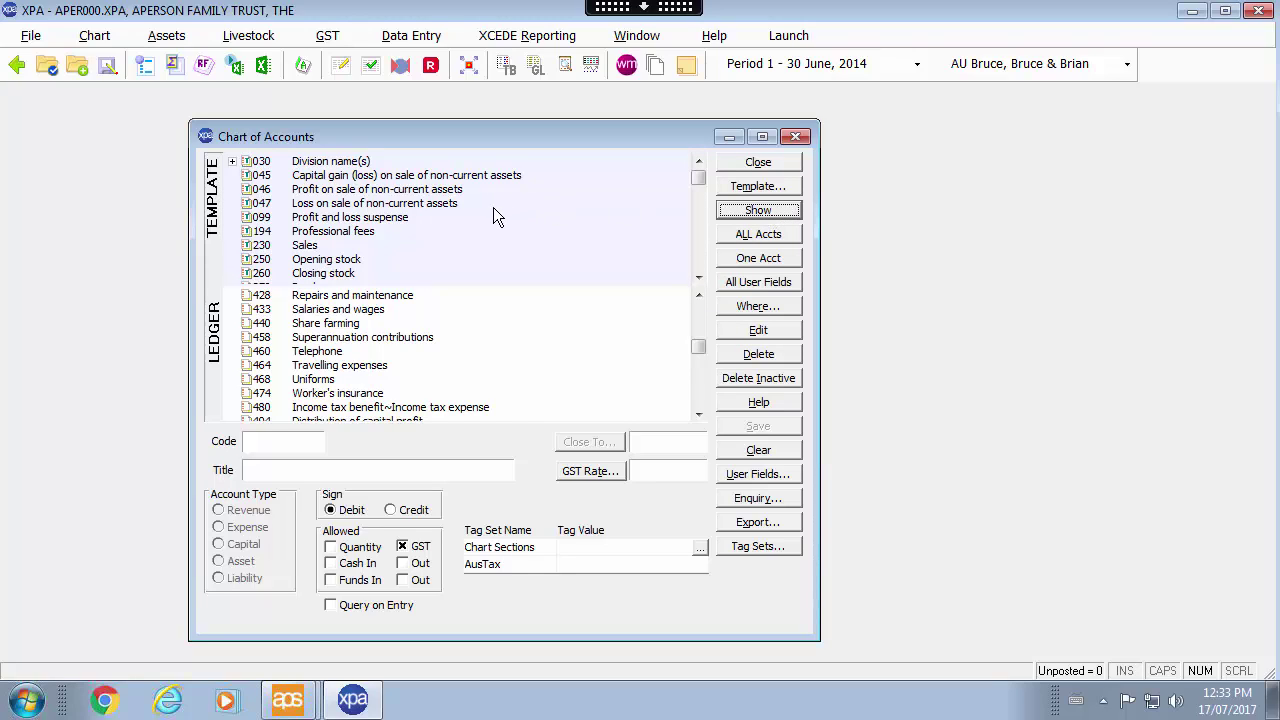
{"action": "left_click", "coordinate": [767, 188]}
{"action": "left_click", "coordinate": [737, 252]}
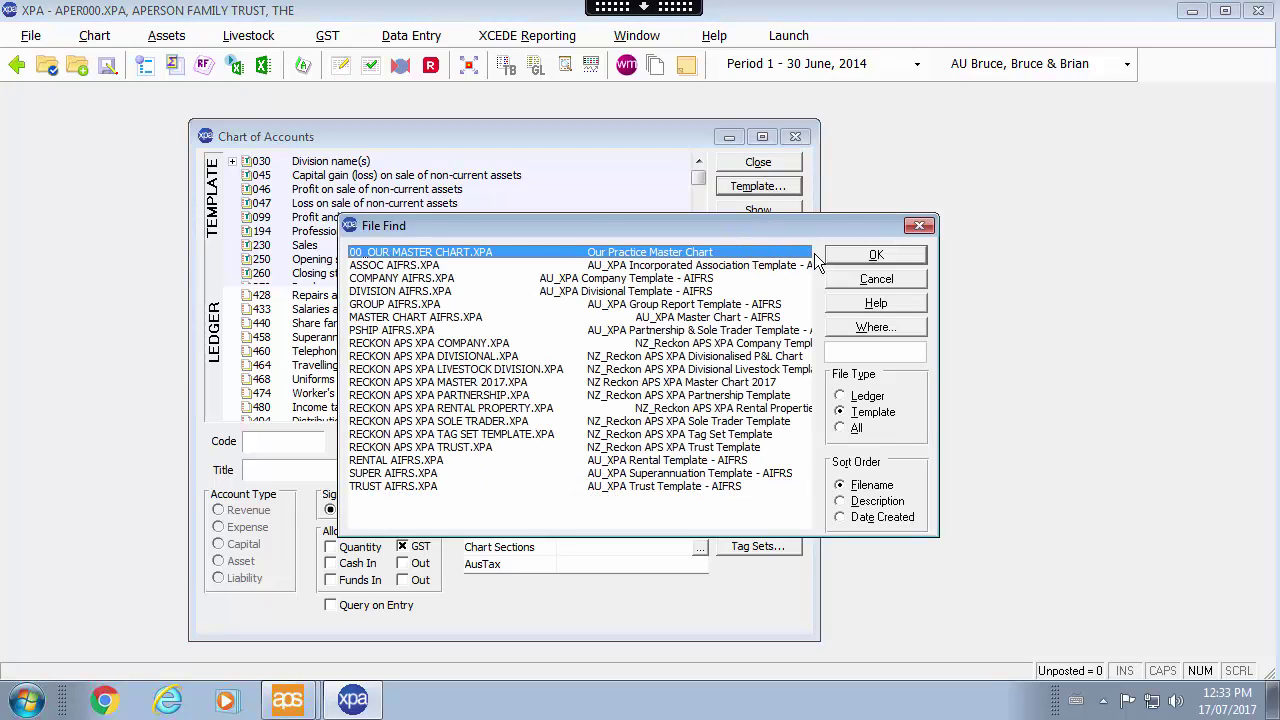
{"action": "left_click", "coordinate": [870, 256]}
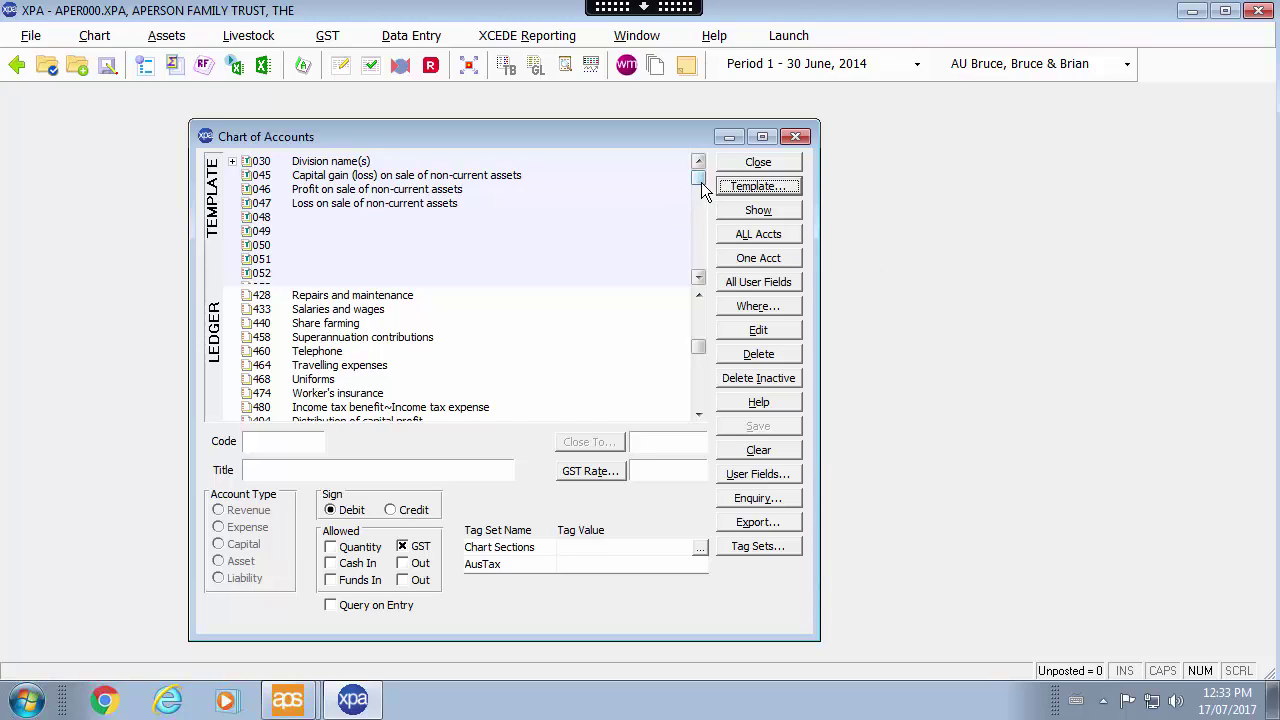
Copy template accounts 525 Distribution of capital profit and 527 into the ledger chart
{"action": "left_click_drag", "start_coordinate": [707, 225], "coordinate": [708, 227]}
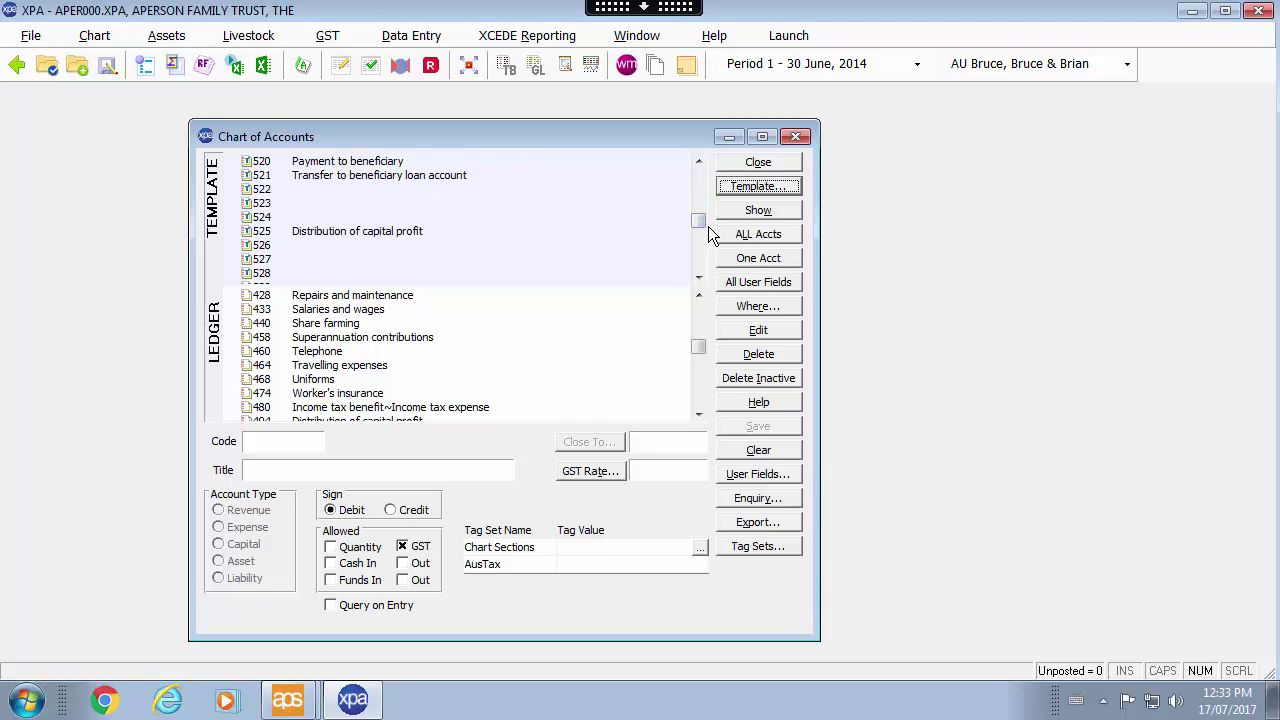
{"action": "left_click", "coordinate": [366, 232]}
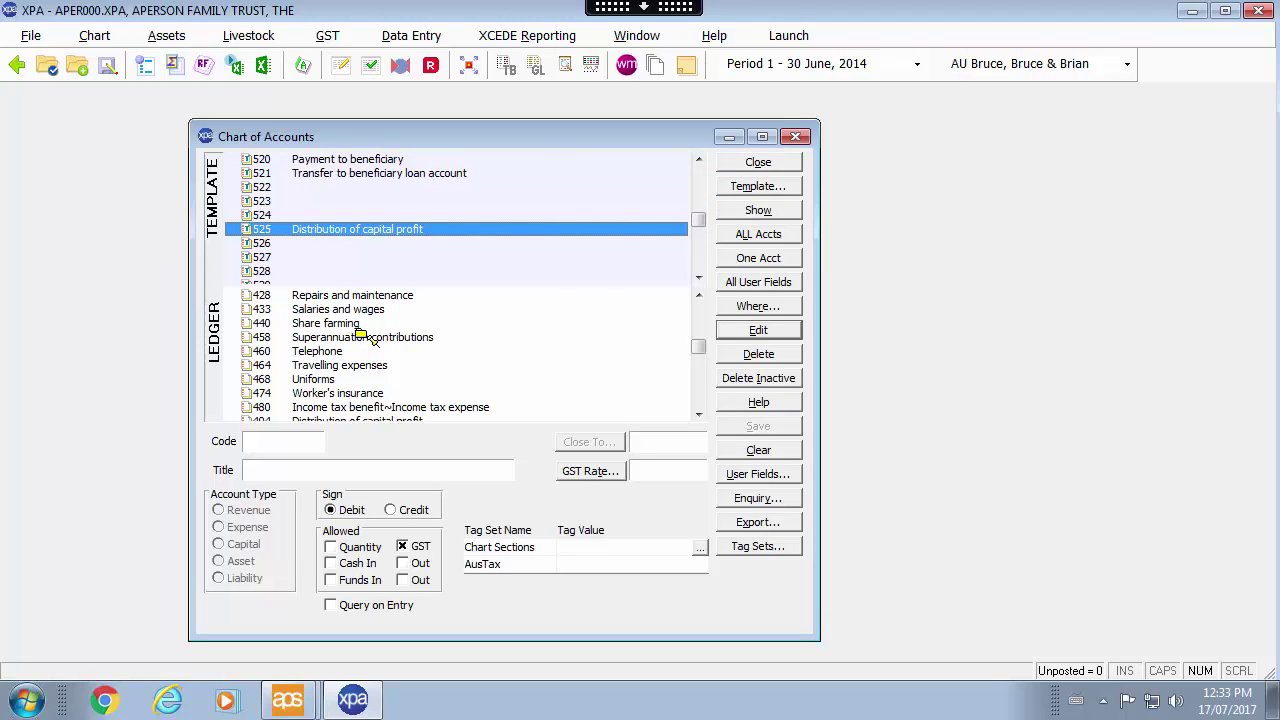
{"action": "left_click", "coordinate": [720, 420]}
{"action": "left_click_drag", "start_coordinate": [363, 257], "coordinate": [356, 318]}
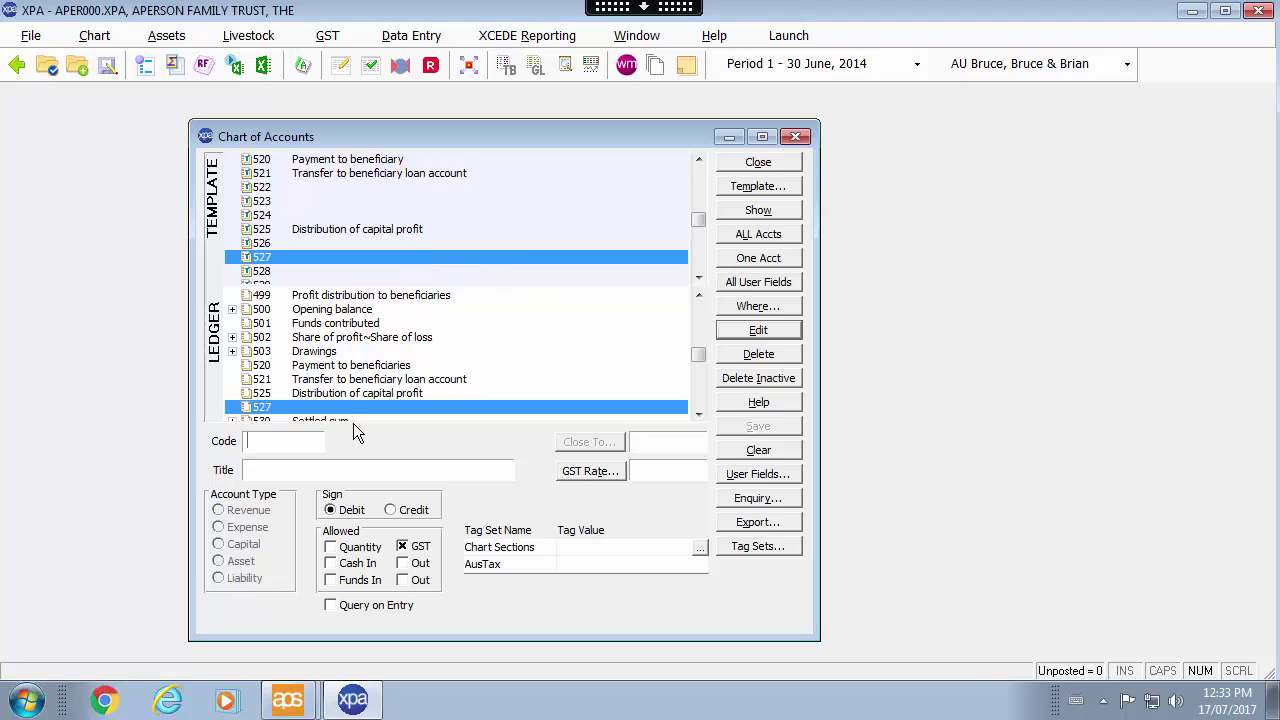
Try to copy template account 542 Class A units with its sub-accounts into the ledger chart
{"action": "left_click", "coordinate": [700, 268]}
{"action": "left_click", "coordinate": [700, 268]}
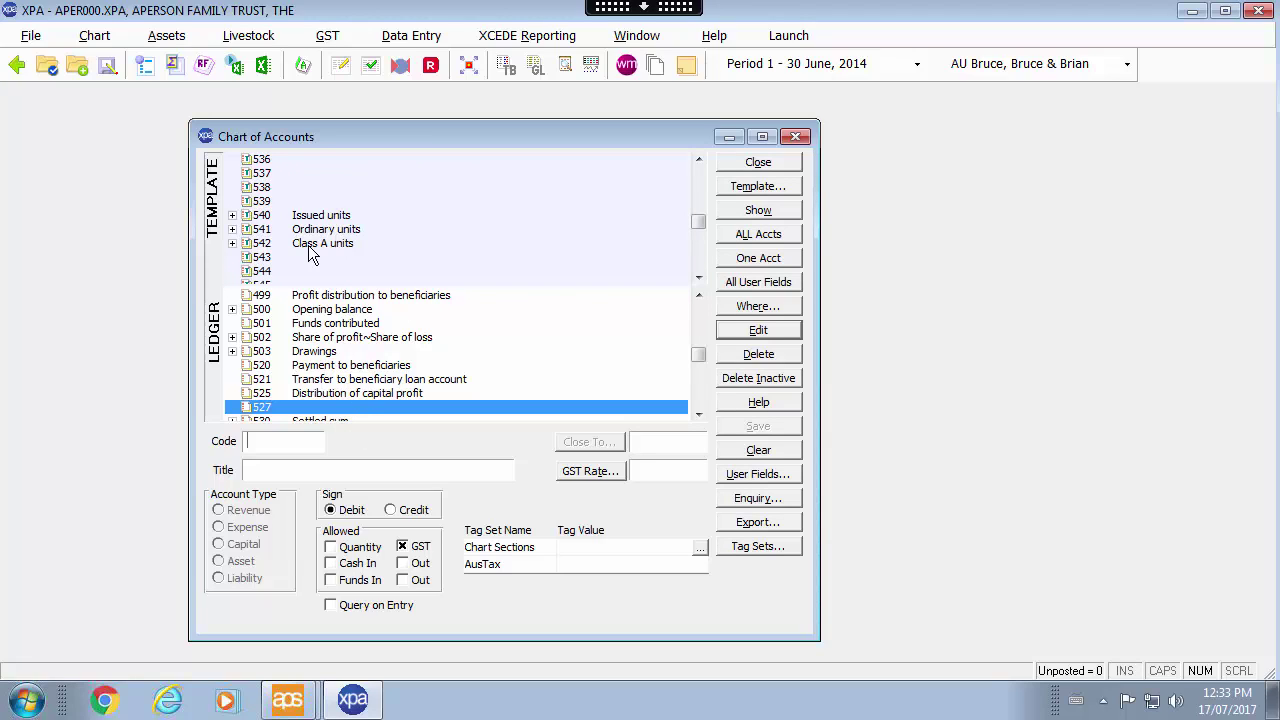
{"action": "left_click_drag", "start_coordinate": [312, 245], "coordinate": [318, 328]}
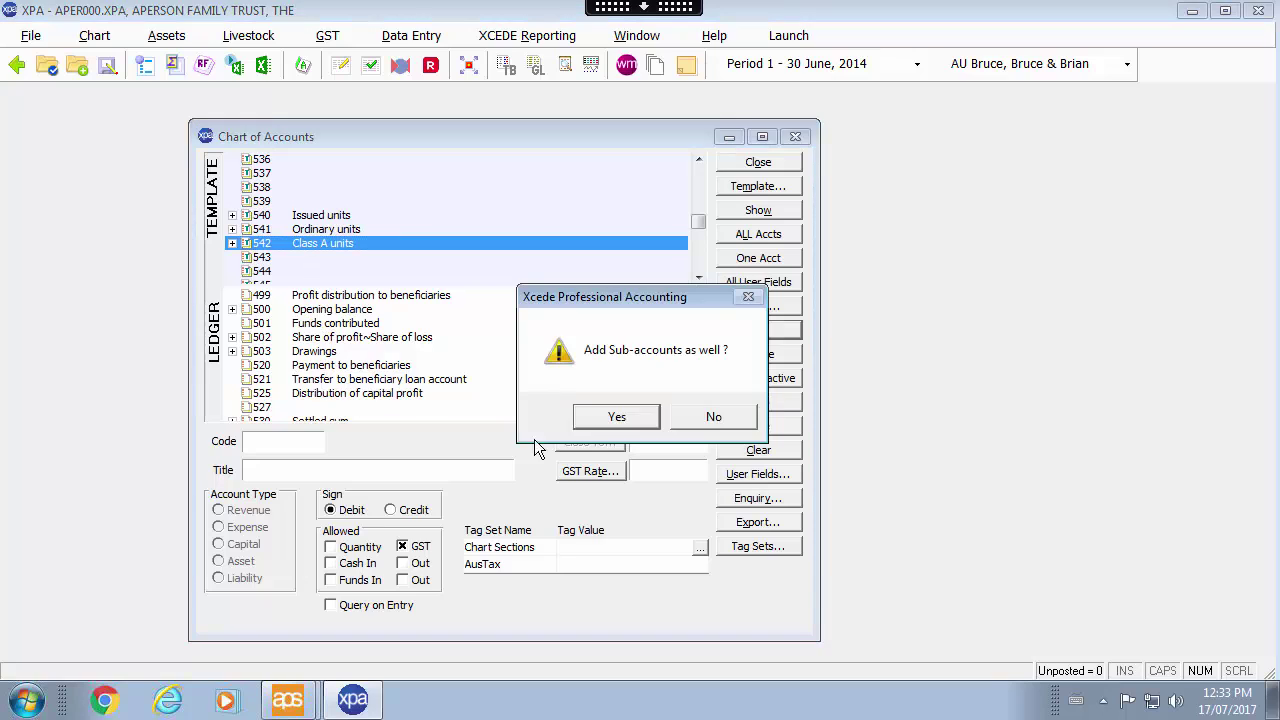
{"action": "left_click", "coordinate": [623, 415]}
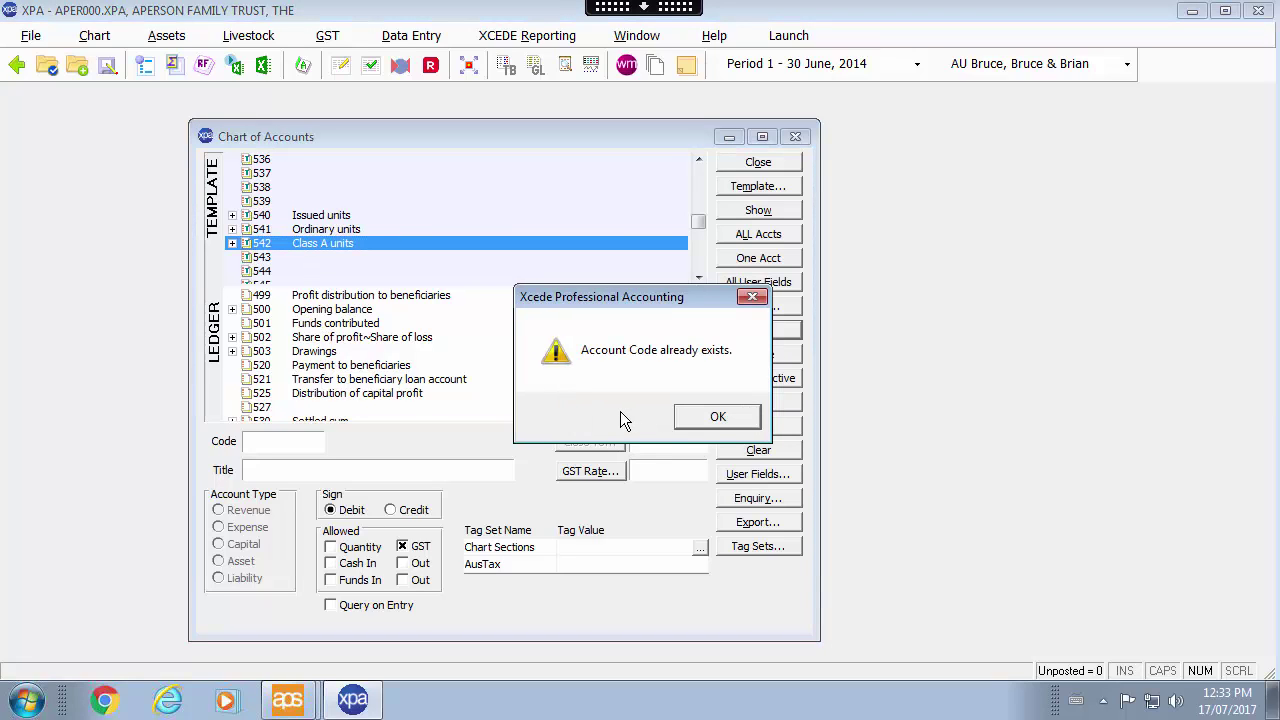
{"action": "left_click", "coordinate": [711, 416]}
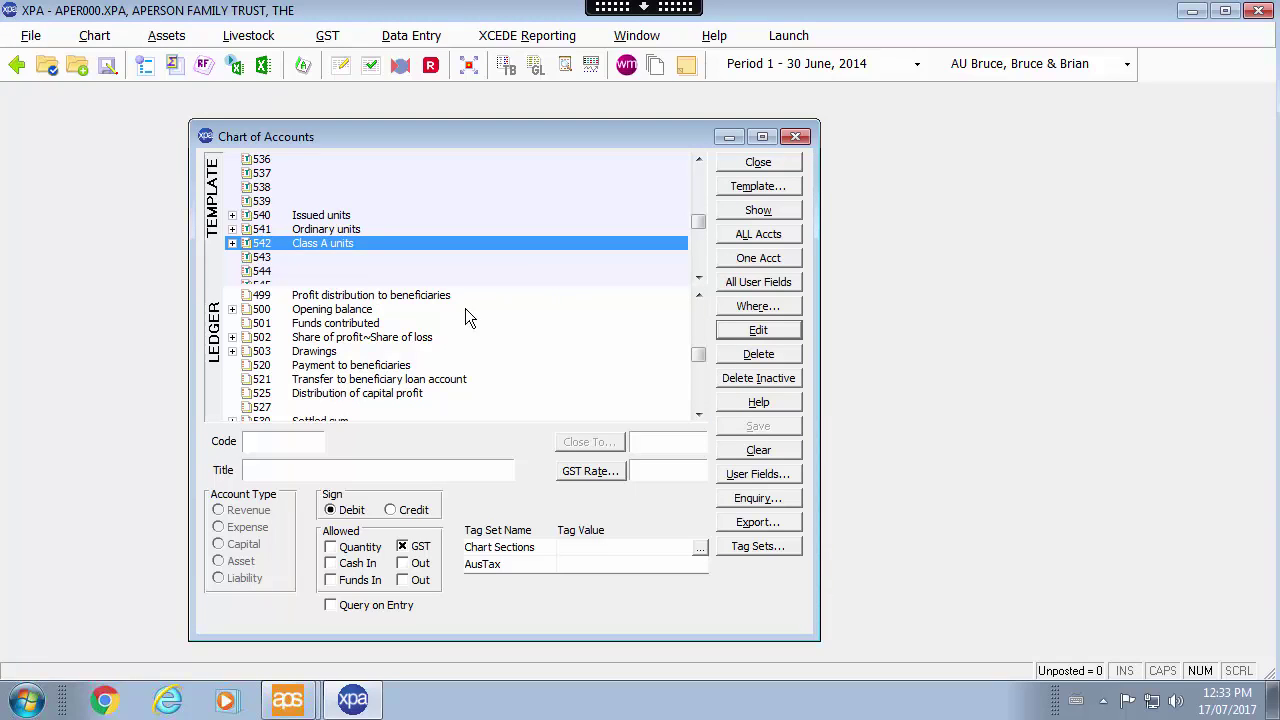
Reload the Our Practice Master Chart template and copy all of its accounts into the ledger chart
{"action": "left_click", "coordinate": [758, 186]}
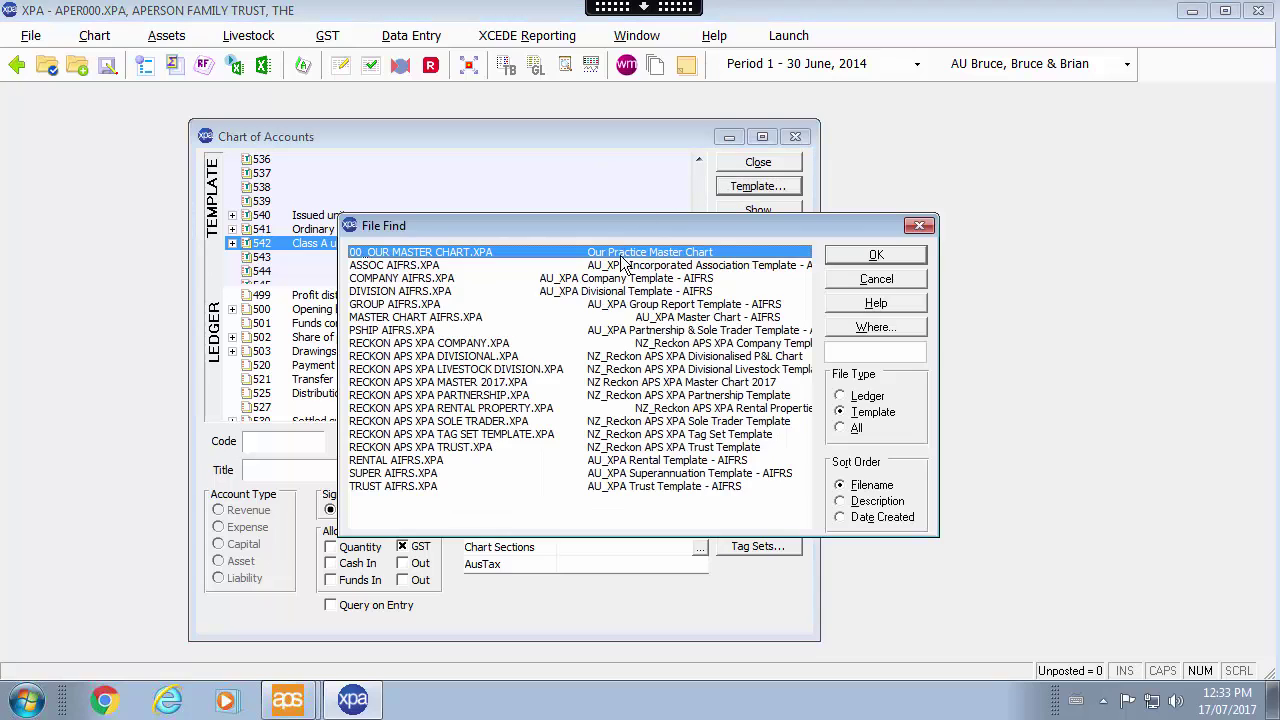
{"action": "left_click", "coordinate": [870, 255]}
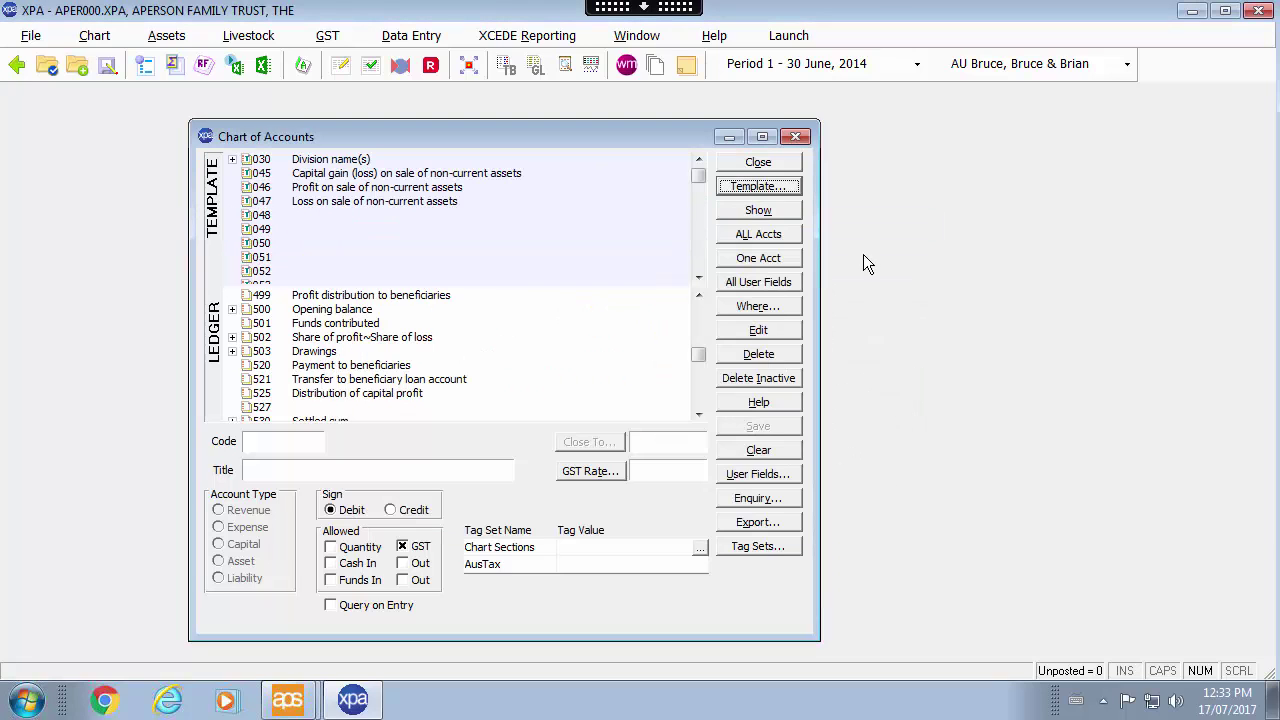
{"action": "left_click", "coordinate": [752, 234]}
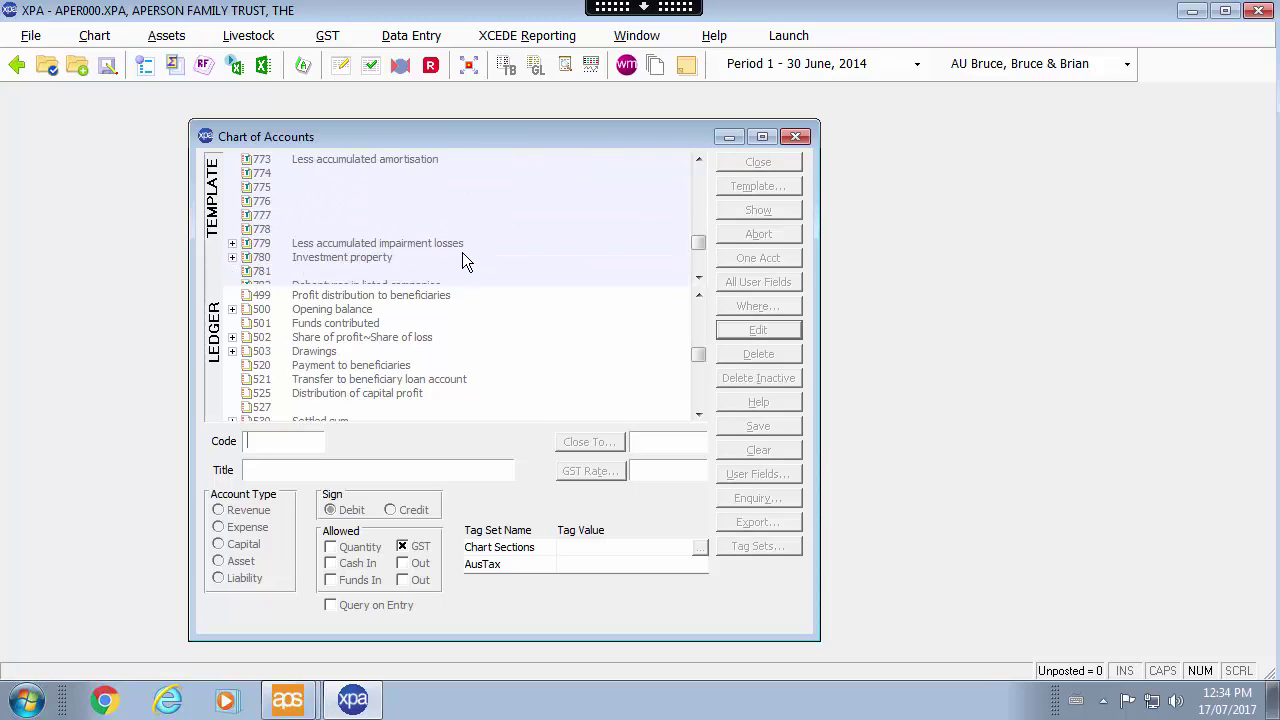
{"action": "key", "text": "Down"}
{"action": "key", "text": "Down"}
{"action": "key", "text": "Down"}
{"action": "key", "text": "Down"}
{"action": "key", "text": "Down"}
{"action": "key", "text": "Down"}
{"action": "key", "text": "Down"}
{"action": "key", "text": "Down"}
{"action": "key", "text": "Down"}
{"action": "key", "text": "Down"}
{"action": "key", "text": "Down"}
{"action": "key", "text": "Down"}
{"action": "key", "text": "Down"}
{"action": "key", "text": "Down"}
{"action": "key", "text": "Down"}
{"action": "key", "text": "Down"}
{"action": "key", "text": "Down"}
{"action": "key", "text": "Down"}
{"action": "key", "text": "Down"}
{"action": "key", "text": "Down"}
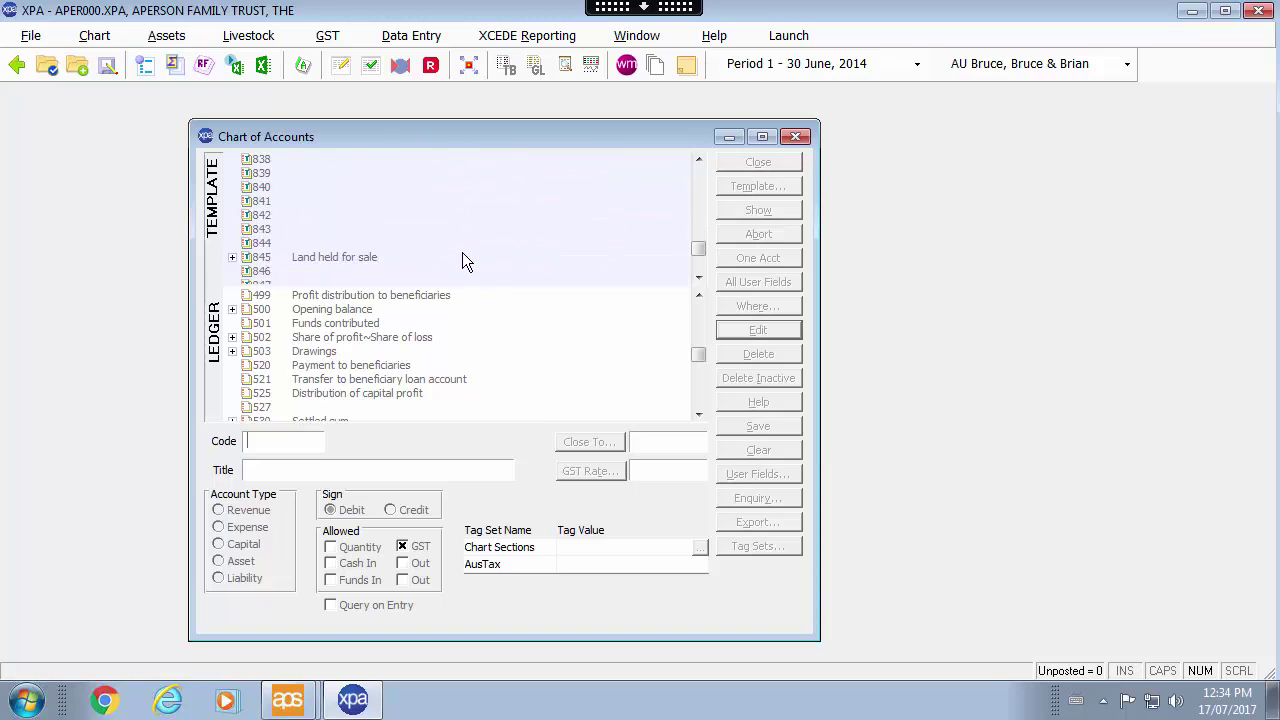
{"action": "key", "text": "Down"}
{"action": "key", "text": "Down"}
{"action": "key", "text": "Down"}
{"action": "key", "text": "Down"}
{"action": "key", "text": "Down"}
{"action": "key", "text": "Down"}
{"action": "key", "text": "Down"}
{"action": "key", "text": "Down"}
{"action": "key", "text": "Down"}
{"action": "key", "text": "Down"}
{"action": "key", "text": "Down"}
{"action": "key", "text": "Down"}
{"action": "key", "text": "Down"}
{"action": "key", "text": "Down"}
{"action": "key", "text": "Down"}
{"action": "key", "text": "Down"}
{"action": "key", "text": "Down"}
{"action": "key", "text": "Down"}
{"action": "key", "text": "Down"}
{"action": "key", "text": "Down"}
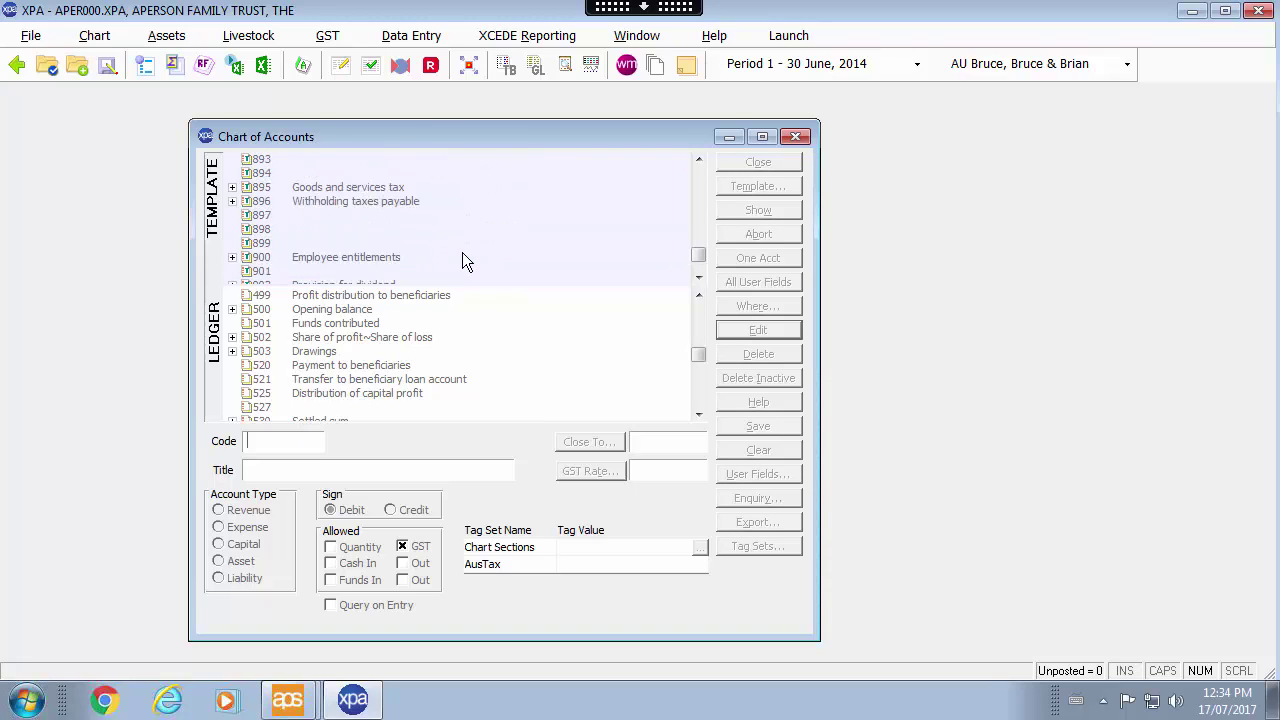
{"action": "key", "text": "Down"}
{"action": "key", "text": "Down"}
{"action": "key", "text": "Down"}
{"action": "key", "text": "Down"}
{"action": "key", "text": "Down"}
{"action": "key", "text": "Down"}
{"action": "key", "text": "Down"}
{"action": "key", "text": "Down"}
{"action": "key", "text": "Down"}
{"action": "key", "text": "Down"}
{"action": "key", "text": "Down"}
{"action": "key", "text": "Down"}
{"action": "key", "text": "Down"}
{"action": "key", "text": "Down"}
{"action": "key", "text": "Down"}
{"action": "key", "text": "Down"}
{"action": "key", "text": "Down"}
{"action": "key", "text": "Down"}
{"action": "key", "text": "Down"}
{"action": "key", "text": "Down"}
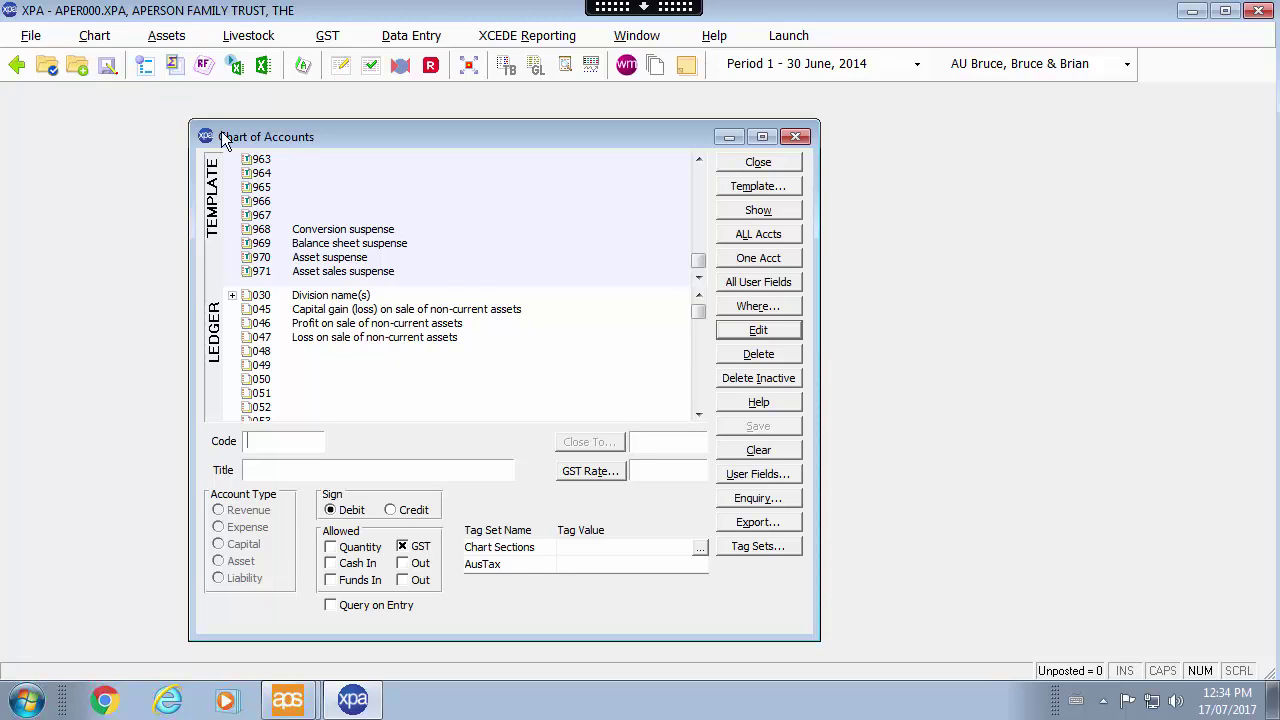
Delete all inactive accounts of every account type from the ledger chart, write a deletion log and check the remaining accounts
{"action": "left_click", "coordinate": [786, 384]}
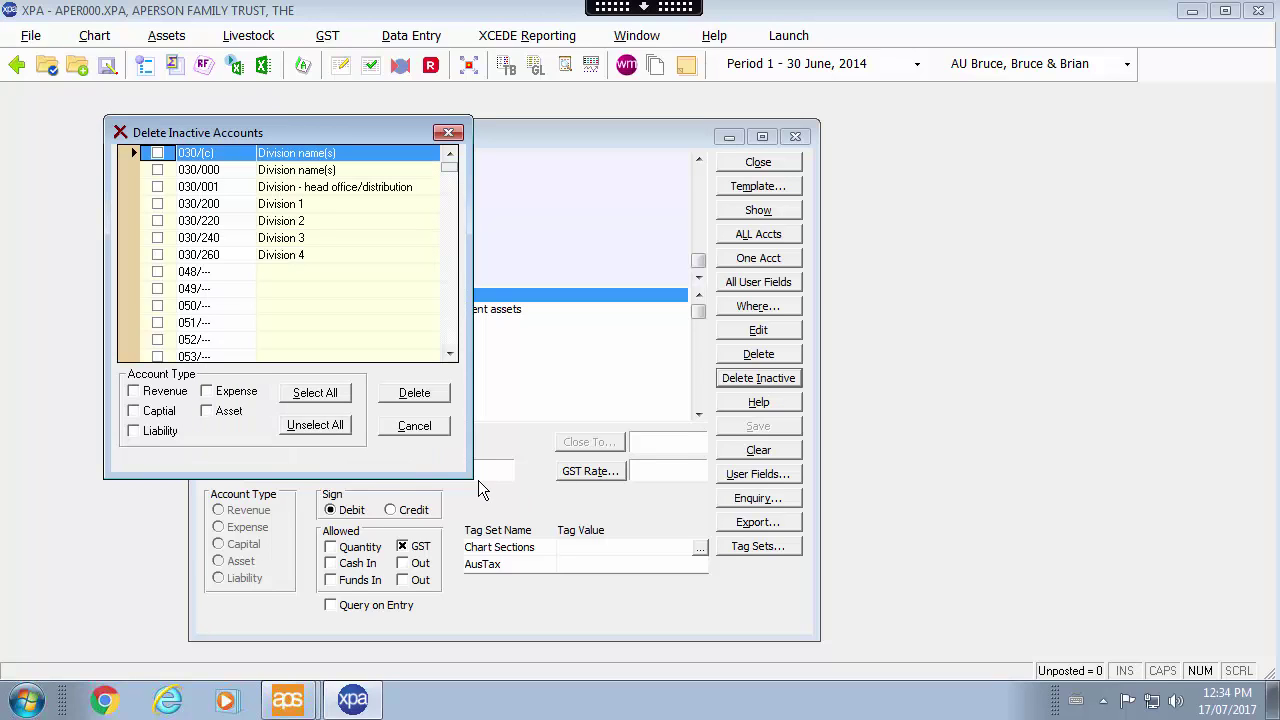
{"action": "left_click_drag", "start_coordinate": [470, 478], "coordinate": [615, 580]}
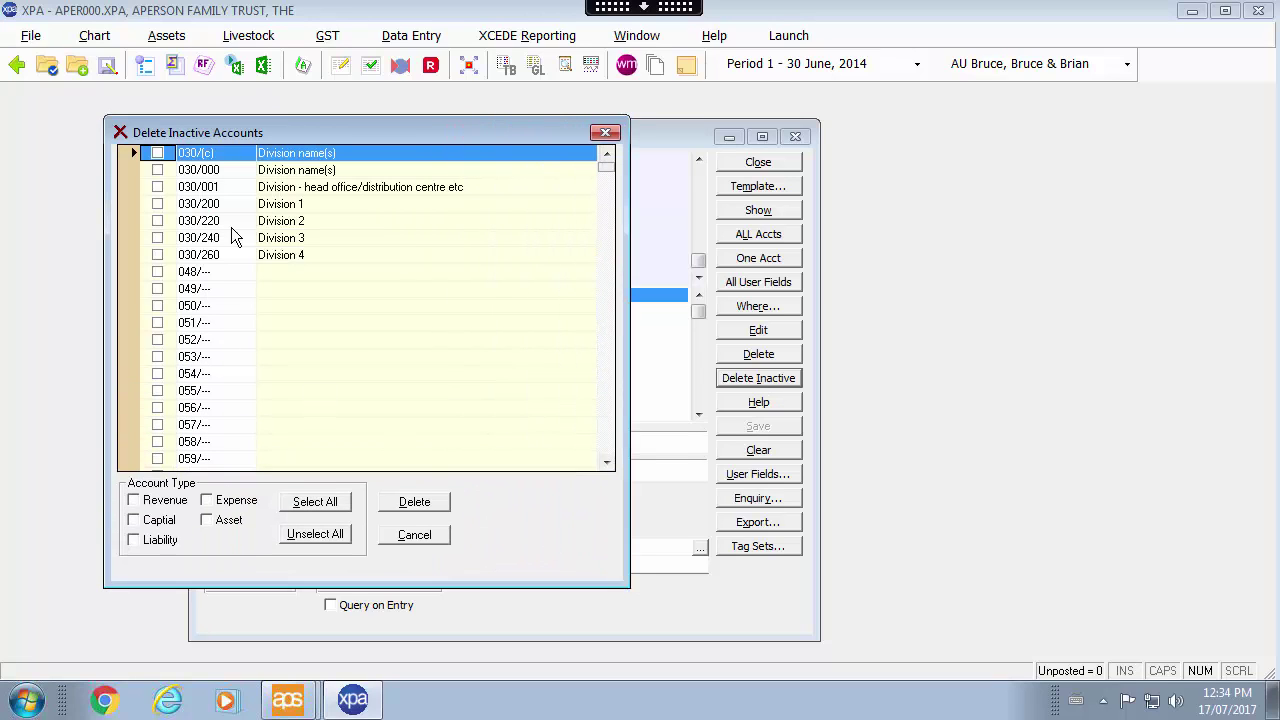
{"action": "left_click", "coordinate": [318, 504]}
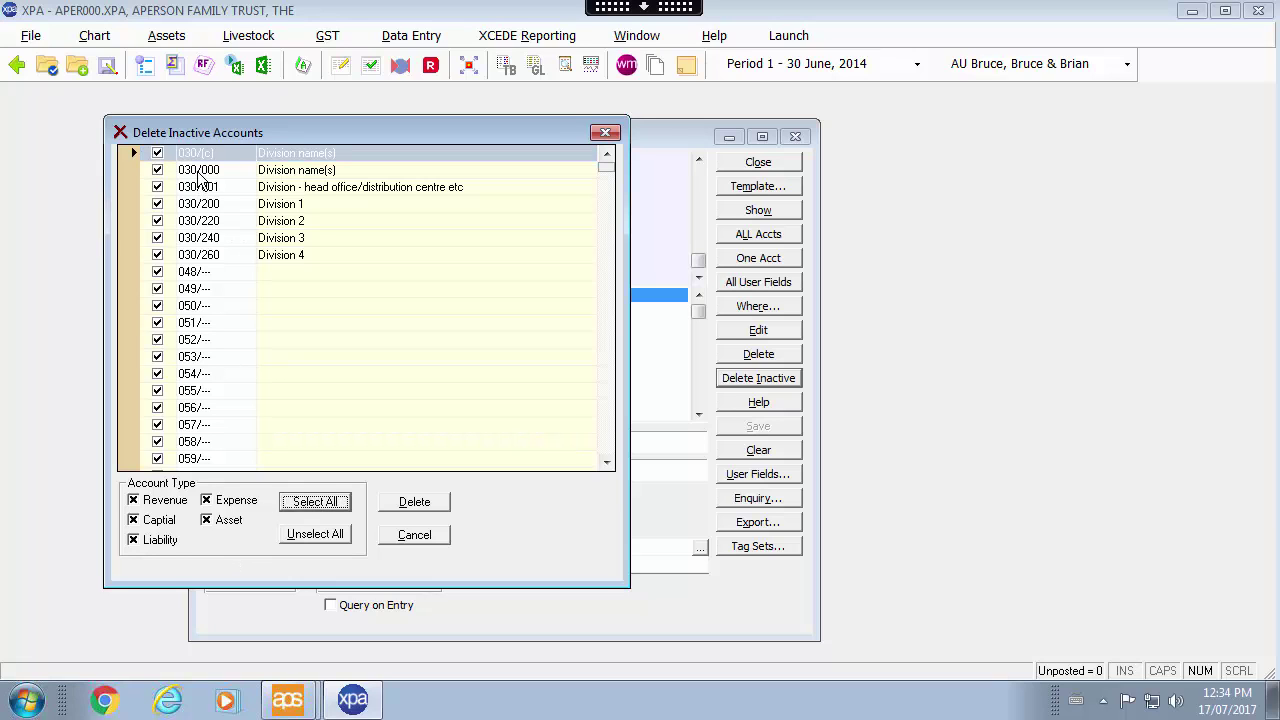
{"action": "left_click_drag", "start_coordinate": [608, 170], "coordinate": [597, 349]}
{"action": "left_click", "coordinate": [439, 506]}
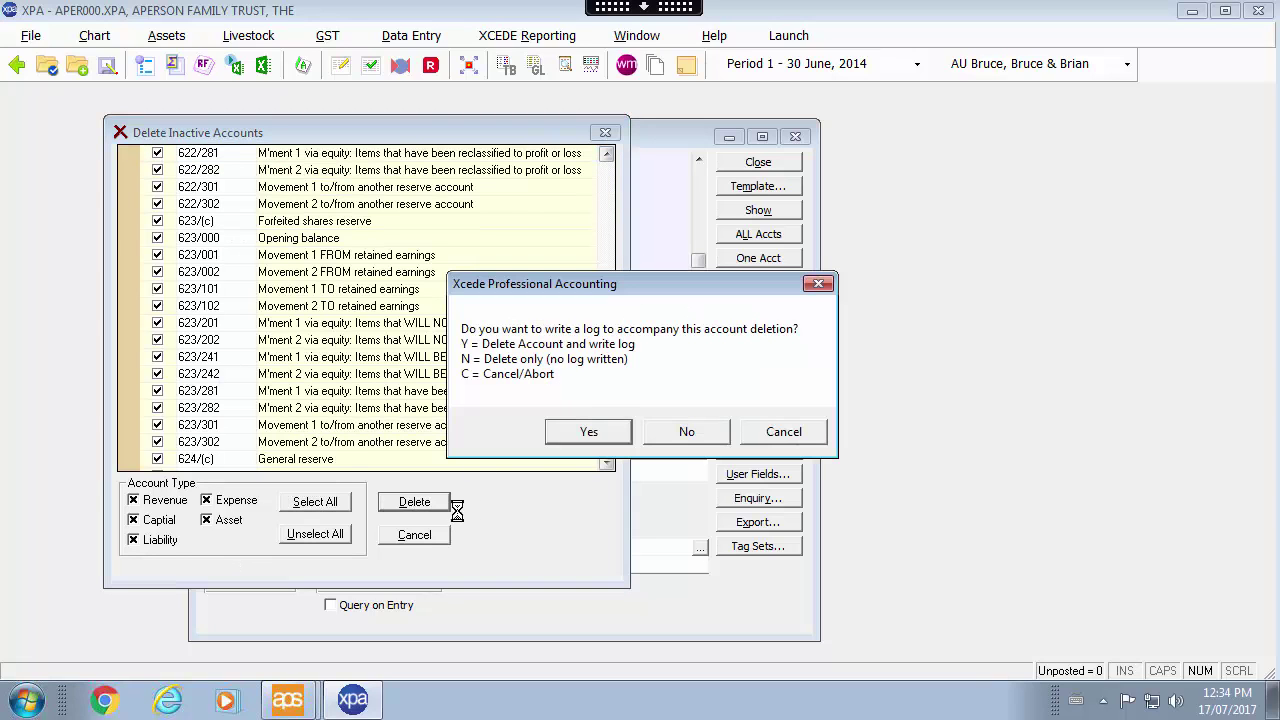
{"action": "left_click", "coordinate": [605, 434]}
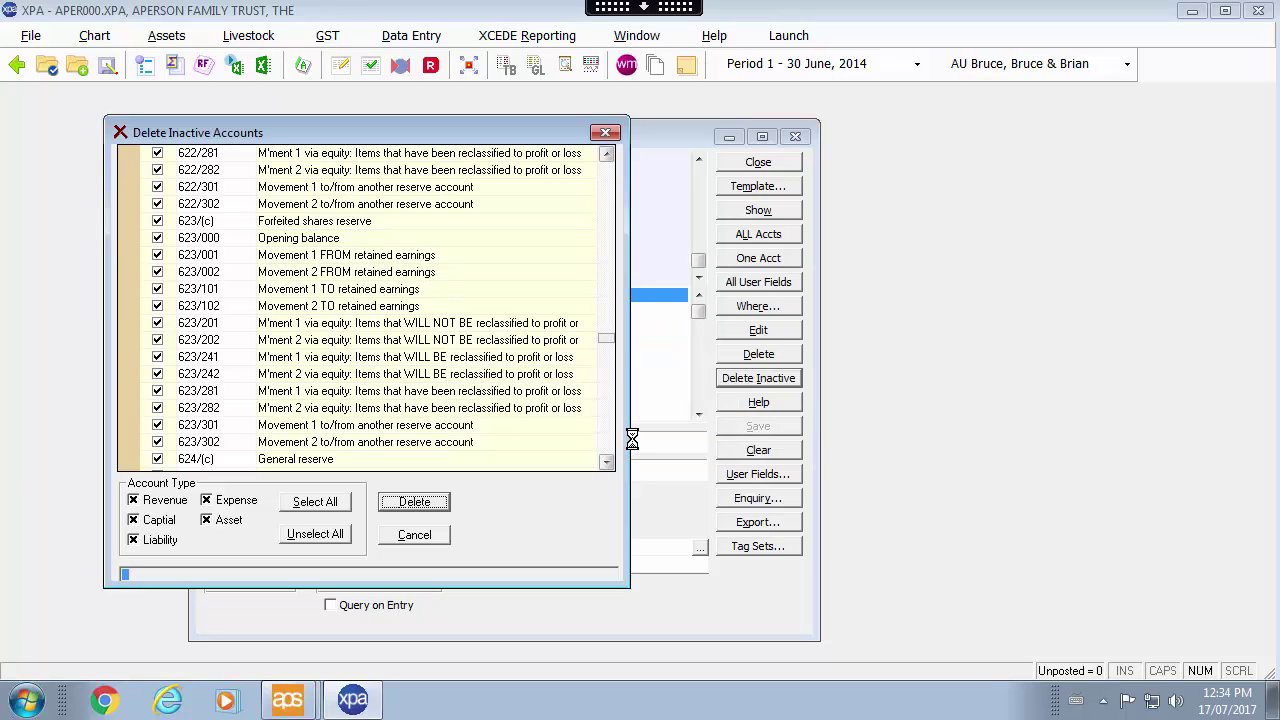
{"action": "left_click", "coordinate": [692, 425]}
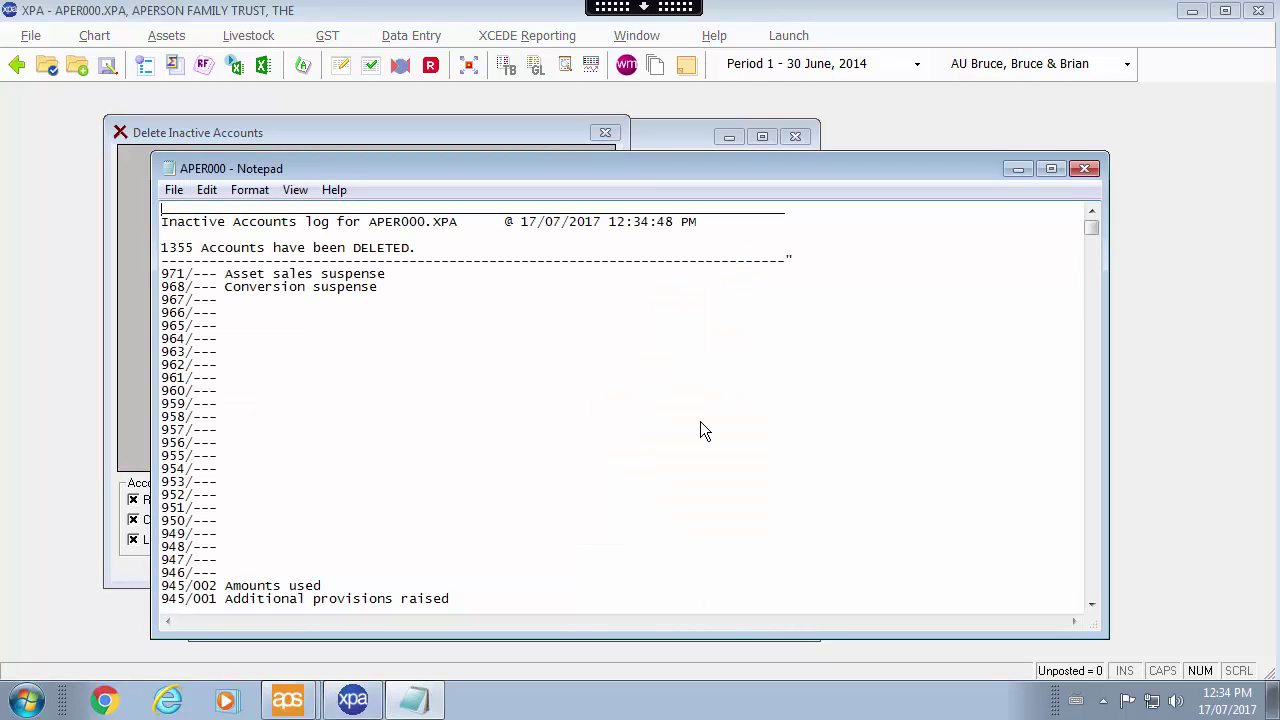
{"action": "left_click", "coordinate": [1096, 171]}
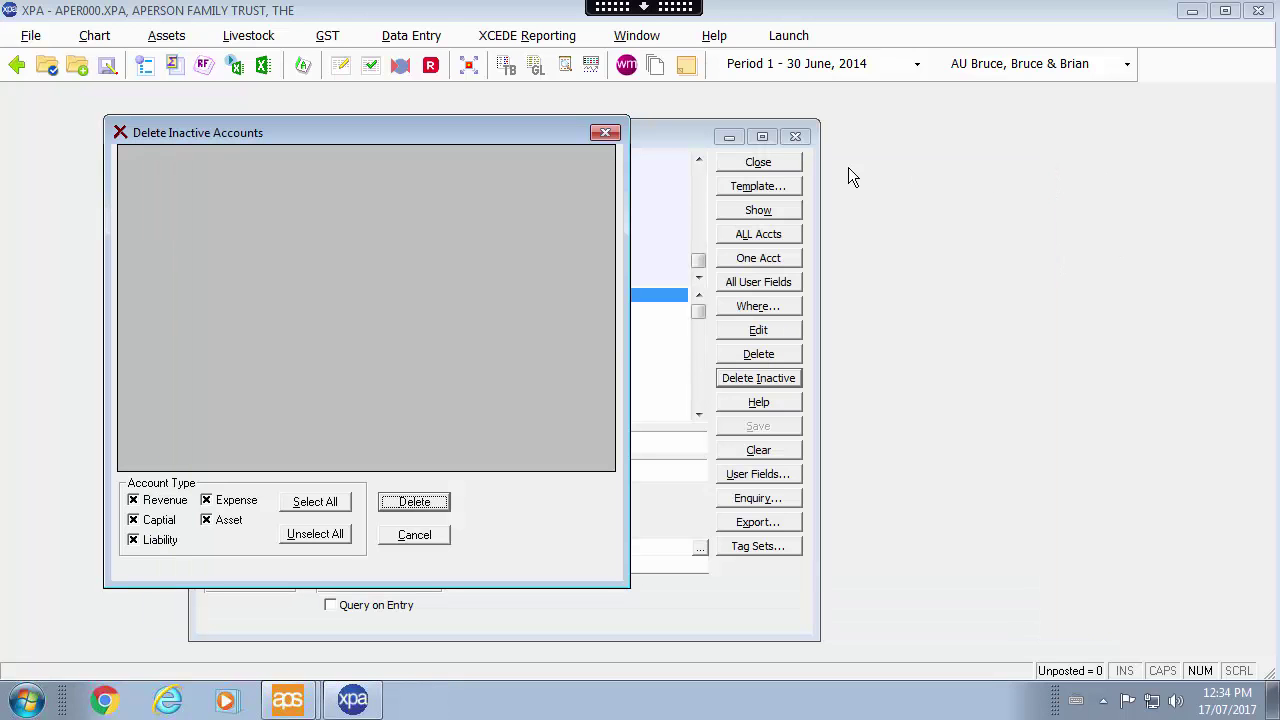
{"action": "left_click", "coordinate": [605, 134]}
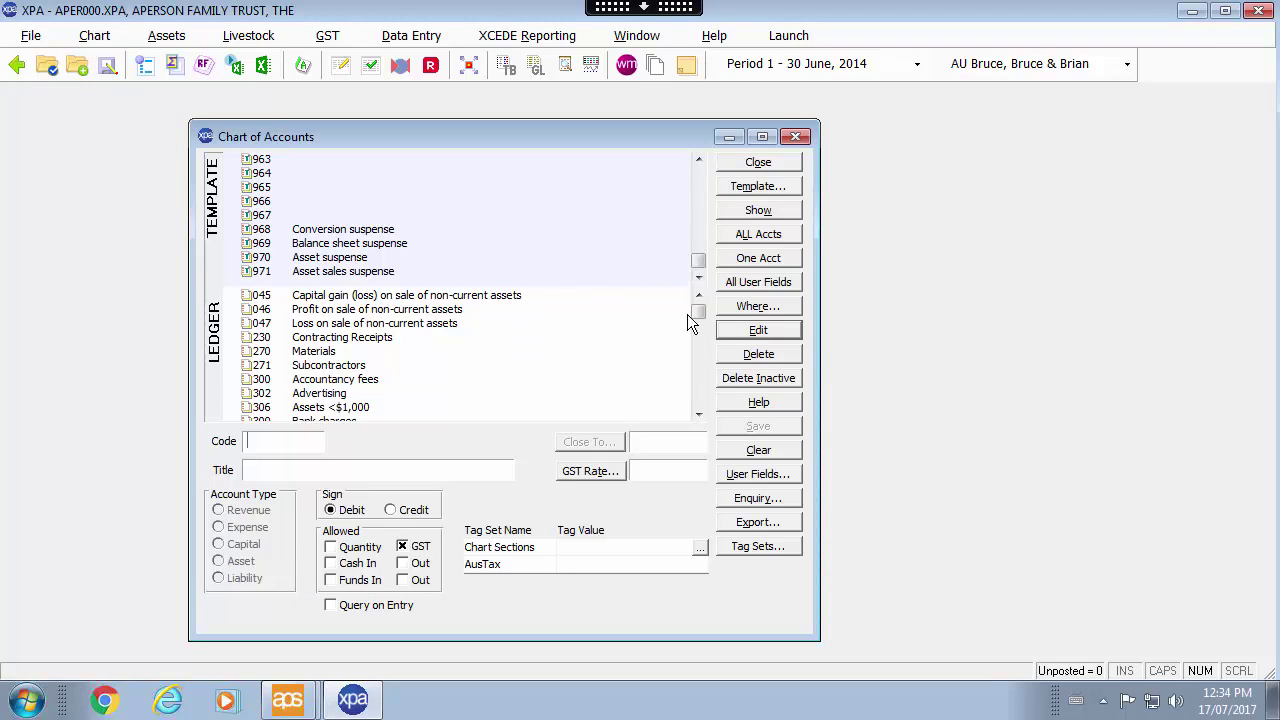
{"action": "left_click_drag", "start_coordinate": [697, 312], "coordinate": [696, 364]}
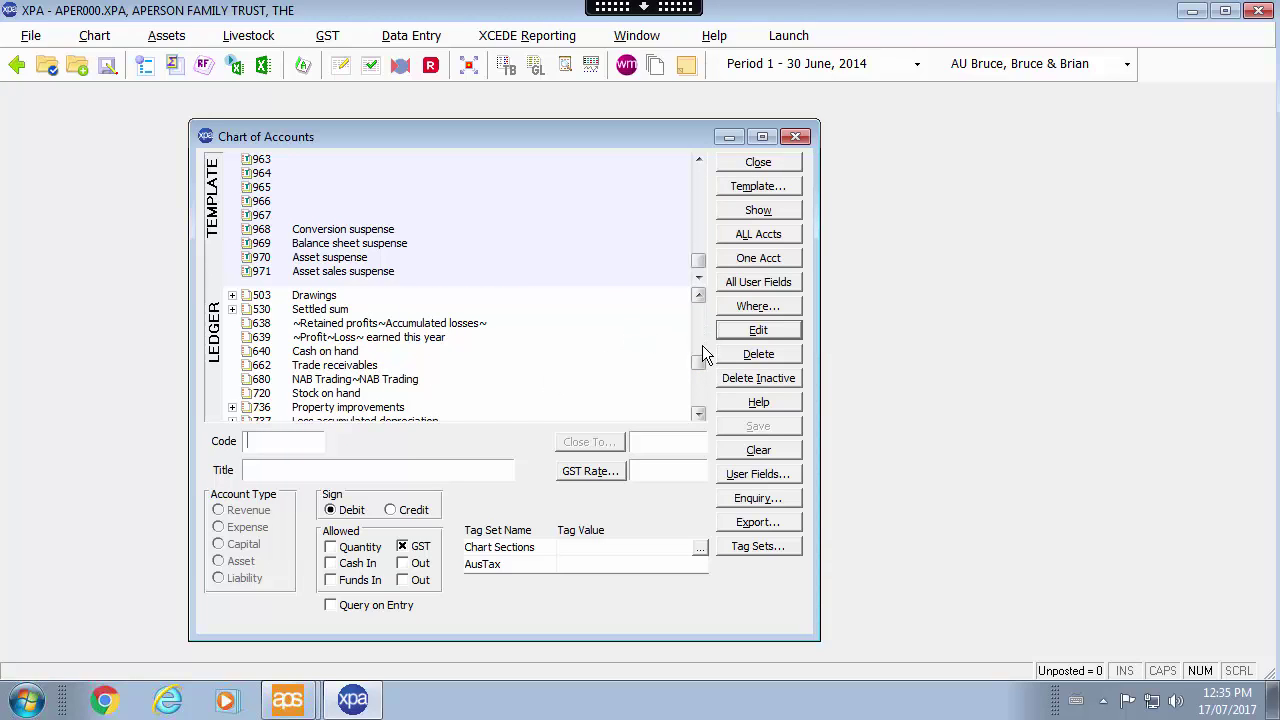
Retitle ledger account 680 as "Bank Overdraft~Cash at bank" and save it
{"action": "double_click", "coordinate": [395, 379]}
{"action": "left_click_drag", "start_coordinate": [310, 470], "coordinate": [254, 470]}
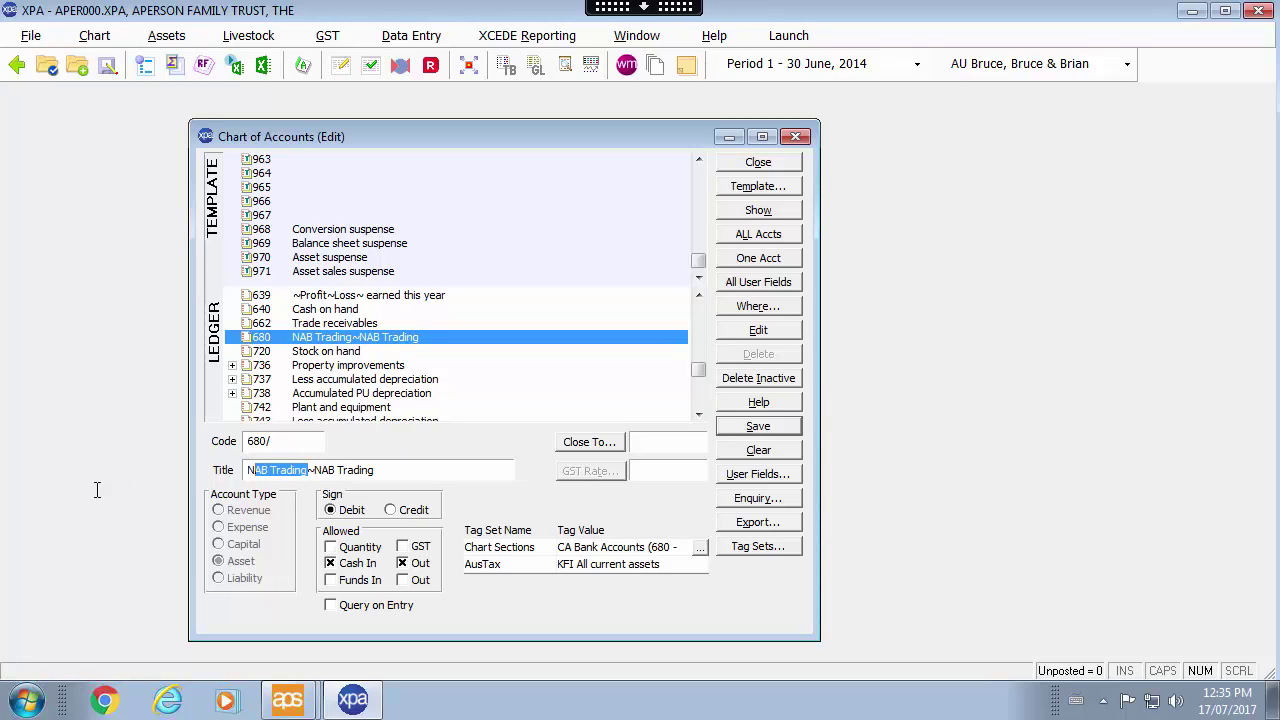
{"action": "type", "text": "Bank Ov"}
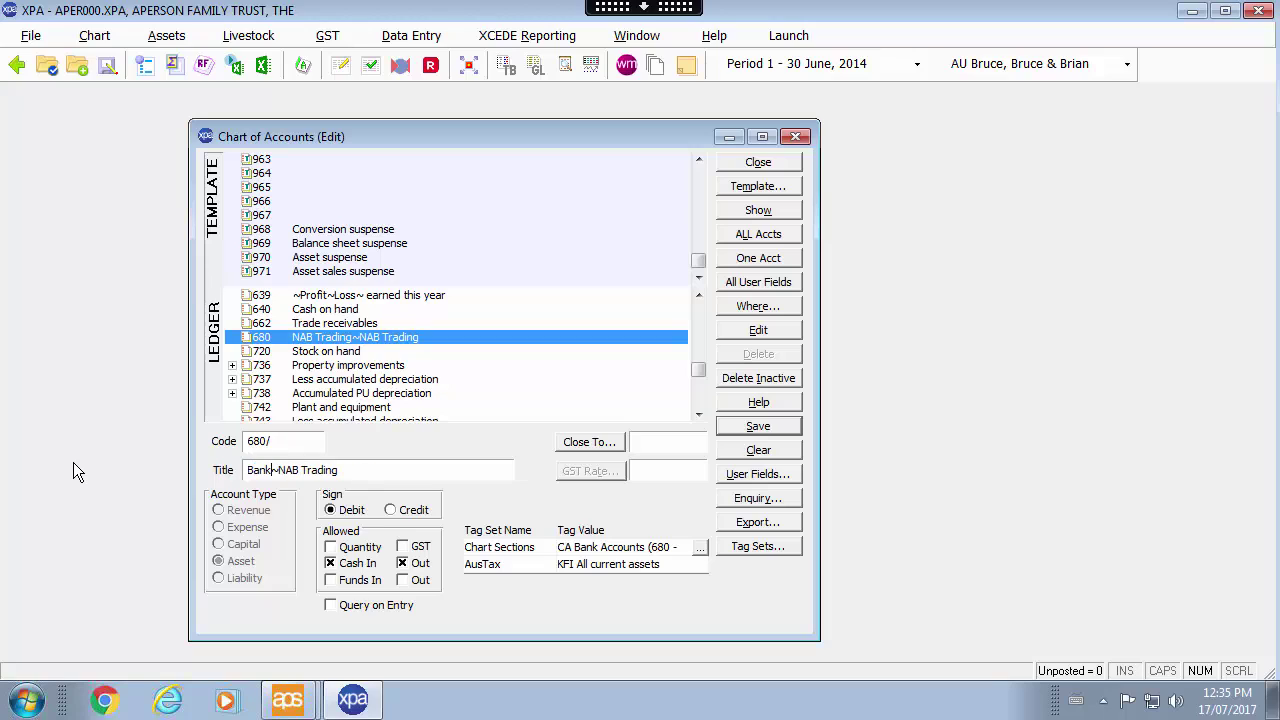
{"action": "type", "text": "erdraft"}
{"action": "key", "text": "Delete"}
{"action": "key", "text": "Delete"}
{"action": "key", "text": "Delete"}
{"action": "key", "text": "Delete"}
{"action": "key", "text": "Delete"}
{"action": "key", "text": "Delete"}
{"action": "key", "text": "Delete"}
{"action": "key", "text": "Delete"}
{"action": "key", "text": "Delete"}
{"action": "key", "text": "Delete"}
{"action": "key", "text": "Delete"}
{"action": "type", "text": "Cash at bank"}
{"action": "key", "text": "Return"}
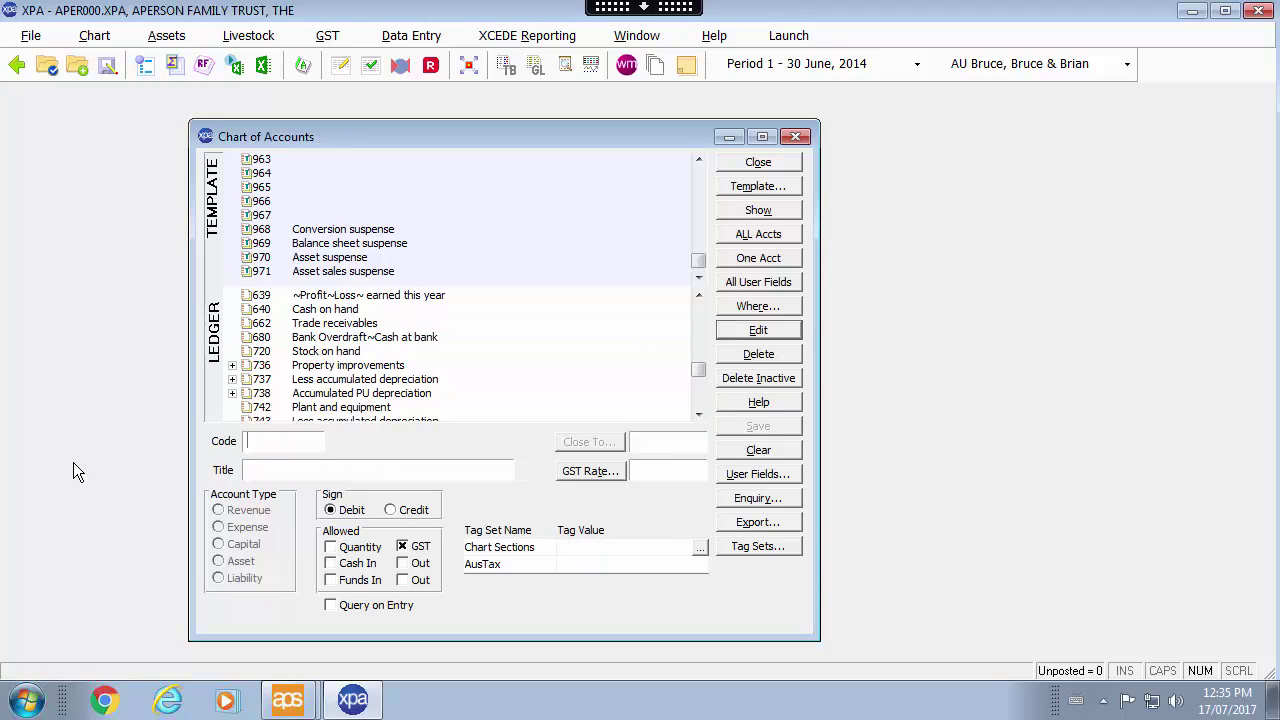
Correct account 680's title to "Bank overdraft~Cash at bank", save it and close the chart of accounts
{"action": "left_click", "coordinate": [362, 338]}
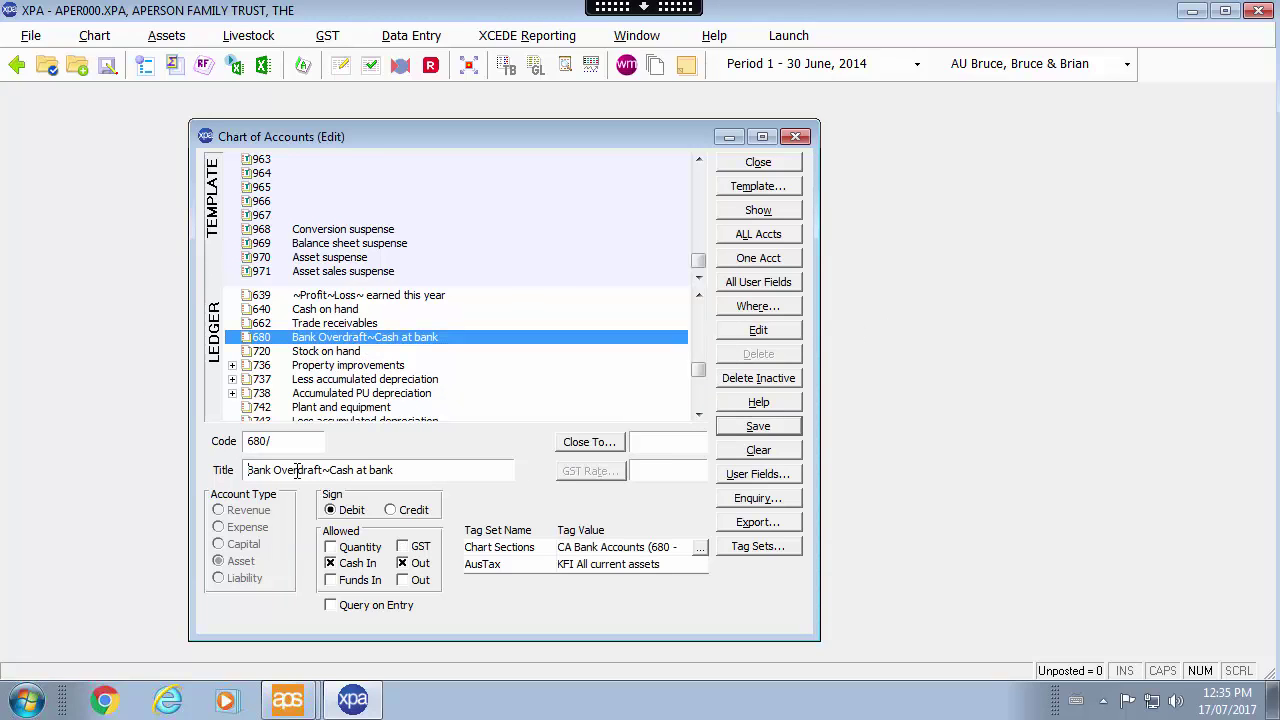
{"action": "key", "text": "BackSpace"}
{"action": "type", "text": "o"}
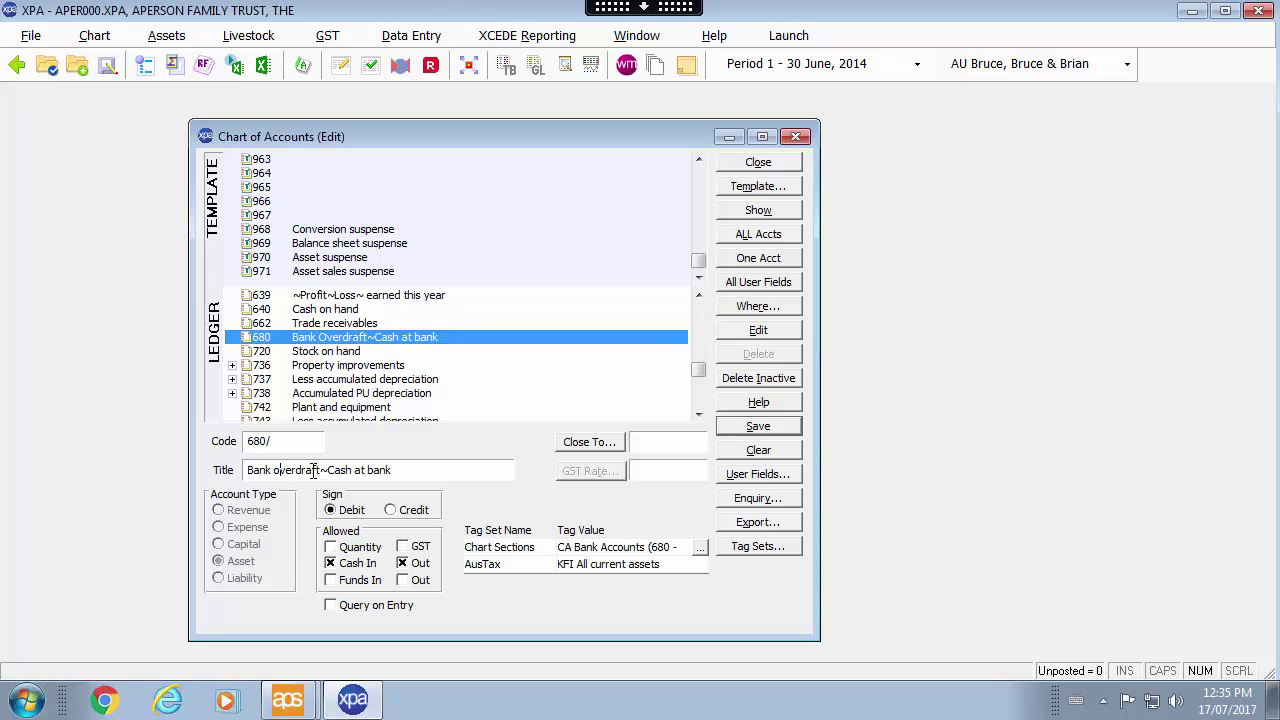
{"action": "key", "text": "Return"}
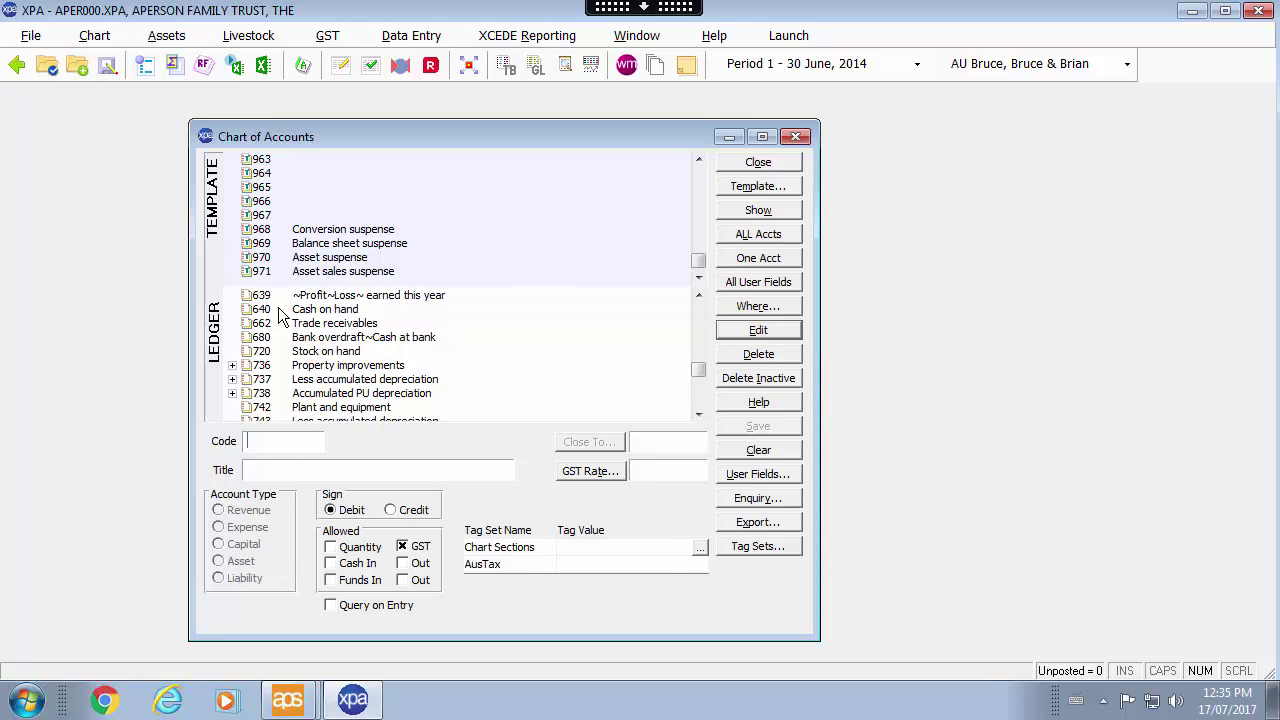
{"action": "left_click", "coordinate": [776, 165]}
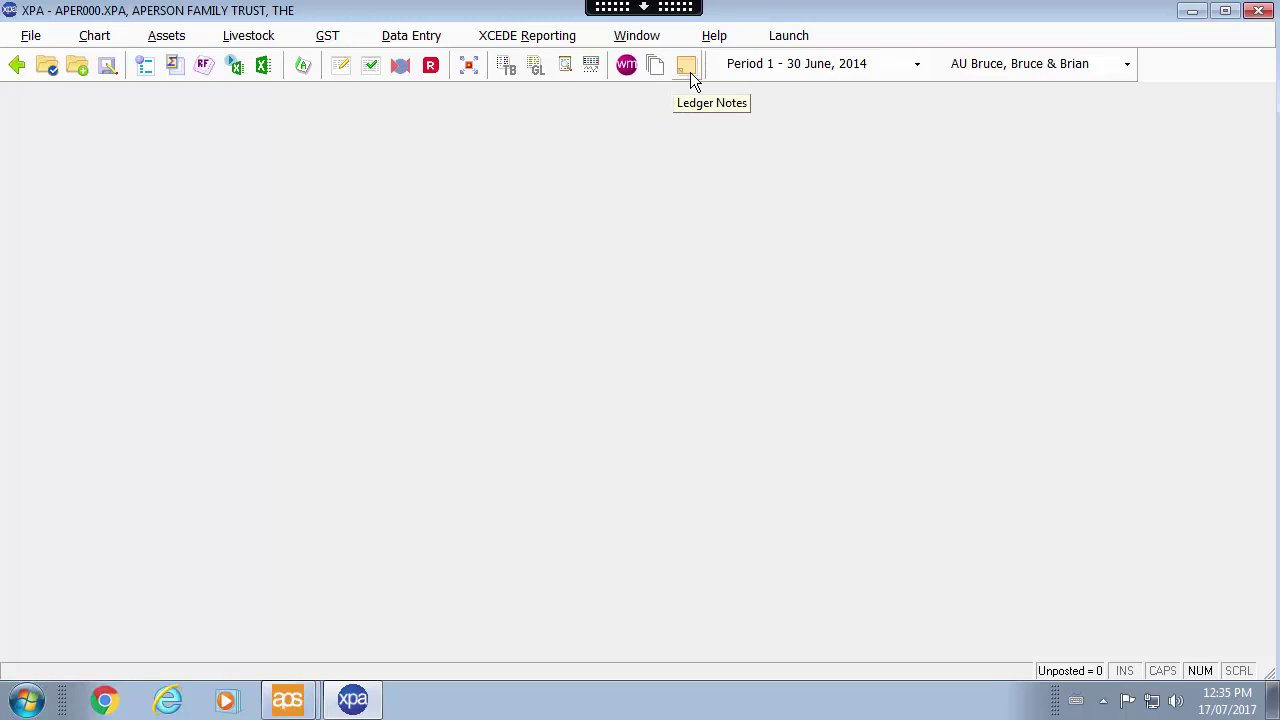
Open the ledger's documents in an enlarged window and look into the trust's Annual Accounts 2015 folder in the document store
{"action": "left_click", "coordinate": [652, 70]}
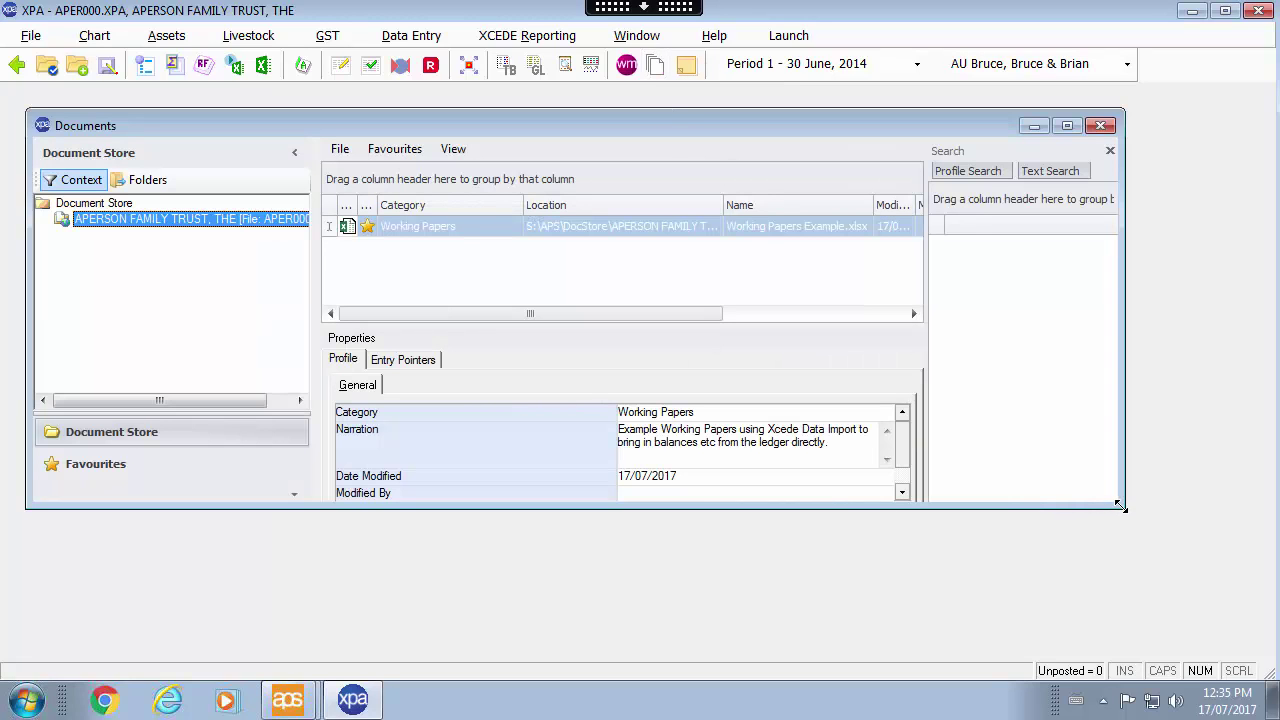
{"action": "left_click_drag", "start_coordinate": [1121, 507], "coordinate": [1200, 612]}
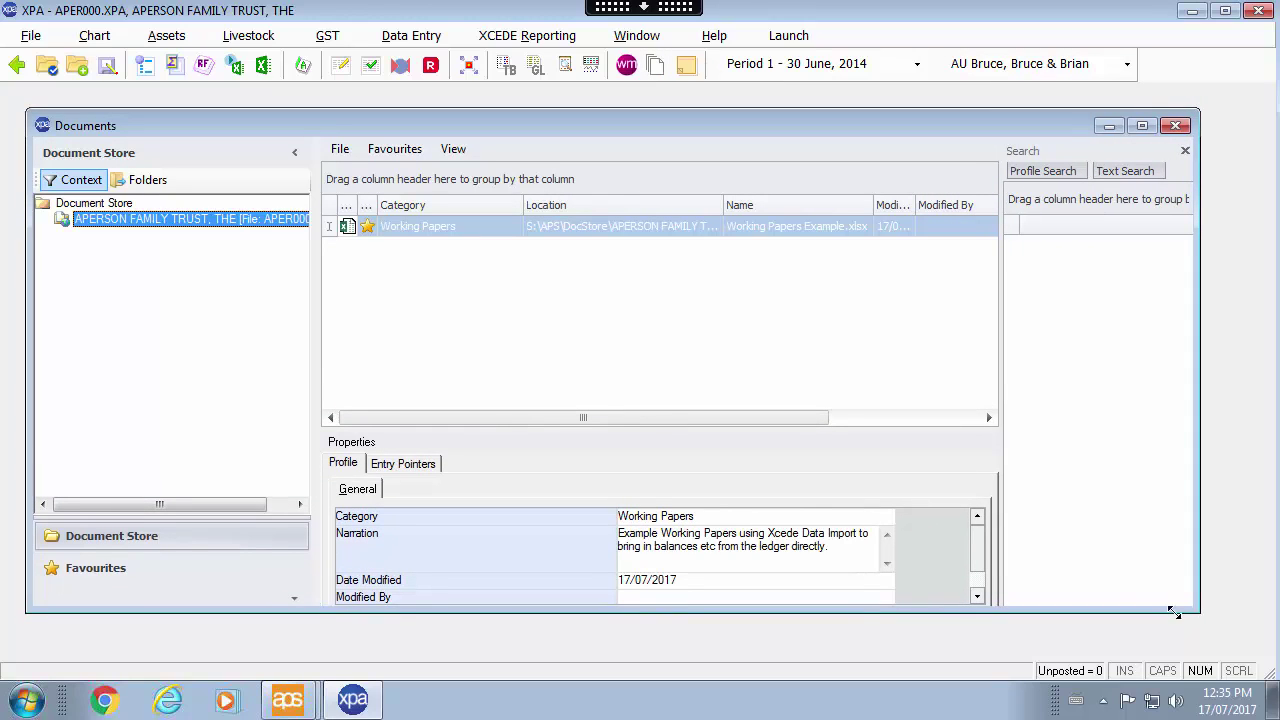
{"action": "double_click", "coordinate": [147, 216]}
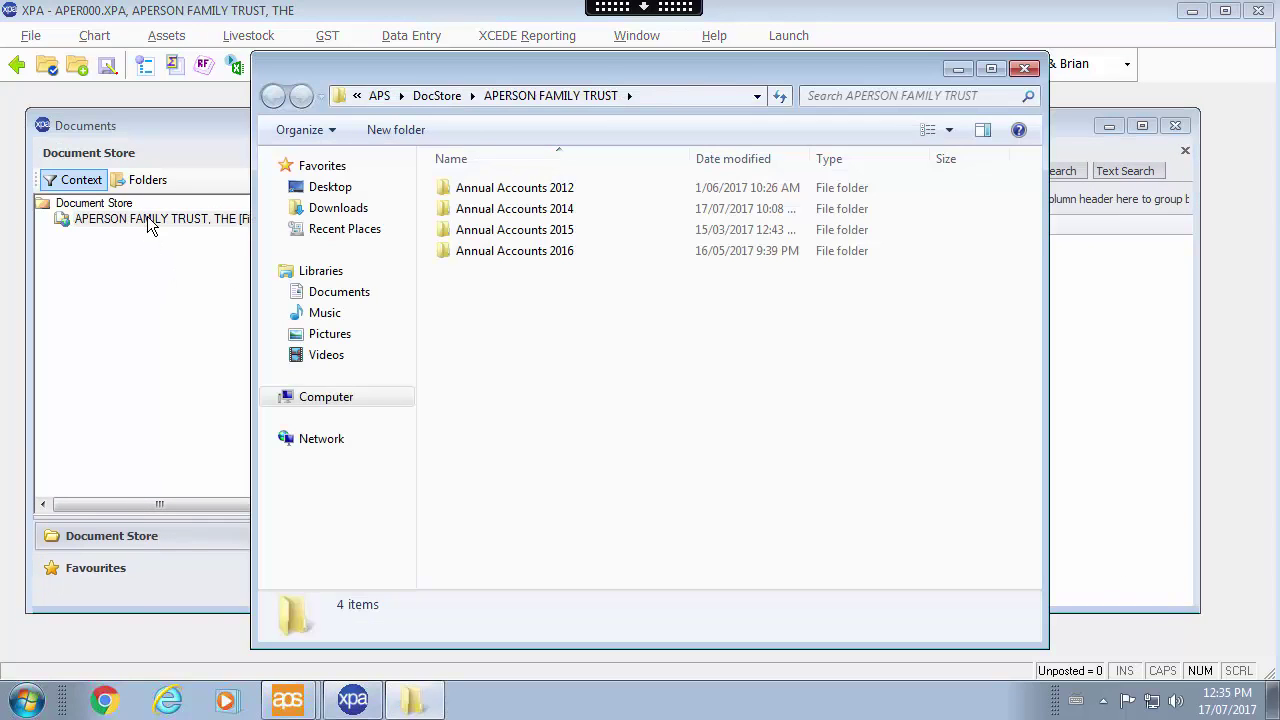
{"action": "left_click_drag", "start_coordinate": [482, 68], "coordinate": [570, 274]}
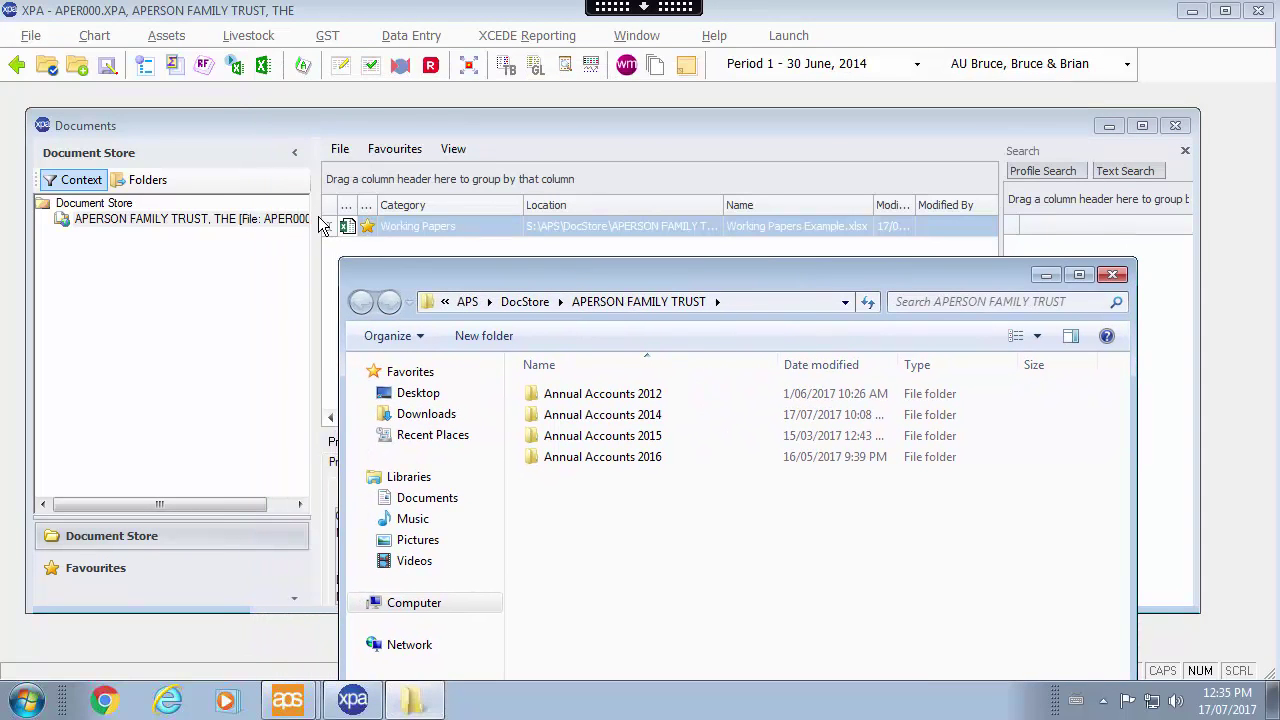
{"action": "double_click", "coordinate": [630, 438]}
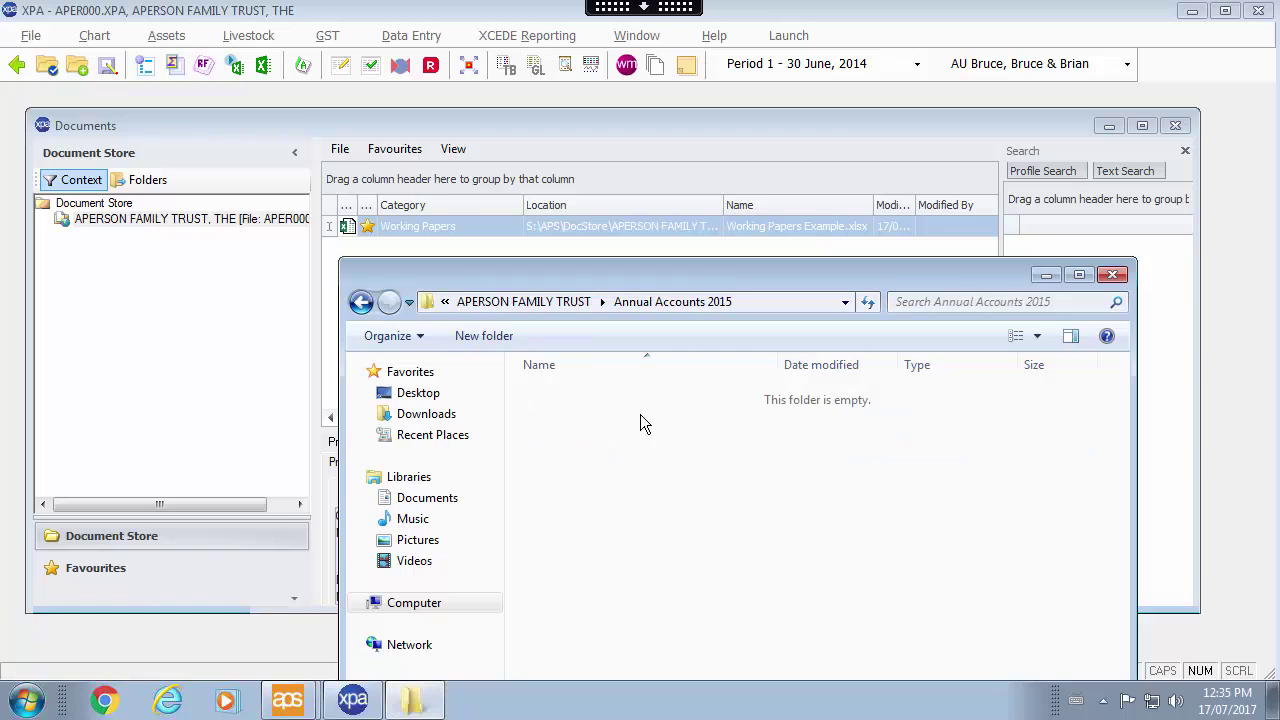
{"action": "left_click", "coordinate": [1112, 274]}
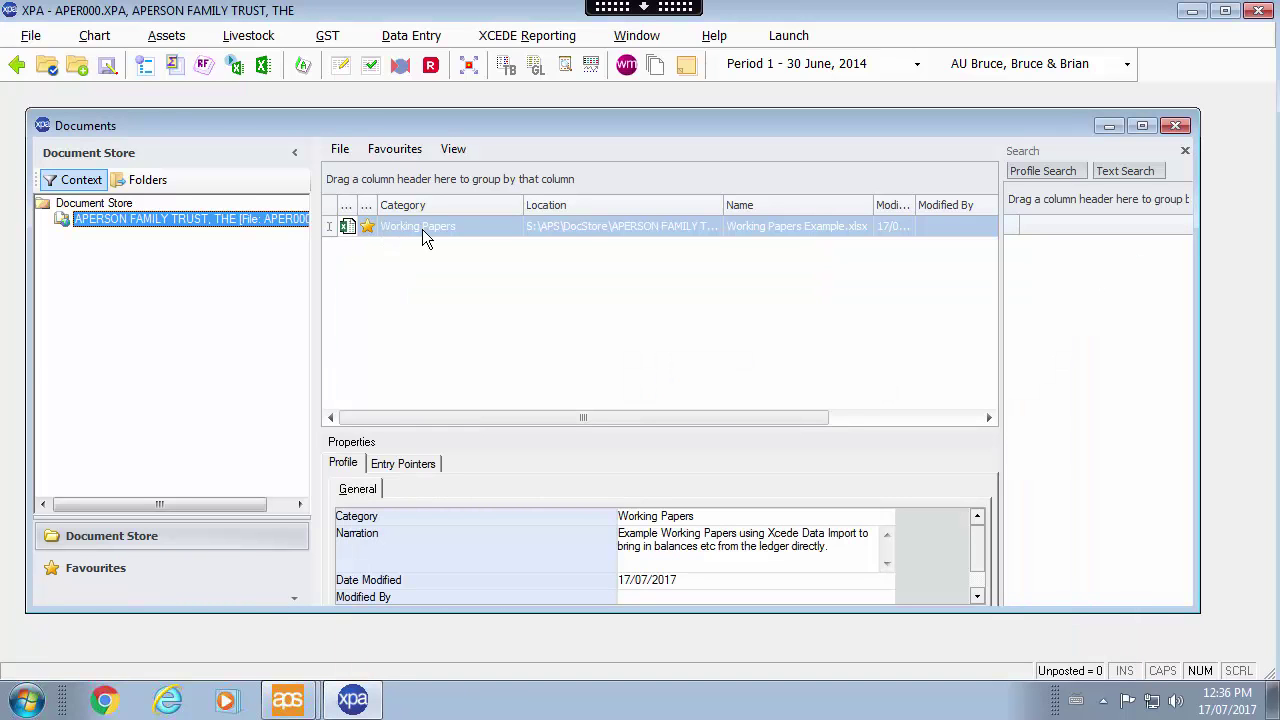
Launch Excel from the ledger and open the stored Working Papers Example workbook
{"action": "left_click", "coordinate": [505, 228]}
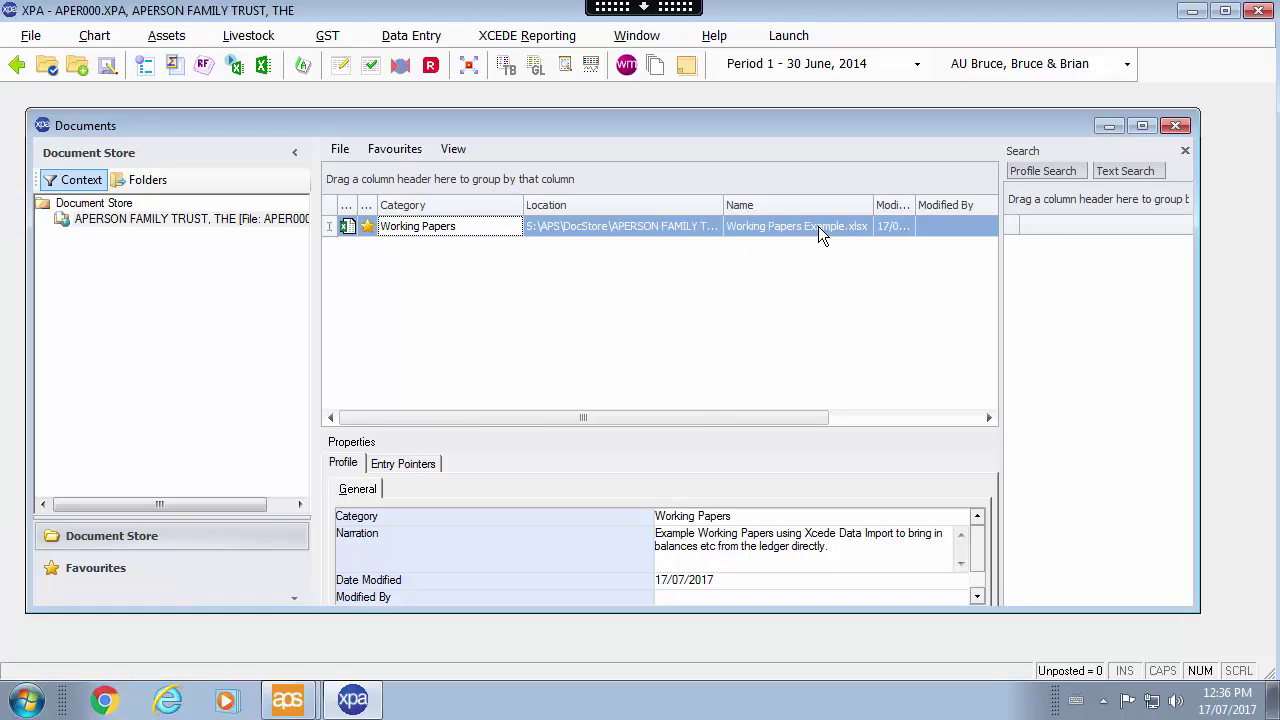
{"action": "left_click", "coordinate": [263, 66]}
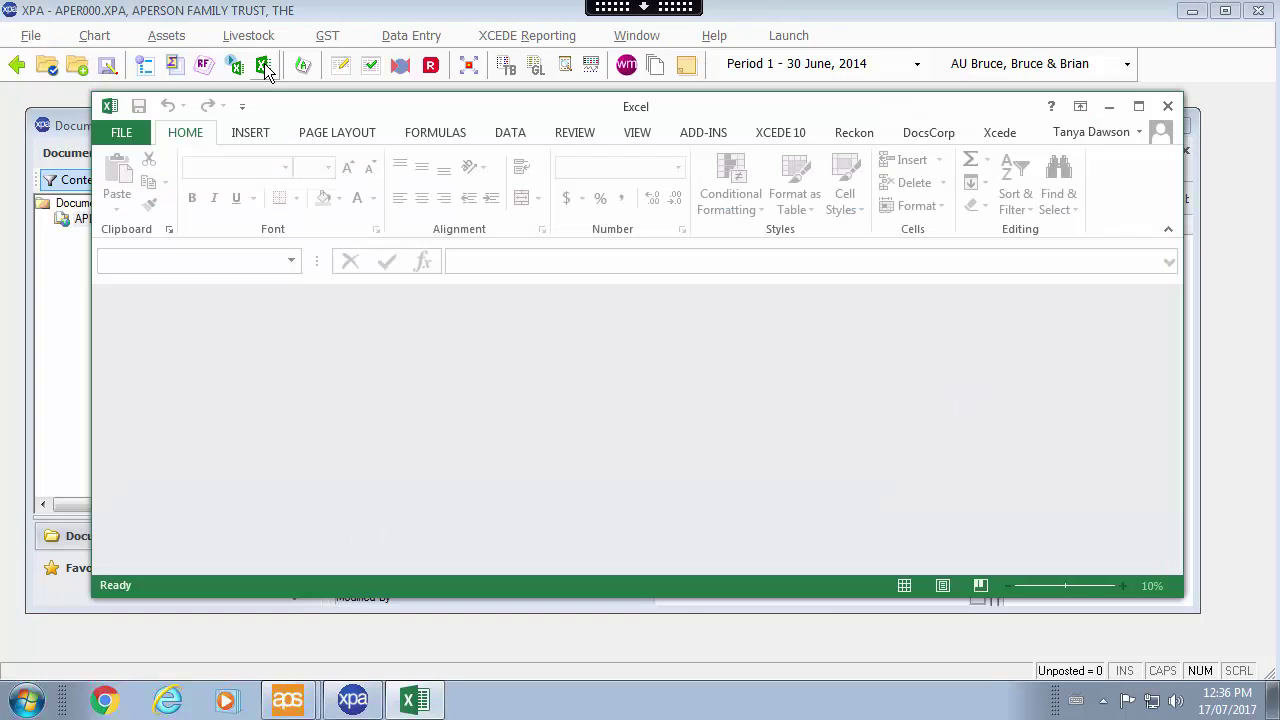
{"action": "left_click", "coordinate": [782, 136]}
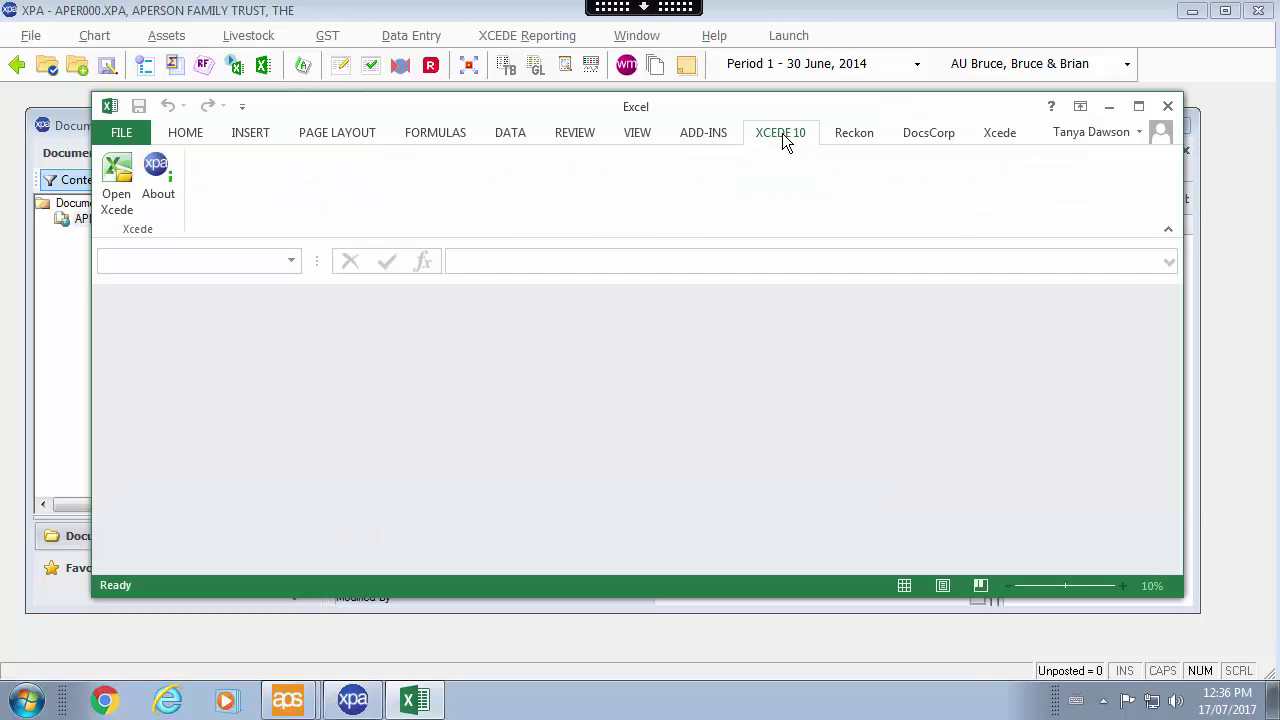
{"action": "left_click", "coordinate": [56, 263]}
{"action": "double_click", "coordinate": [505, 226]}
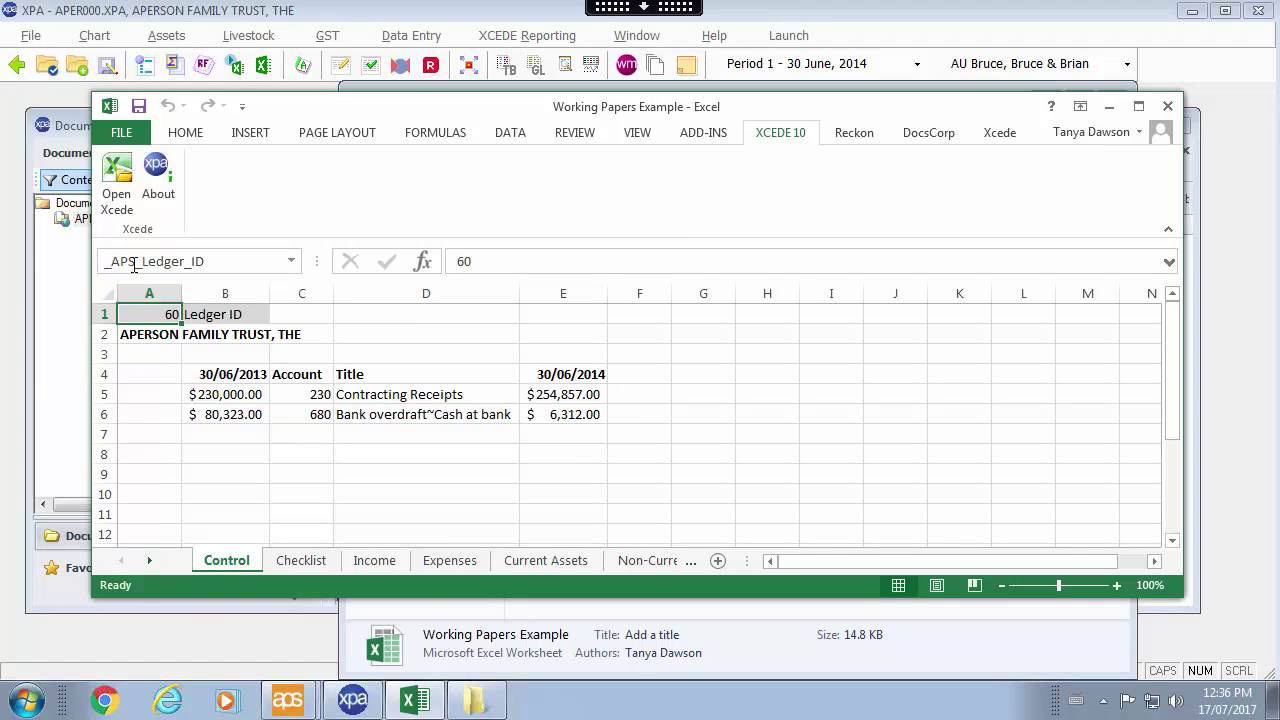
Check the range name of the Ledger ID cell, load Xcede and import the ledger data into the Control sheet
{"action": "left_click", "coordinate": [208, 261]}
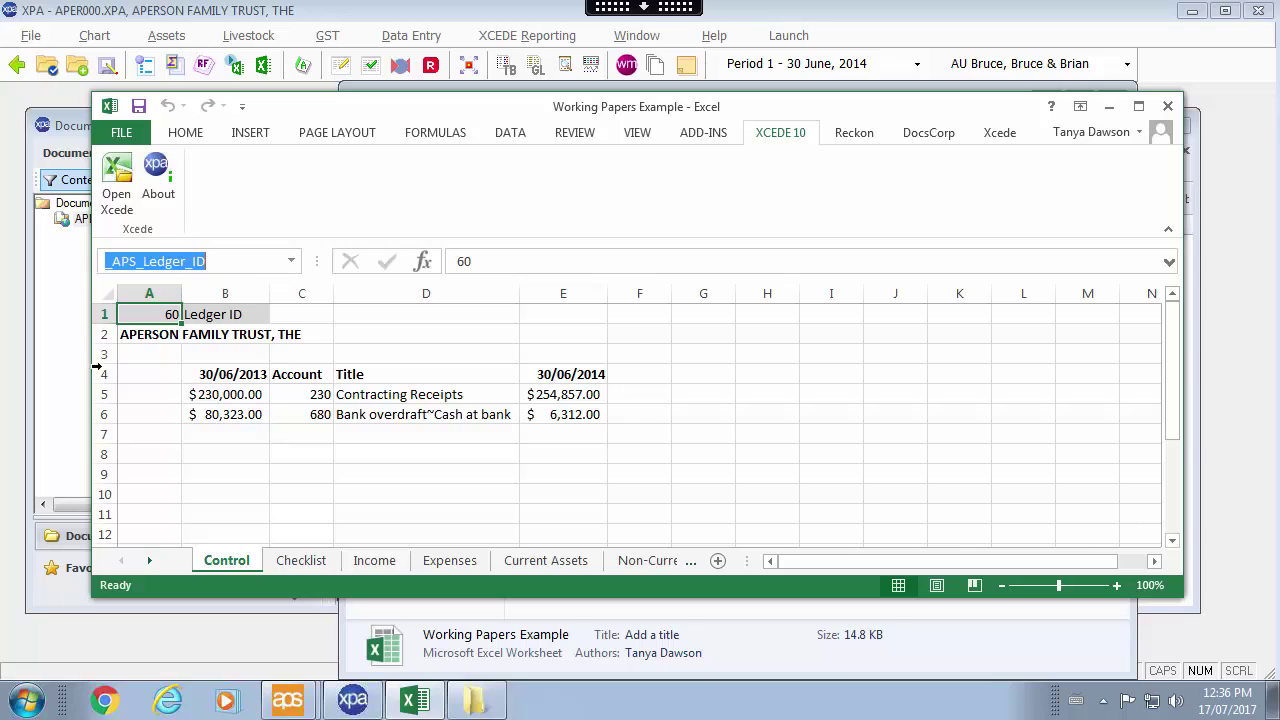
{"action": "left_click", "coordinate": [154, 392]}
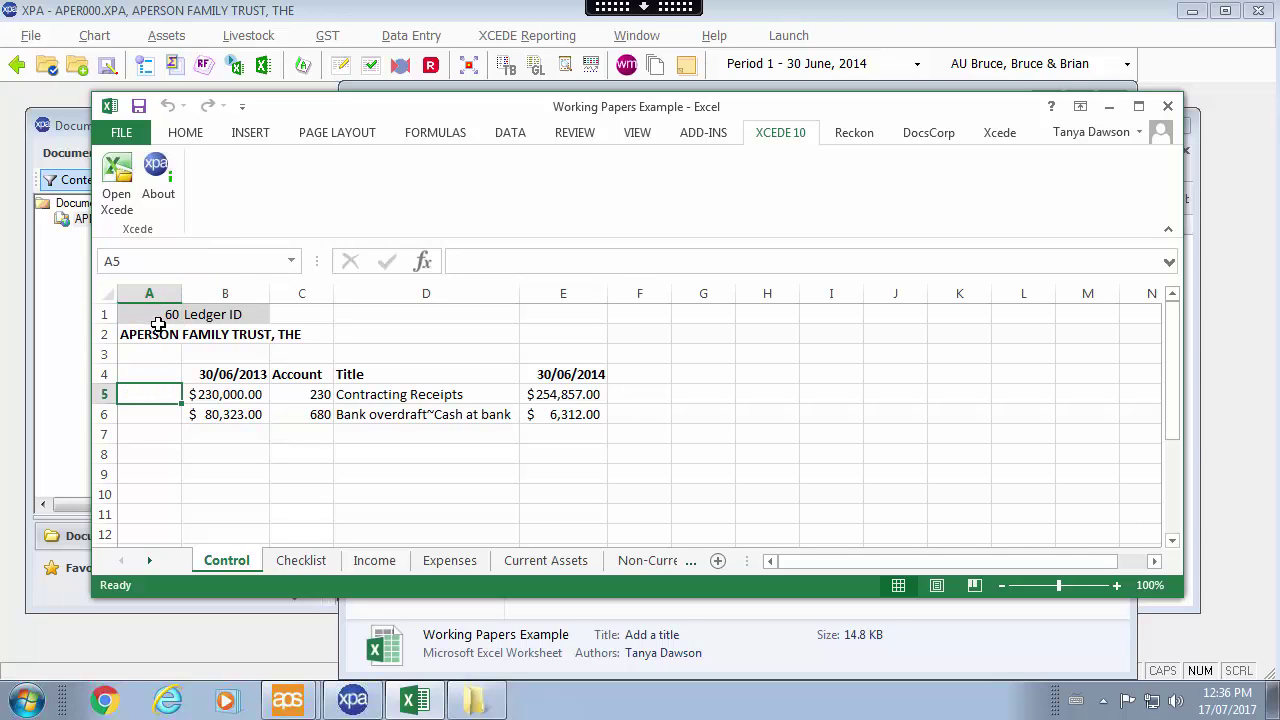
{"action": "left_click", "coordinate": [117, 185]}
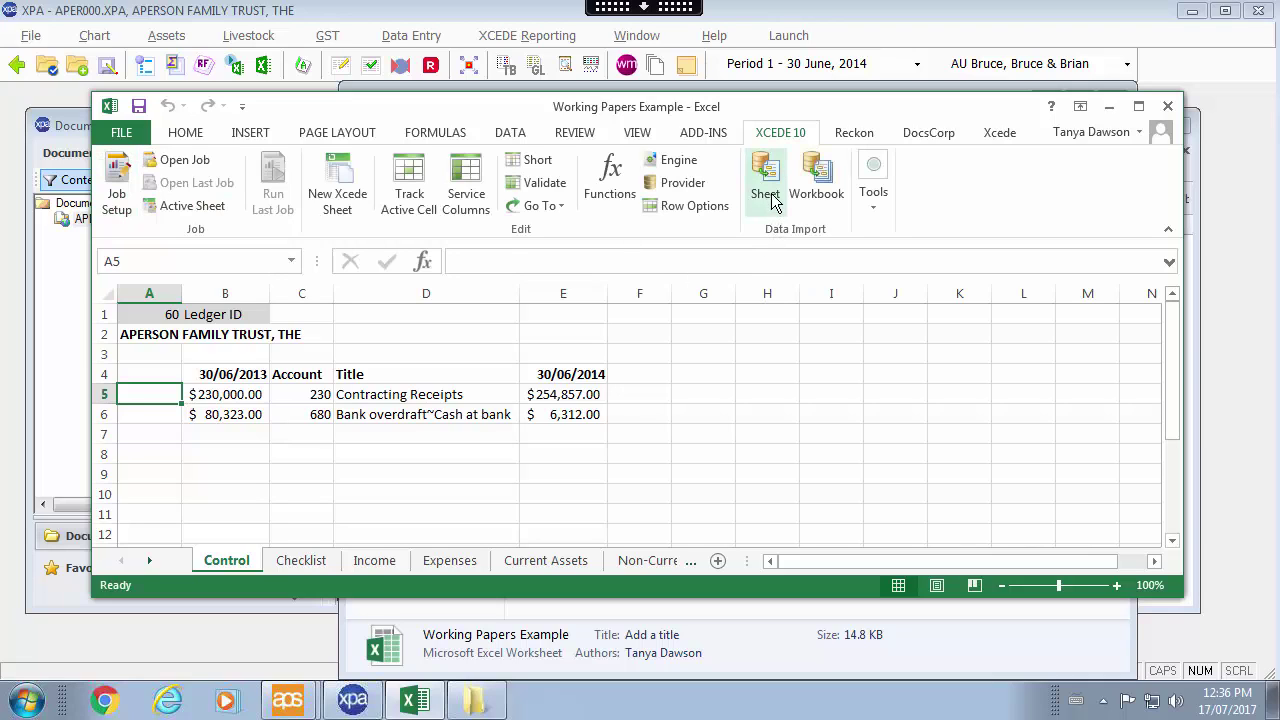
{"action": "left_click", "coordinate": [770, 198]}
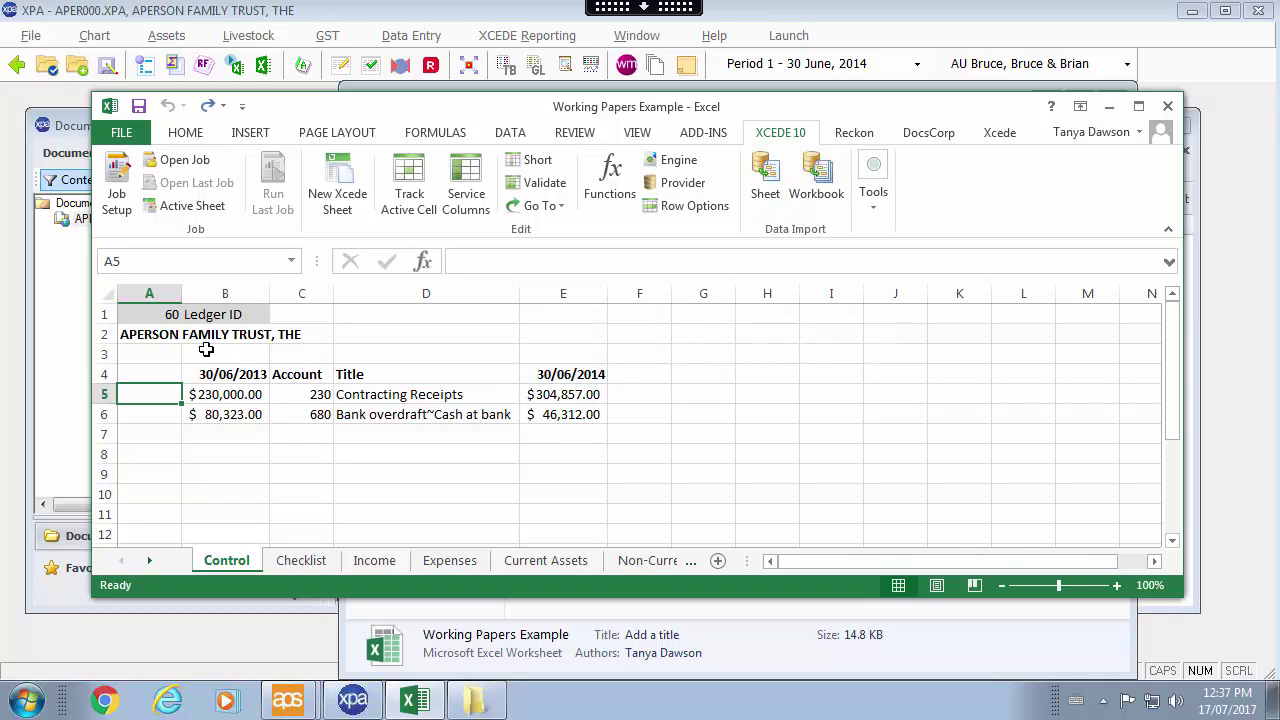
Examine the InternalName function and its arguments in cell A2 and the named Ledger ID cell in A1
{"action": "left_click", "coordinate": [160, 338]}
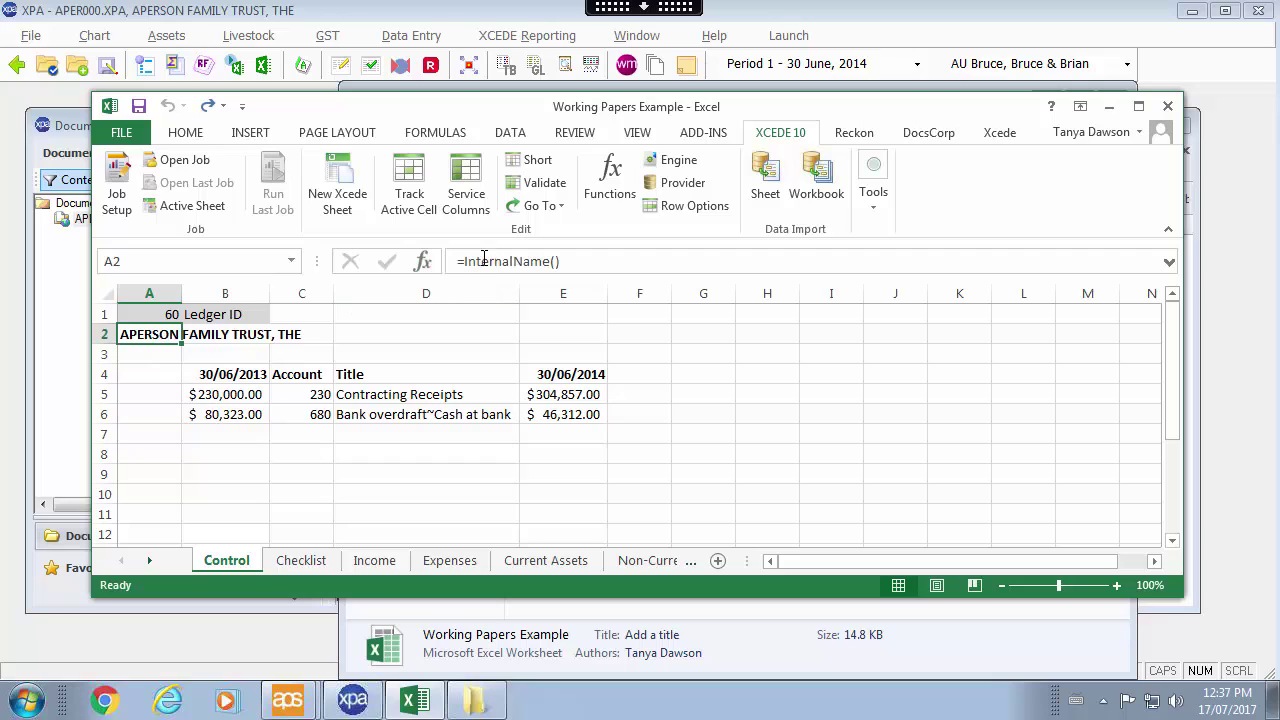
{"action": "left_click", "coordinate": [422, 261]}
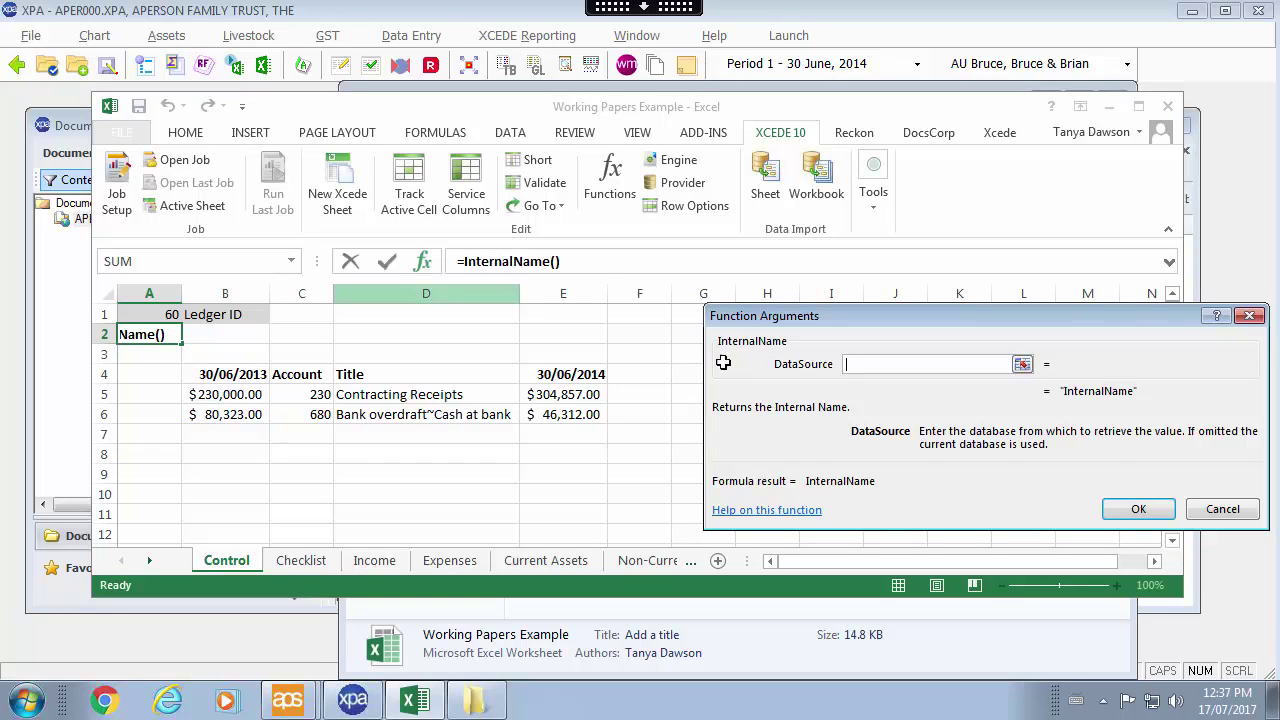
{"action": "left_click", "coordinate": [1110, 508]}
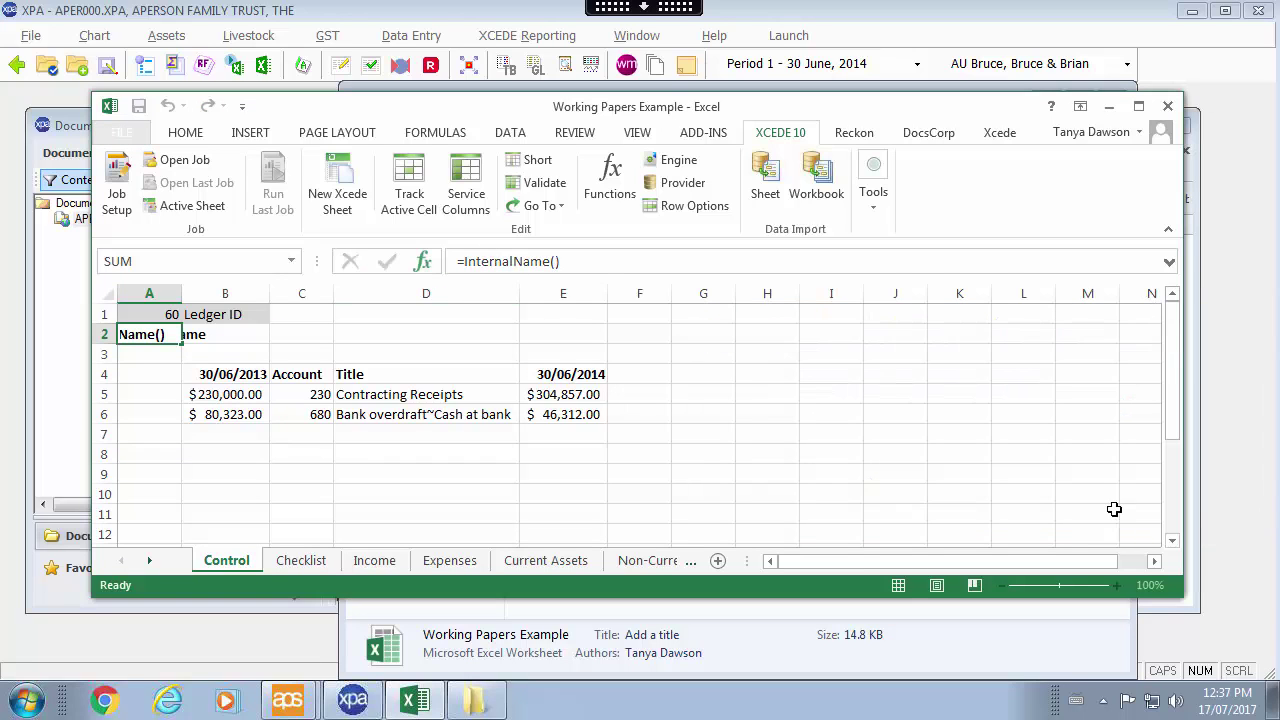
{"action": "left_click", "coordinate": [161, 310]}
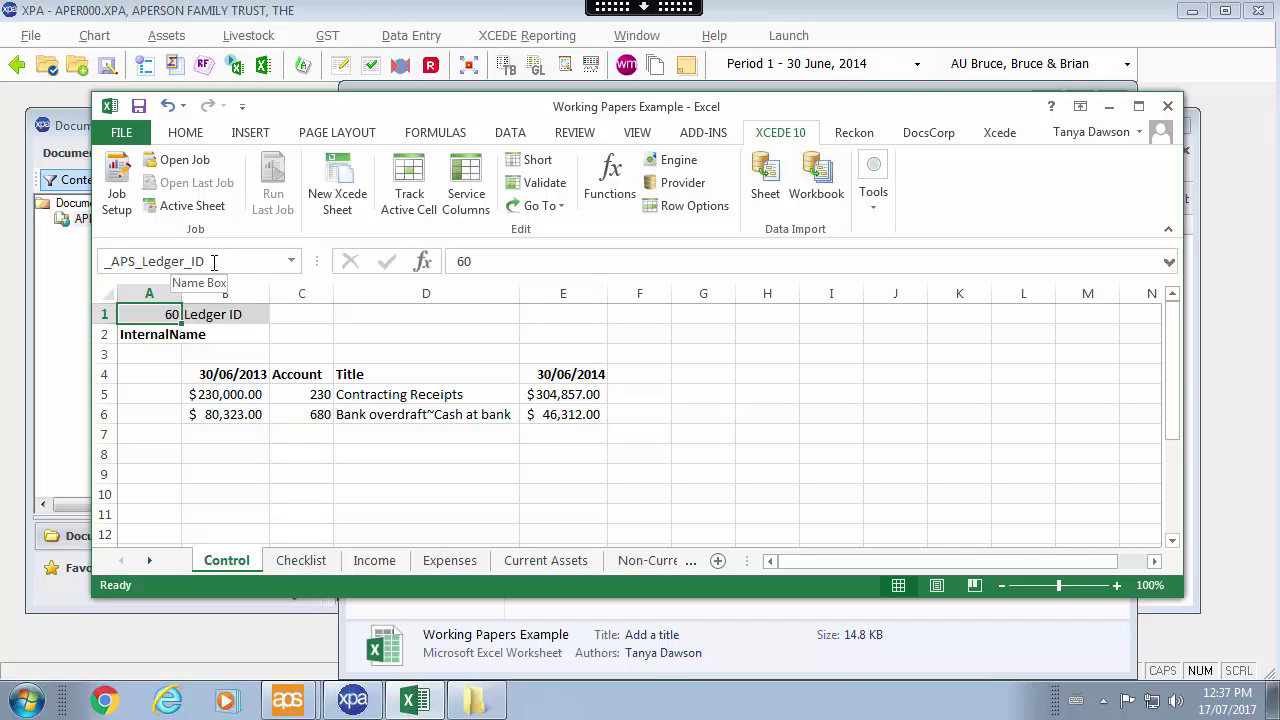
{"action": "left_click", "coordinate": [405, 452]}
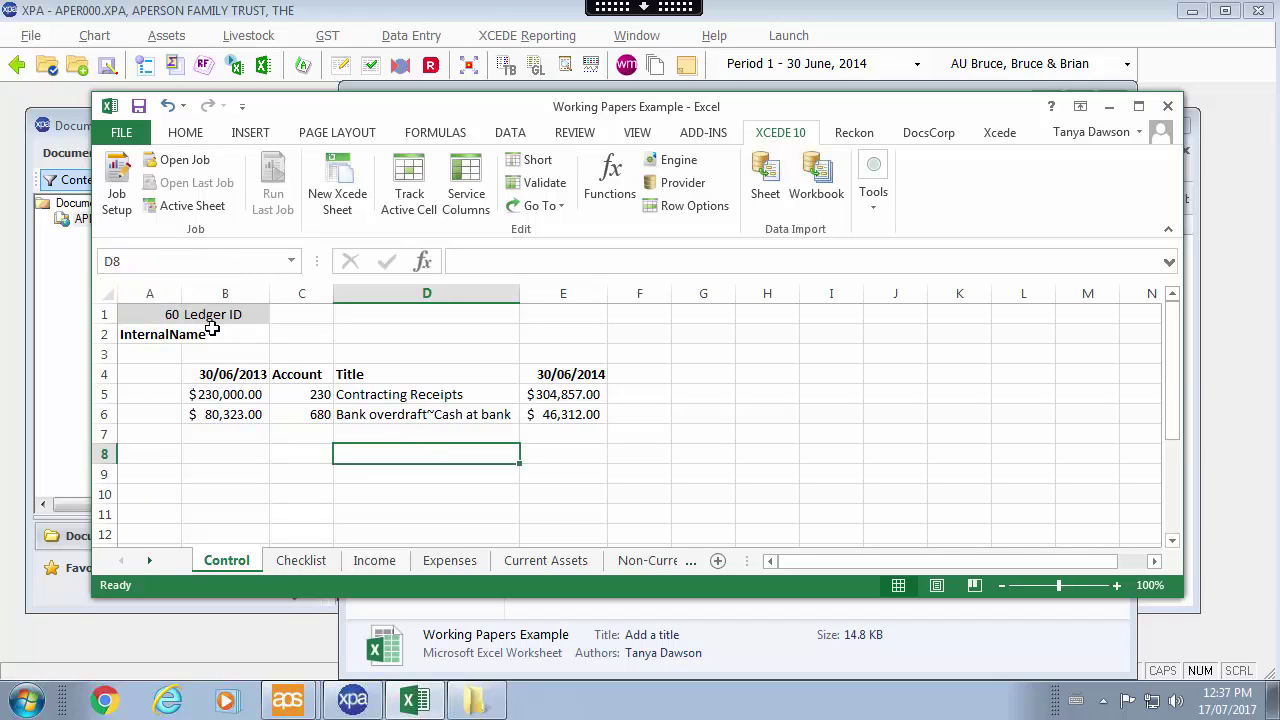
Set the Ledger ID in cell A1 to 219 and import that ledger's data into the Control sheet
{"action": "left_click", "coordinate": [170, 312]}
{"action": "type", "text": "21"}
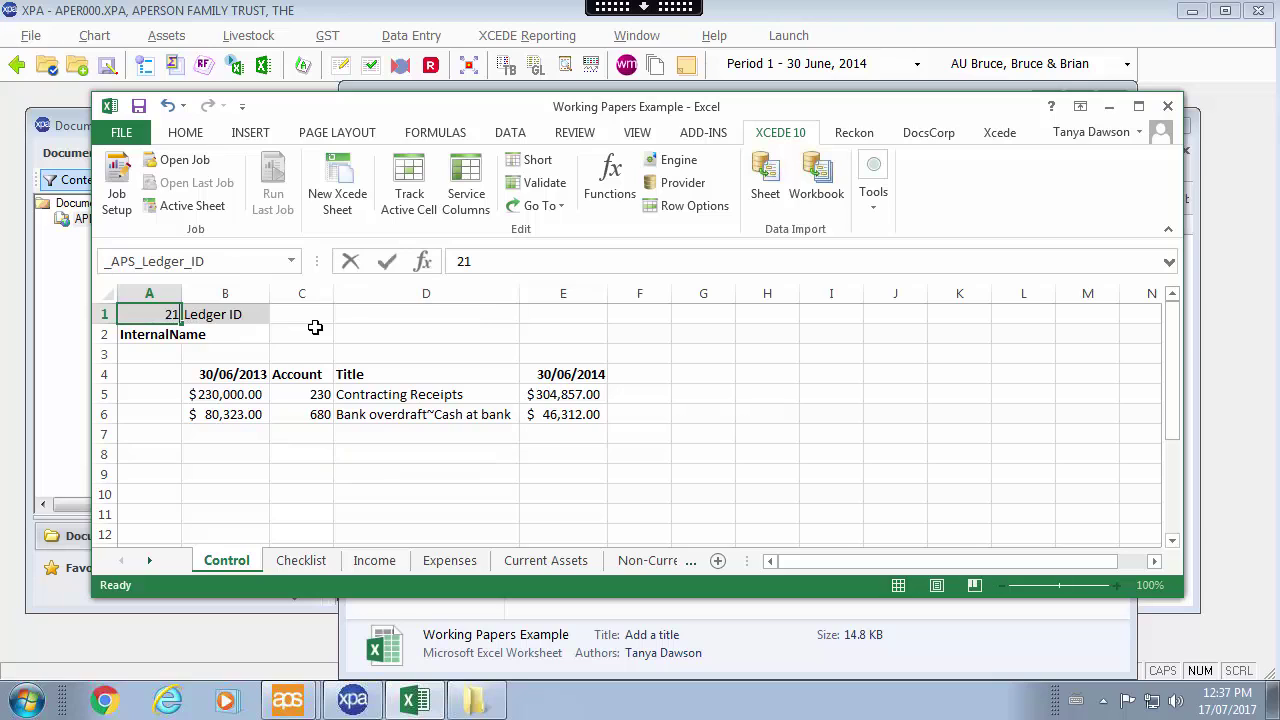
{"action": "type", "text": "9"}
{"action": "key", "text": "Return"}
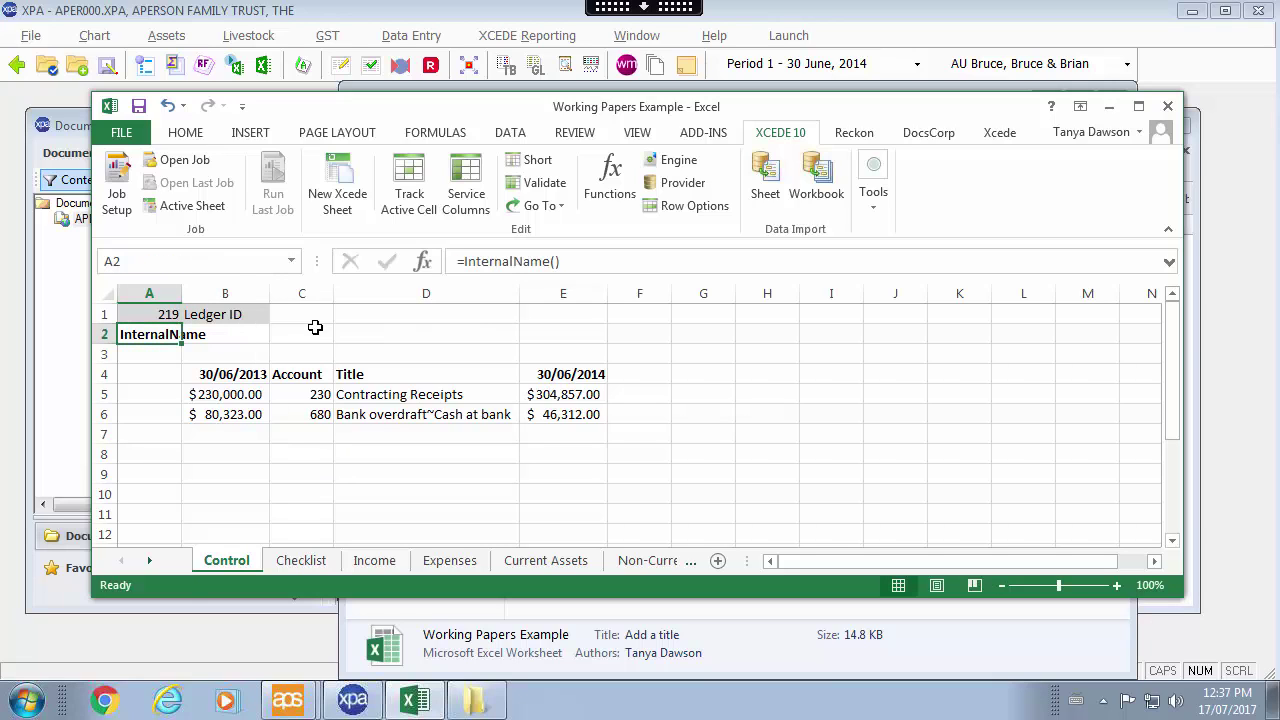
{"action": "left_click", "coordinate": [777, 215]}
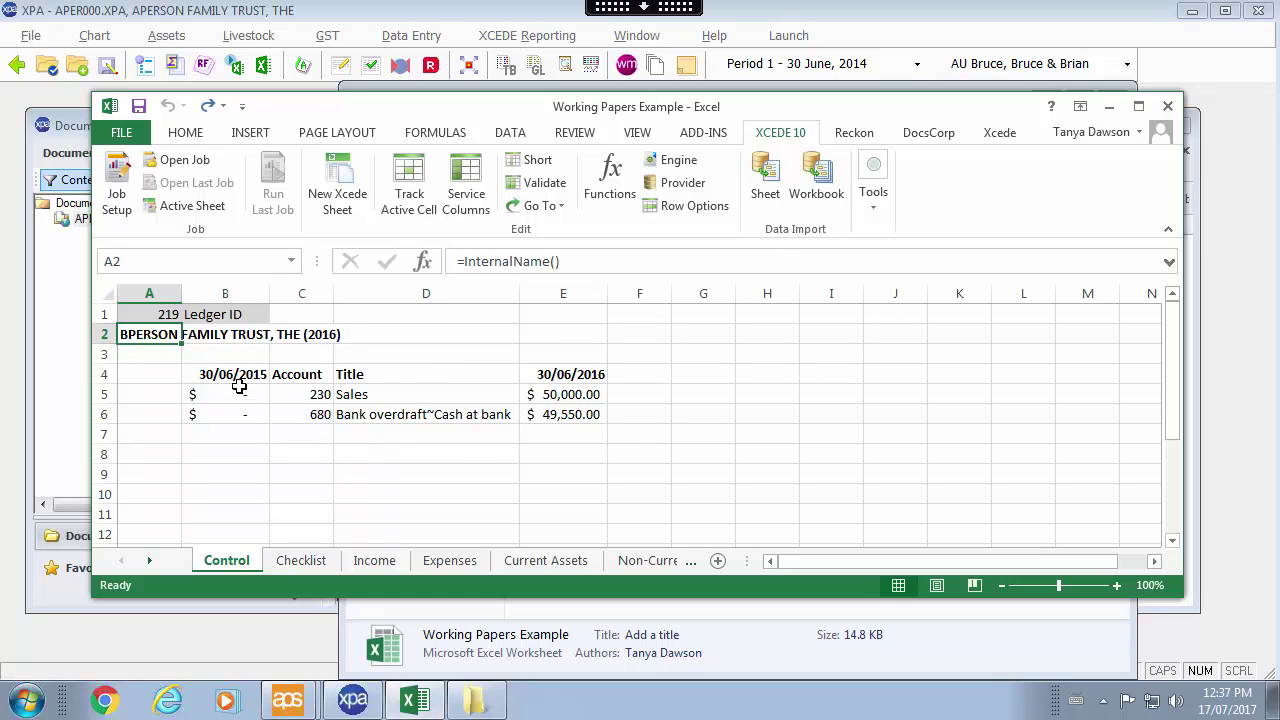
Set the Ledger ID back to 60 and re-import the Control sheet's data
{"action": "left_click", "coordinate": [152, 317]}
{"action": "type", "text": "60"}
{"action": "key", "text": "Return"}
{"action": "left_click", "coordinate": [766, 190]}
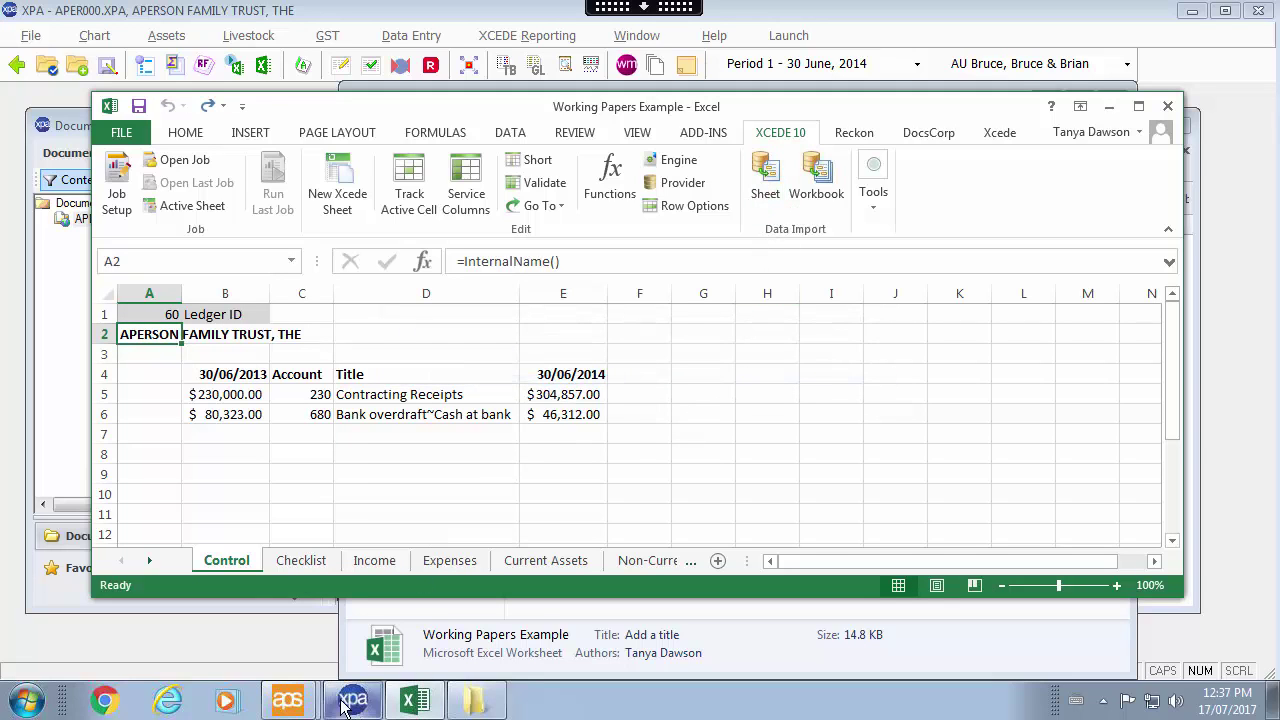
Switch to the APS ledgers console and check the Ledger ID of EXAMPLE LEDGER.XPA and of APER000.XPA
{"action": "left_click", "coordinate": [348, 662]}
{"action": "left_click", "coordinate": [345, 655]}
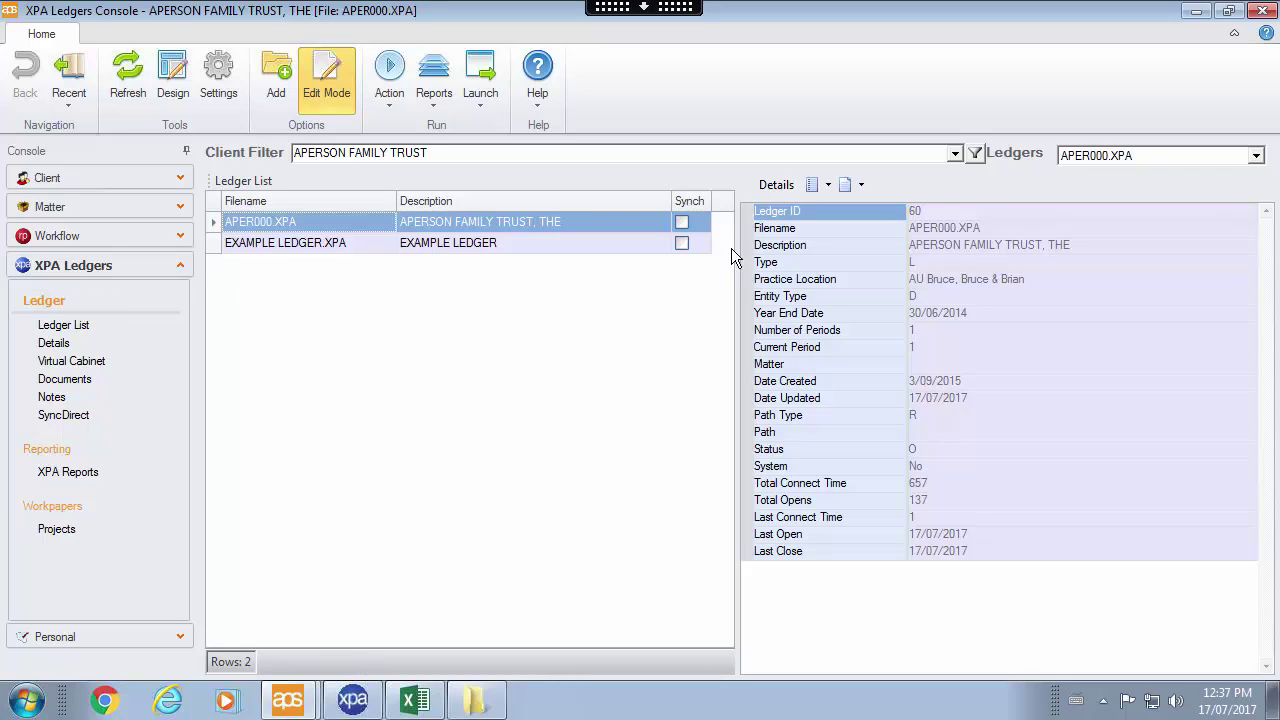
{"action": "left_click", "coordinate": [545, 242]}
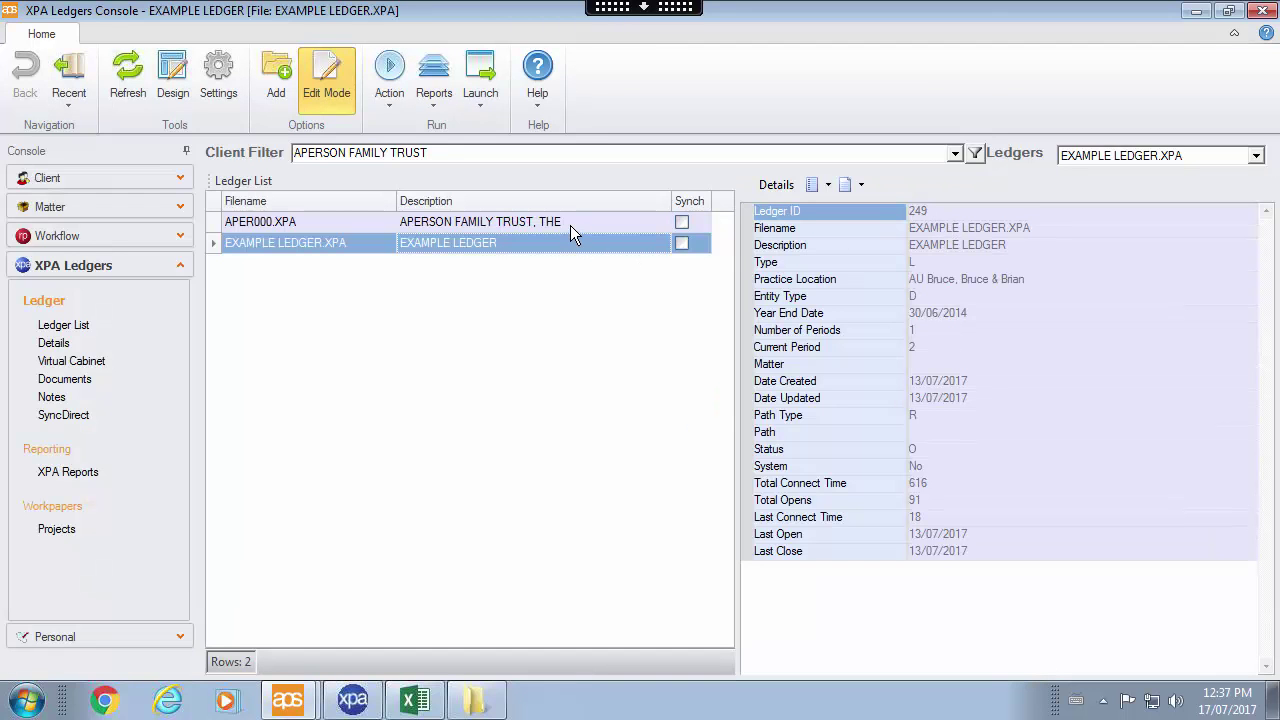
{"action": "left_click", "coordinate": [570, 225]}
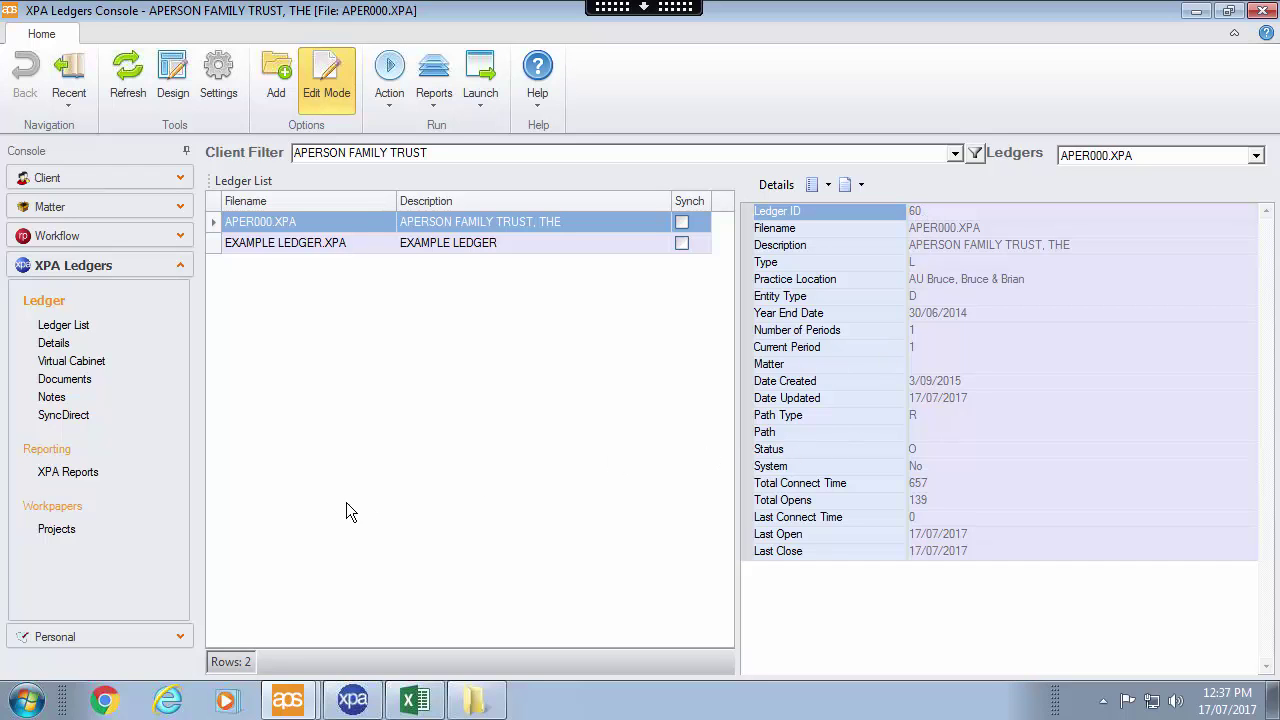
Return to XPA, close the documents window and open the ledger notes
{"action": "left_click", "coordinate": [376, 708]}
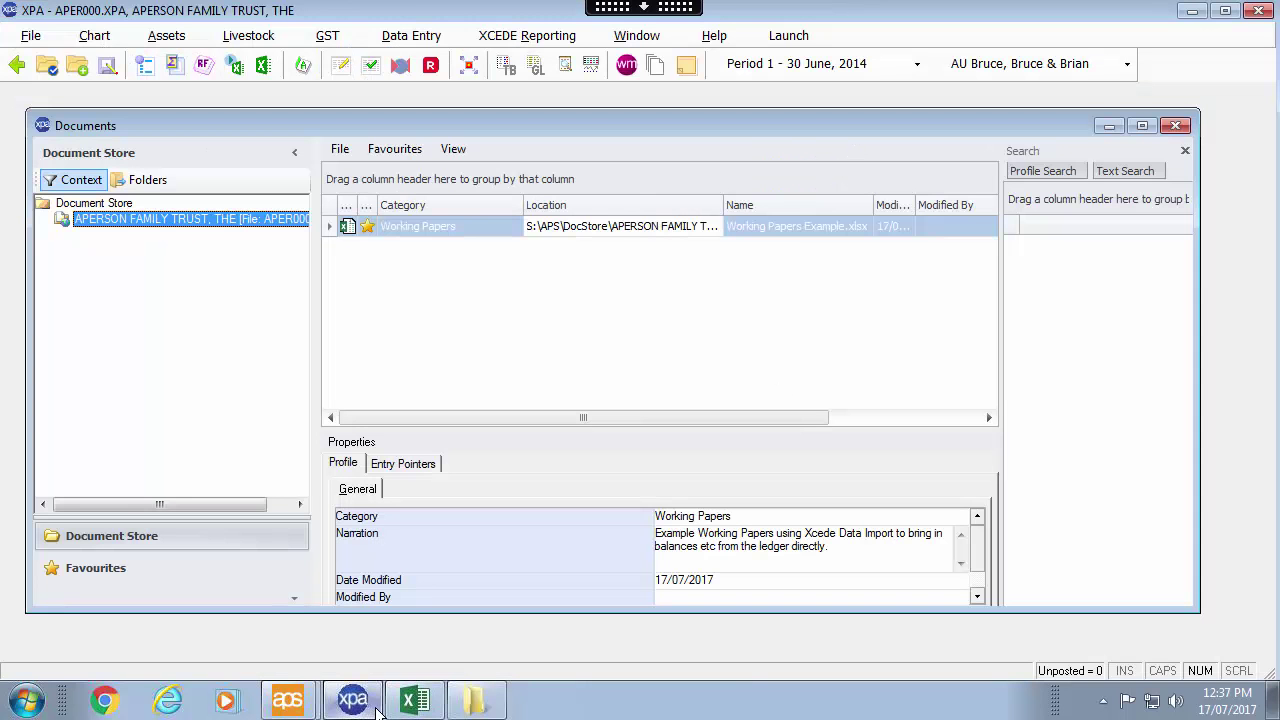
{"action": "left_click", "coordinate": [1176, 127]}
{"action": "left_click", "coordinate": [686, 67]}
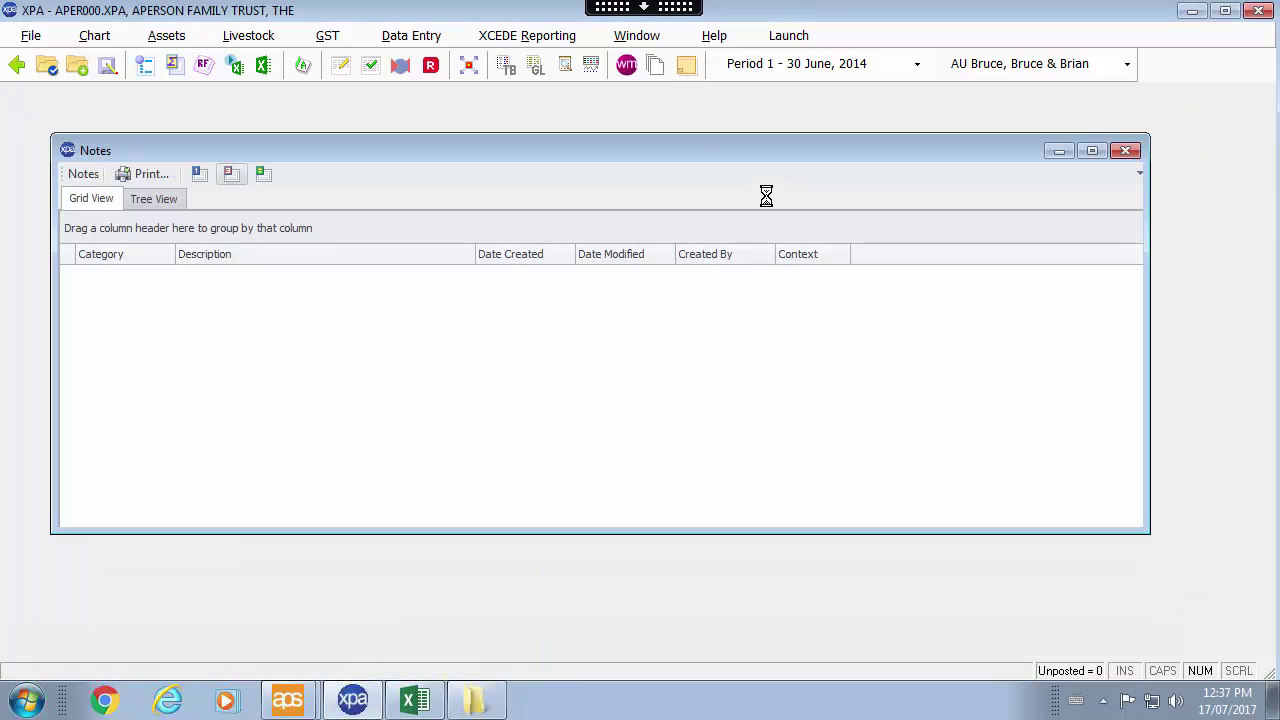
Add a ledger note in the grid view with category Working Papers and description "blah"
{"action": "left_click", "coordinate": [153, 200]}
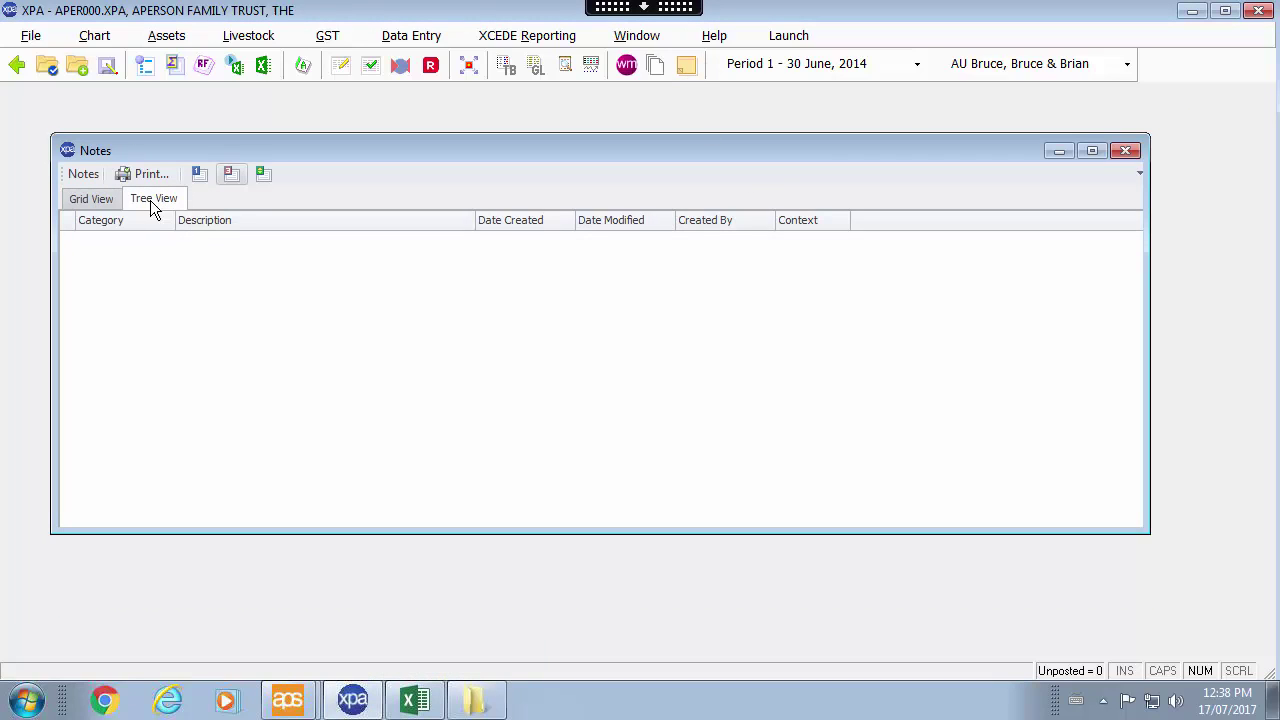
{"action": "left_click", "coordinate": [96, 205]}
{"action": "right_click", "coordinate": [171, 281]}
{"action": "left_click", "coordinate": [229, 291]}
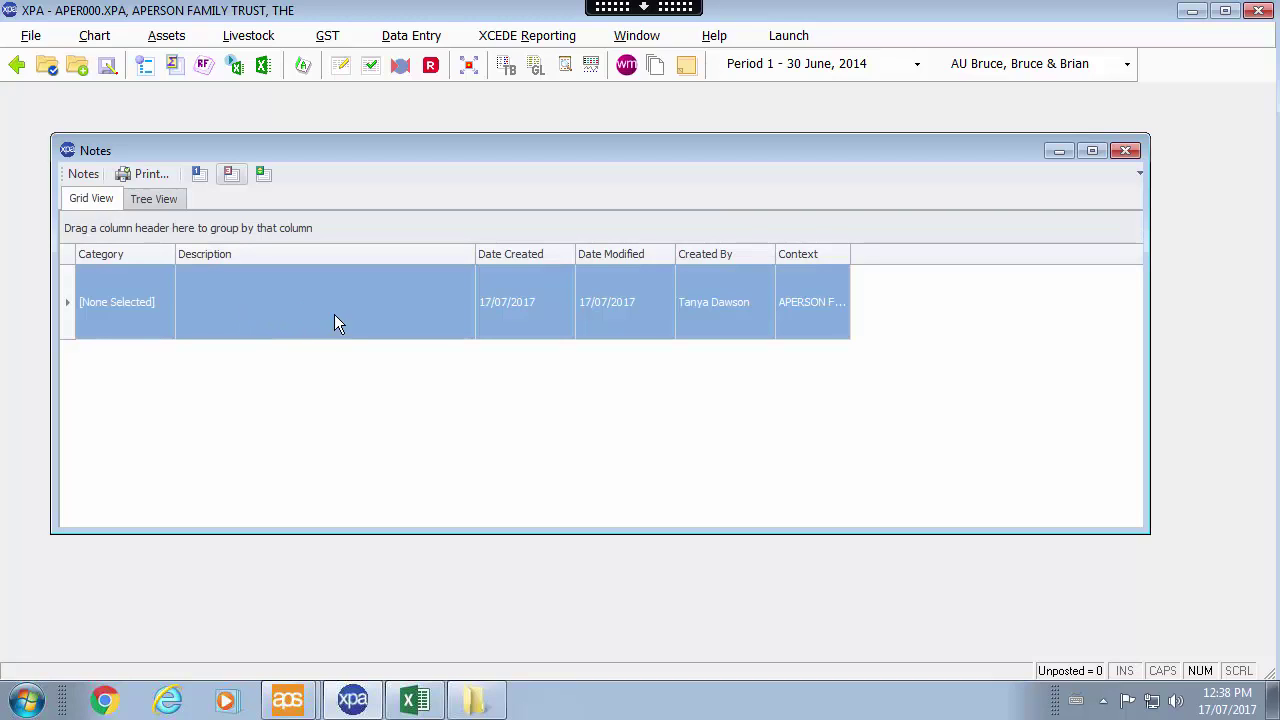
{"action": "left_click", "coordinate": [162, 301]}
{"action": "scroll", "coordinate": [192, 437], "scroll_direction": "down", "scroll_amount": 1}
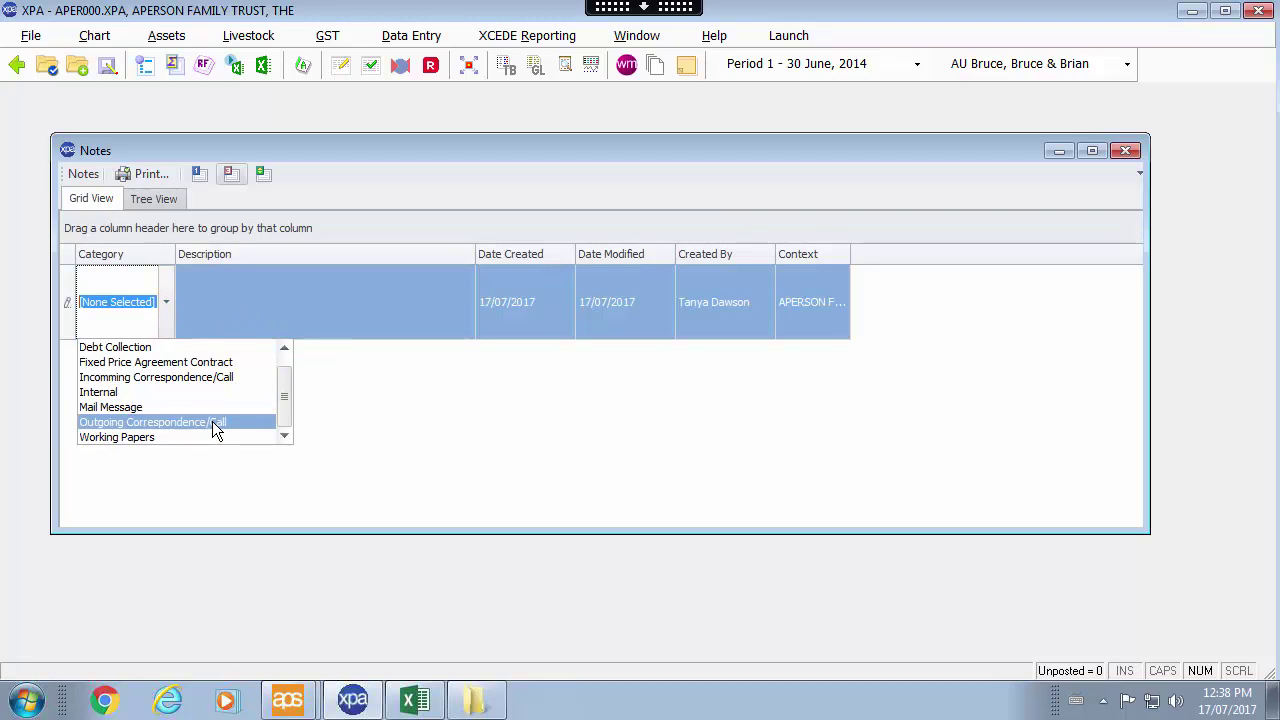
{"action": "left_click", "coordinate": [188, 440]}
{"action": "left_click", "coordinate": [265, 286]}
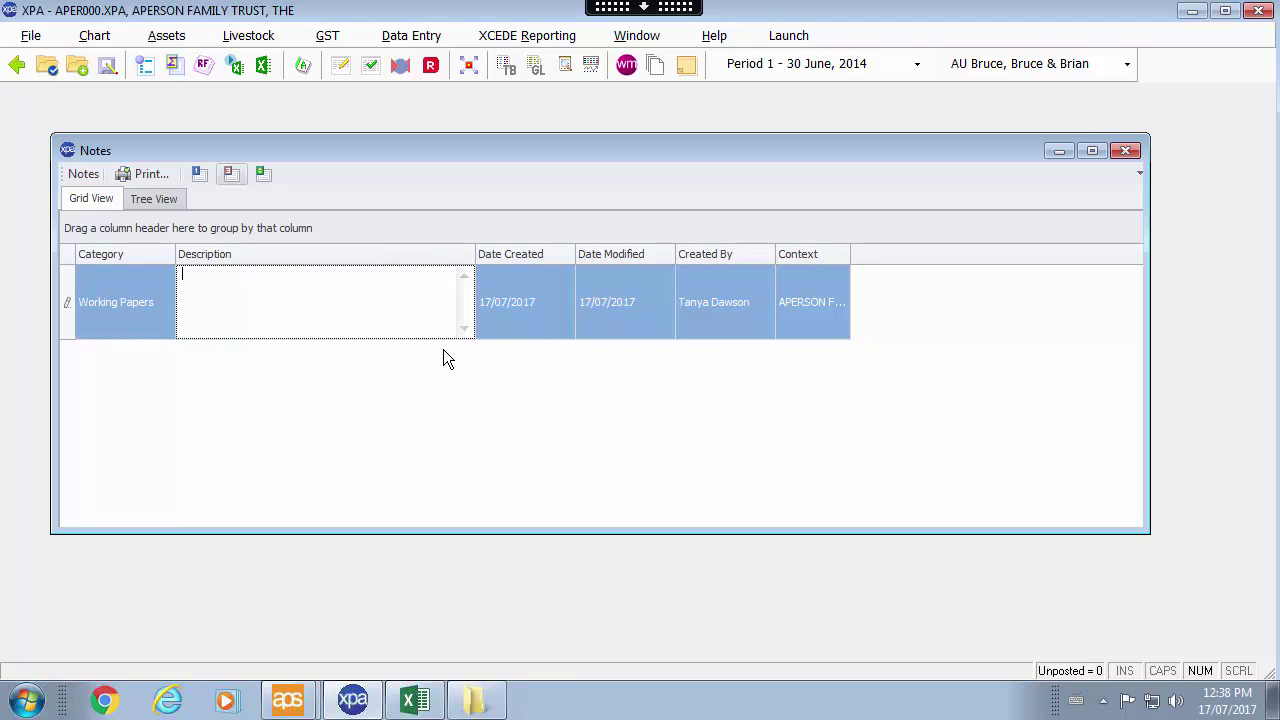
{"action": "type", "text": "blah"}
In the tree view, add a child note beneath the "blah" note and close the notes window
{"action": "left_click", "coordinate": [155, 200]}
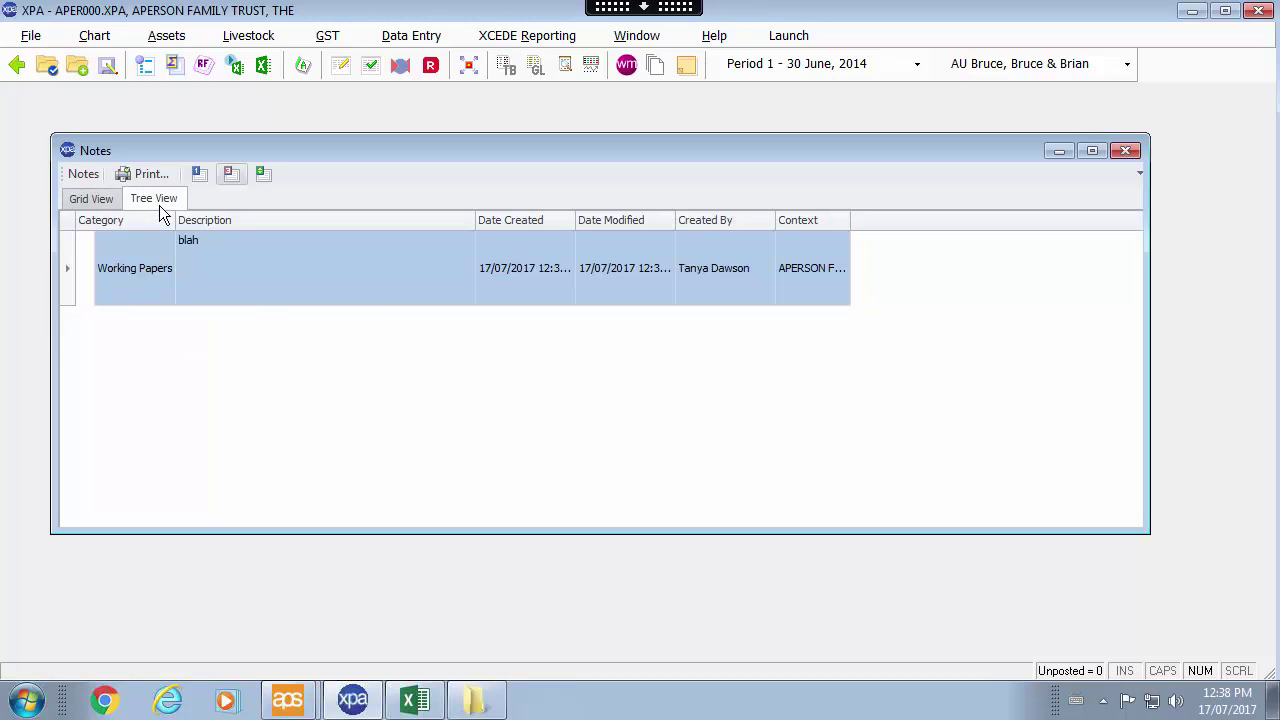
{"action": "left_click", "coordinate": [107, 268]}
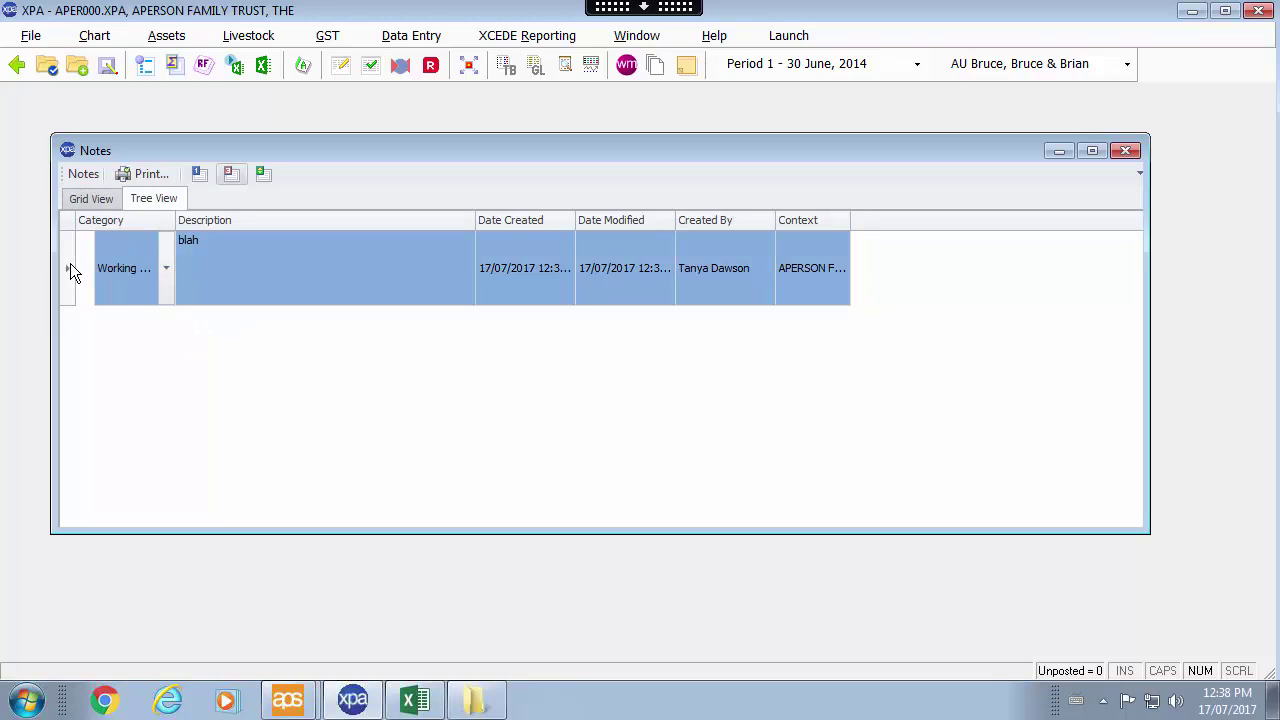
{"action": "right_click", "coordinate": [70, 266]}
{"action": "left_click", "coordinate": [187, 327]}
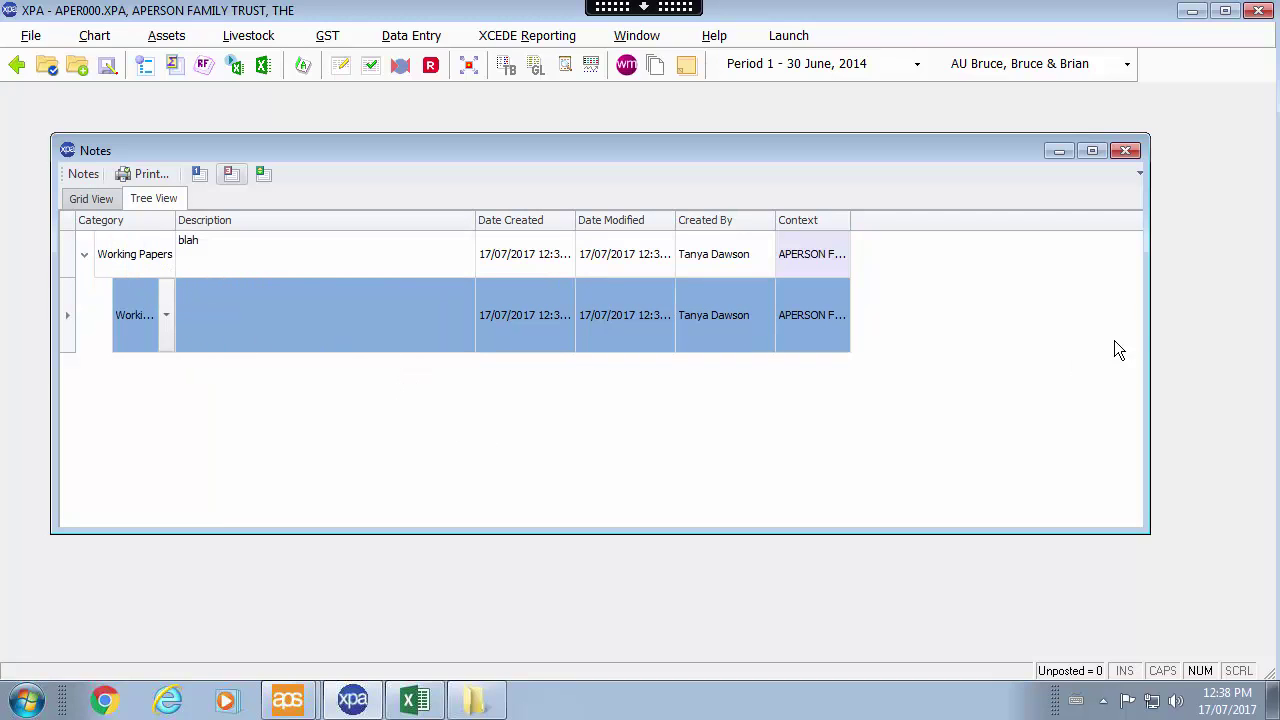
{"action": "left_click", "coordinate": [1126, 151]}
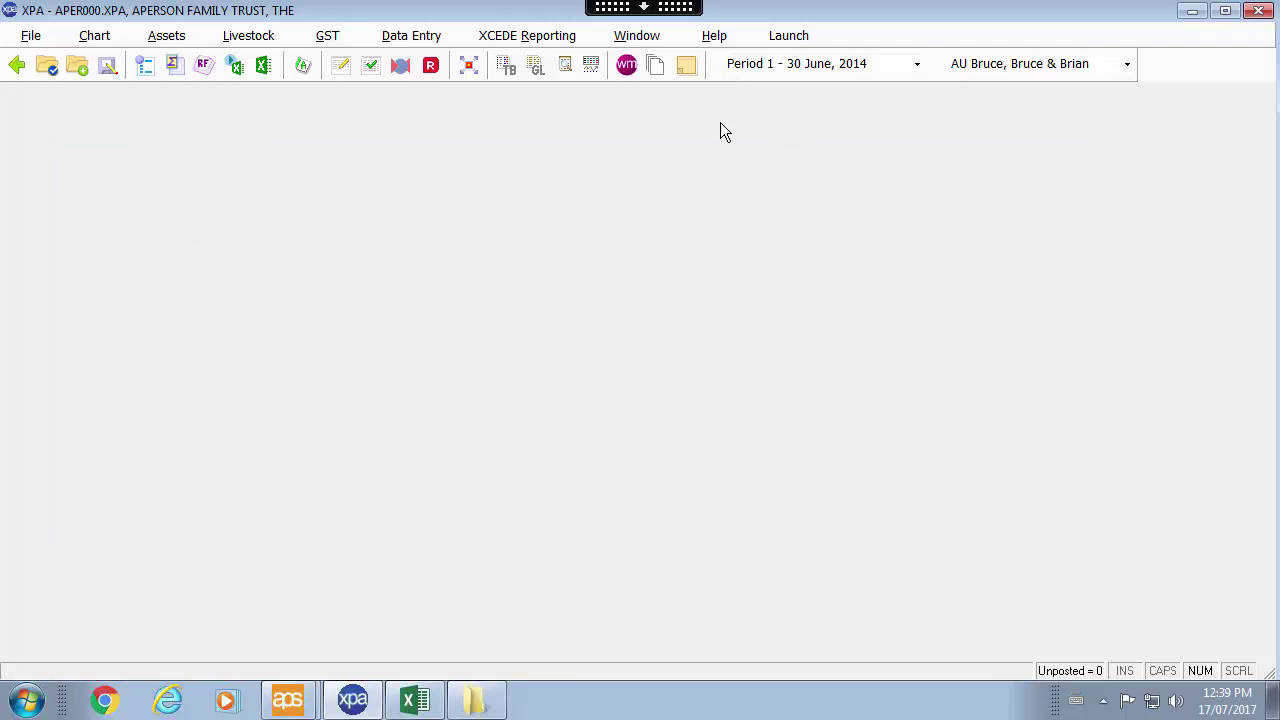
Open the help contents, review the File topics including Save As, Open/Select and Delete History, and close the help
{"action": "left_click", "coordinate": [716, 37]}
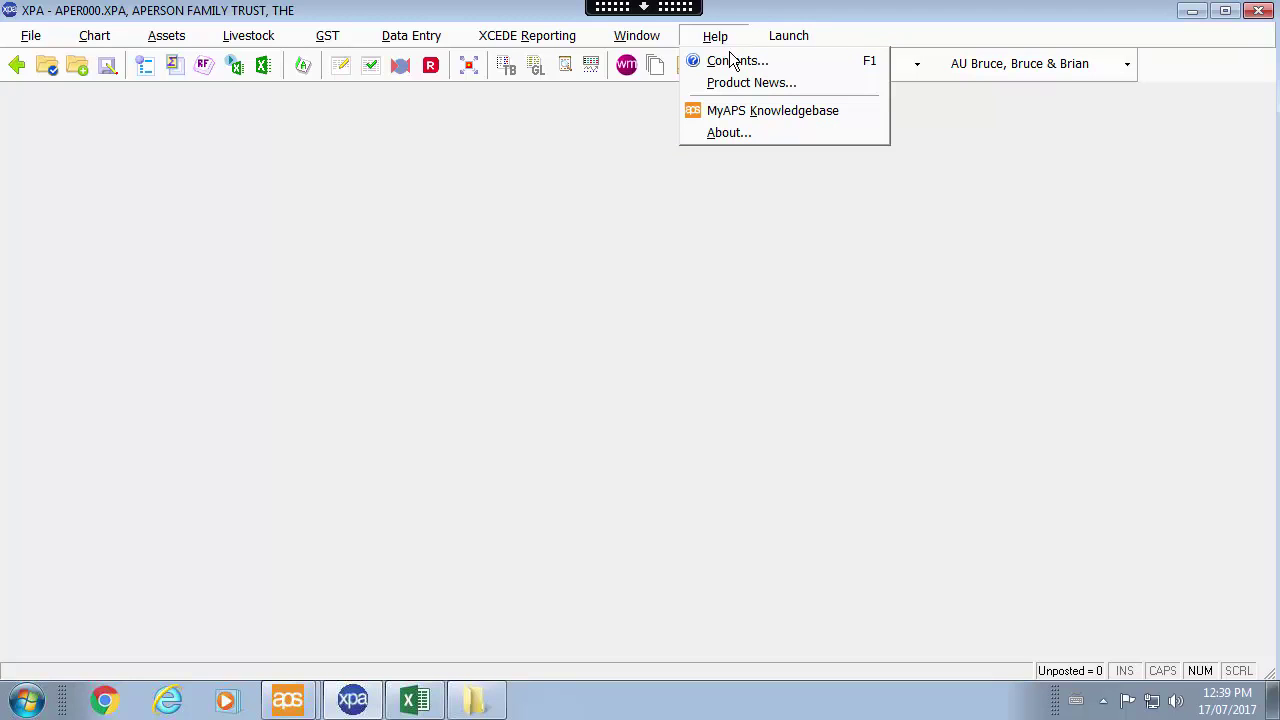
{"action": "left_click", "coordinate": [849, 60]}
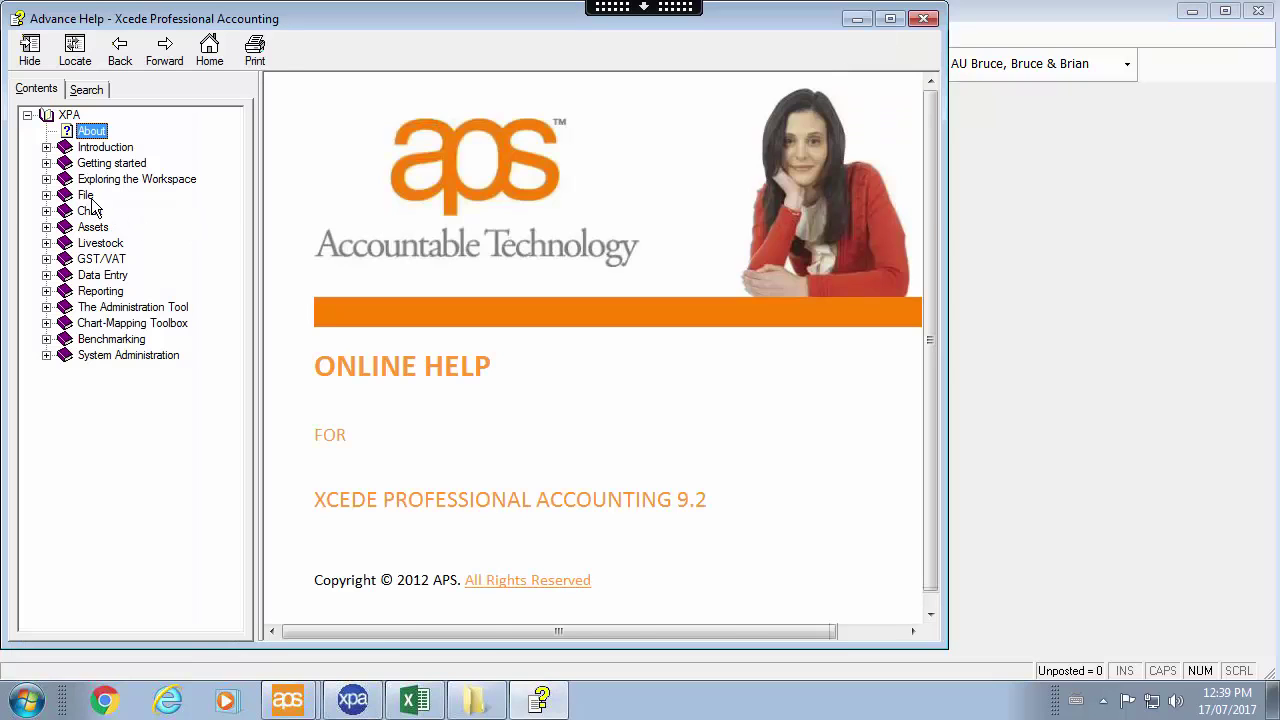
{"action": "left_click", "coordinate": [86, 196]}
{"action": "left_click", "coordinate": [116, 276]}
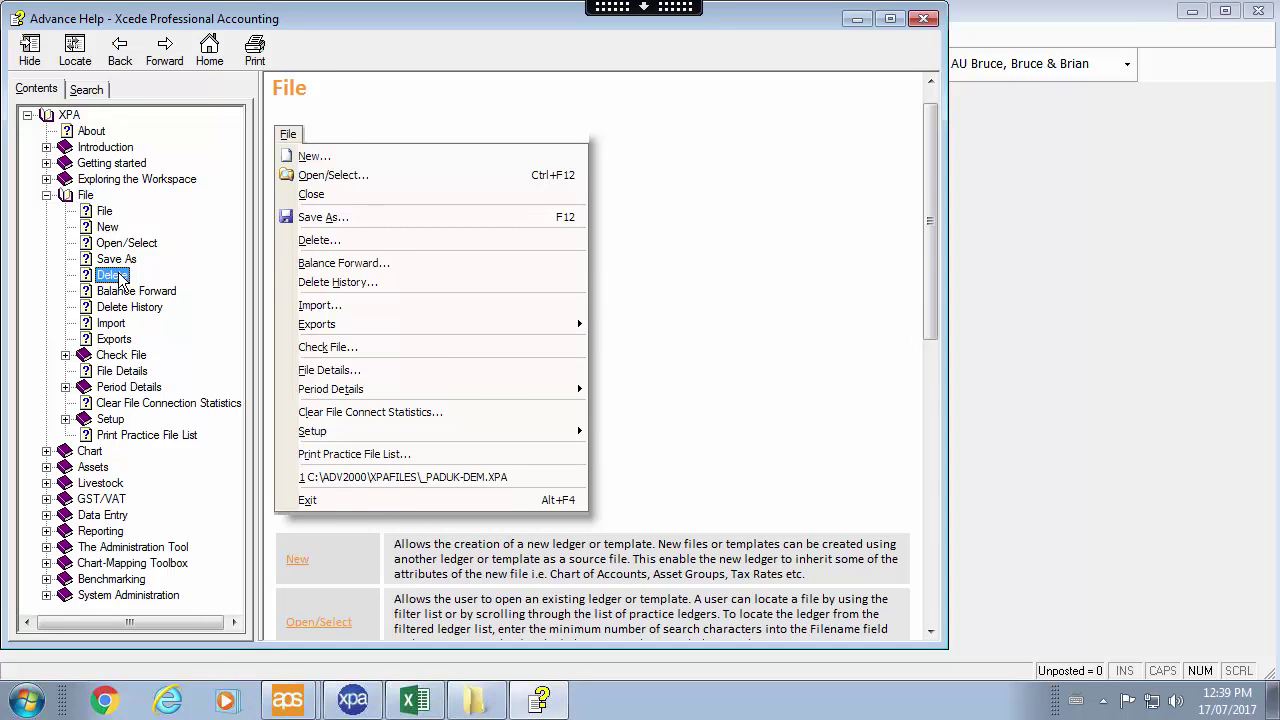
{"action": "left_click", "coordinate": [117, 259]}
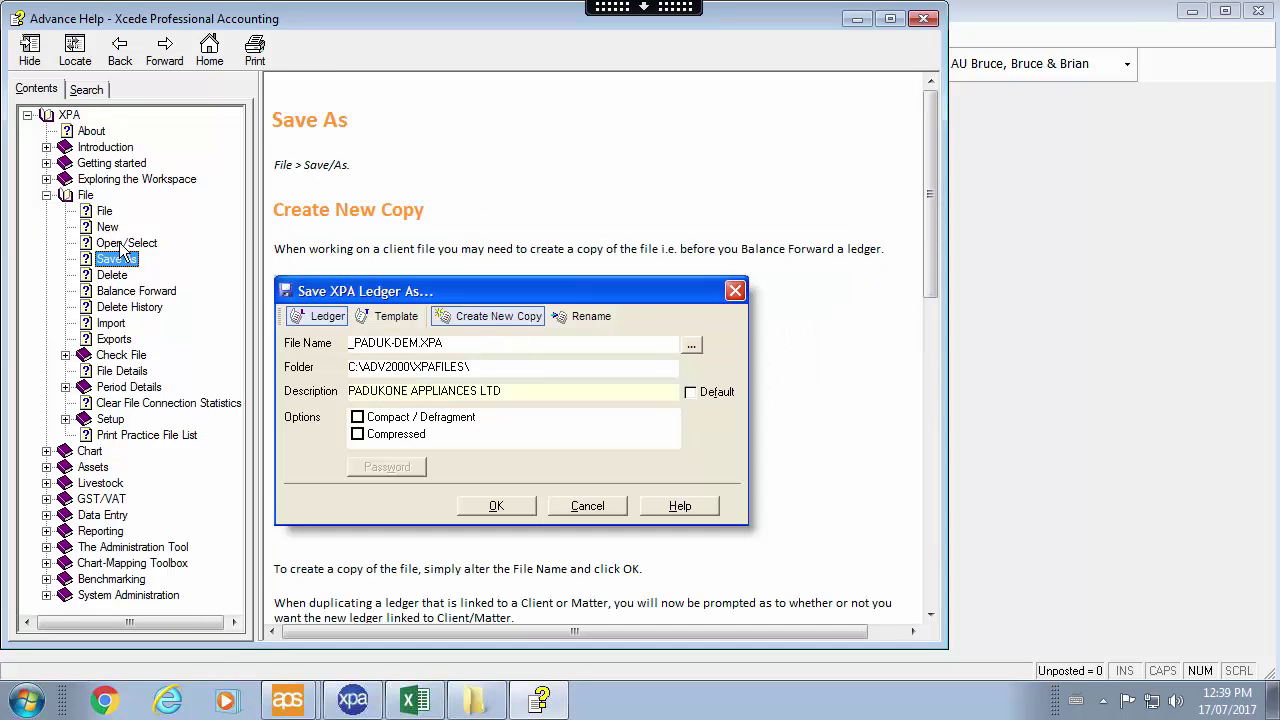
{"action": "left_click", "coordinate": [122, 243]}
{"action": "left_click", "coordinate": [132, 307]}
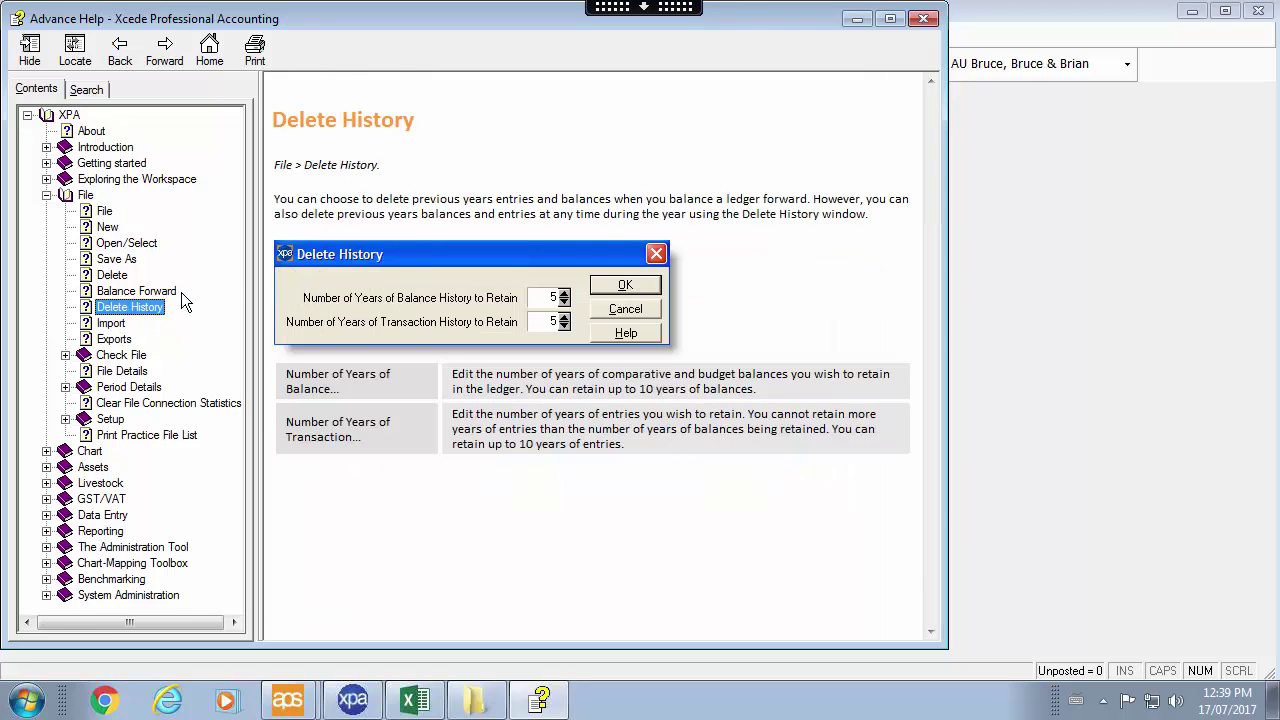
{"action": "left_click", "coordinate": [924, 19]}
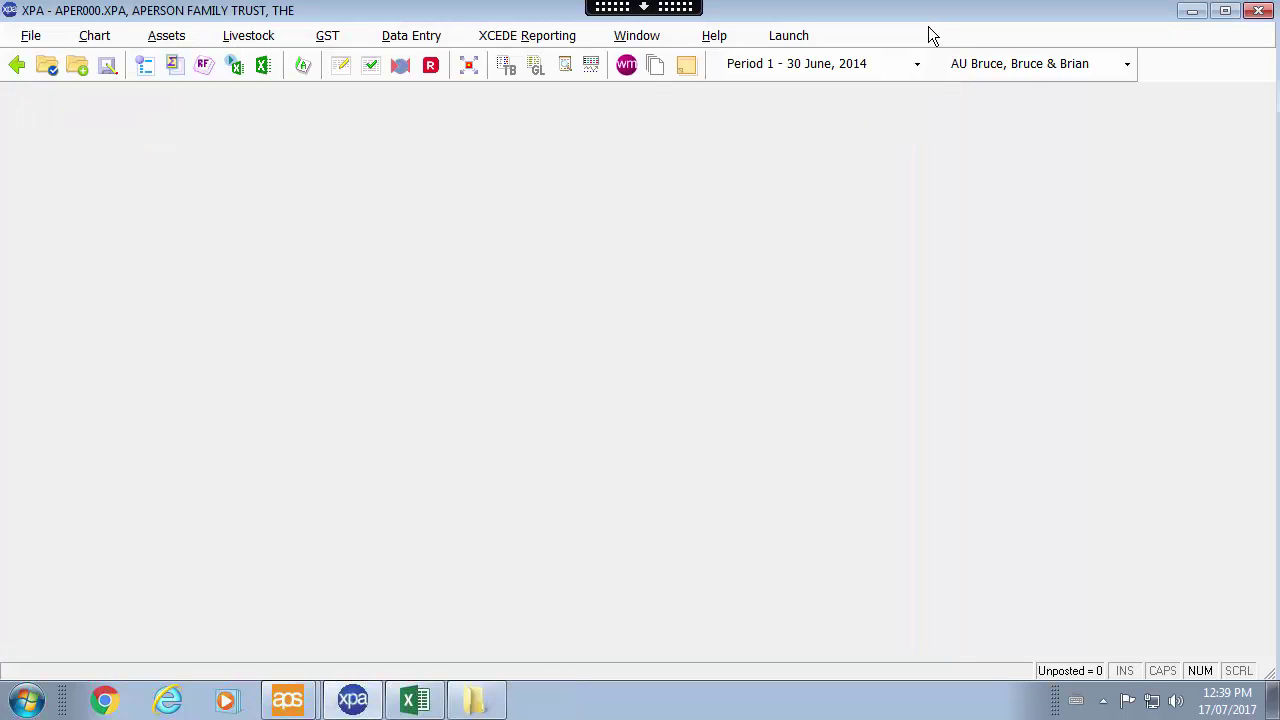
Open the MyAPS Knowledgebase, search it for "profit", and close the browser window
{"action": "left_click", "coordinate": [716, 36]}
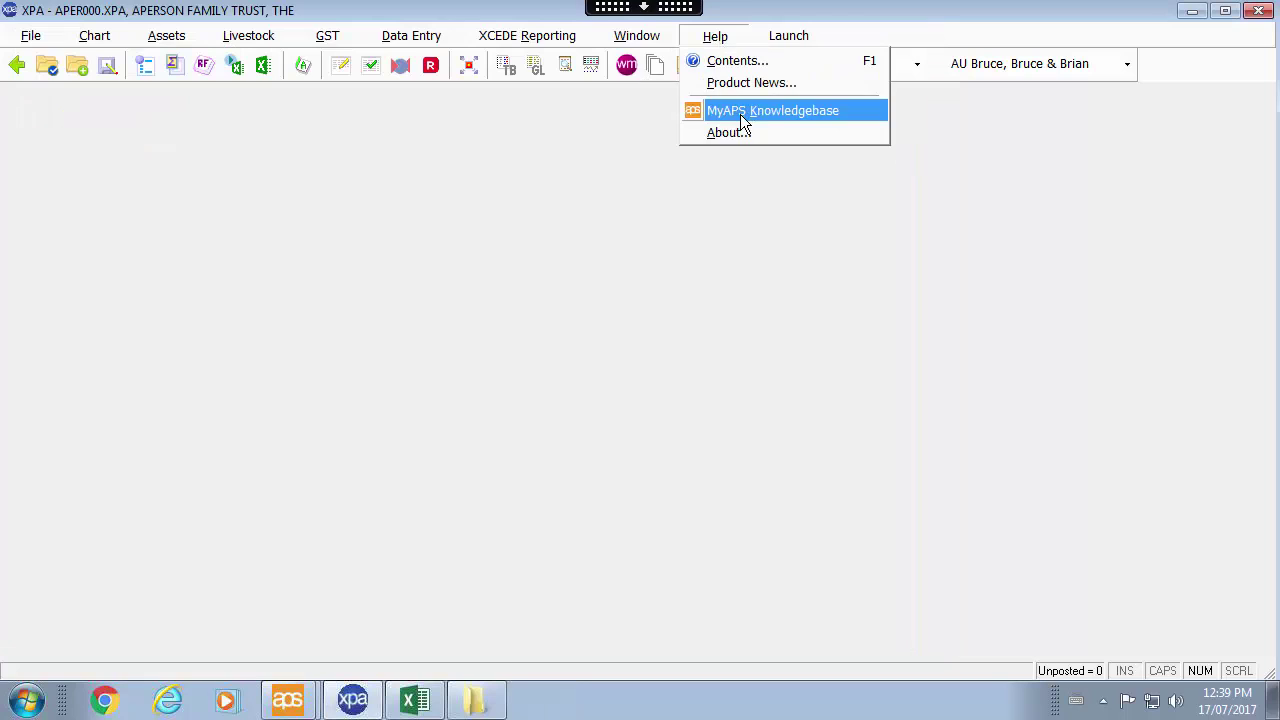
{"action": "left_click", "coordinate": [771, 110]}
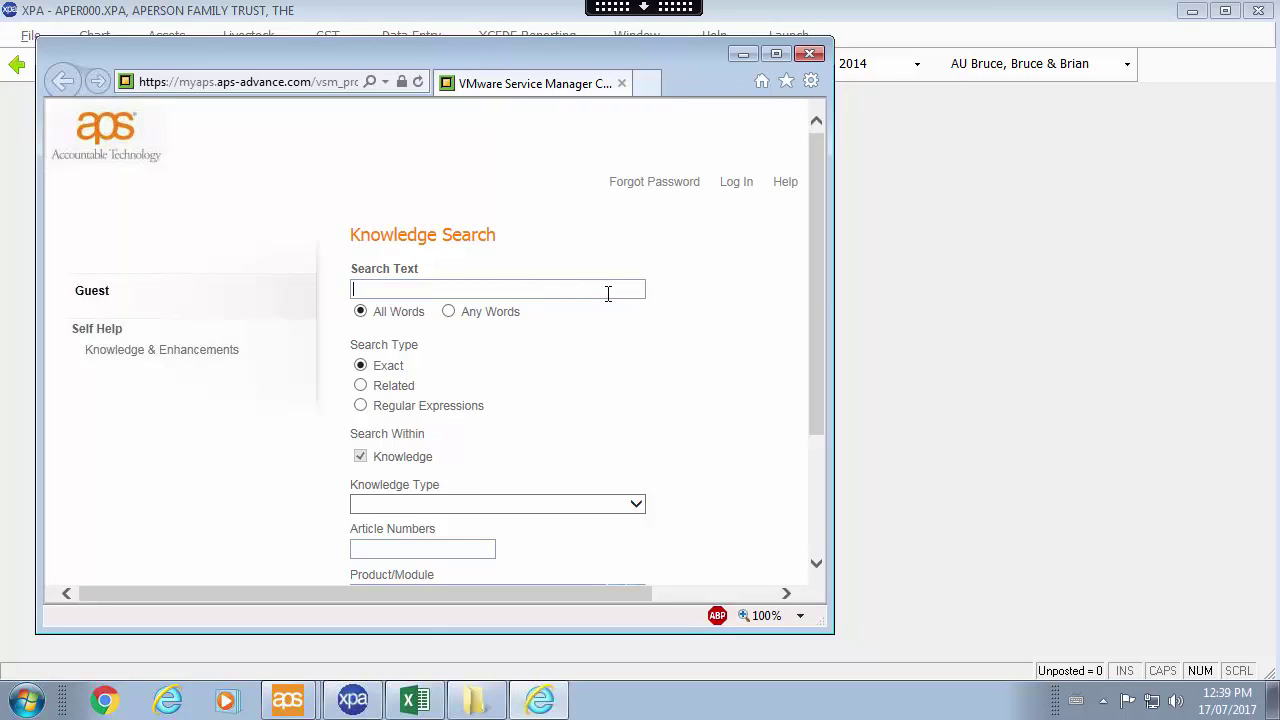
{"action": "type", "text": "profit"}
{"action": "key", "text": "Return"}
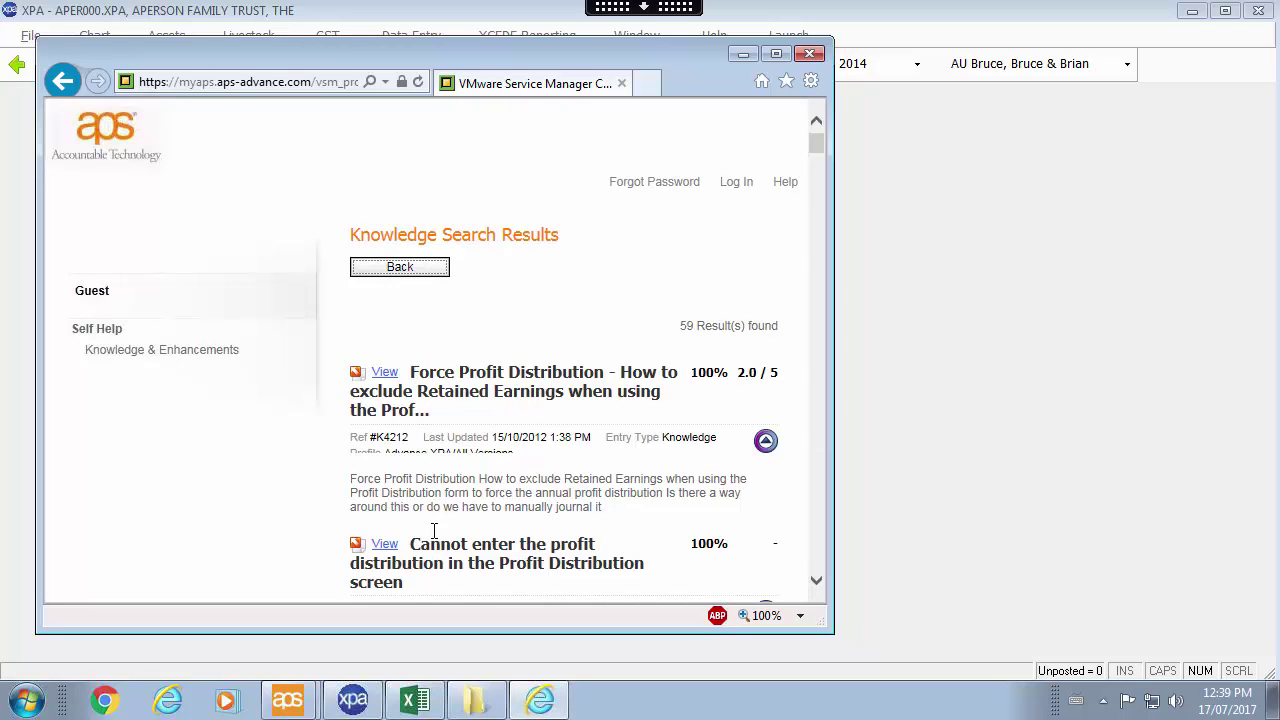
{"action": "left_click", "coordinate": [810, 53]}
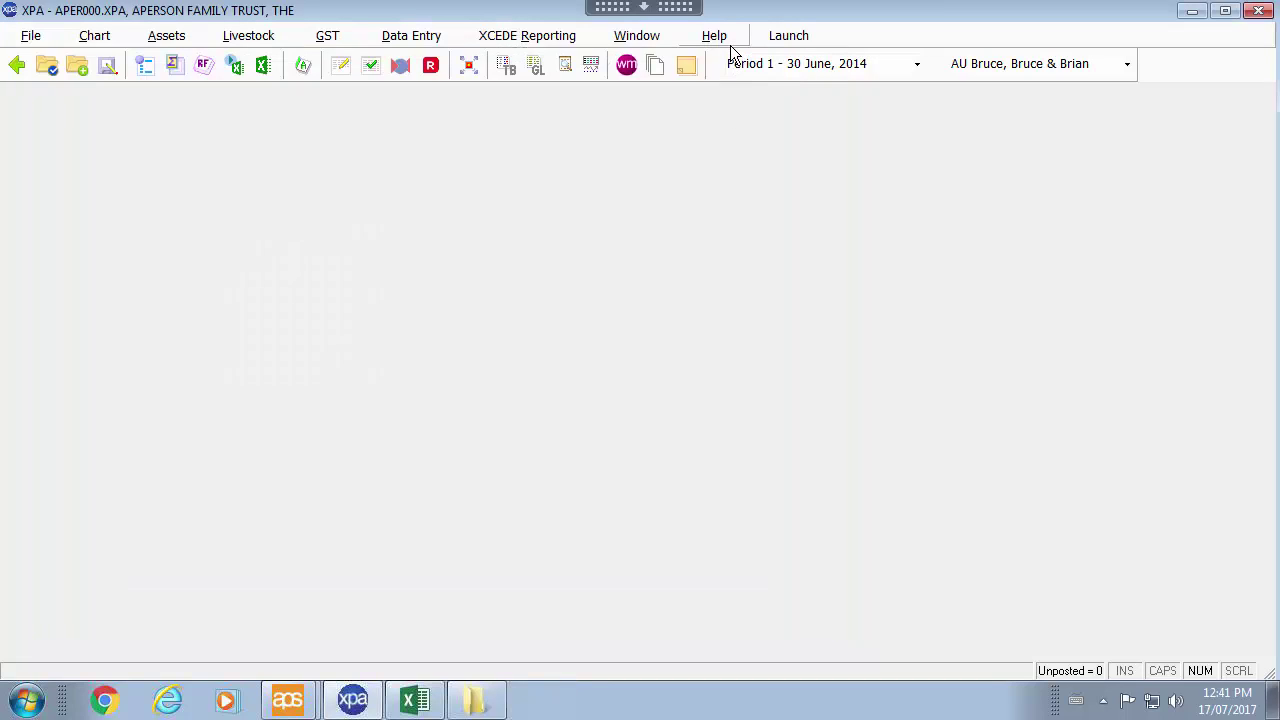